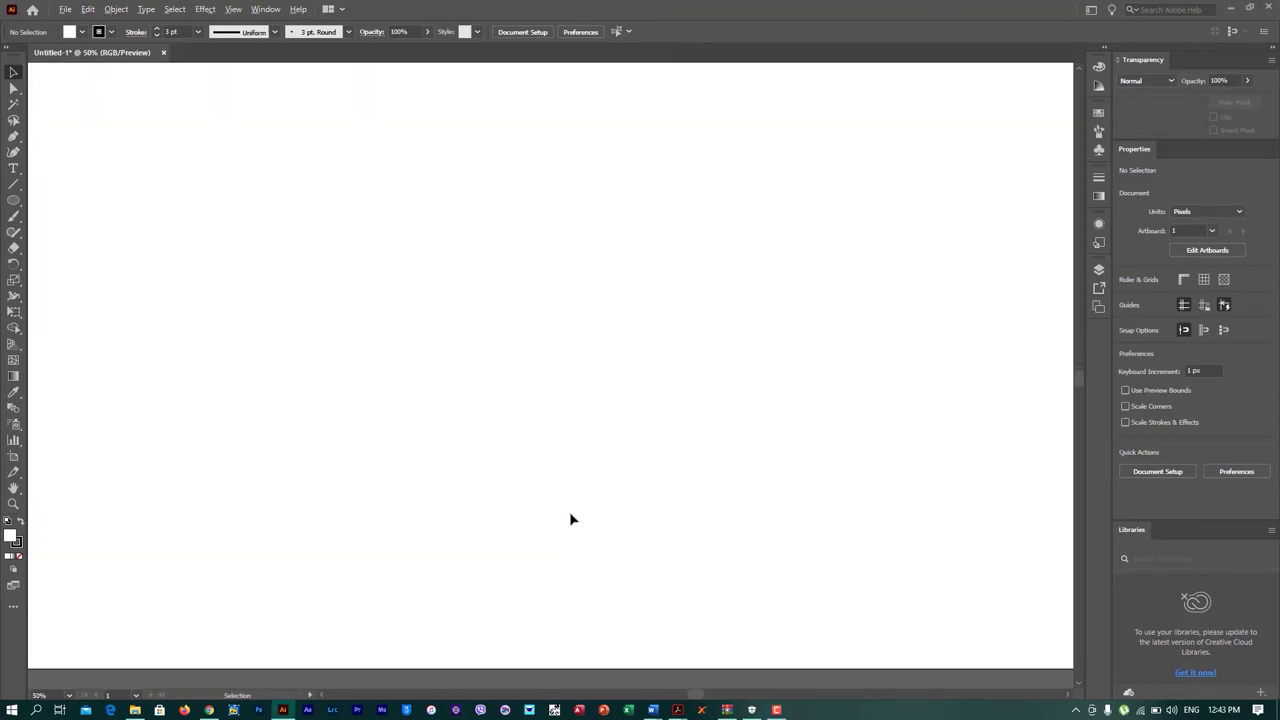
# Step: Fit the artboard in the window and draw a circle near its top-left
pyautogui.hotkey('ctrl', '0')
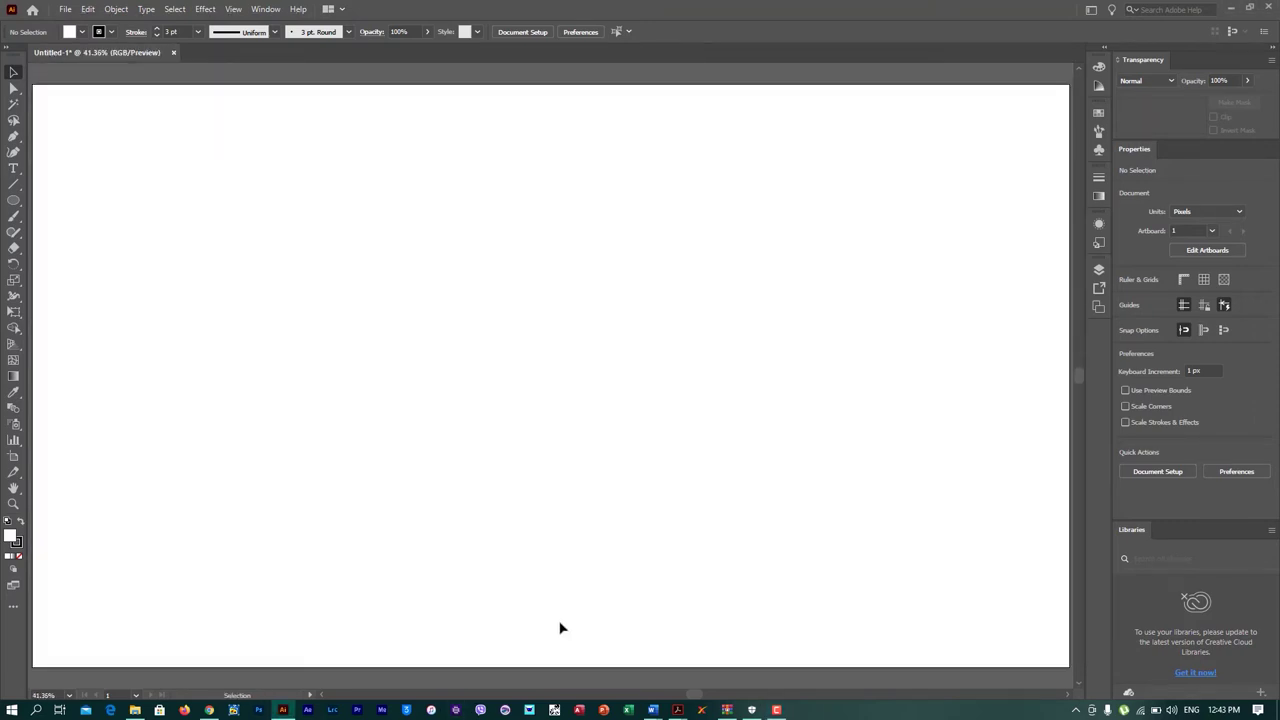
pyautogui.click(13, 200)
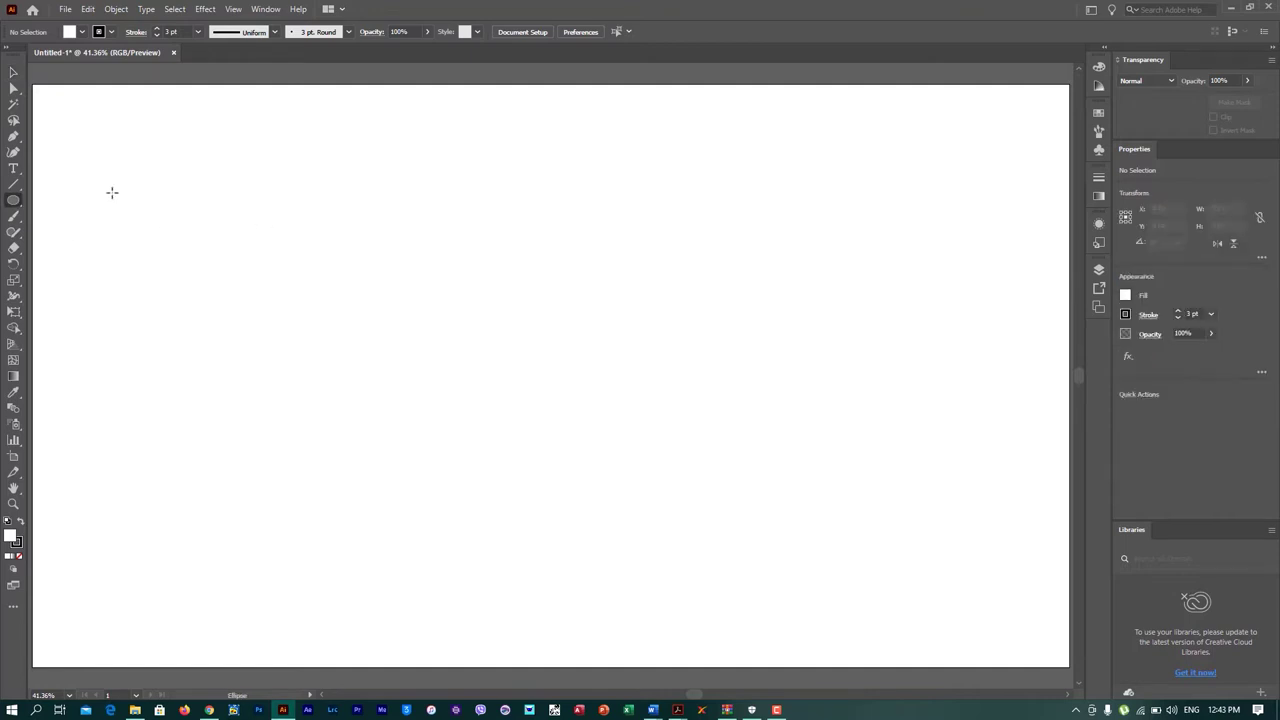
pyautogui.moveTo(112, 192); pyautogui.dragTo(172, 254)
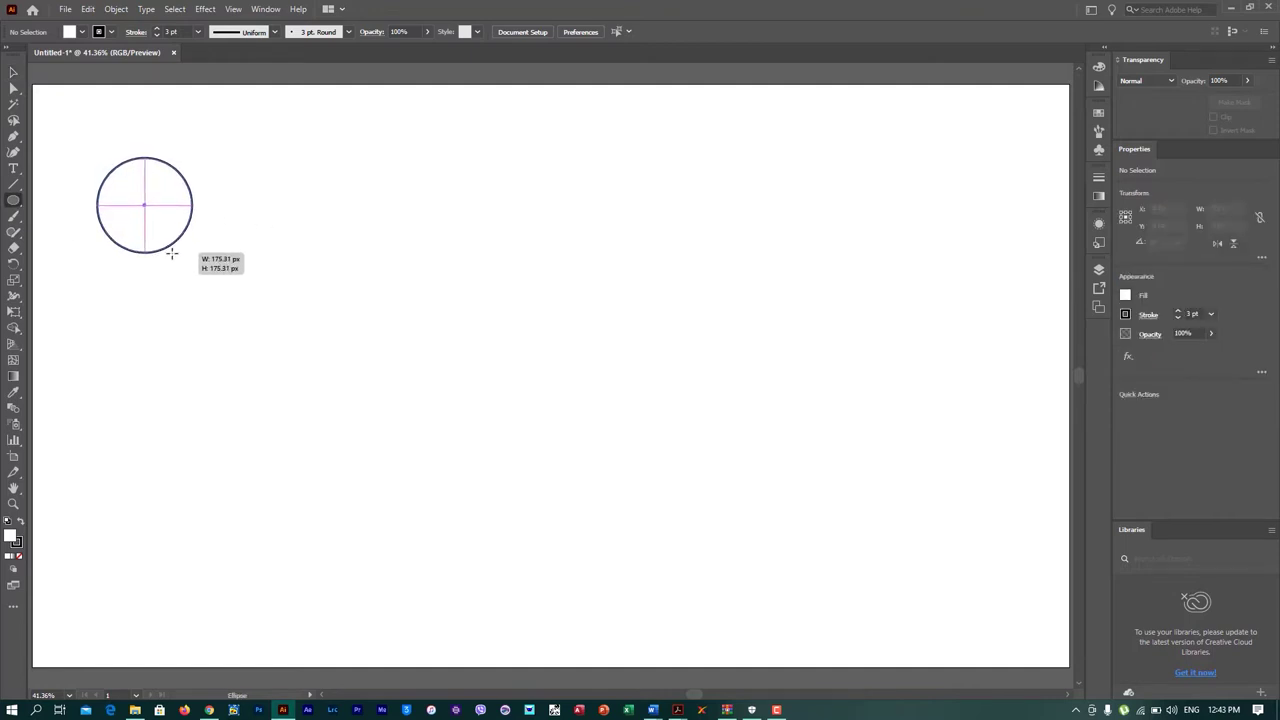
pyautogui.moveTo(172, 254); pyautogui.dragTo(172, 254)
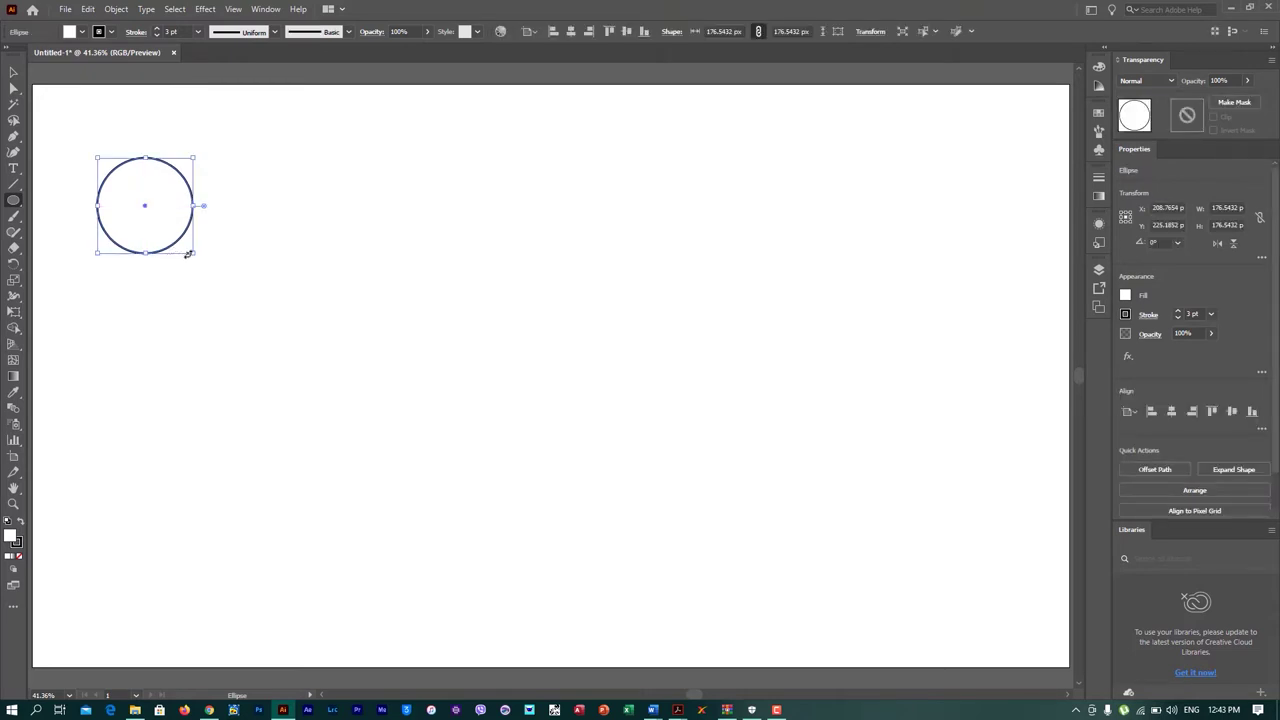
# Step: Give the circle a dark 3 pt outline with no fill, and reselect it
pyautogui.hotkey('shift', 'x')
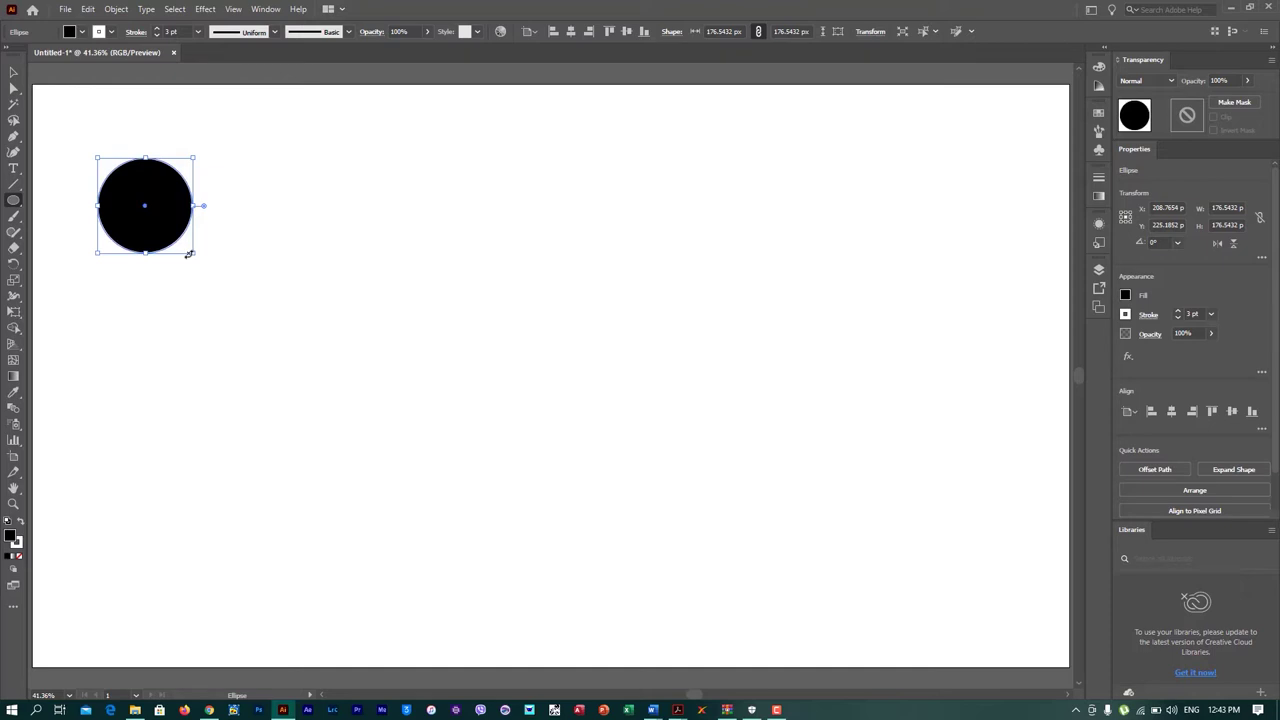
pyautogui.hotkey('shift', 'x')
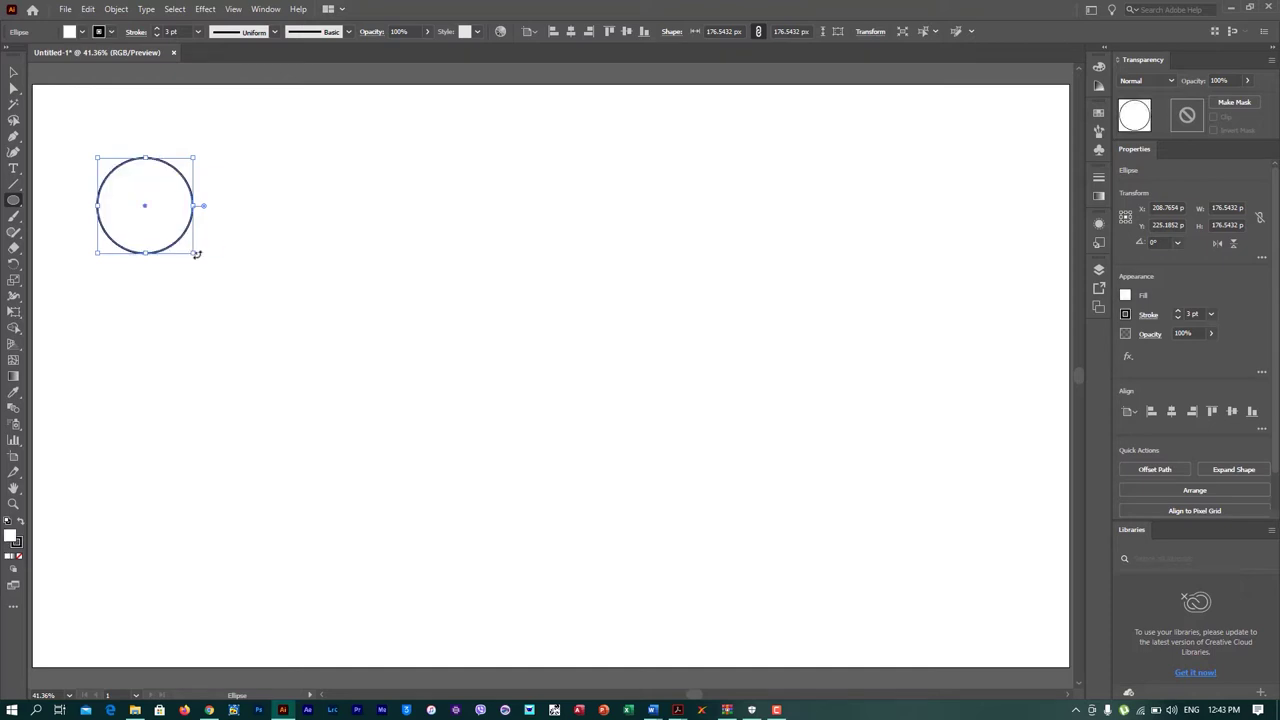
pyautogui.click(1125, 314)
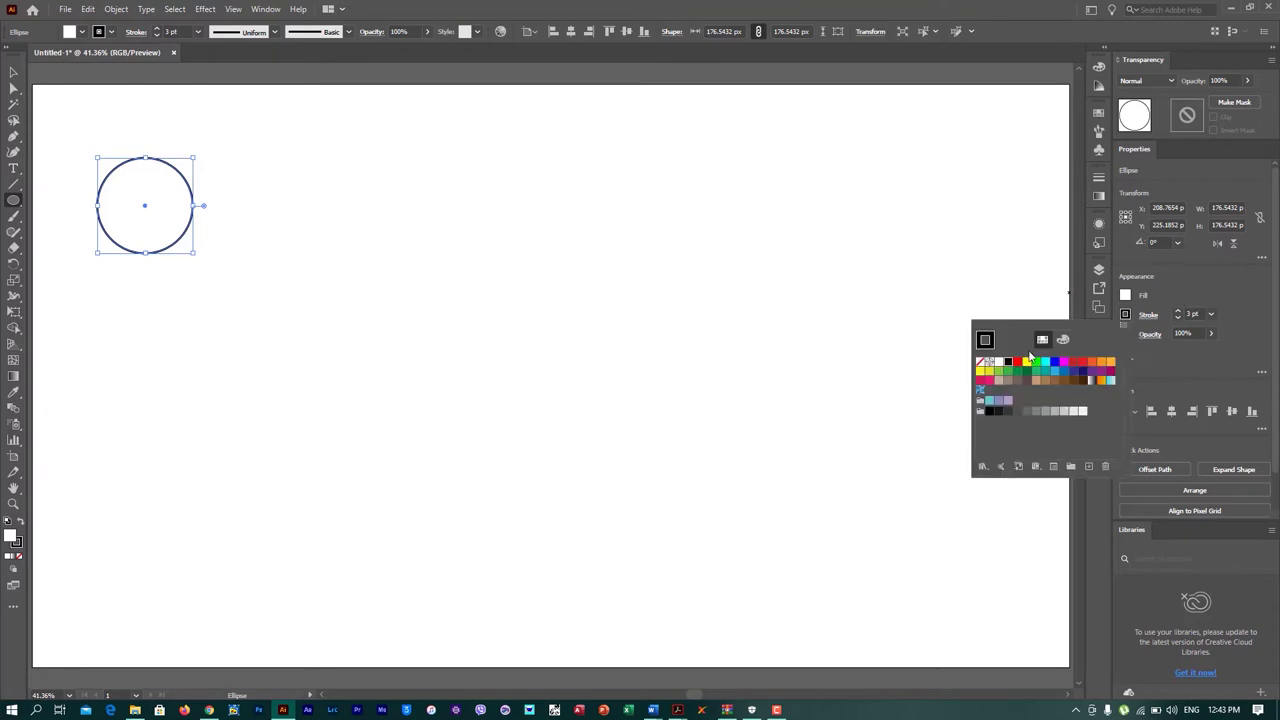
pyautogui.click(1126, 294)
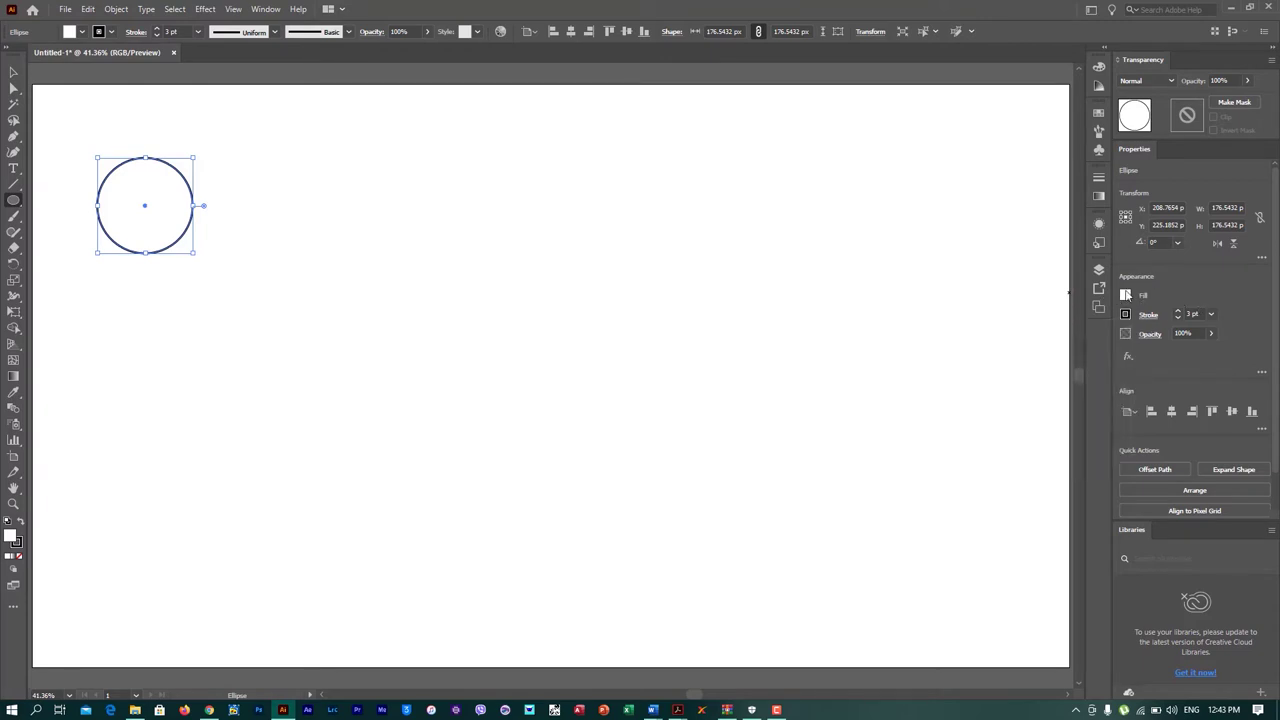
pyautogui.click(979, 343)
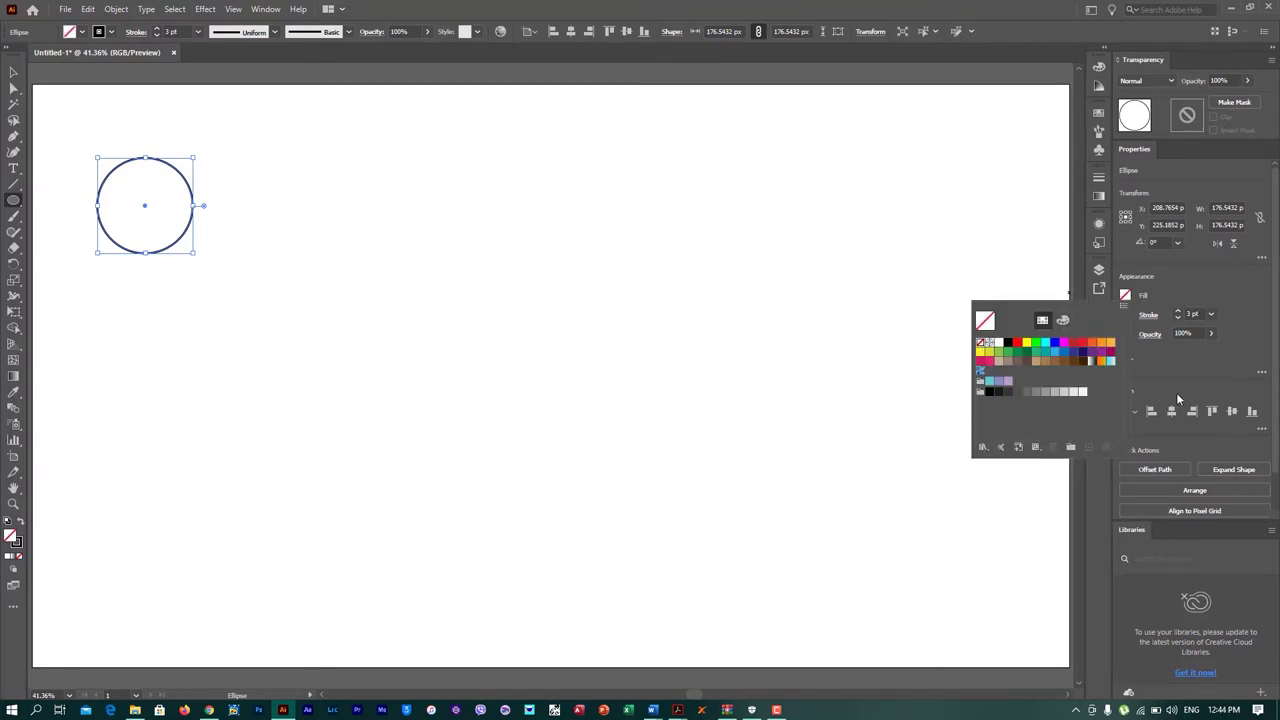
pyautogui.click(174, 317)
pyautogui.press('Escape')
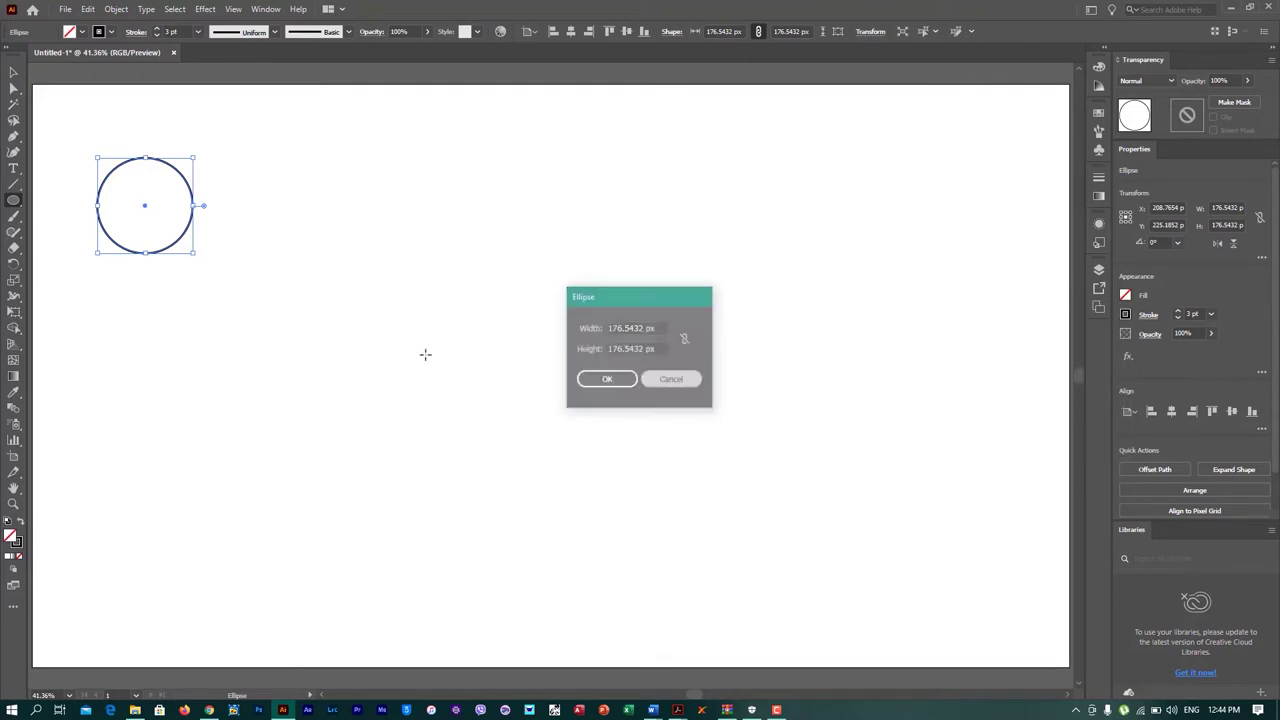
pyautogui.press('v')
pyautogui.click(190, 297)
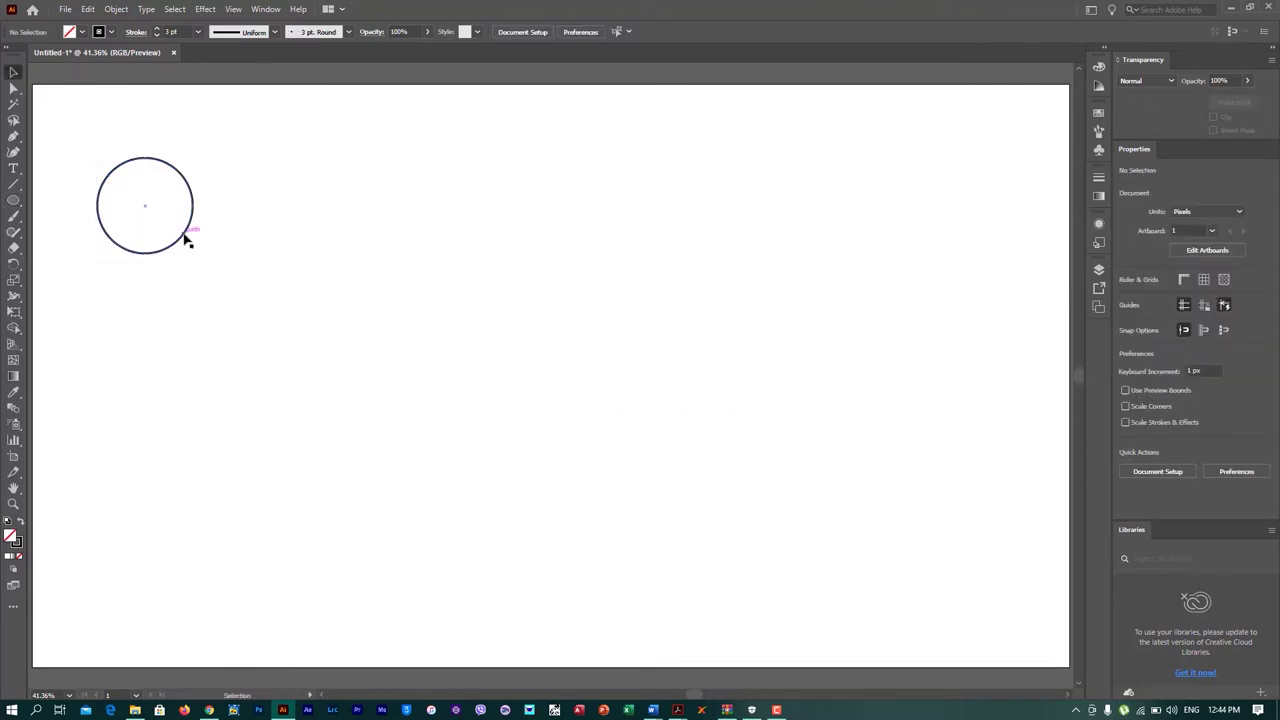
# Step: Pan the canvas and reposition the circle slightly up and to the right
pyautogui.click(180, 234)
pyautogui.click(143, 214)
pyautogui.moveTo(143, 214); pyautogui.dragTo(125, 187)
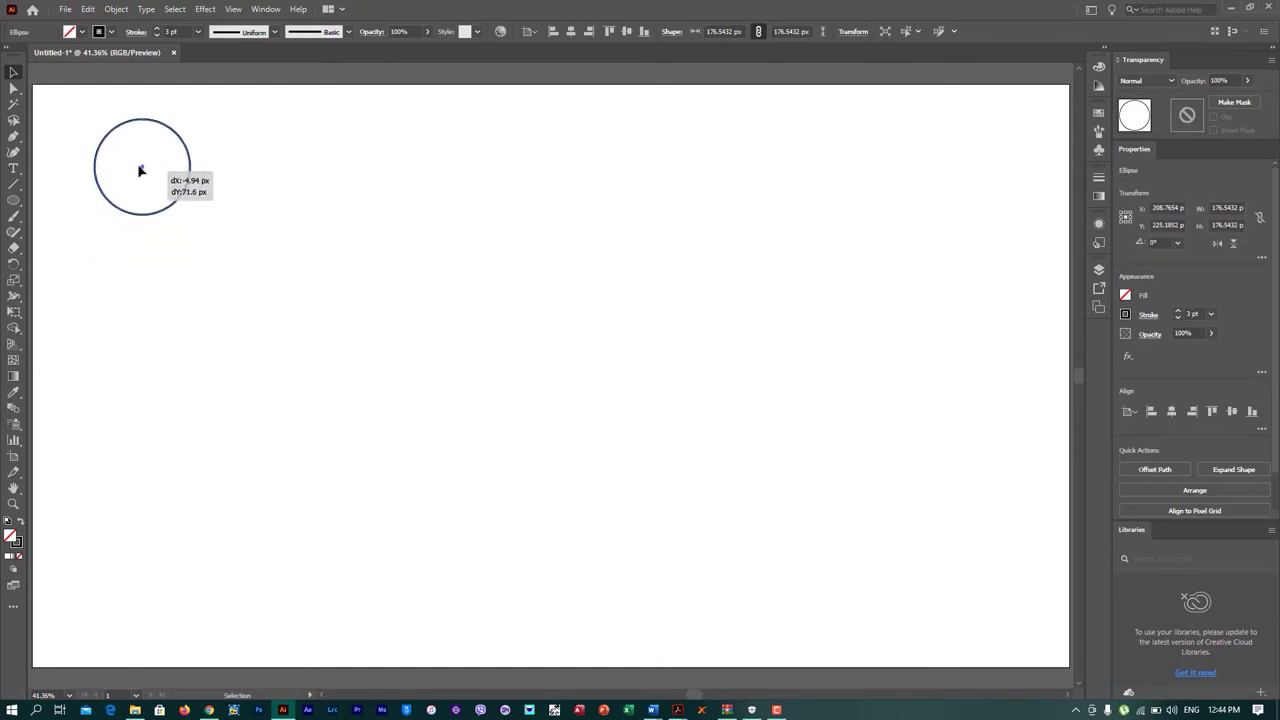
pyautogui.press('h')
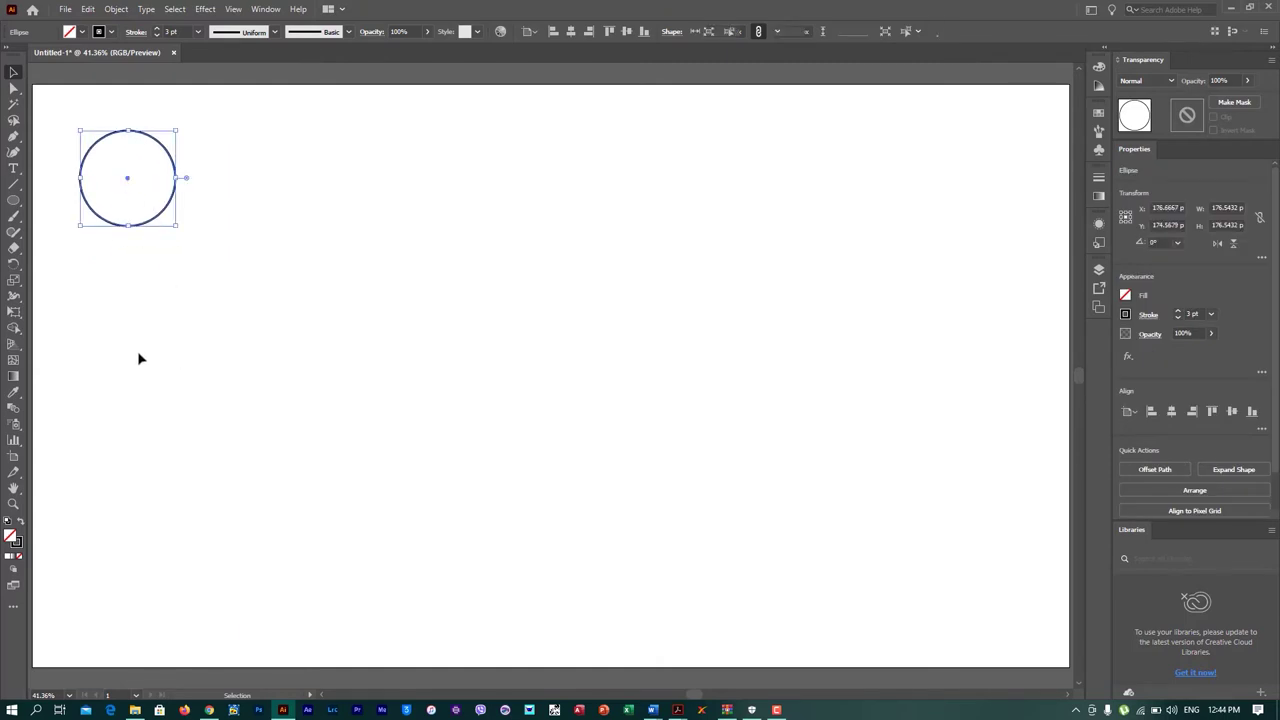
pyautogui.moveTo(138, 357); pyautogui.dragTo(350, 355)
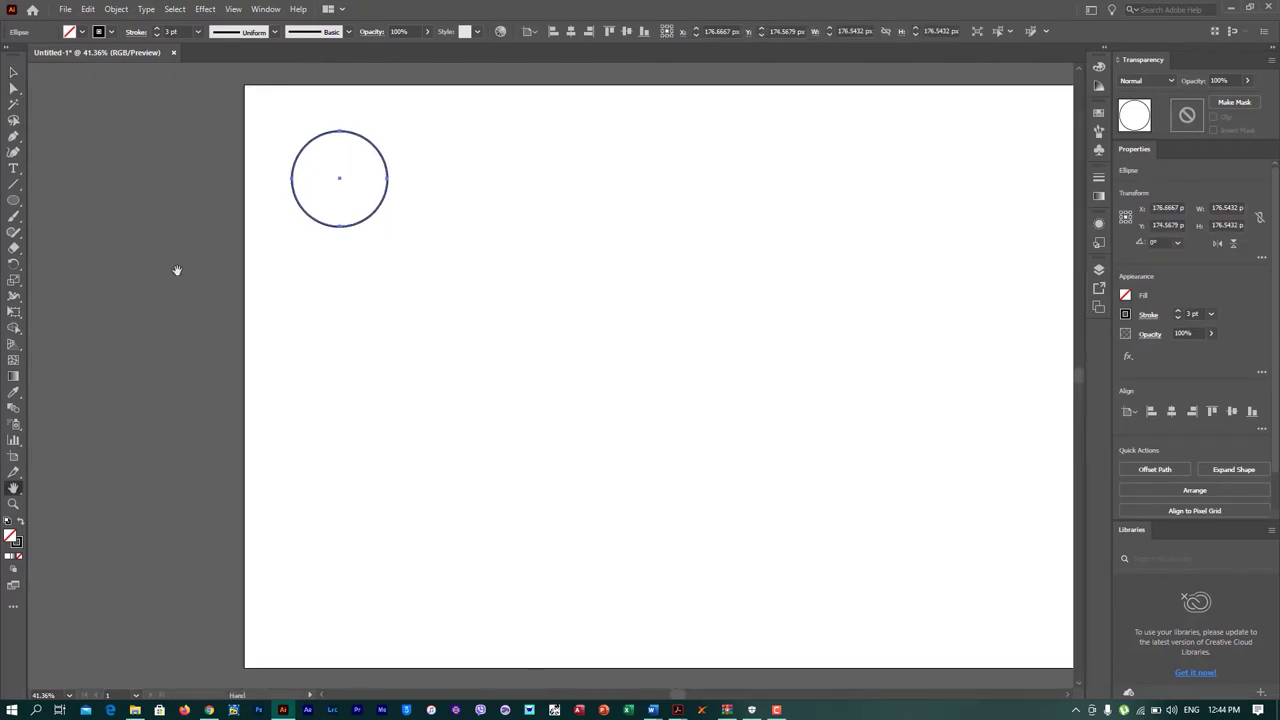
pyautogui.press('v')
pyautogui.moveTo(346, 186); pyautogui.dragTo(377, 187)
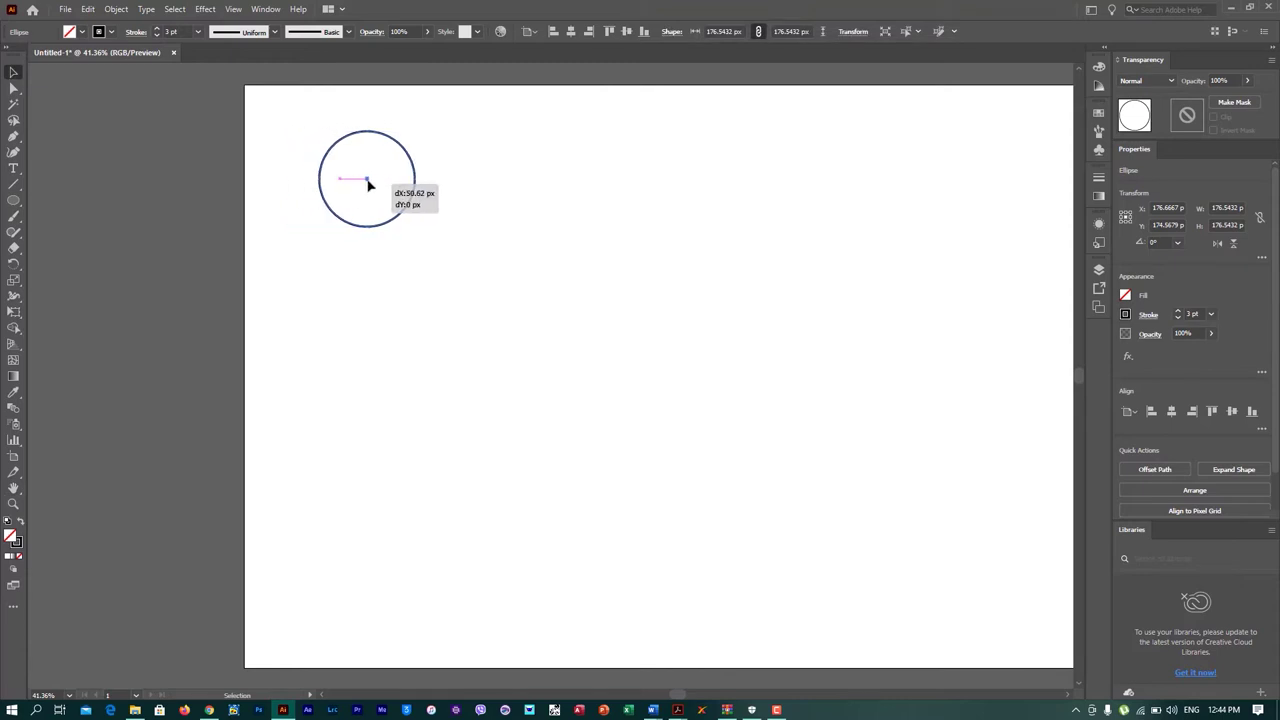
# Step: Draw three rectangles below the circle (about 177×115, 373×149, 494×268 px), shifting the largest left
pyautogui.rightClick(19, 207)
pyautogui.click(60, 200)
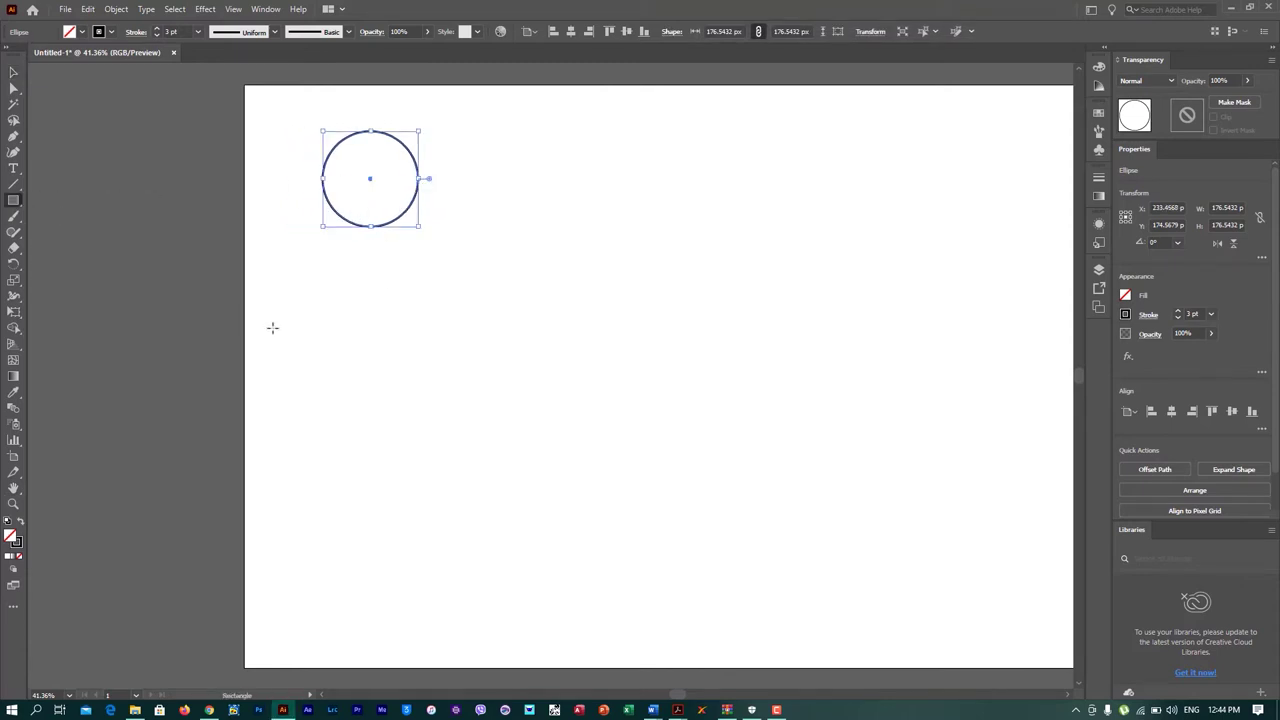
pyautogui.moveTo(322, 262); pyautogui.dragTo(419, 324)
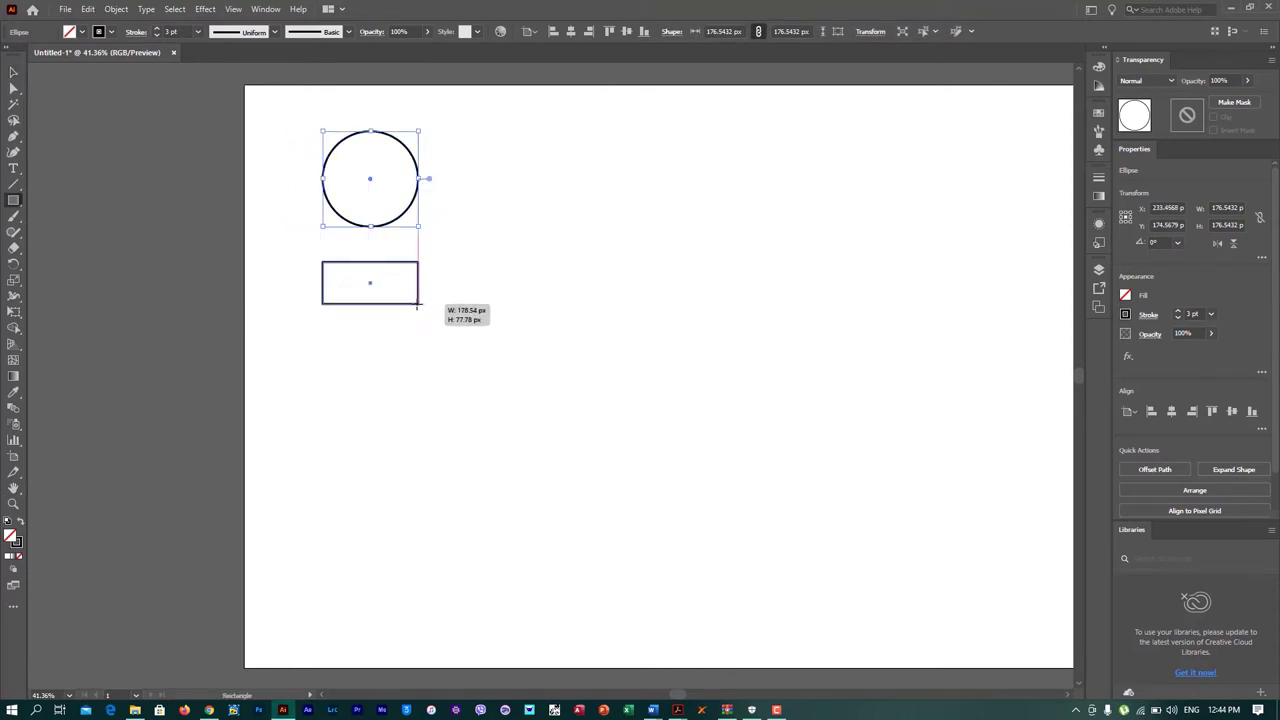
pyautogui.moveTo(419, 324); pyautogui.dragTo(419, 324)
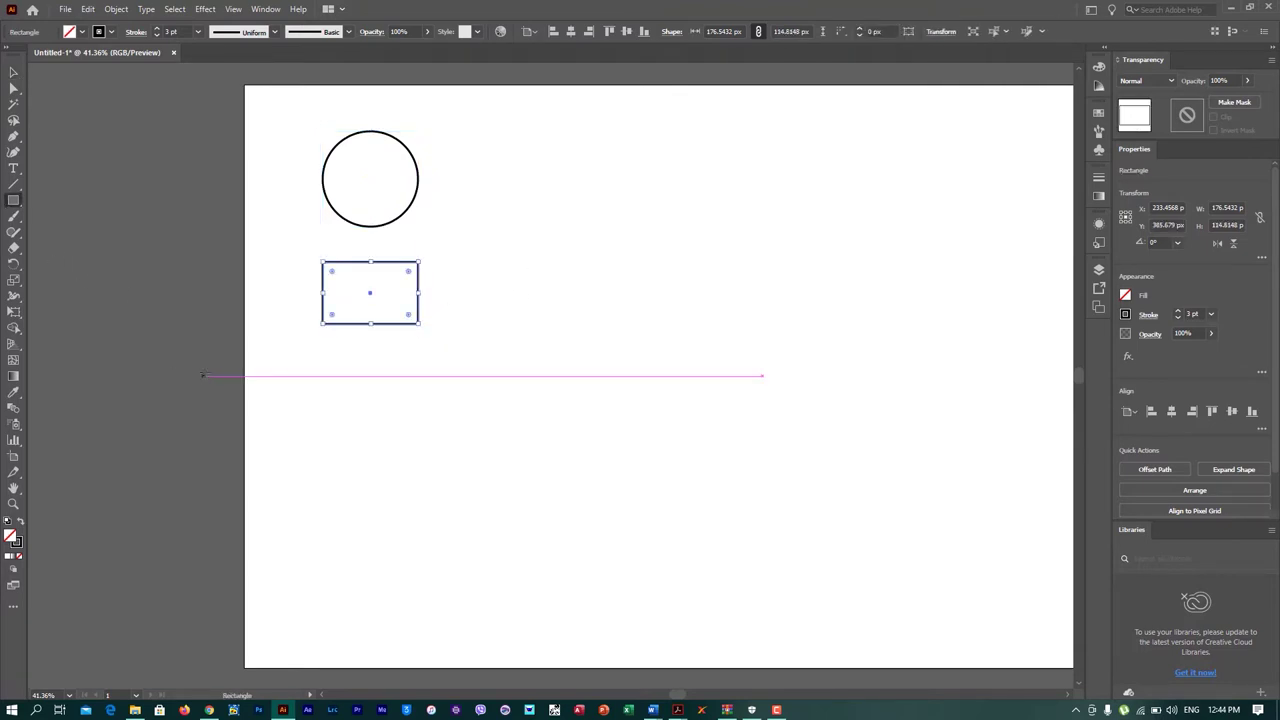
pyautogui.moveTo(280, 362); pyautogui.dragTo(481, 443)
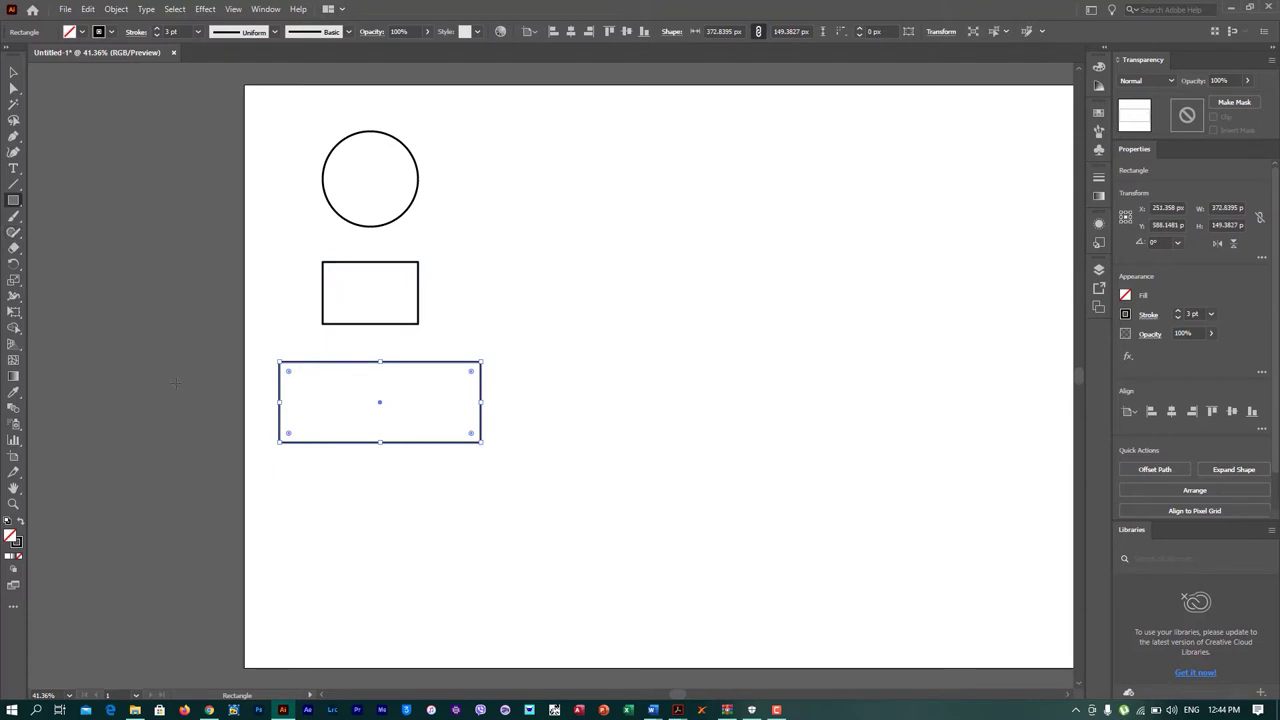
pyautogui.moveTo(271, 510)
pyautogui.mouseDown()
pyautogui.moveTo(323, 563)
pyautogui.moveTo(546, 629)
pyautogui.moveTo(539, 655)
pyautogui.mouseUp()
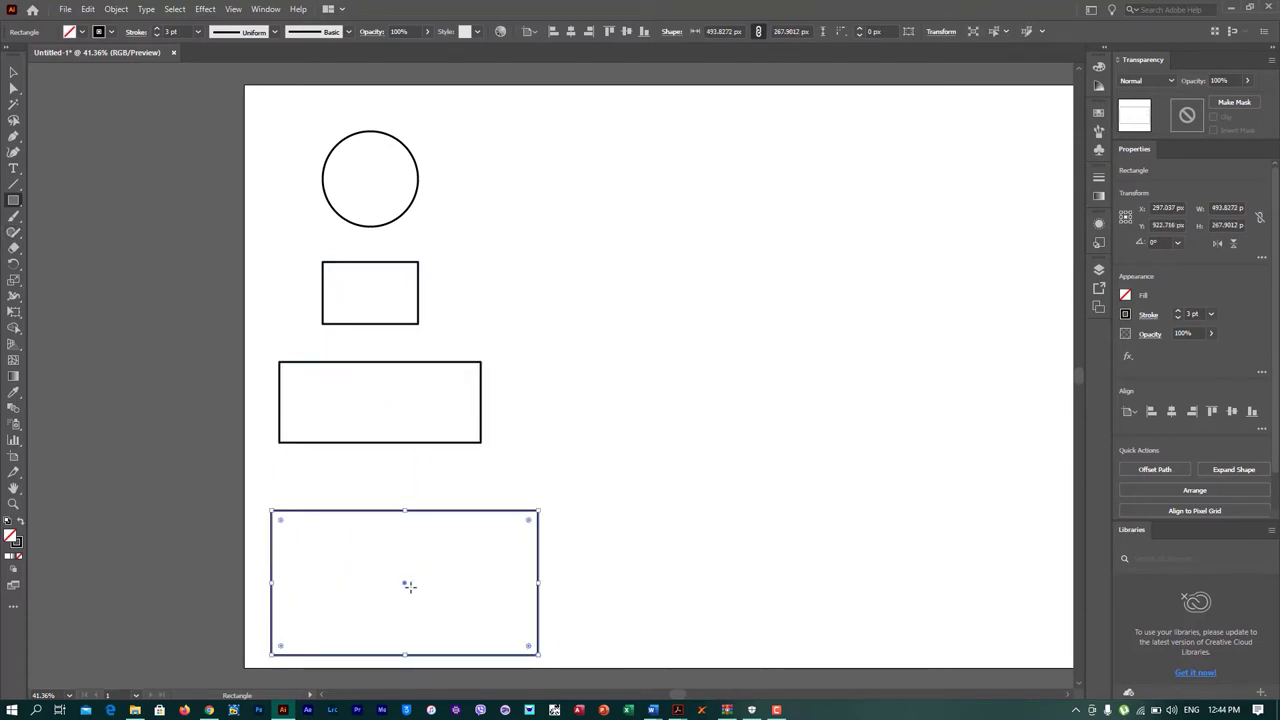
pyautogui.press('v')
pyautogui.moveTo(405, 587); pyautogui.dragTo(384, 580)
pyautogui.click(646, 491)
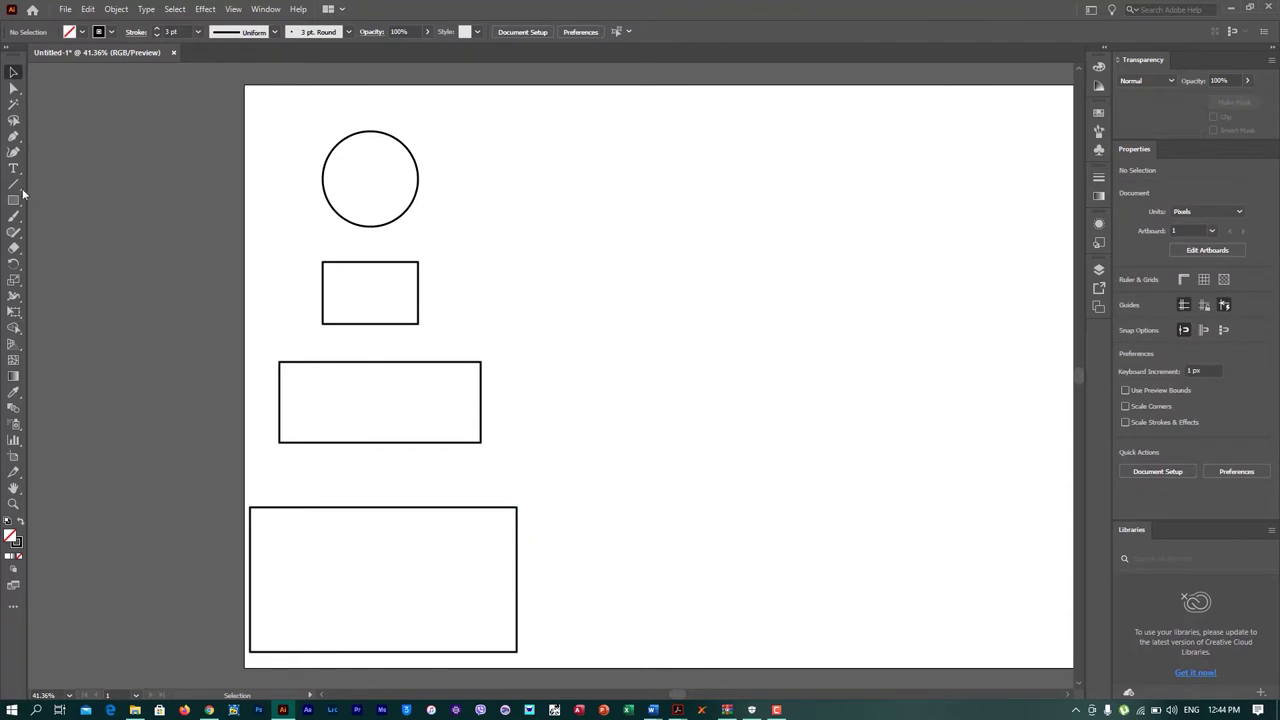
# Step: Draw a large 1290 px circle below the stacked rectangles
pyautogui.moveTo(22, 193); pyautogui.dragTo(80, 229)
pyautogui.press('space')
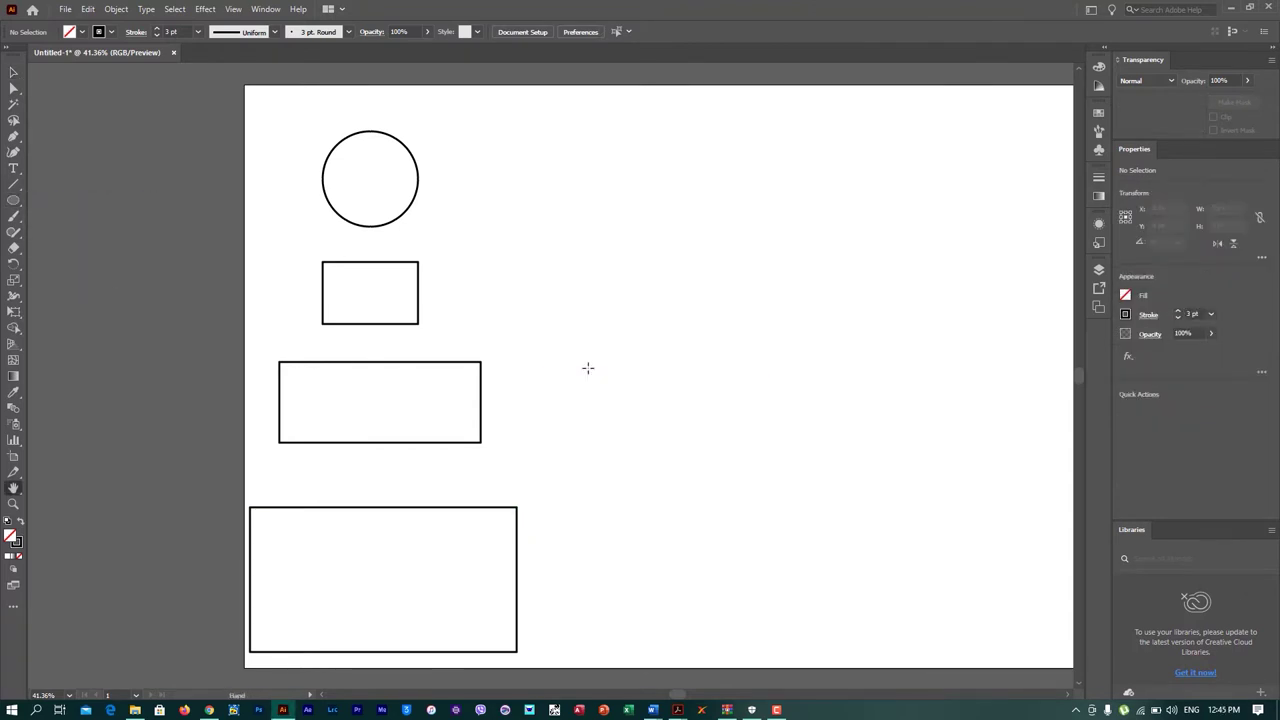
pyautogui.moveTo(588, 368)
pyautogui.mouseDown()
pyautogui.moveTo(603, 234)
pyautogui.moveTo(592, 184)
pyautogui.mouseUp()
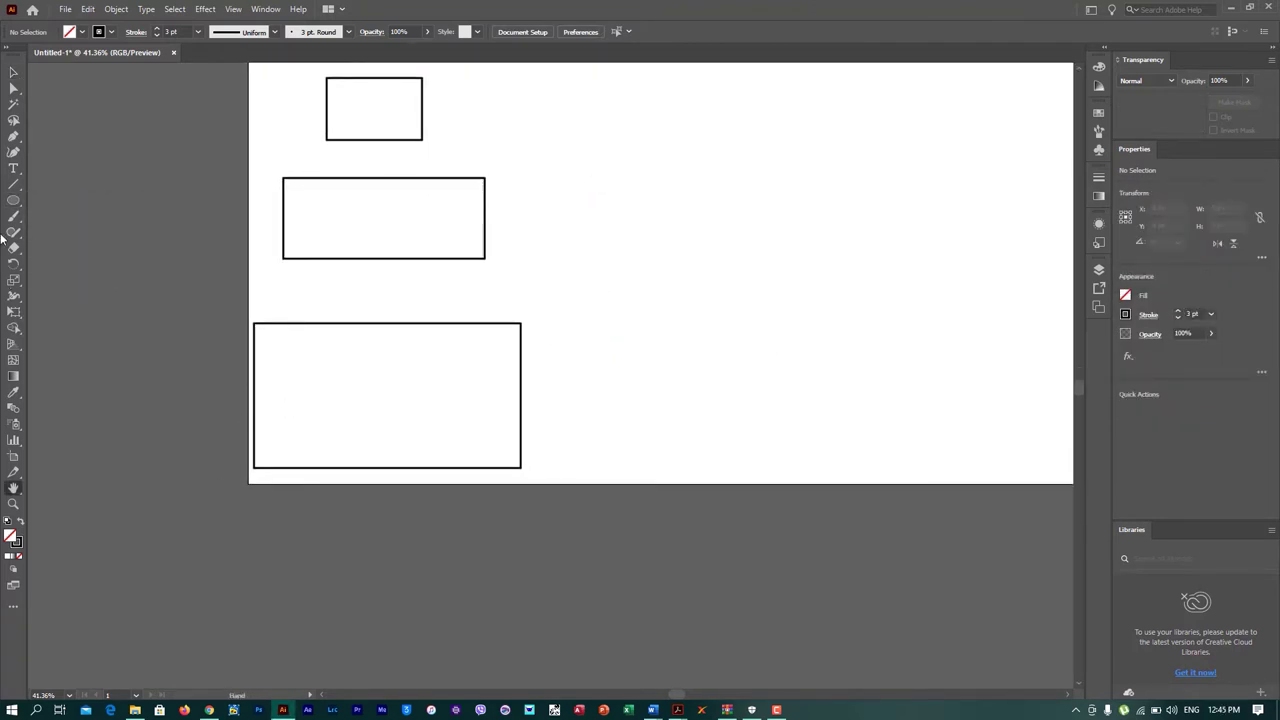
pyautogui.moveTo(110, 365)
pyautogui.mouseDown()
pyautogui.moveTo(632, 681)
pyautogui.moveTo(752, 712)
pyautogui.moveTo(807, 686)
pyautogui.mouseUp()
pyautogui.scroll(-2, 626, 318)
pyautogui.scroll(-2, 627, 315)
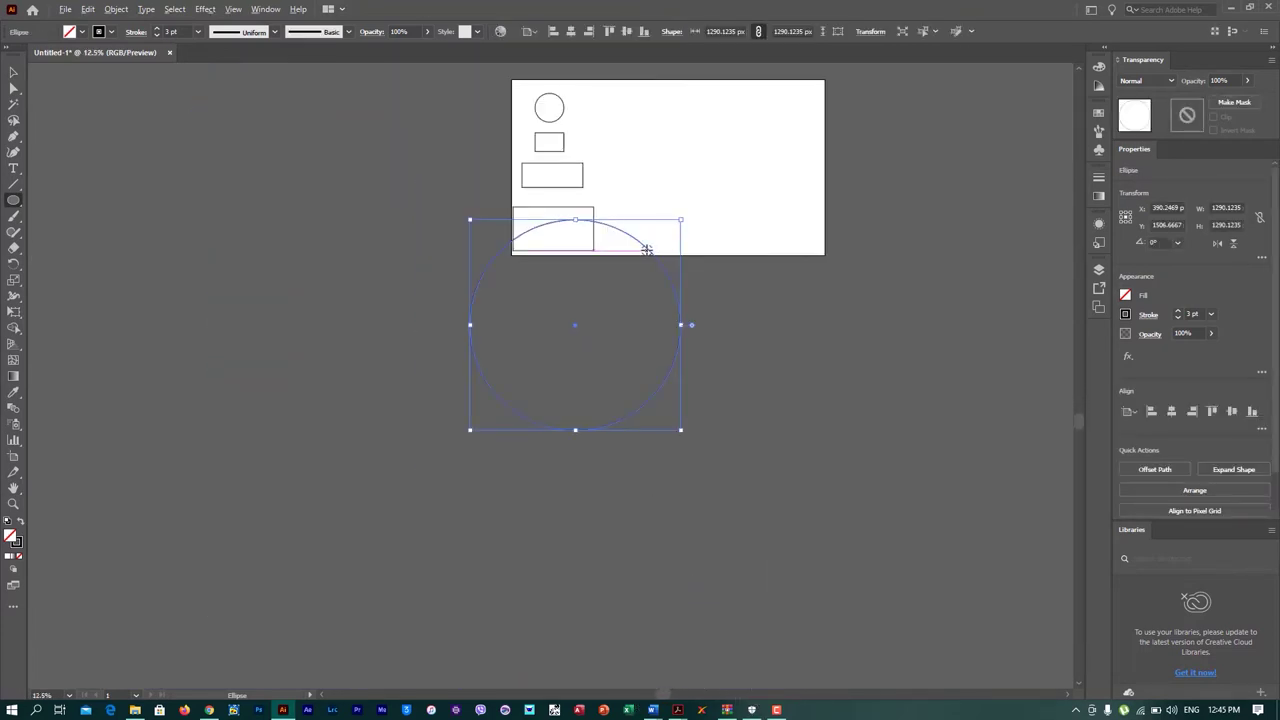
pyautogui.scroll(1, 653, 250)
# Step: Centre the large circle under the bottom rectangle and select both shapes
pyautogui.press('v')
pyautogui.click(656, 285)
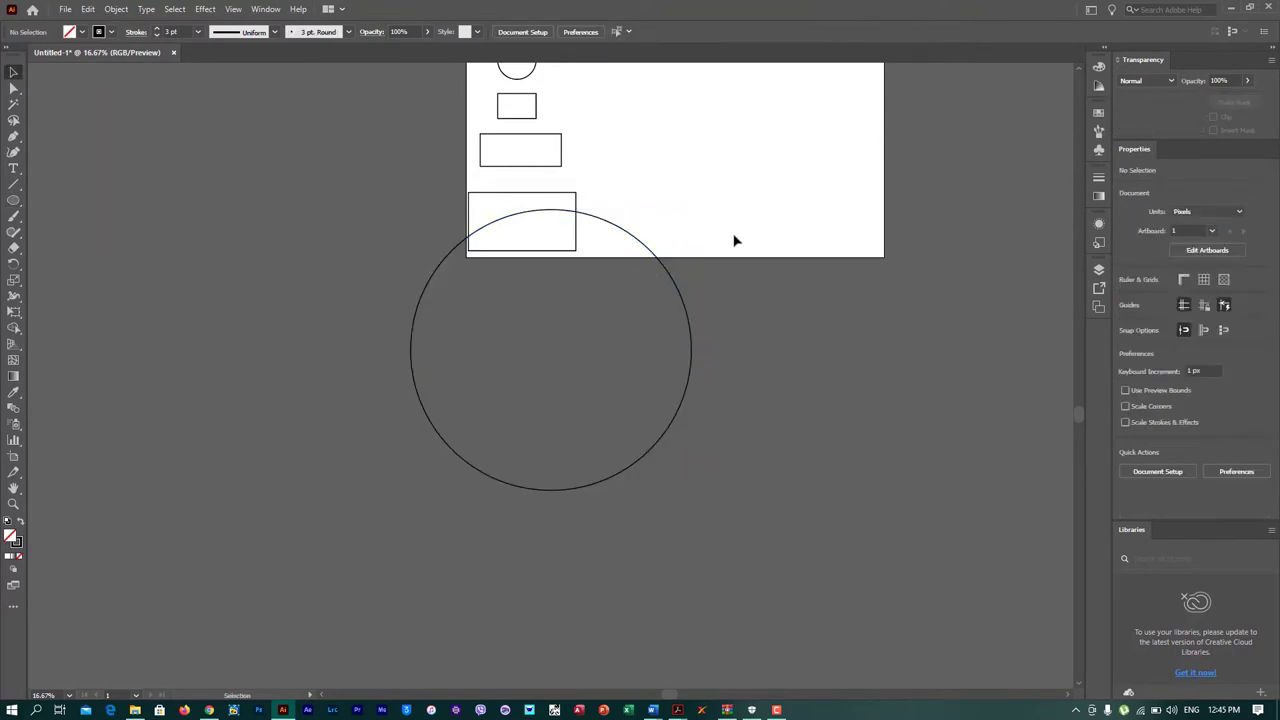
pyautogui.press('h')
pyautogui.moveTo(737, 240); pyautogui.dragTo(452, 376)
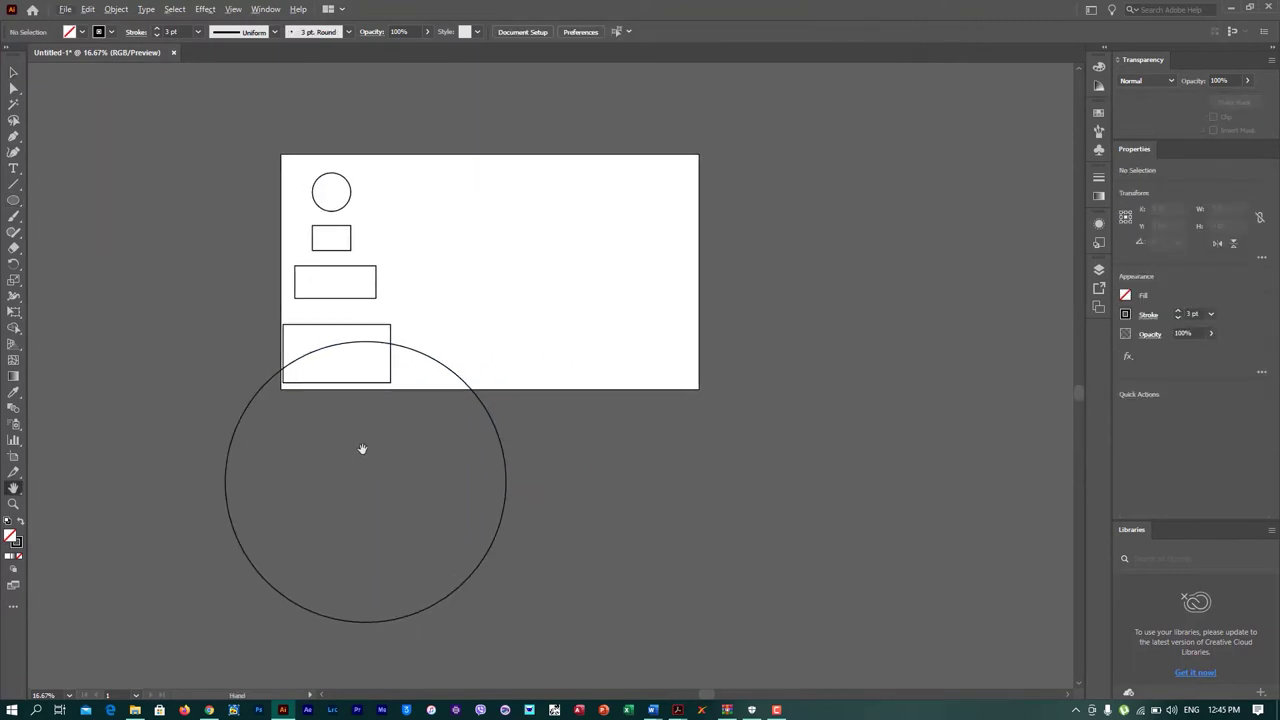
pyautogui.hotkey('alt', 'v')
pyautogui.press('Escape')
pyautogui.press('v')
pyautogui.click(502, 443)
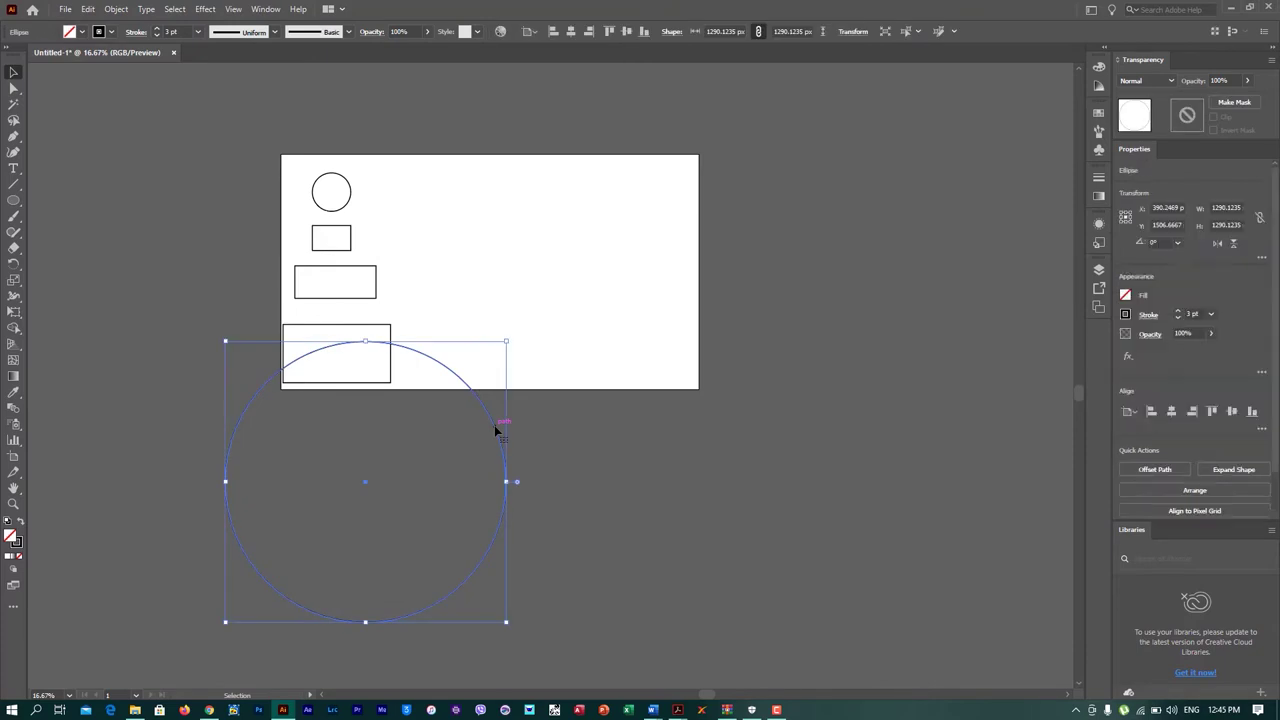
pyautogui.moveTo(495, 430); pyautogui.dragTo(465, 421)
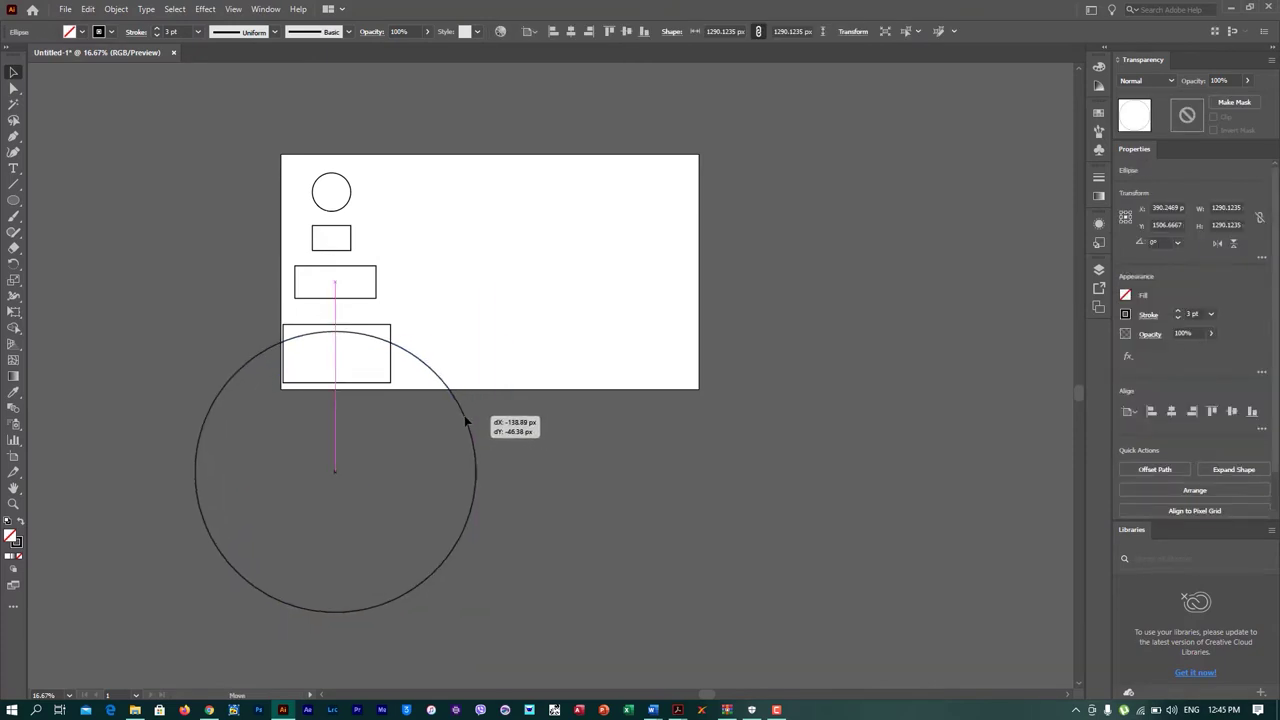
pyautogui.moveTo(465, 421); pyautogui.dragTo(465, 421)
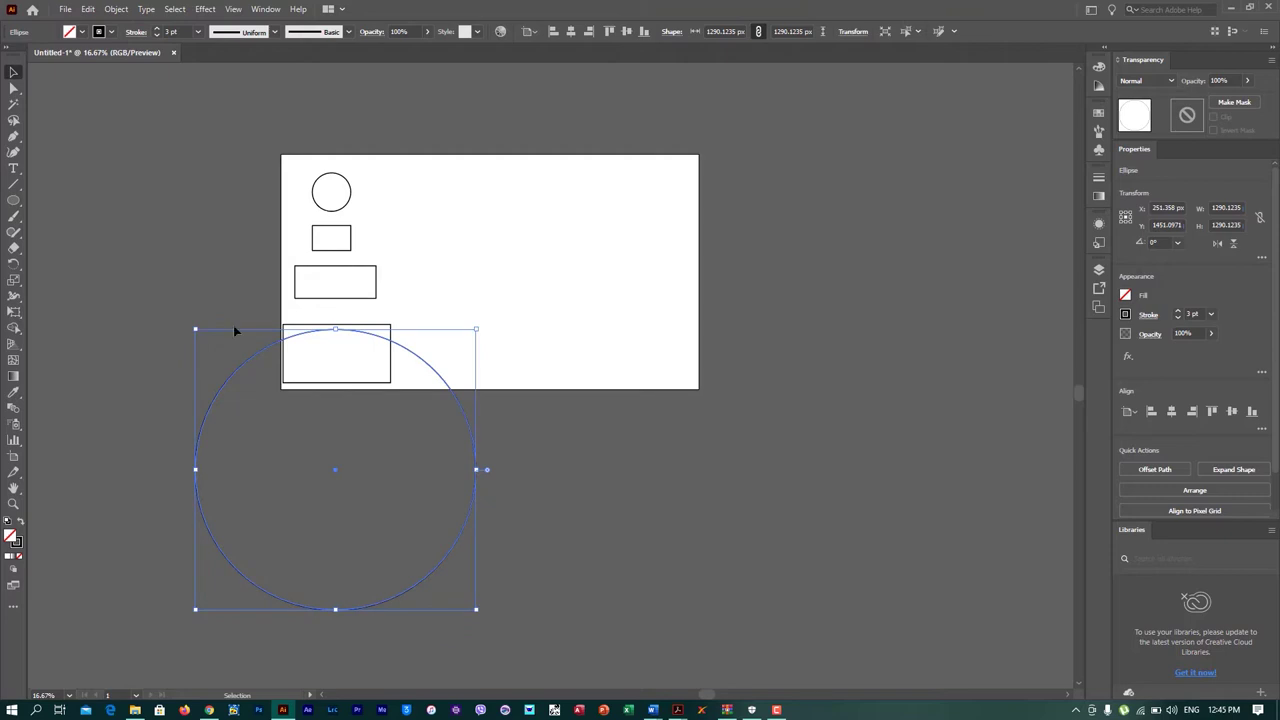
pyautogui.keyDown('shift'); pyautogui.click(288, 377); pyautogui.keyUp('shift')
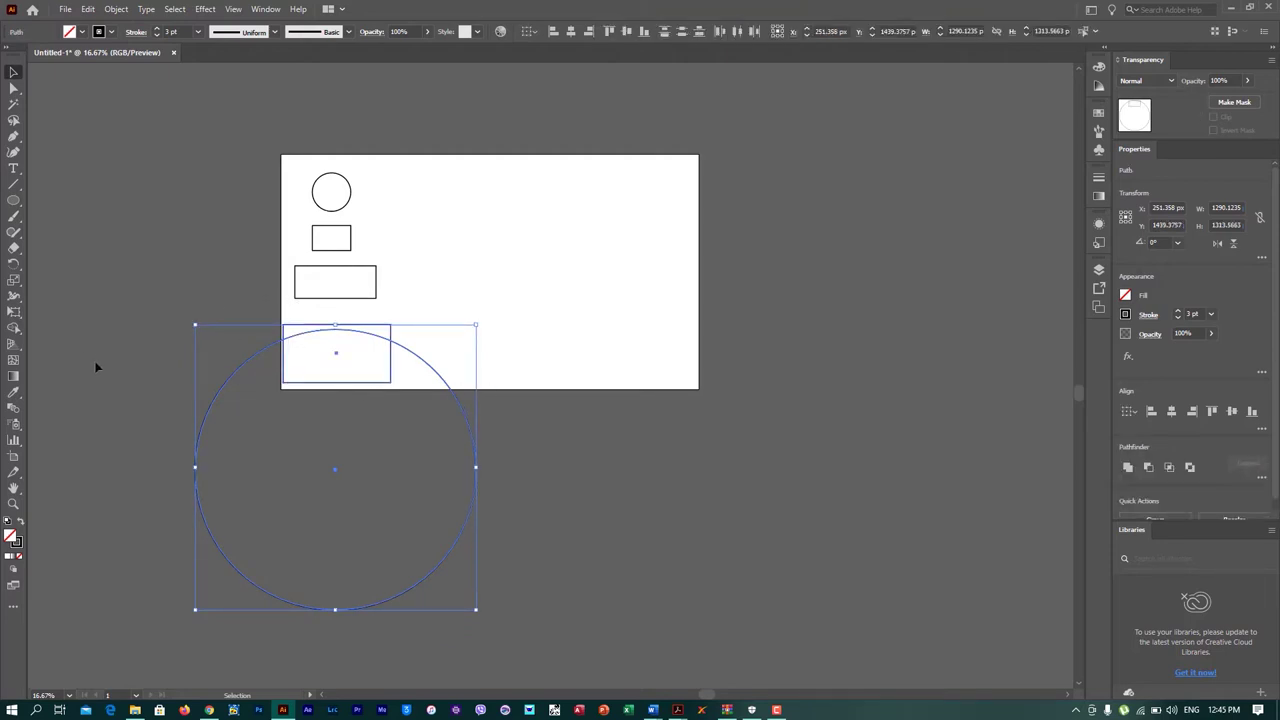
# Step: Use Shape Builder to remove the circle's outer area and the sliver above the arc
pyautogui.hotkey('shift', 'm')
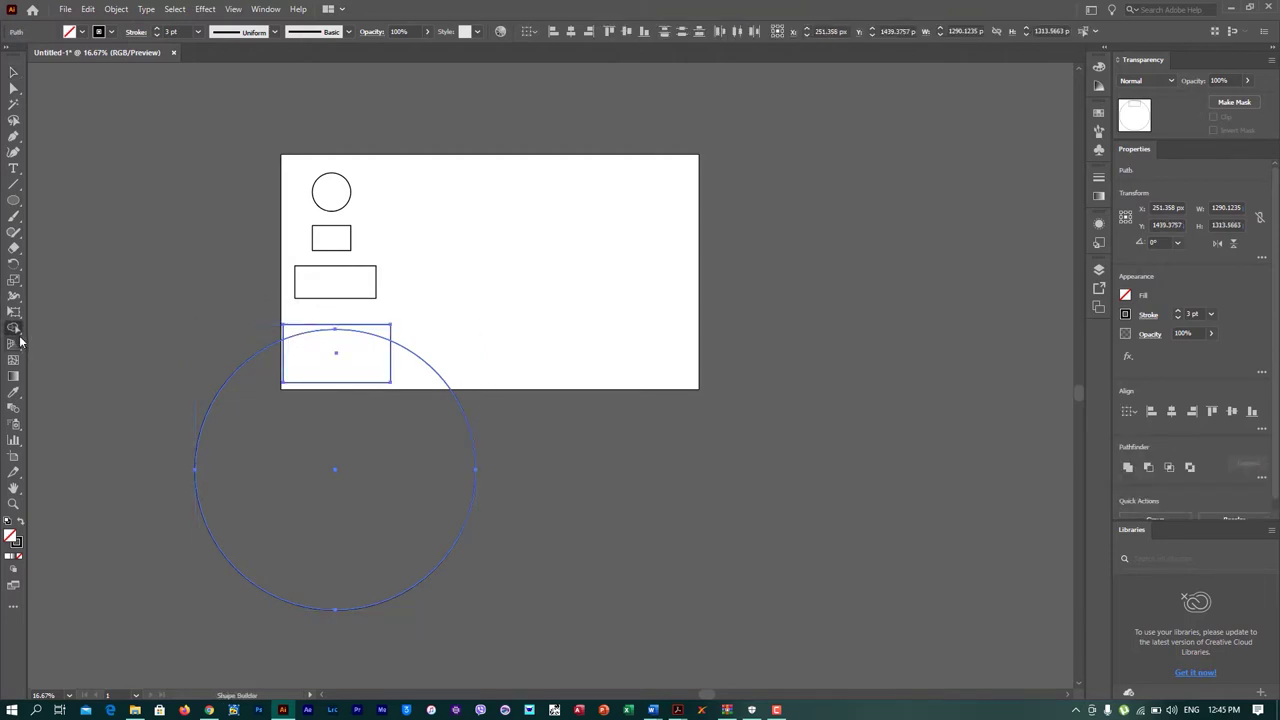
pyautogui.keyDown('alt'); pyautogui.scroll(2, 330, 370); pyautogui.keyUp('alt')
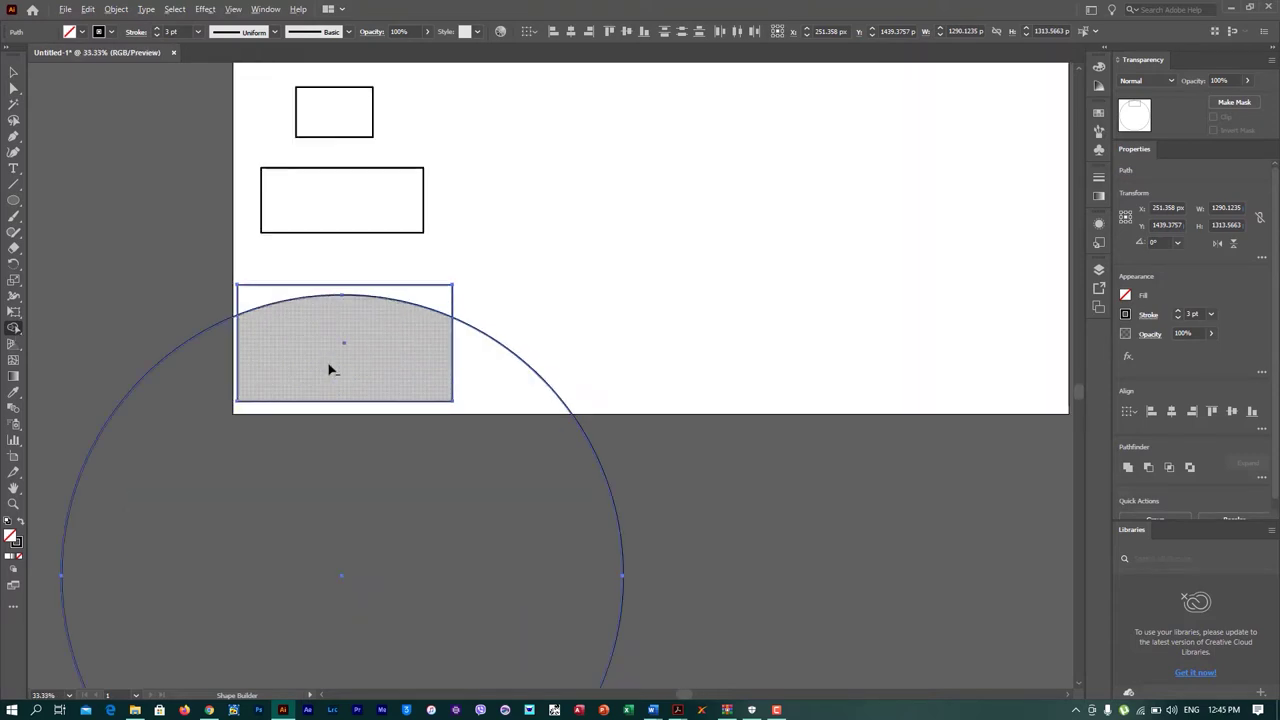
pyautogui.keyDown('alt'); pyautogui.click(401, 456); pyautogui.keyUp('alt')
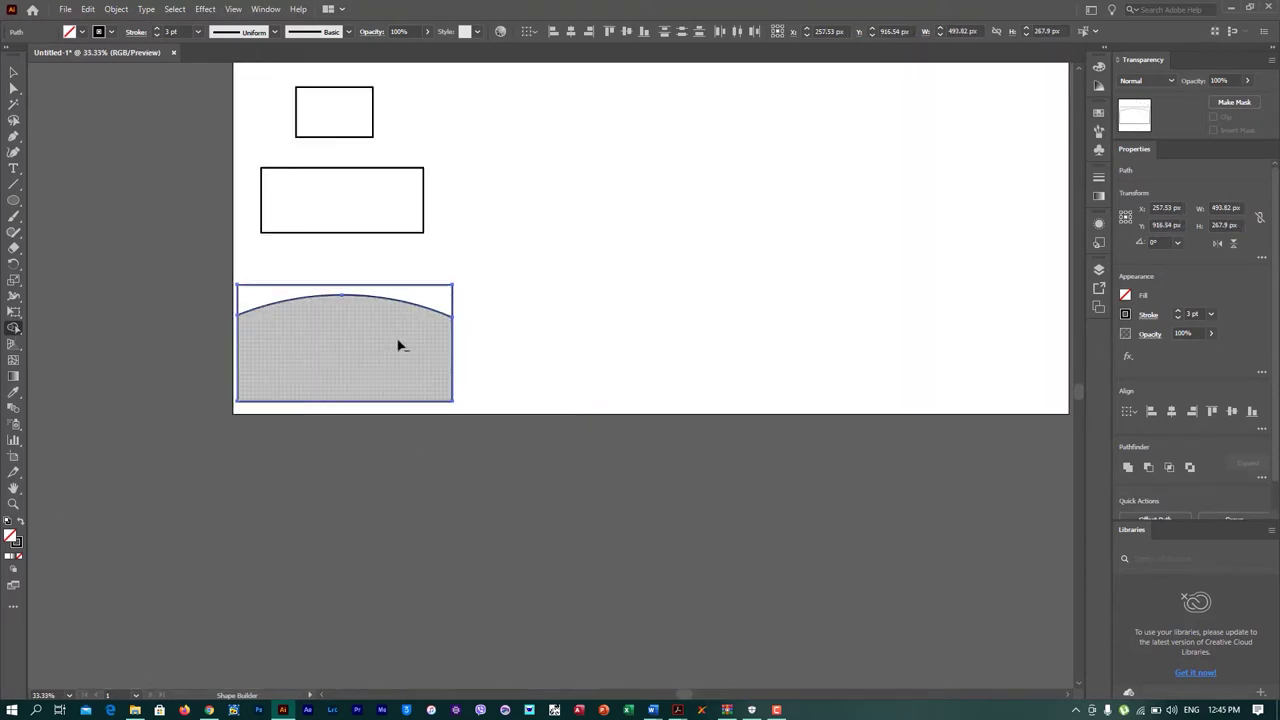
pyautogui.keyDown('alt'); pyautogui.click(437, 290); pyautogui.keyUp('alt')
# Step: Delete the leftover rectangle and space the 494×244 px arched base evenly below the wide rectangle
pyautogui.press('v')
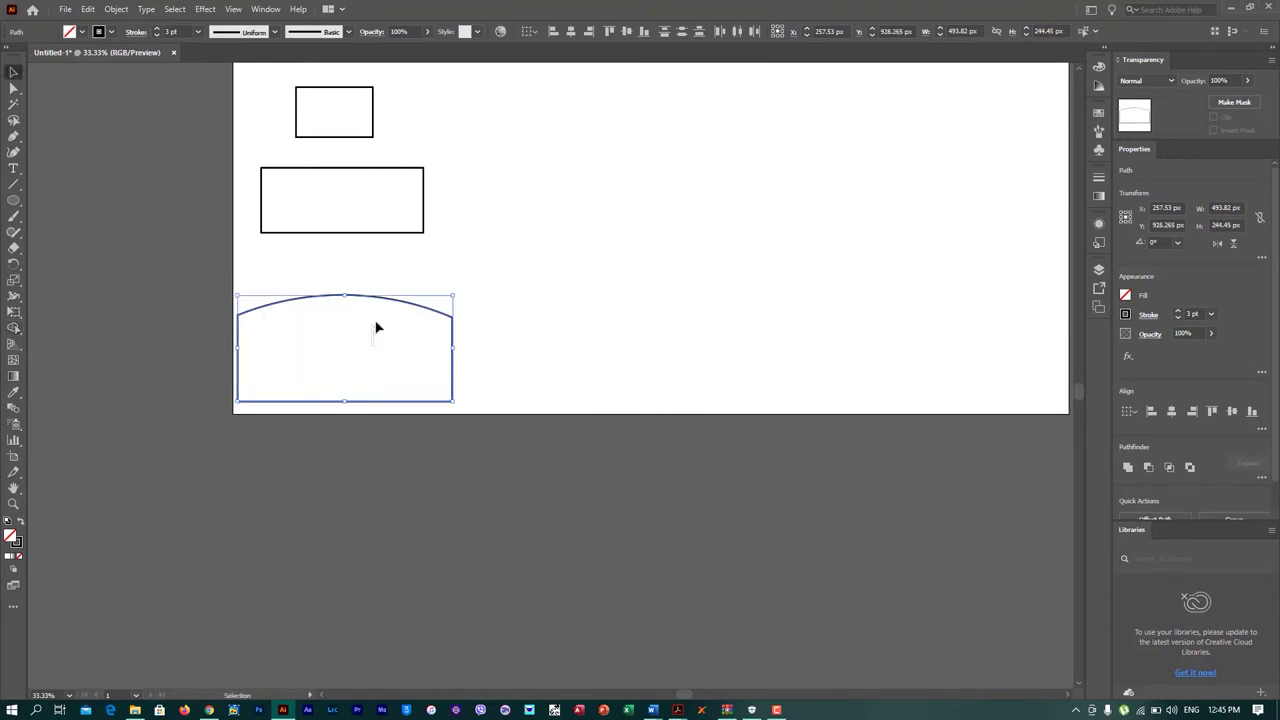
pyautogui.click(451, 346)
pyautogui.moveTo(457, 357)
pyautogui.mouseDown()
pyautogui.moveTo(438, 338)
pyautogui.moveTo(448, 386)
pyautogui.moveTo(387, 347)
pyautogui.mouseUp()
pyautogui.click(438, 419)
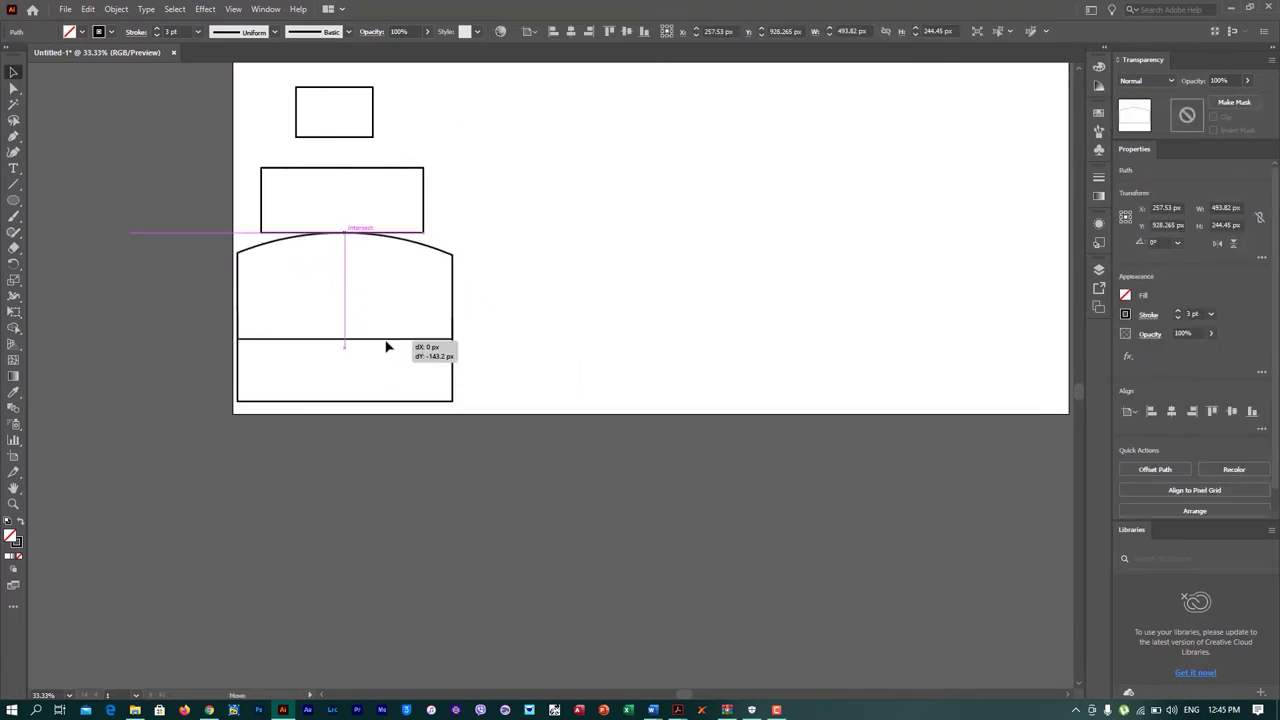
pyautogui.click(445, 402)
pyautogui.press('Delete')
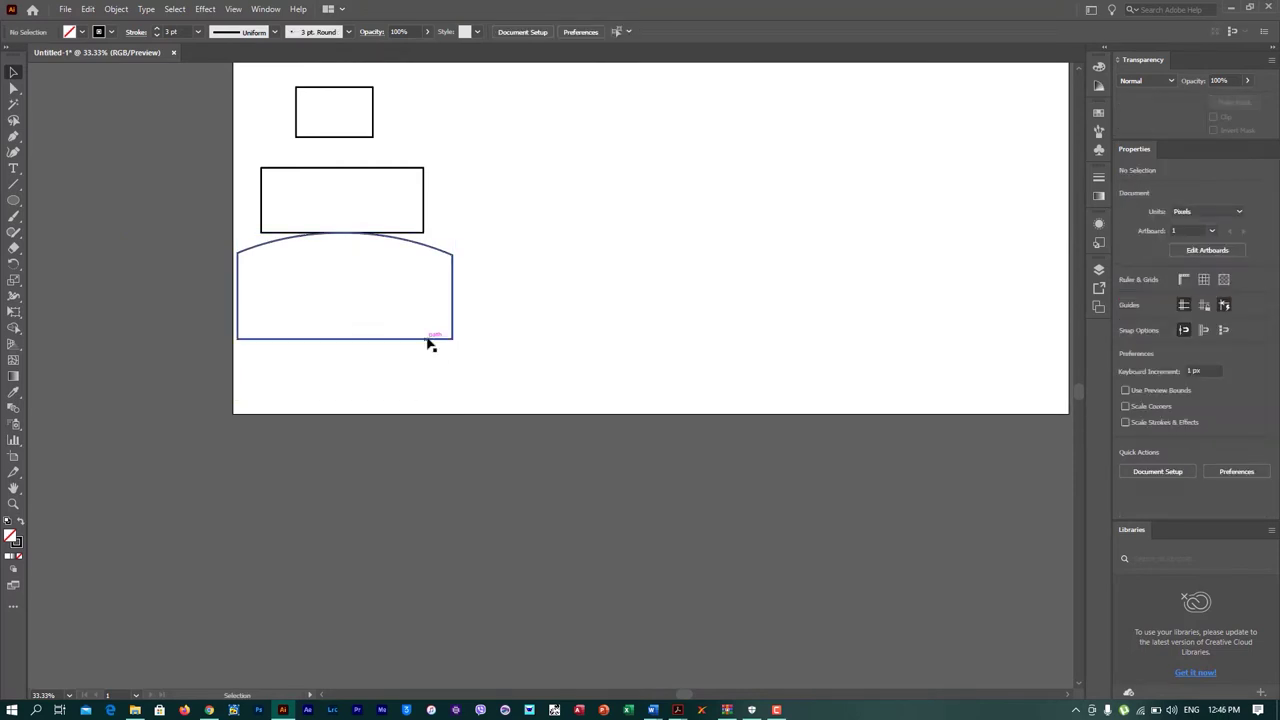
pyautogui.moveTo(455, 314); pyautogui.dragTo(454, 345)
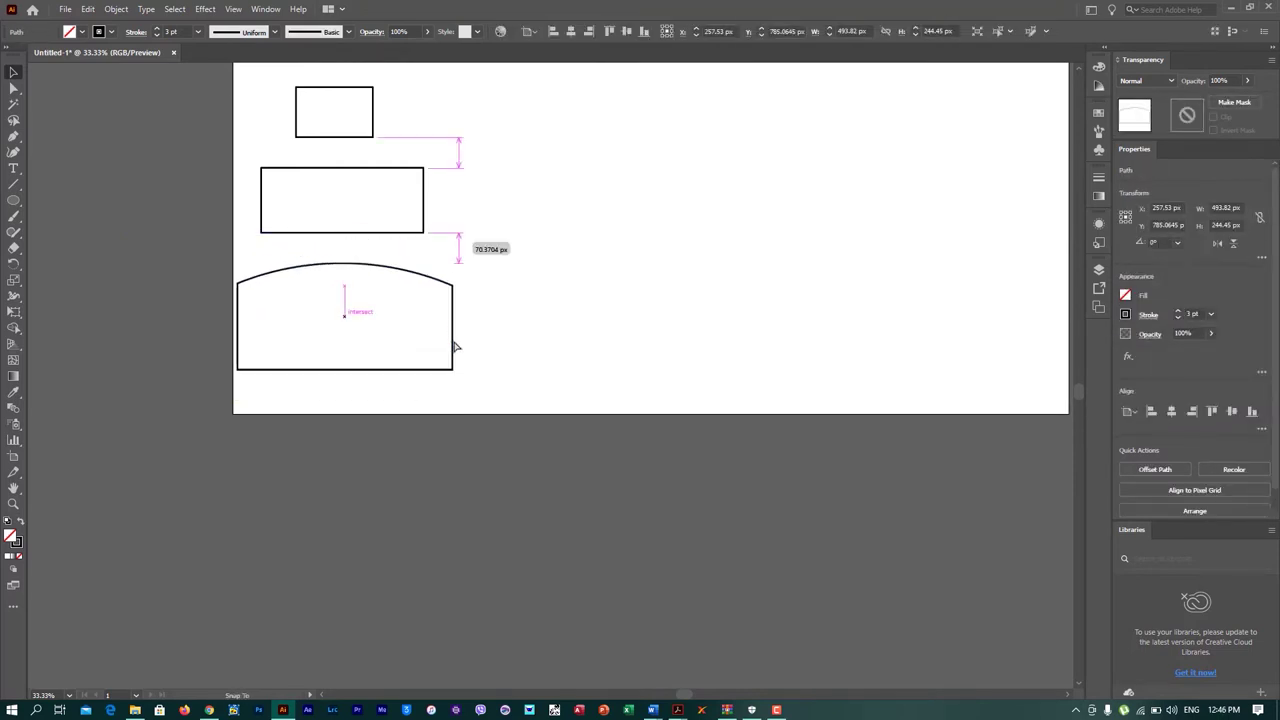
pyautogui.hotkey('ctrl', '-')
pyautogui.click(448, 418)
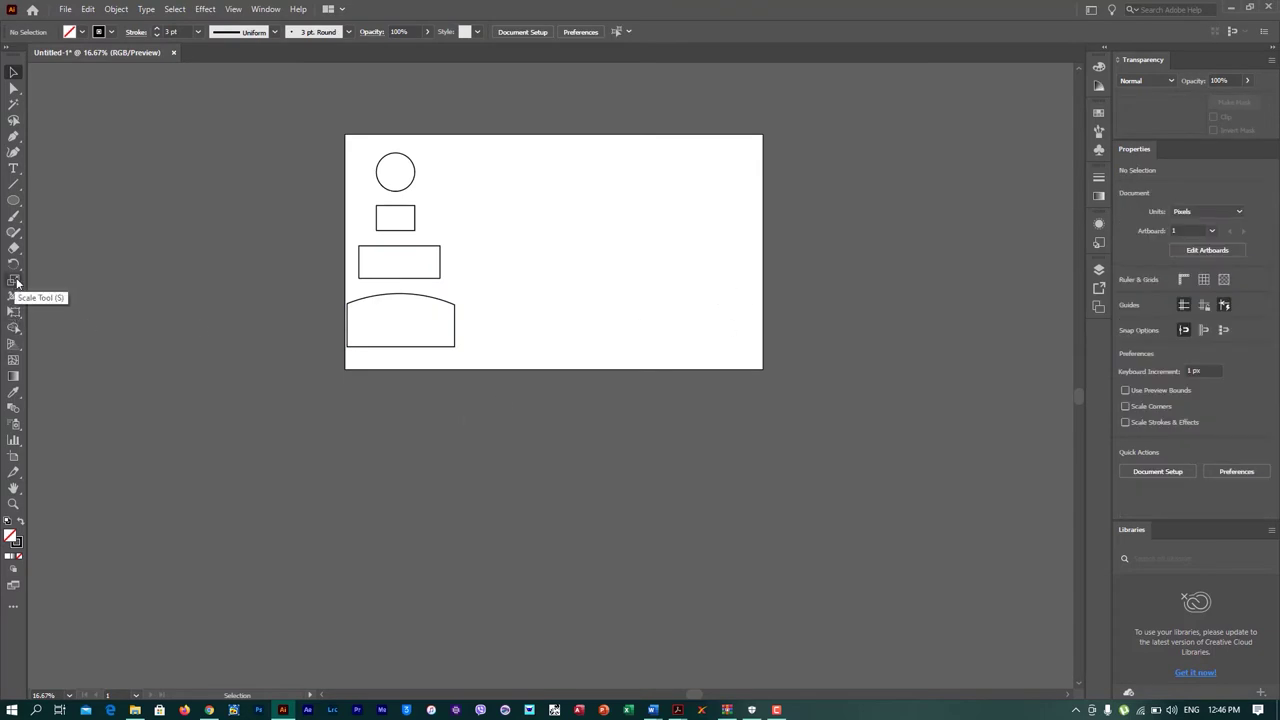
# Step: Drag the artboard's lower-right corner out to about 3339×1464 px
pyautogui.click(13, 456)
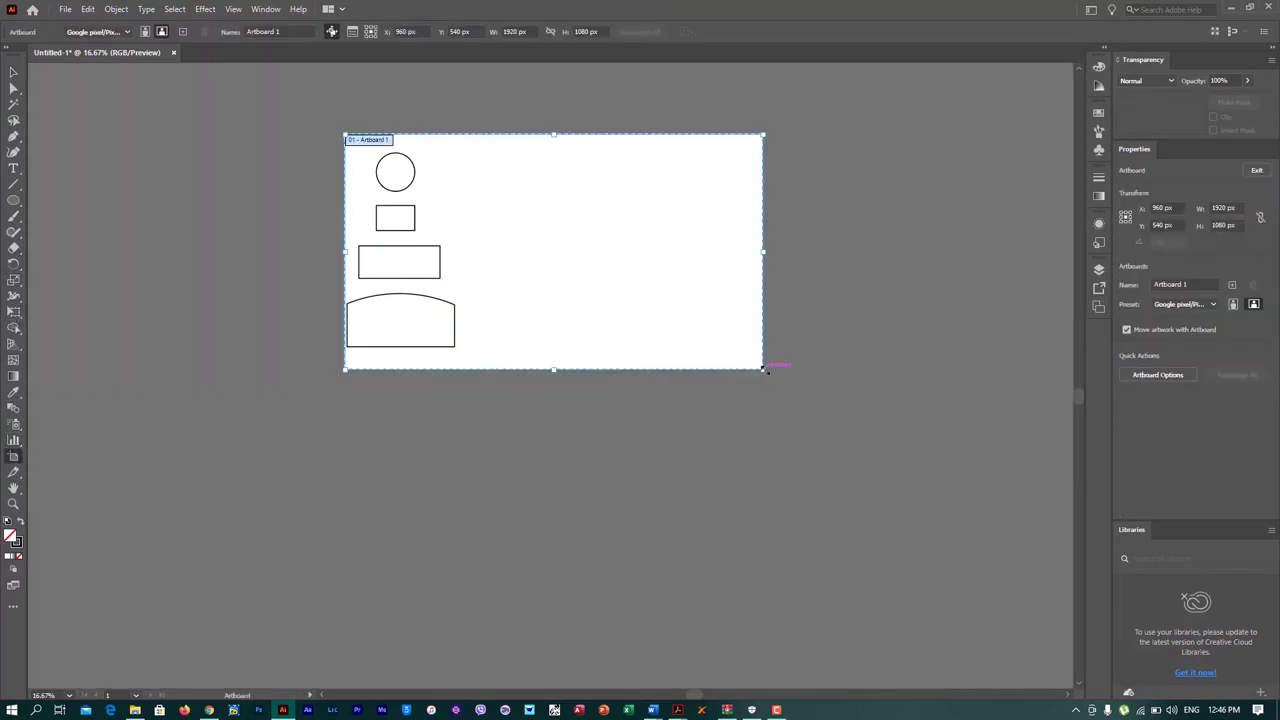
pyautogui.moveTo(763, 369); pyautogui.dragTo(1071, 452)
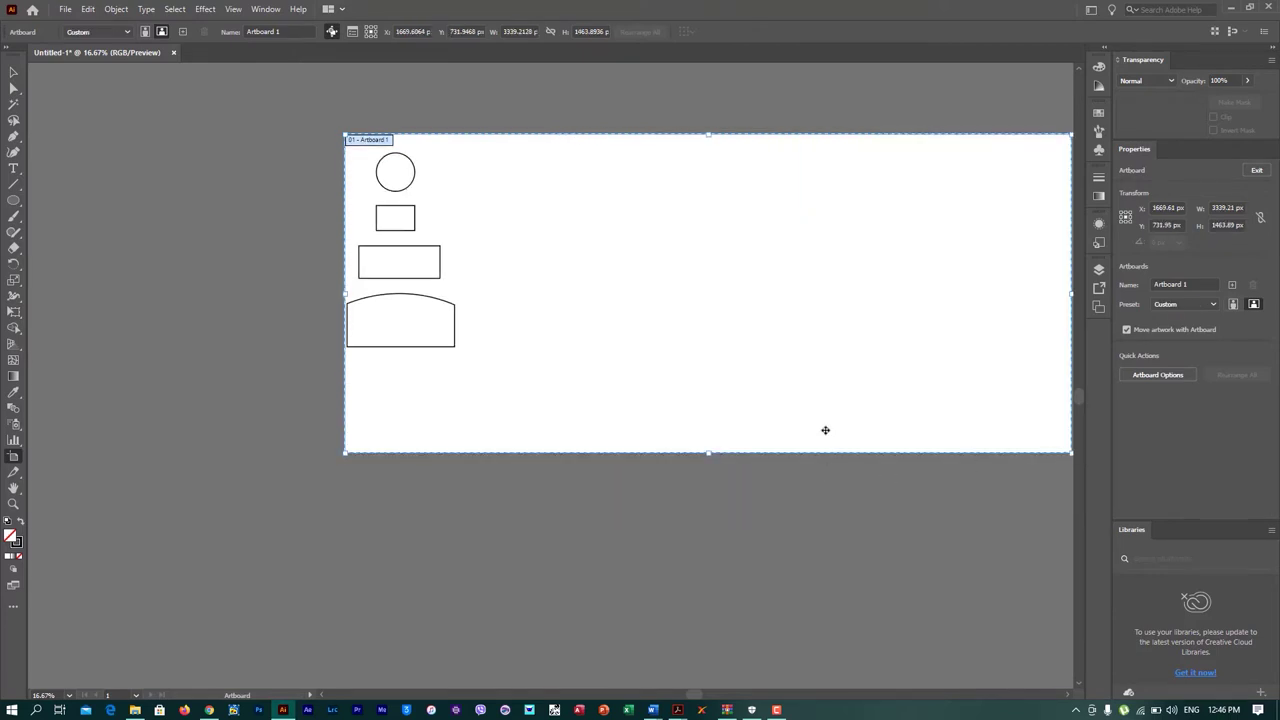
pyautogui.press('Escape')
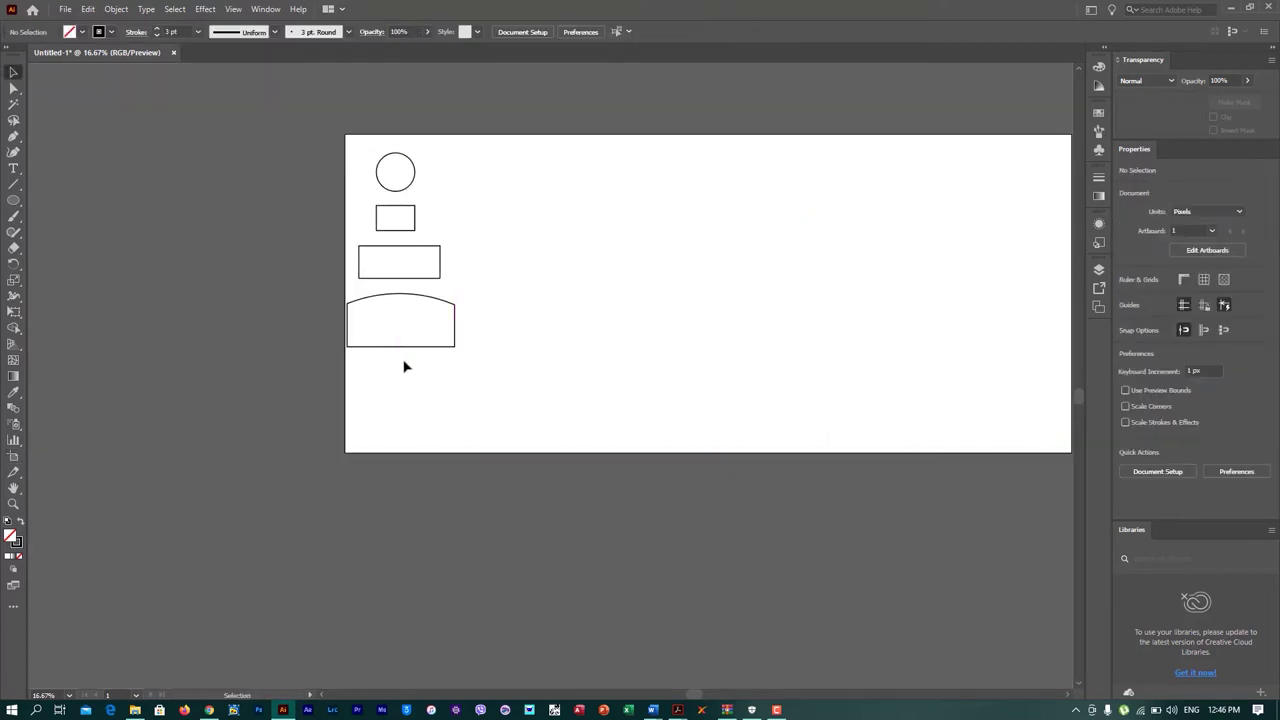
pyautogui.moveTo(410, 383); pyautogui.dragTo(418, 150)
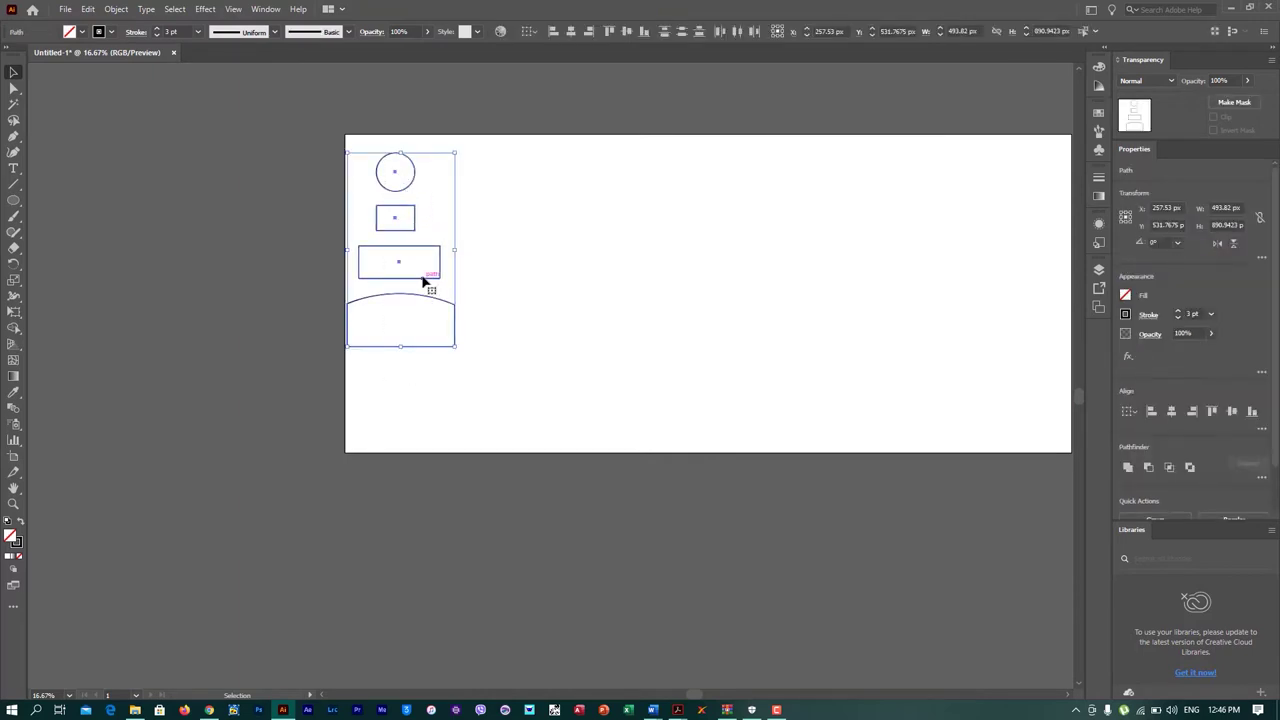
# Step: Move the four-shape stack down and to the right
pyautogui.moveTo(423, 284); pyautogui.dragTo(445, 340)
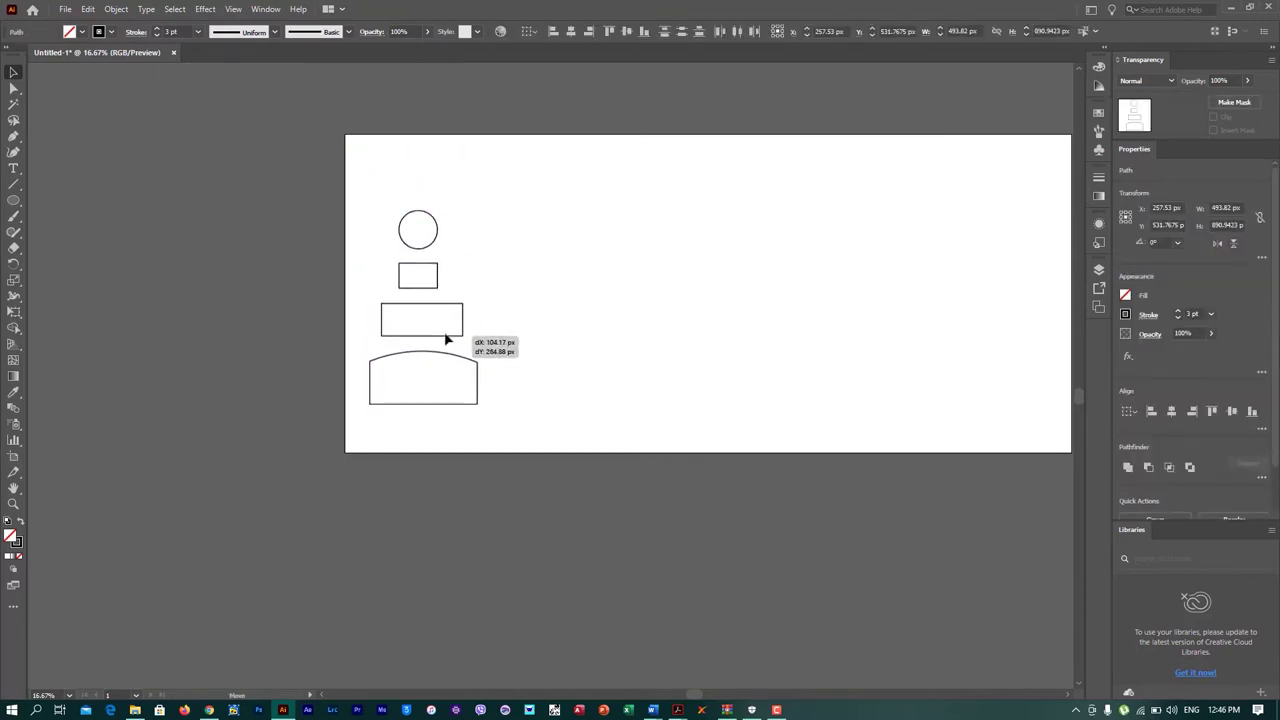
pyautogui.moveTo(445, 340); pyautogui.dragTo(449, 343)
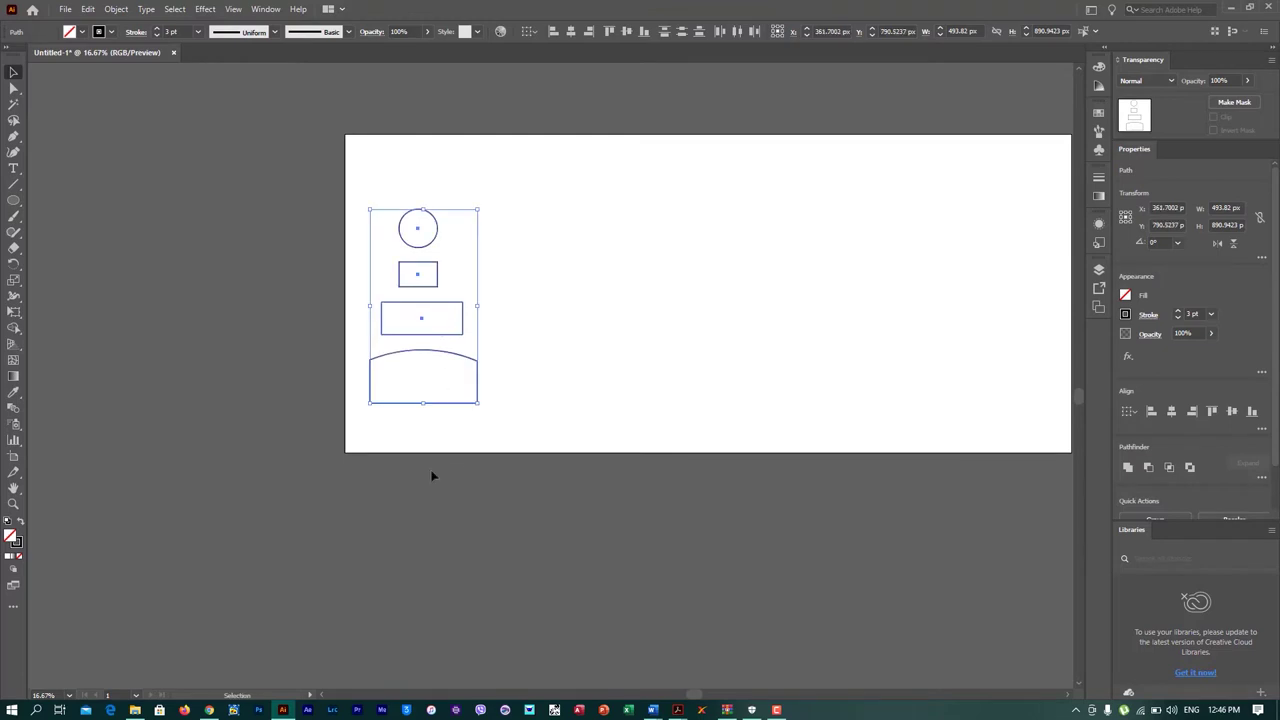
pyautogui.click(431, 471)
# Step: Alt-drag a duplicate of the stack to the right, level with the original
pyautogui.click(449, 354)
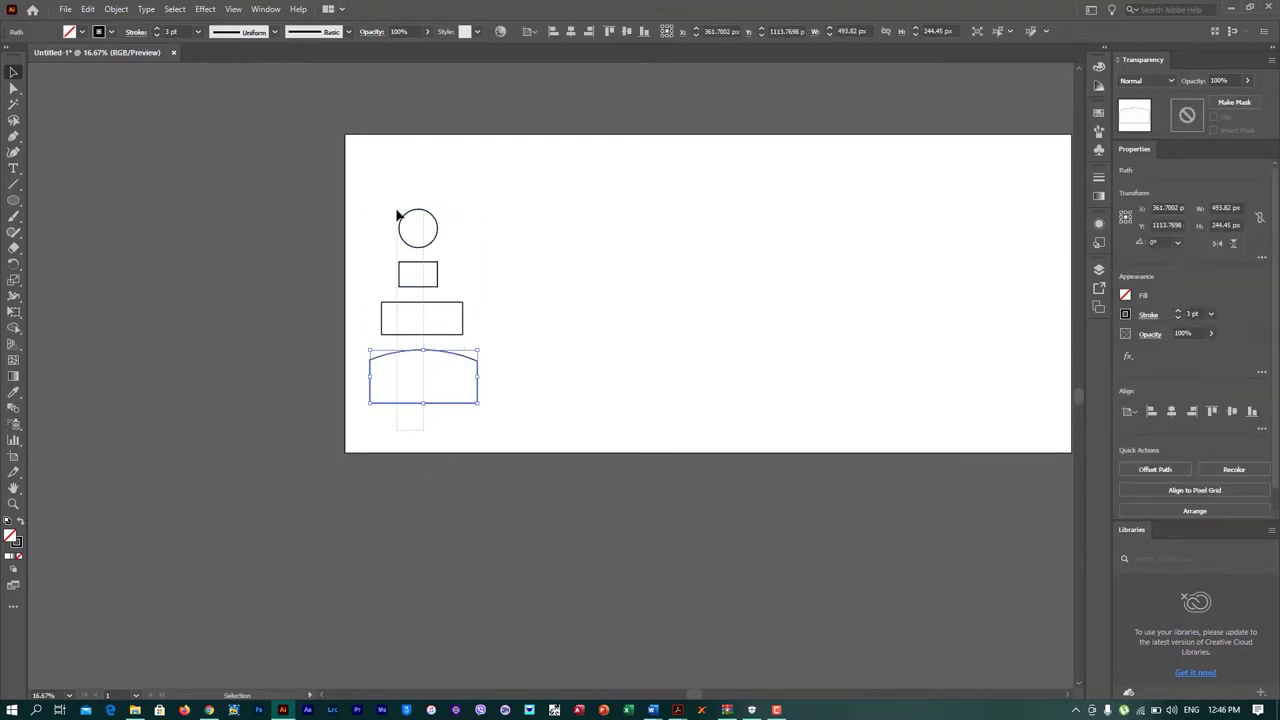
pyautogui.moveTo(397, 215); pyautogui.dragTo(397, 212)
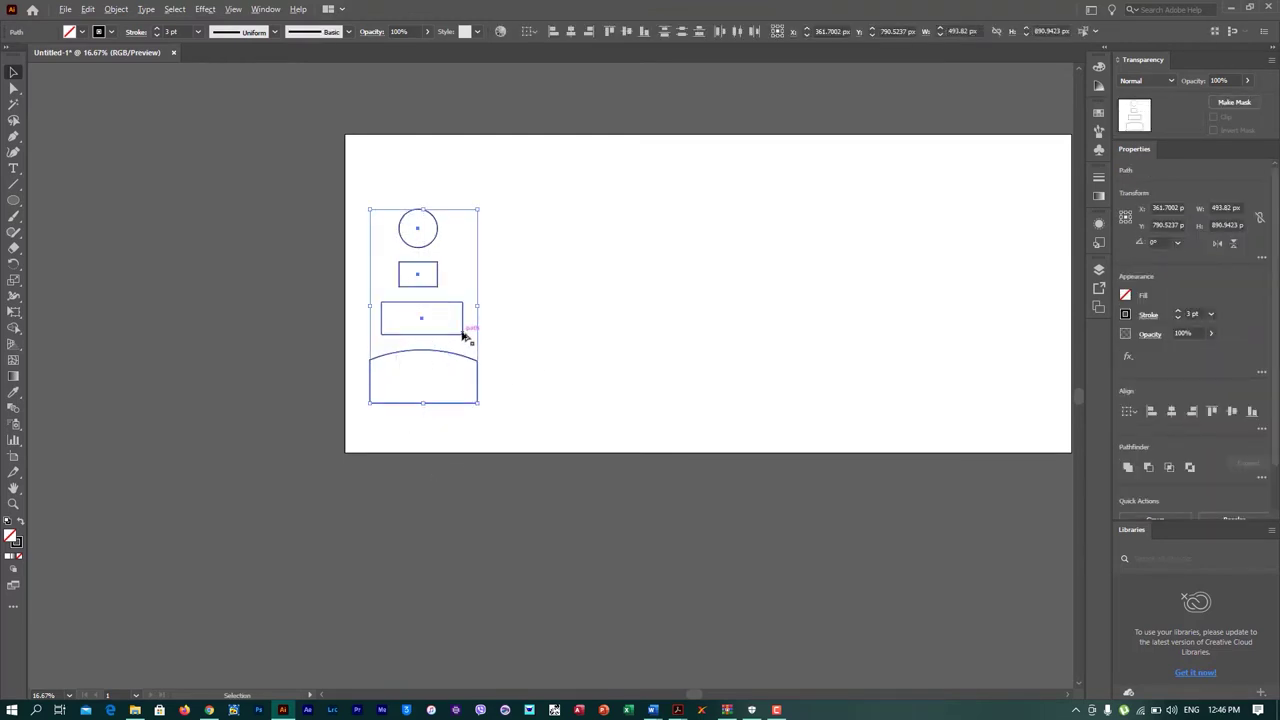
pyautogui.moveTo(462, 336); pyautogui.dragTo(609, 334)
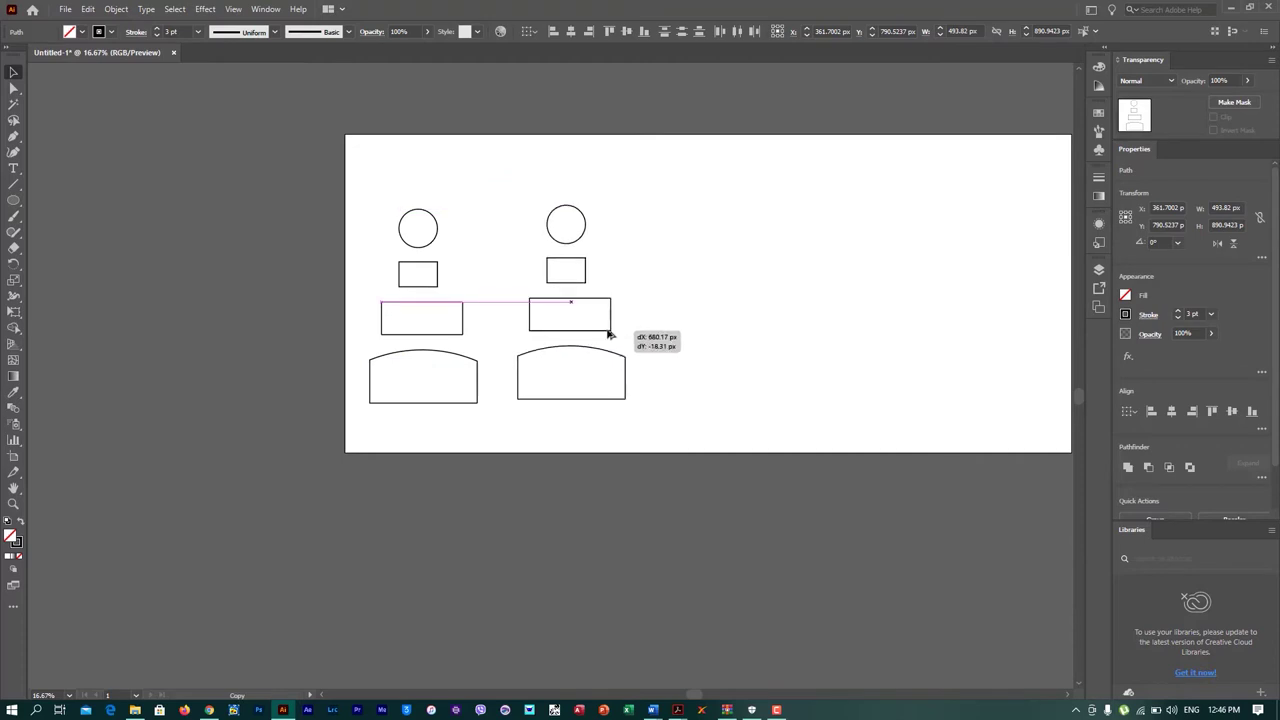
pyautogui.moveTo(608, 339); pyautogui.dragTo(608, 334)
# Step: In the right copy, move the wide rectangle down to overlap the arched base
pyautogui.click(657, 453)
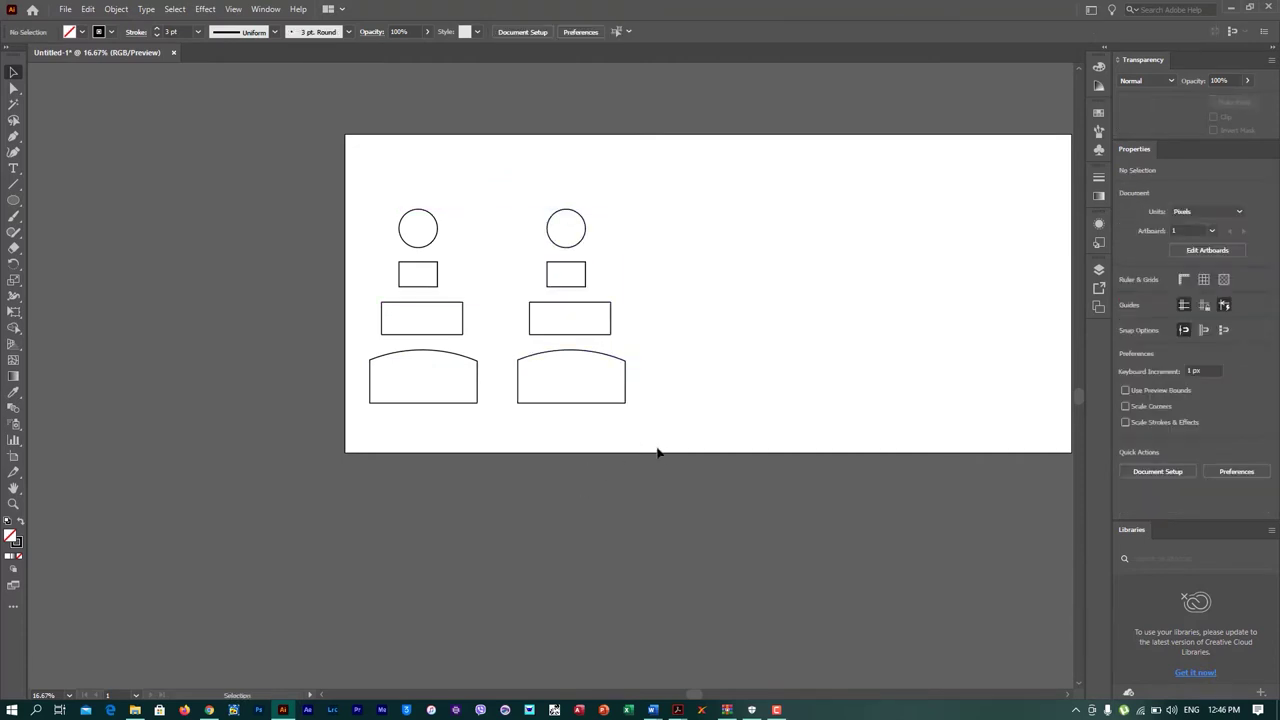
pyautogui.scroll(1, 665, 378)
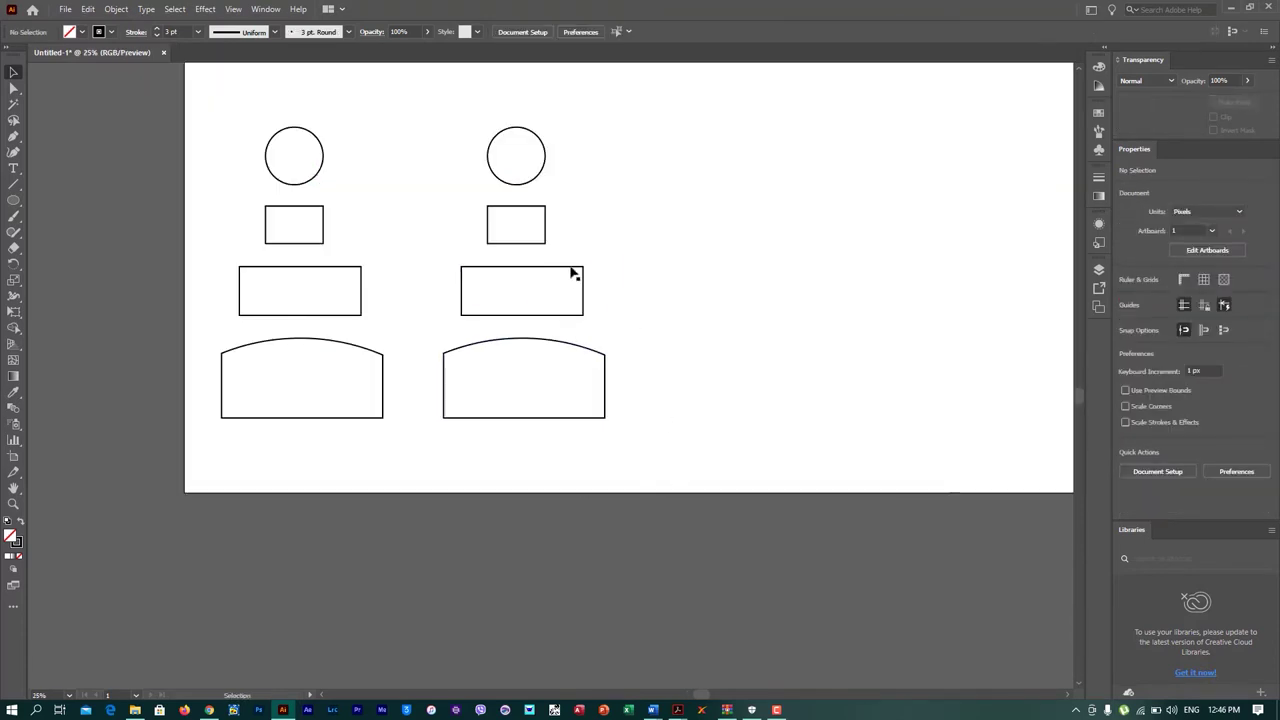
pyautogui.click(521, 315)
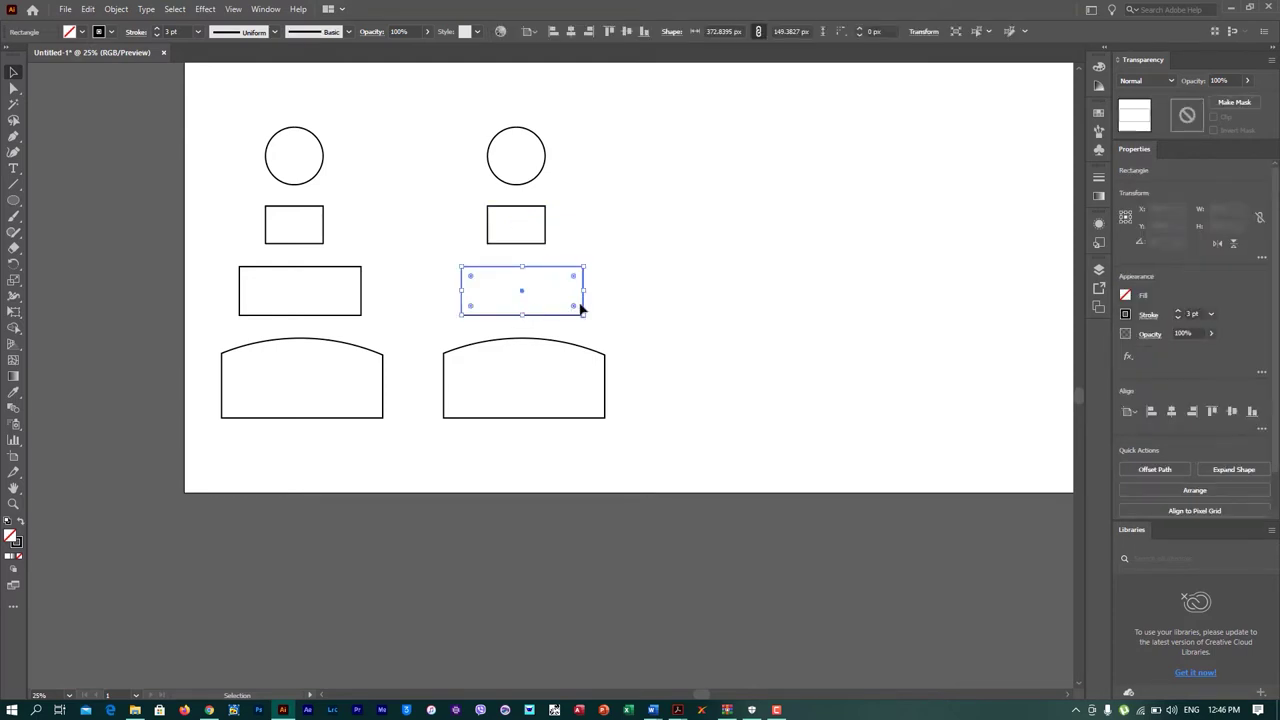
pyautogui.moveTo(585, 303); pyautogui.dragTo(588, 361)
pyautogui.click(681, 352)
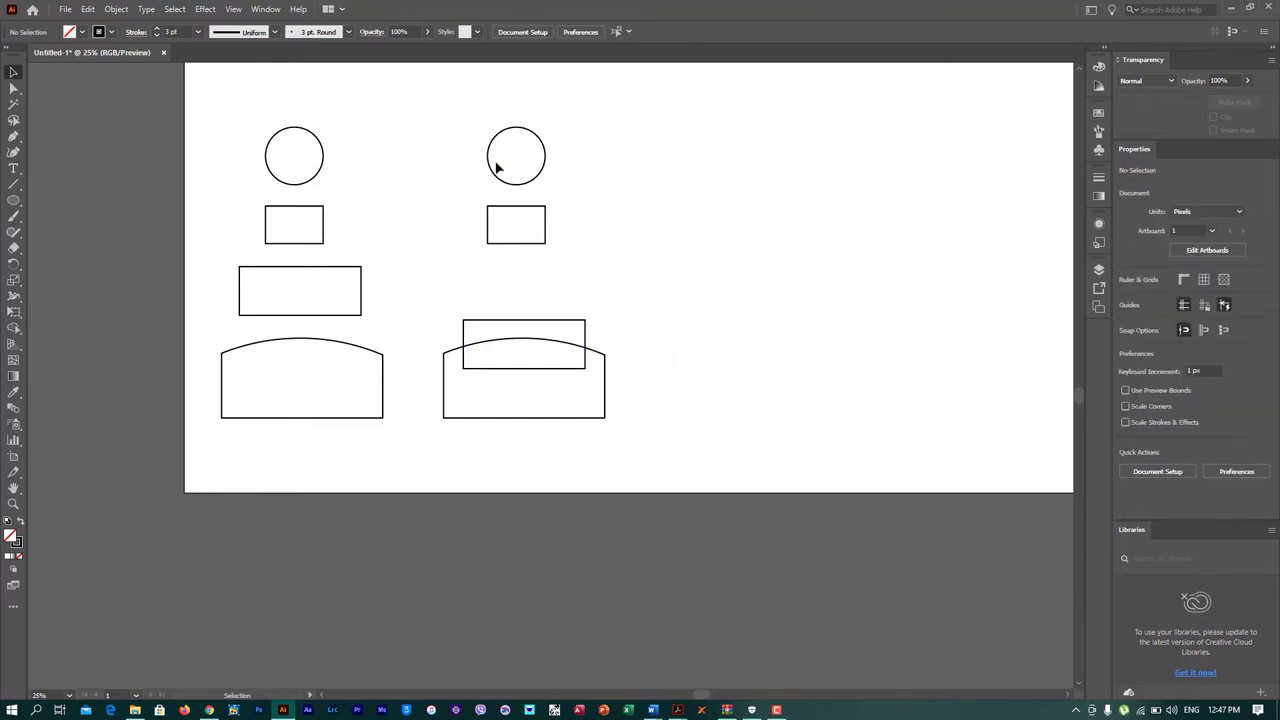
# Step: Move the right copy's circle down to overlap the small rectangle
pyautogui.click(537, 177)
pyautogui.moveTo(537, 177); pyautogui.dragTo(546, 228)
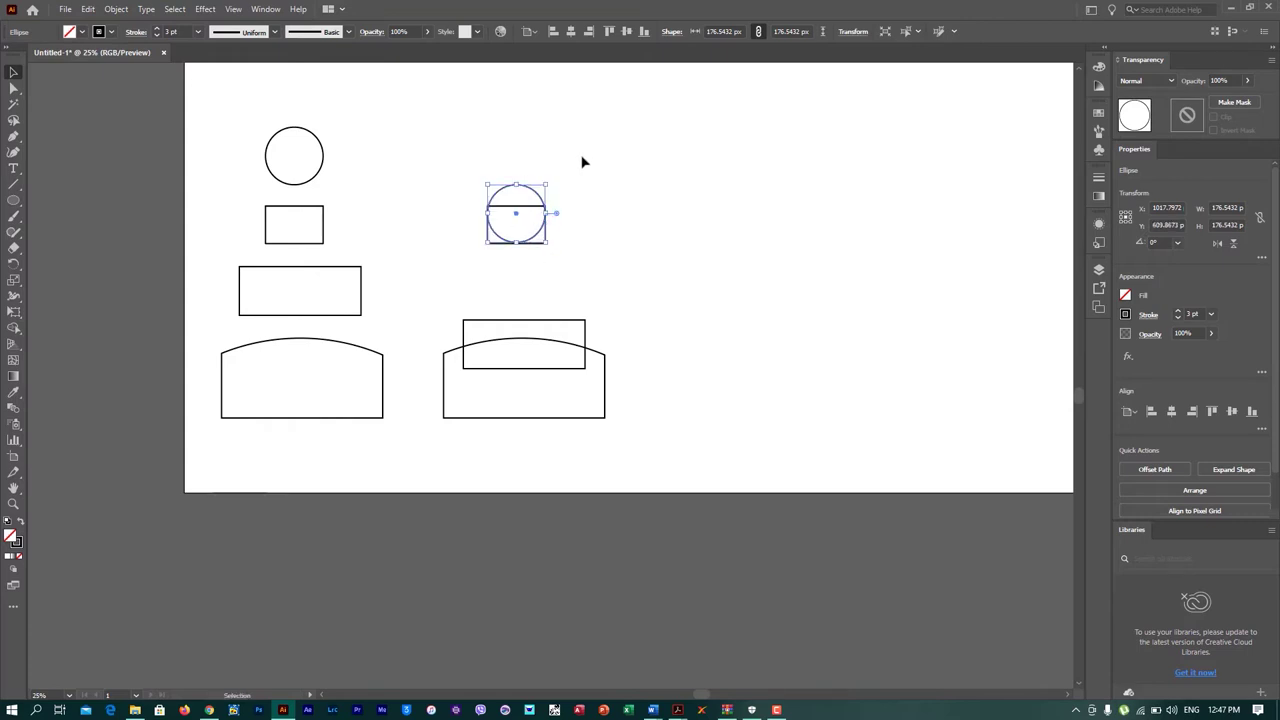
pyautogui.moveTo(586, 150)
pyautogui.mouseDown()
pyautogui.moveTo(512, 250)
pyautogui.moveTo(522, 305)
pyautogui.mouseUp()
pyautogui.scroll(2, 558, 311)
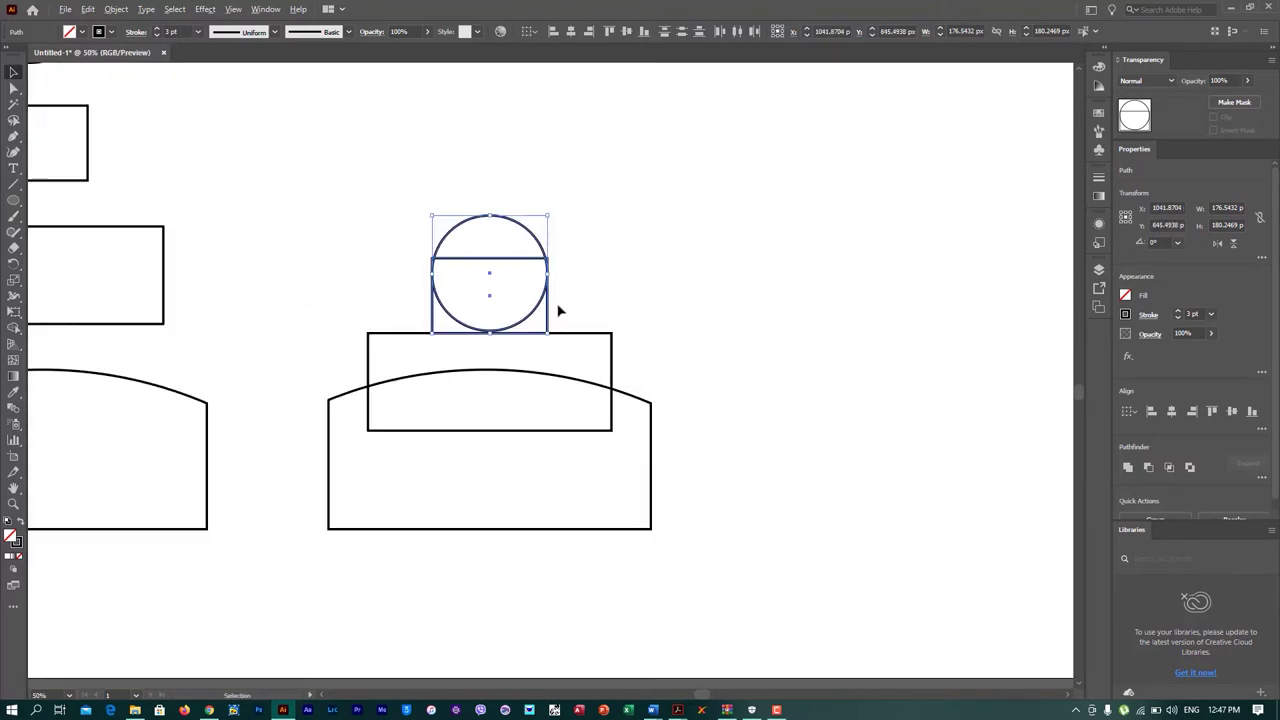
pyautogui.click(645, 284)
pyautogui.scroll(1, 489, 351)
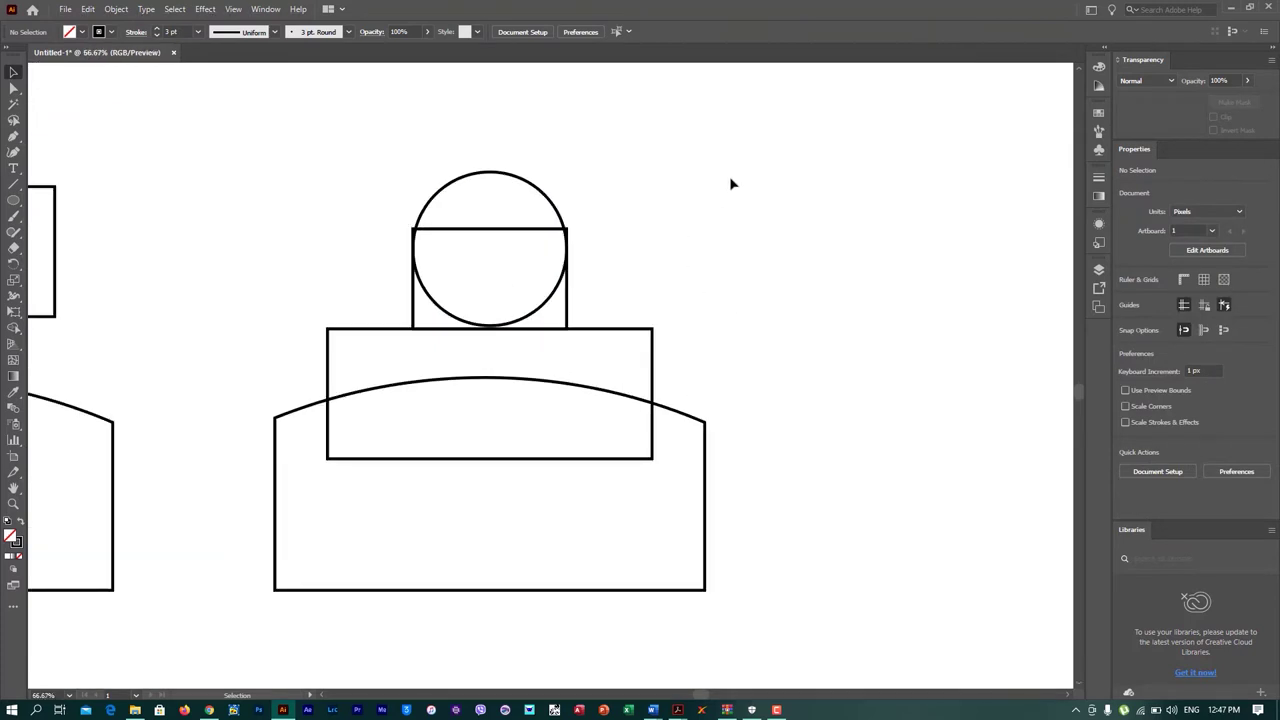
# Step: With Shape Builder, delete the circle's lower arc, the rectangle's corner, and the rectangle part below the arch
pyautogui.moveTo(629, 221); pyautogui.dragTo(257, 617)
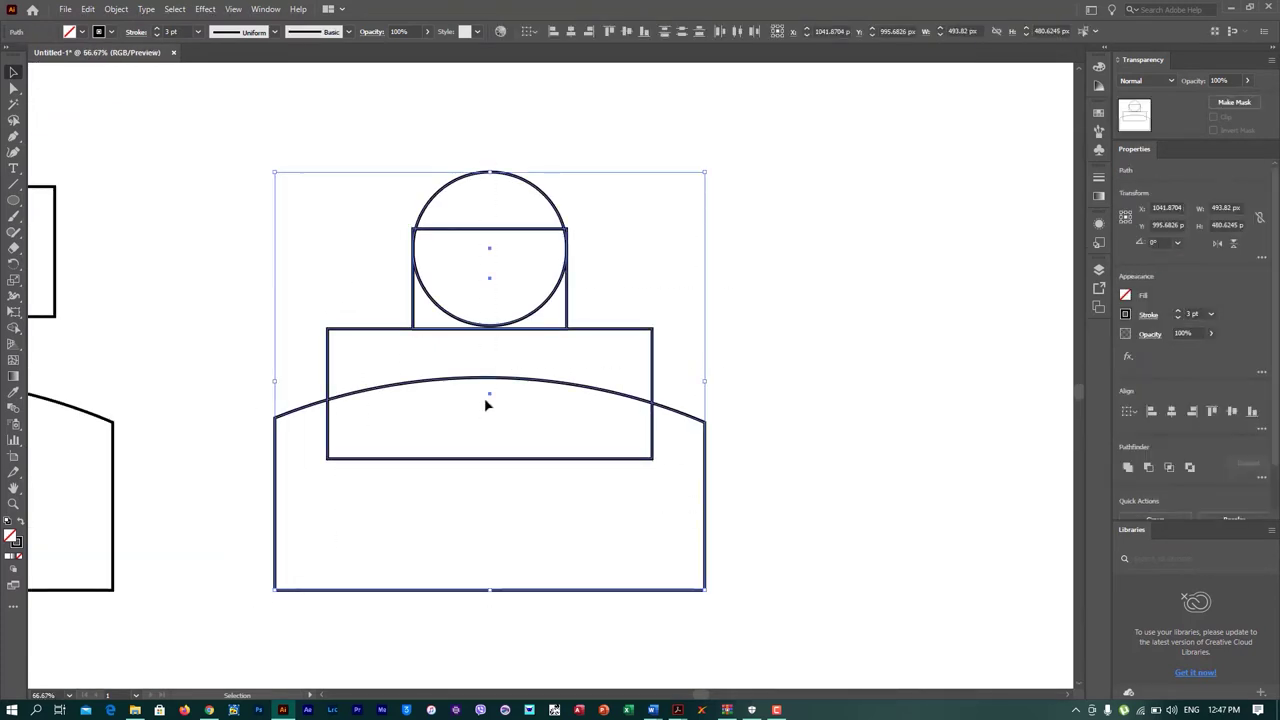
pyautogui.click(14, 327)
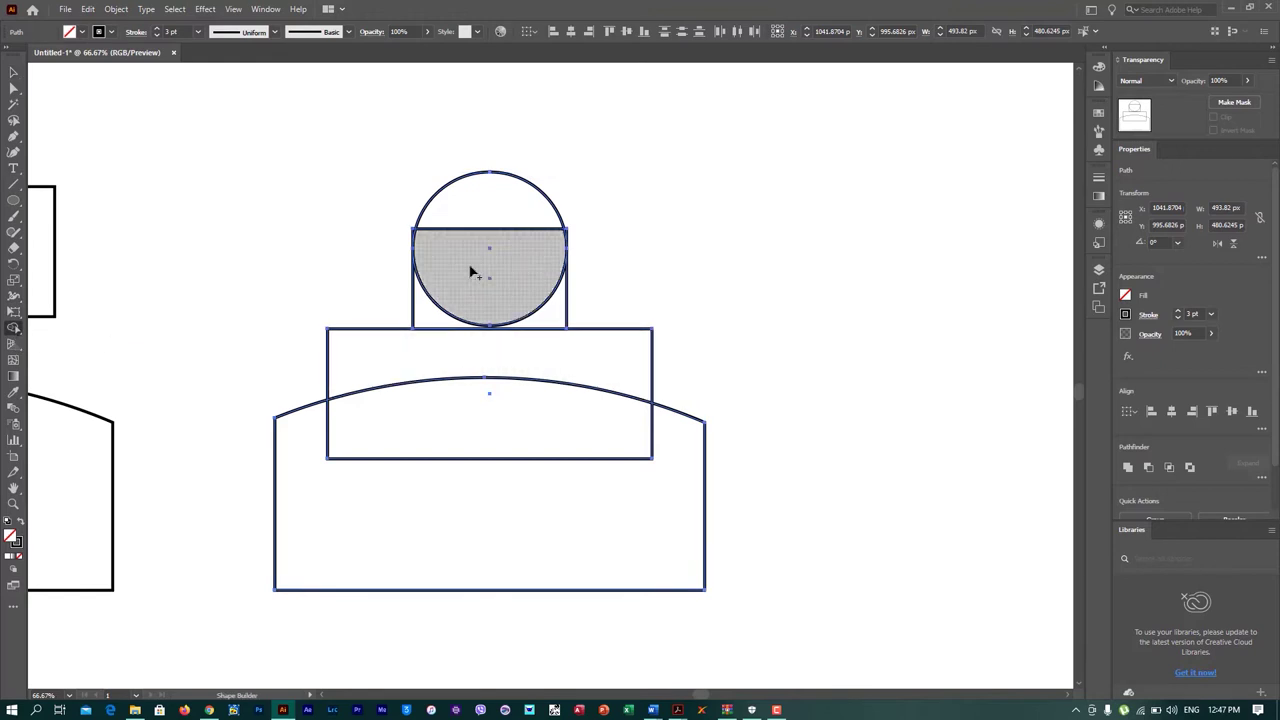
pyautogui.keyDown('alt'); pyautogui.click(536, 316); pyautogui.keyUp('alt')
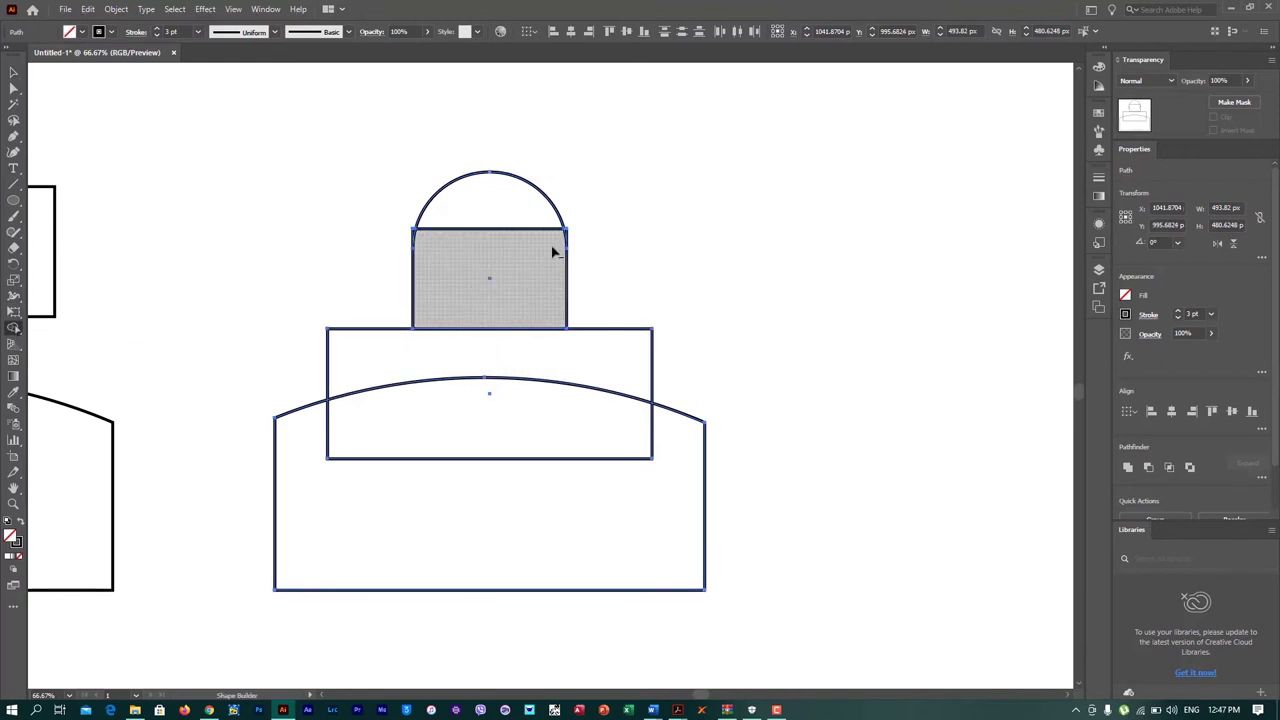
pyautogui.scroll(1, 405, 241)
pyautogui.scroll(2, 420, 240)
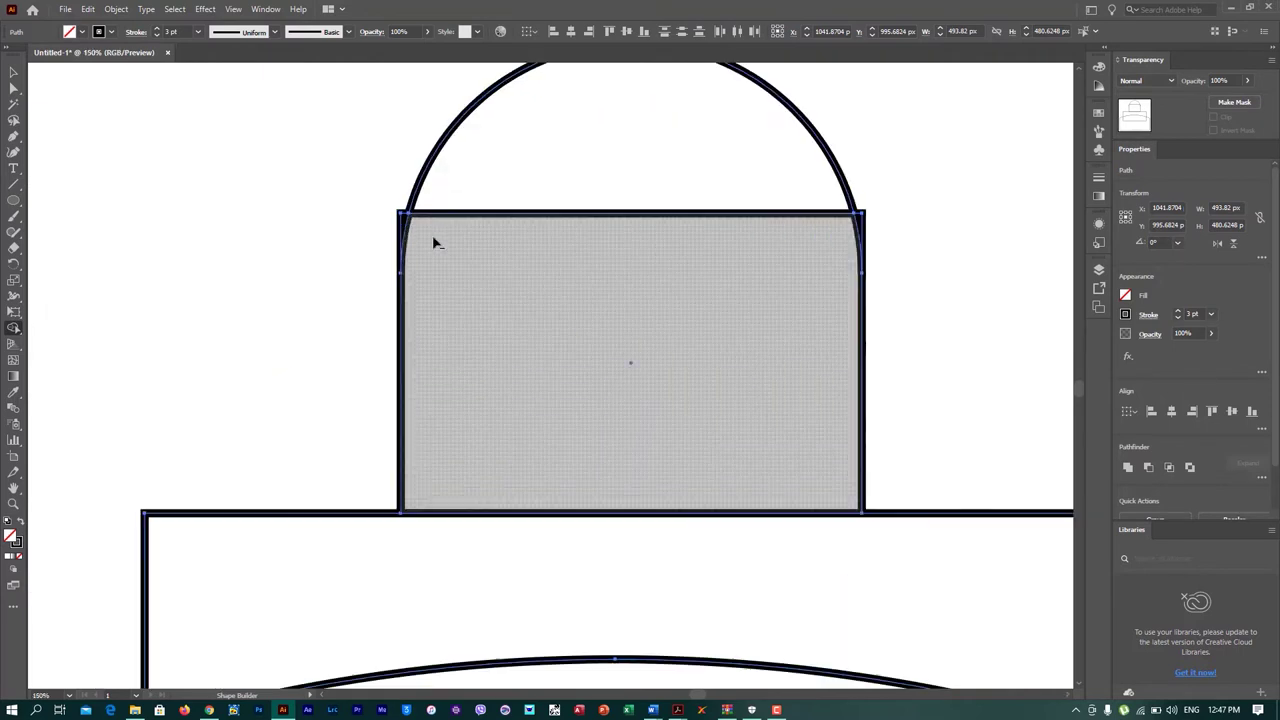
pyautogui.scroll(1, 414, 228)
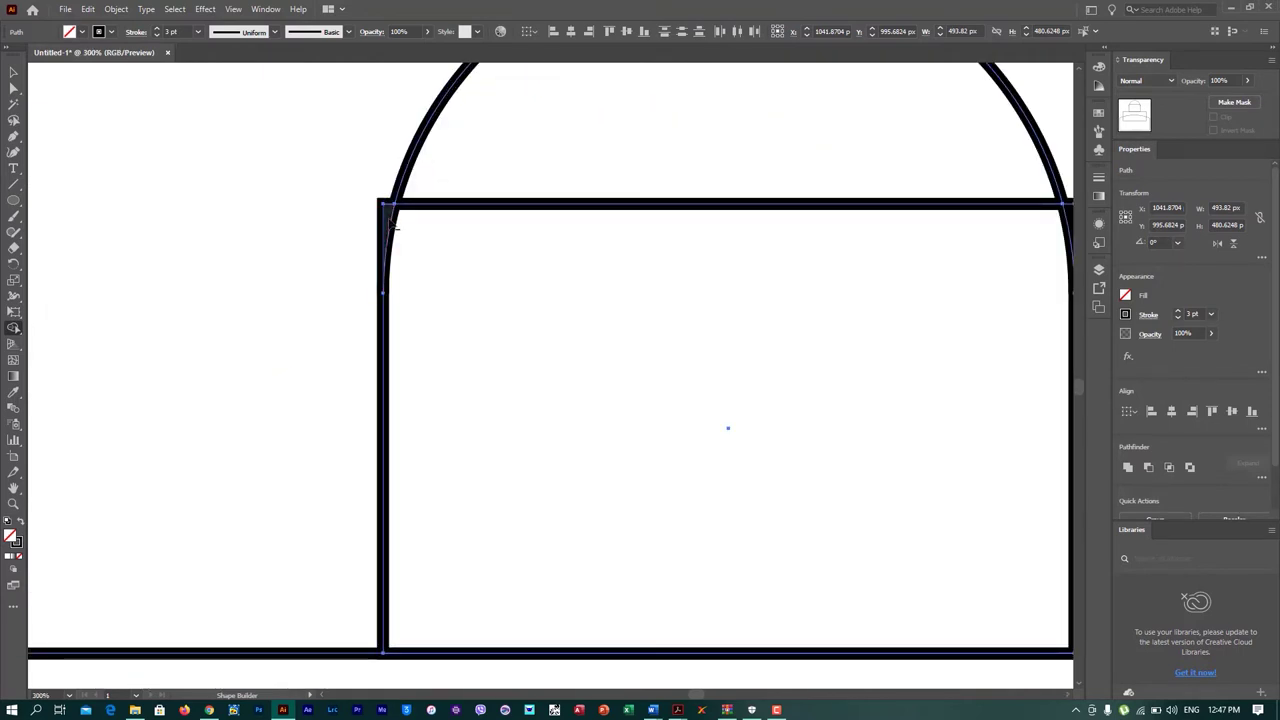
pyautogui.keyDown('alt'); pyautogui.click(392, 228); pyautogui.keyUp('alt')
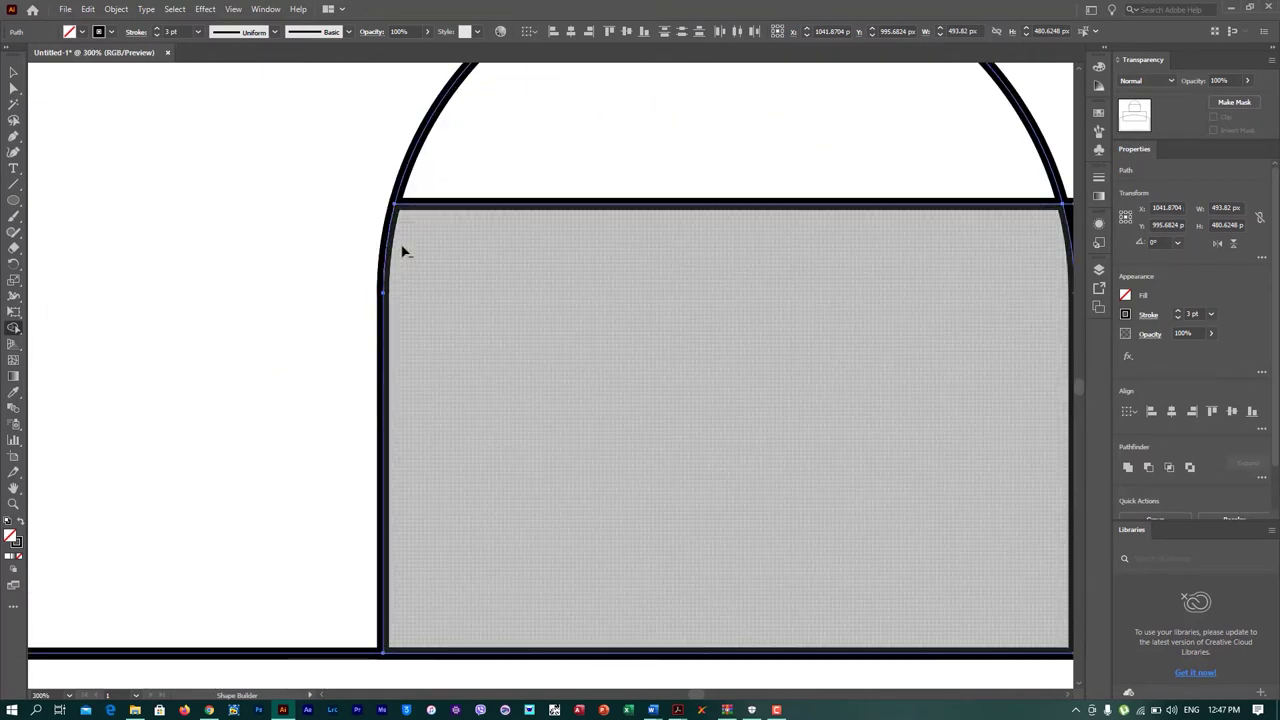
pyautogui.scroll(-1, 679, 273)
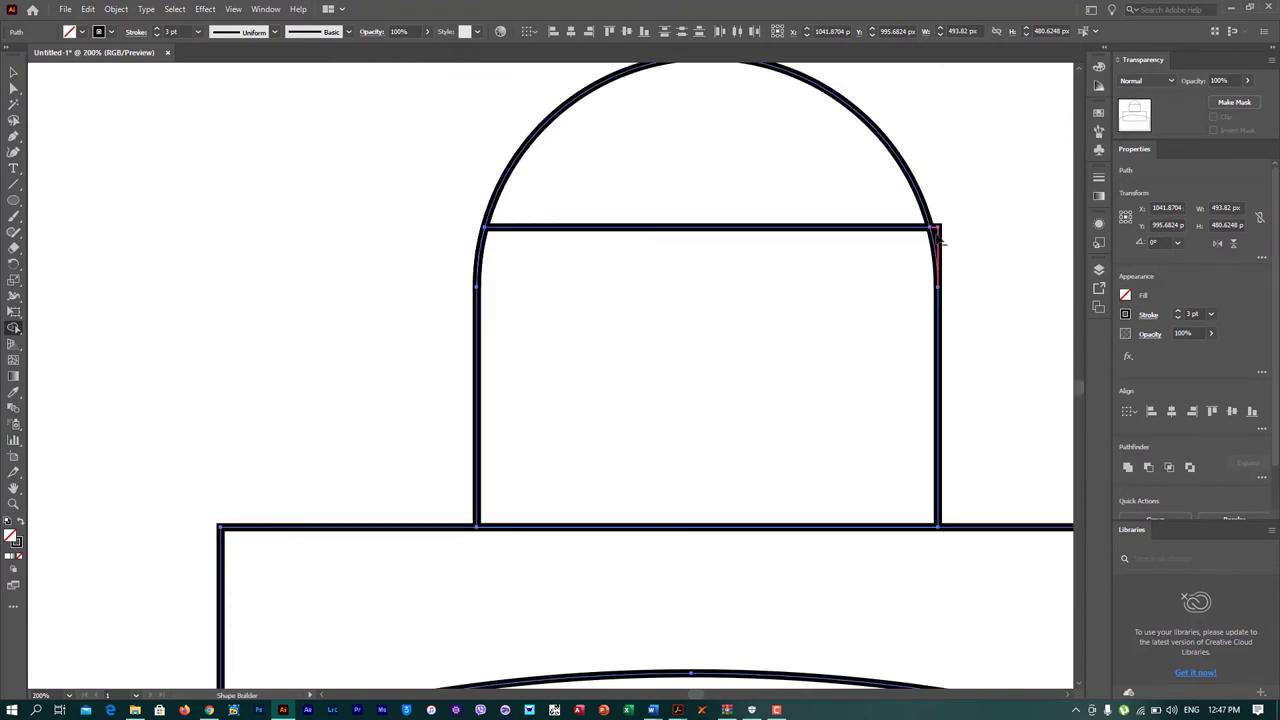
pyautogui.scroll(-2, 841, 313)
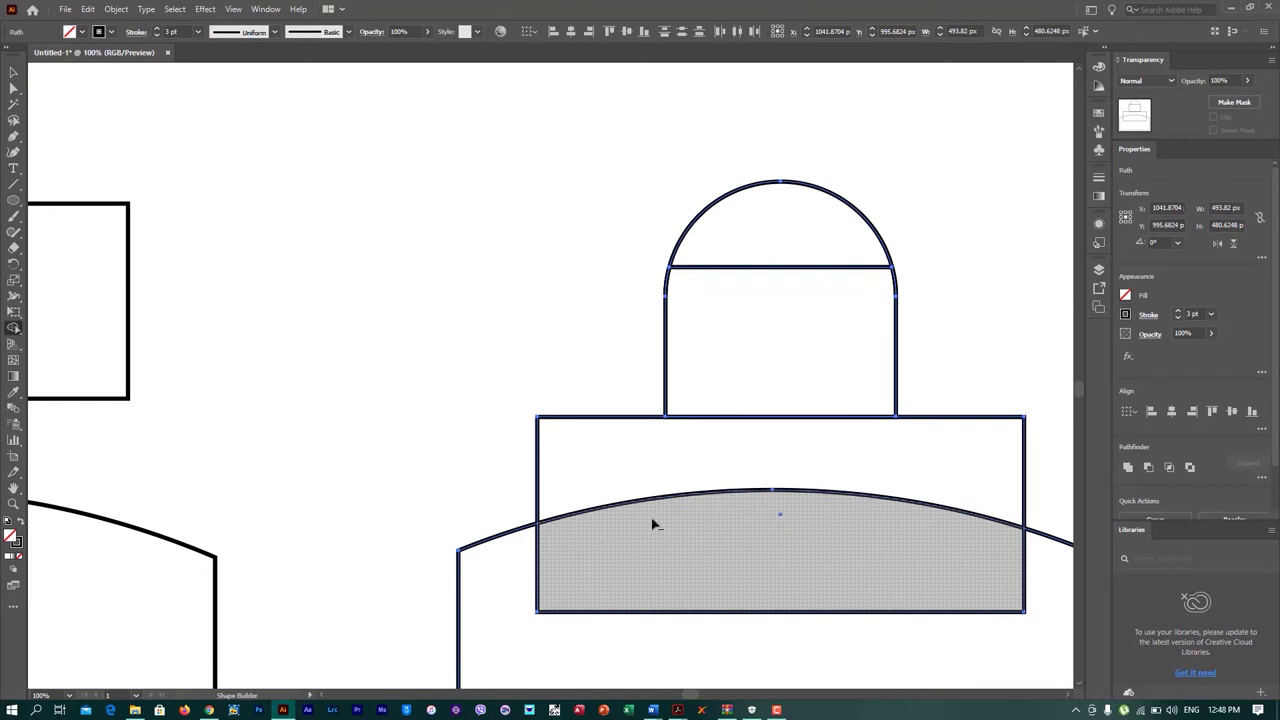
pyautogui.keyDown('alt'); pyautogui.click(540, 556); pyautogui.keyUp('alt')
pyautogui.scroll(-1, 880, 446)
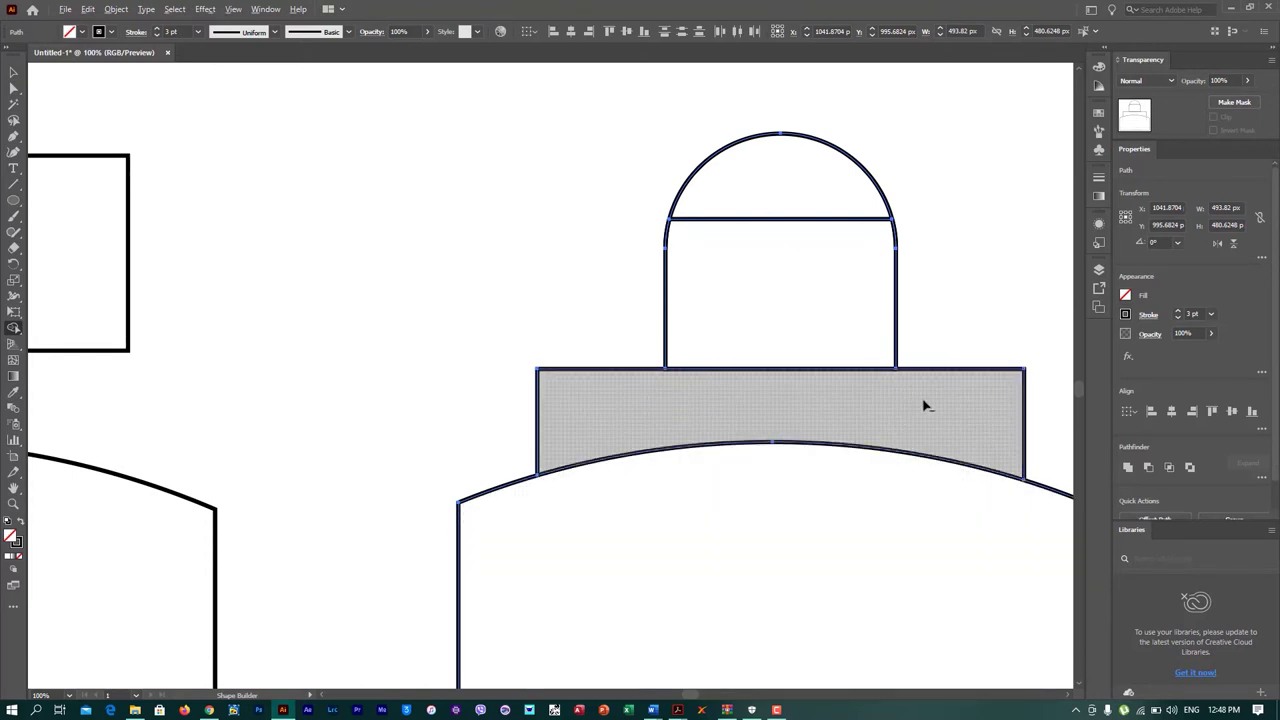
pyautogui.scroll(-4, 925, 405)
# Step: Alt-drag a copy of the right-hand domed building further right, making three stacks
pyautogui.press('v')
pyautogui.click(995, 480)
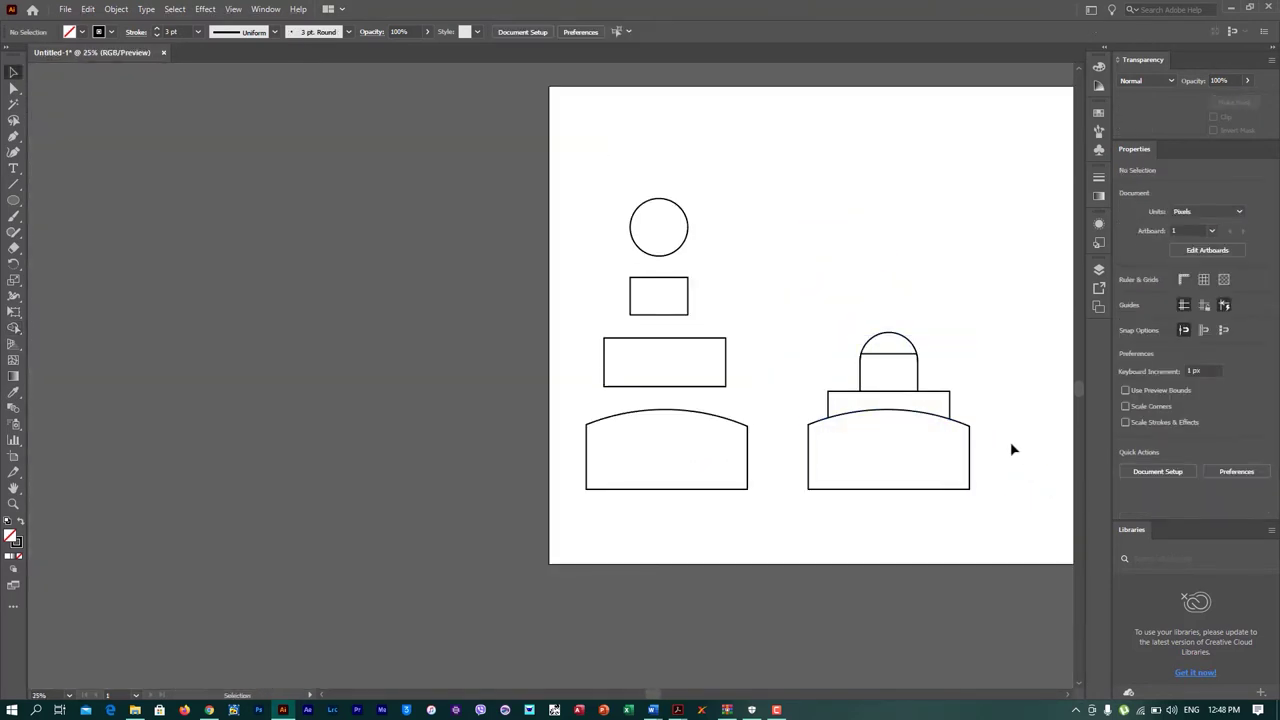
pyautogui.scroll(2, 1004, 434)
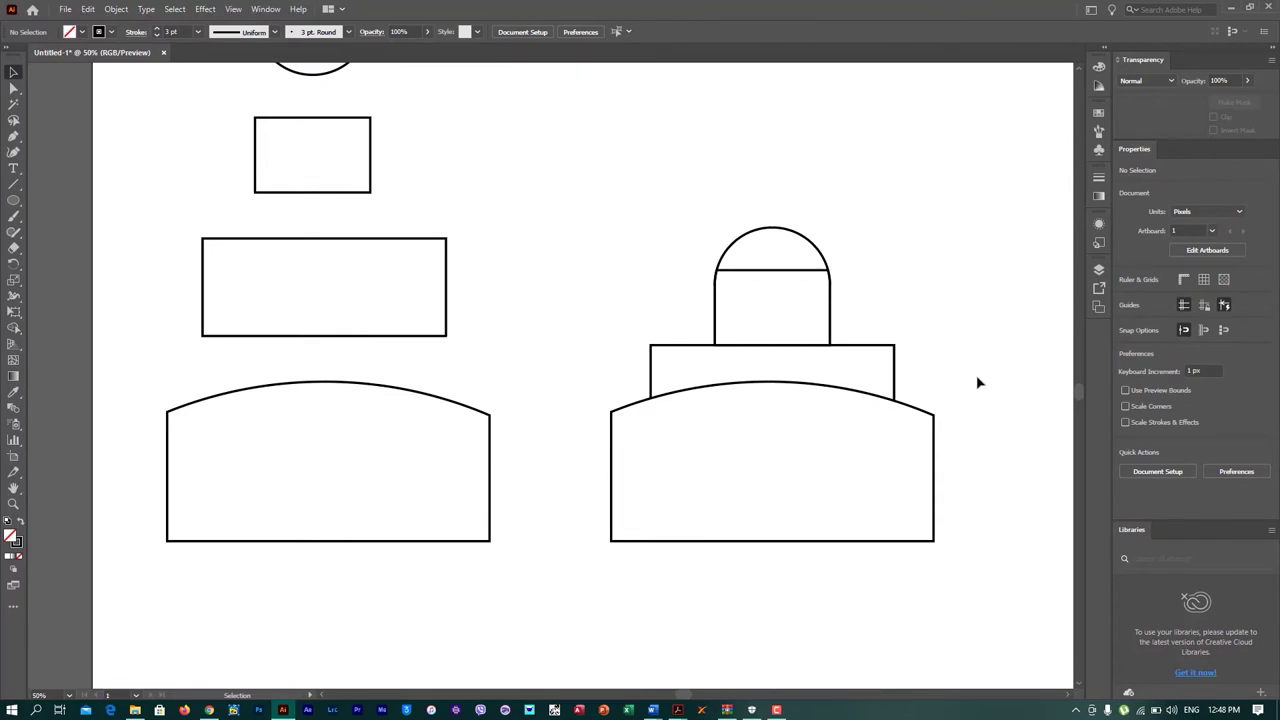
pyautogui.hotkey('ctrl', '-')
pyautogui.moveTo(983, 366)
pyautogui.mouseDown()
pyautogui.moveTo(812, 308)
pyautogui.moveTo(611, 426)
pyautogui.moveTo(583, 423)
pyautogui.mouseUp()
pyautogui.hotkey('ctrl', '-')
pyautogui.press('v')
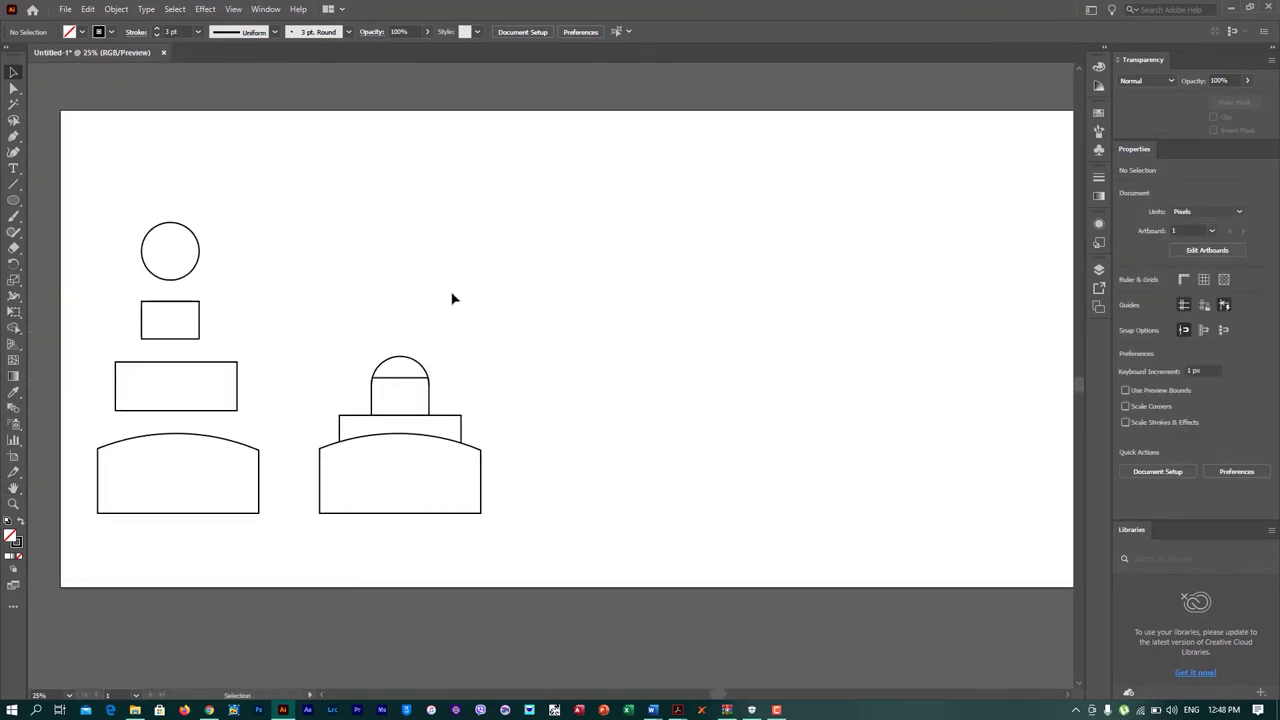
pyautogui.moveTo(452, 298); pyautogui.dragTo(331, 528)
pyautogui.moveTo(430, 440); pyautogui.dragTo(586, 440)
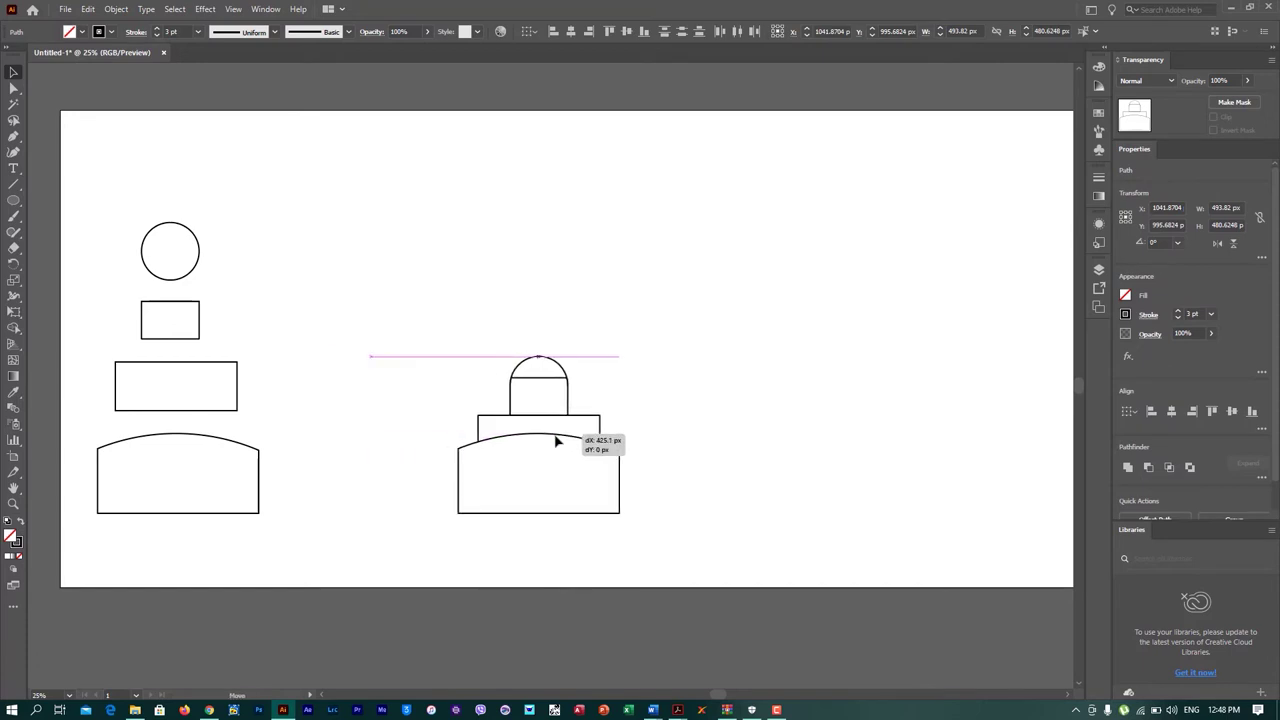
pyautogui.hotkey('ctrl', 'z')
pyautogui.moveTo(452, 442); pyautogui.dragTo(646, 445)
pyautogui.click(794, 479)
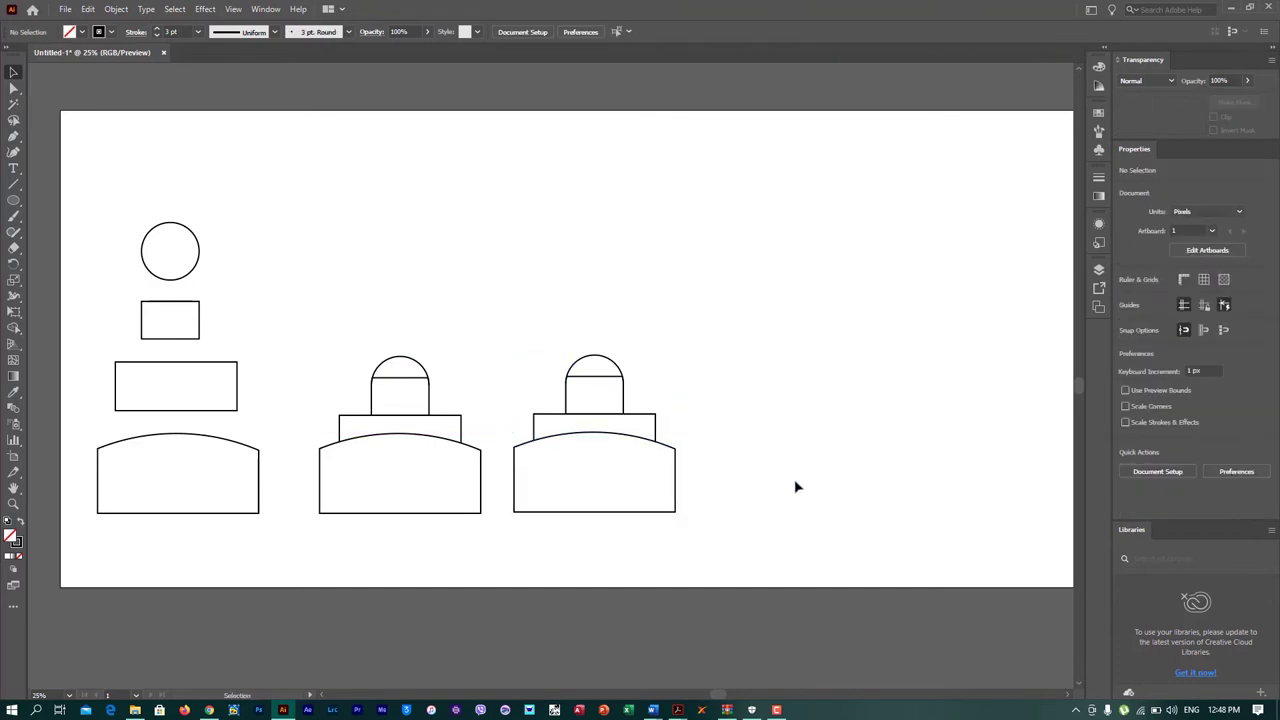
# Step: Fill the copied building's dome with green
pyautogui.click(603, 365)
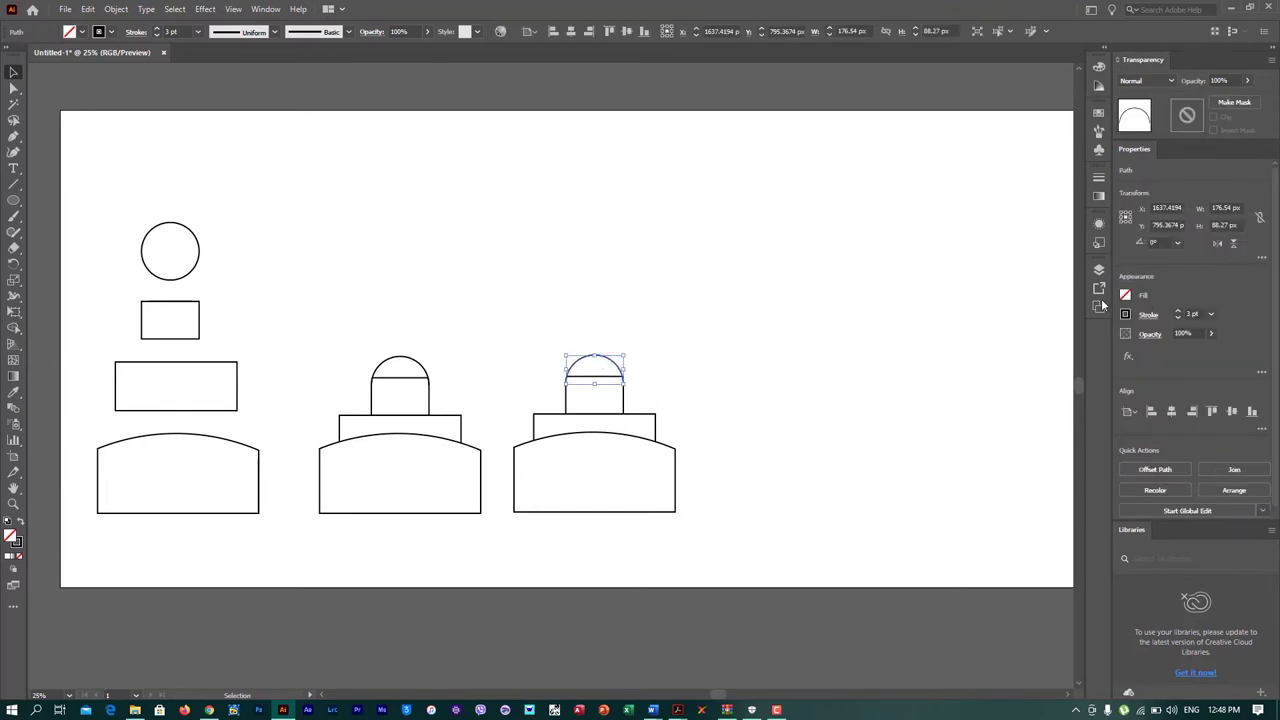
pyautogui.click(1125, 296)
pyautogui.click(1036, 342)
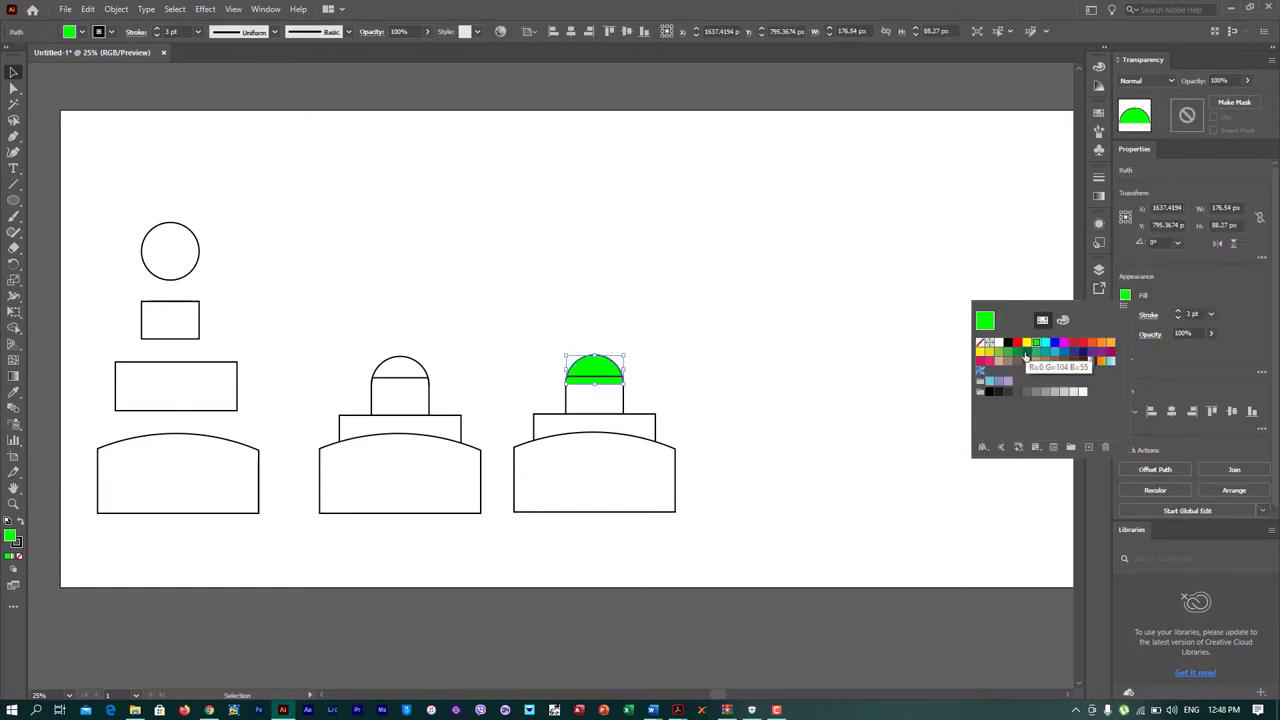
pyautogui.click(1186, 370)
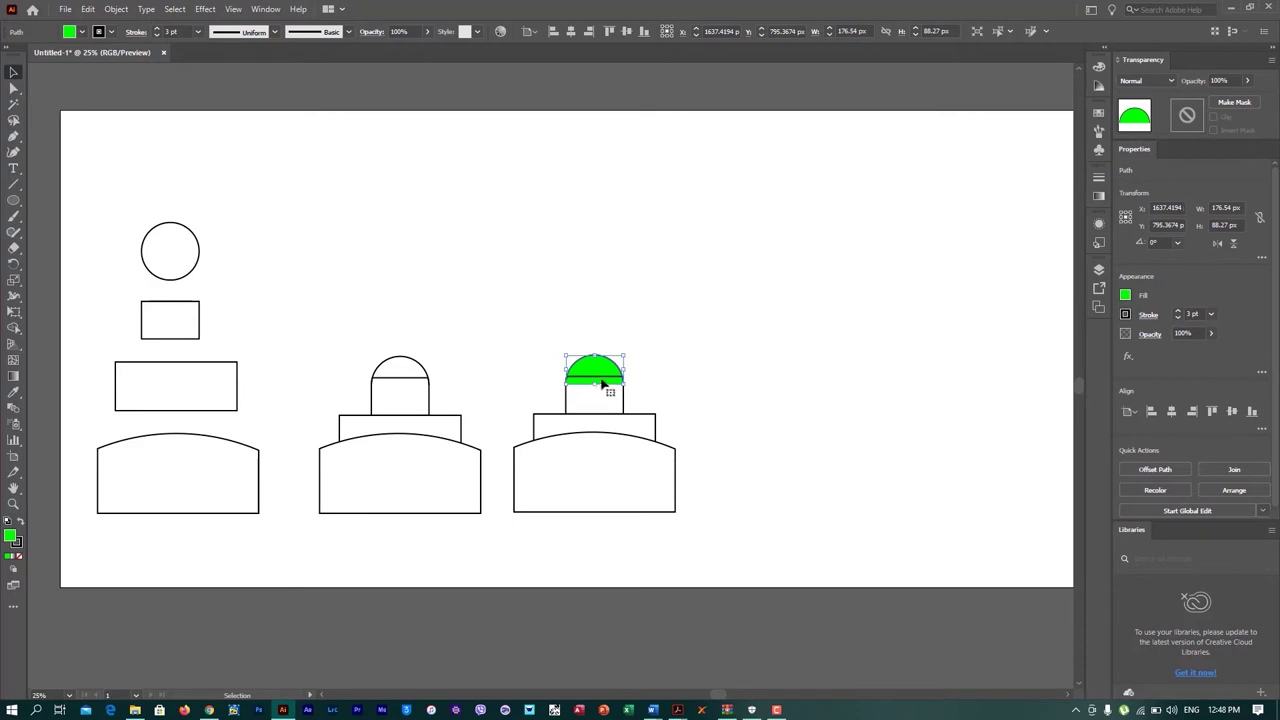
pyautogui.scroll(1, 603, 382)
pyautogui.scroll(2, 605, 380)
pyautogui.scroll(2, 605, 380)
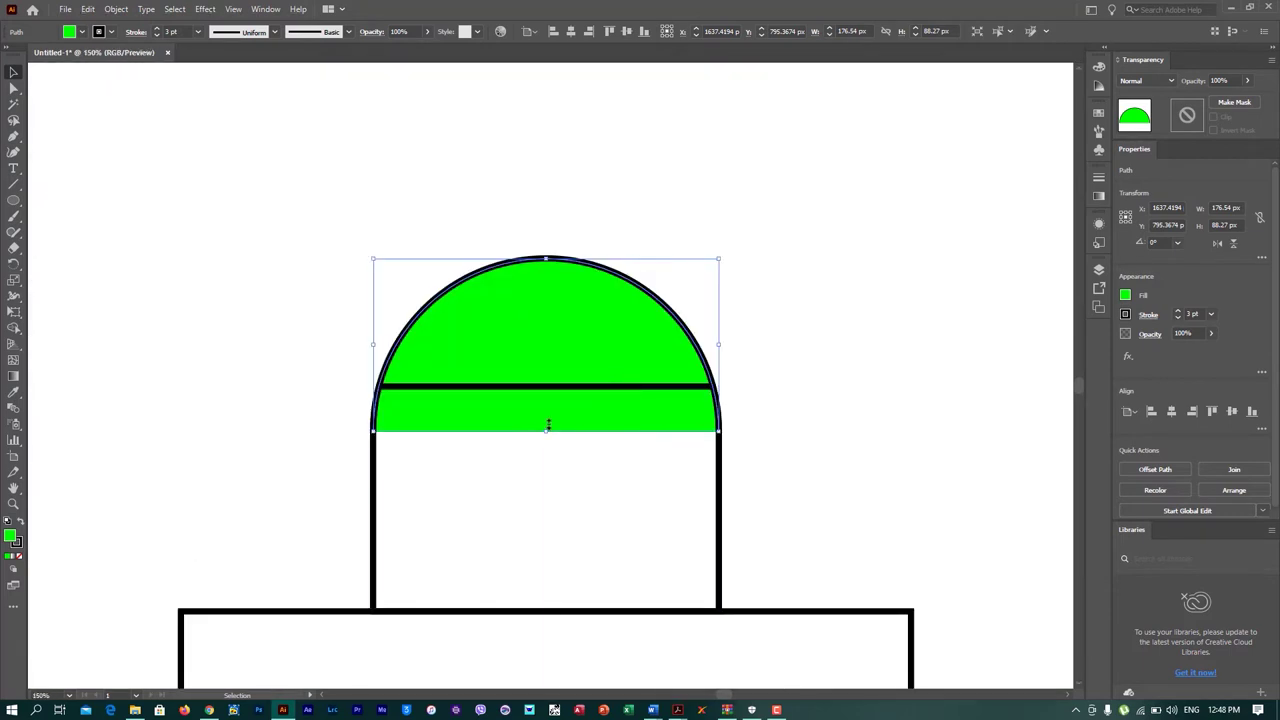
pyautogui.moveTo(548, 425); pyautogui.dragTo(548, 408)
pyautogui.hotkey('ctrl', 'z')
pyautogui.moveTo(718, 436); pyautogui.dragTo(720, 430)
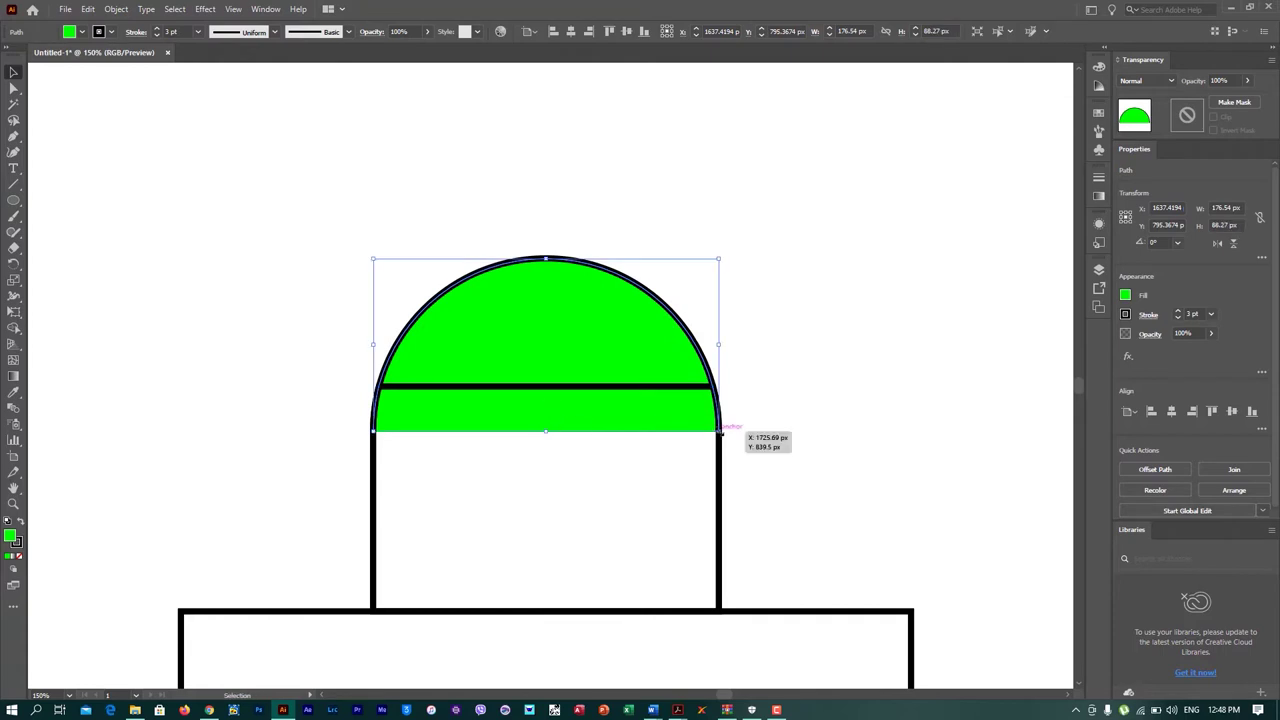
# Step: Fill the tall section below the dome orange, then open the Color Picker for the dome
pyautogui.click(717, 497)
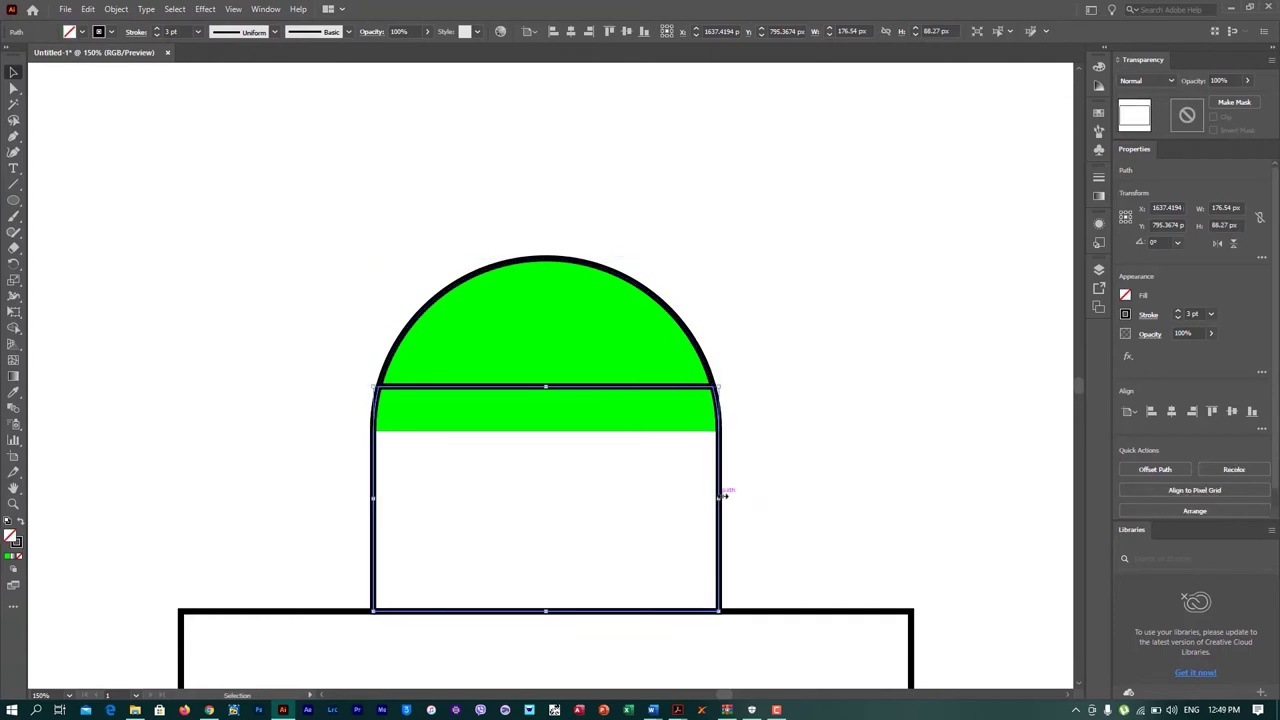
pyautogui.click(1125, 298)
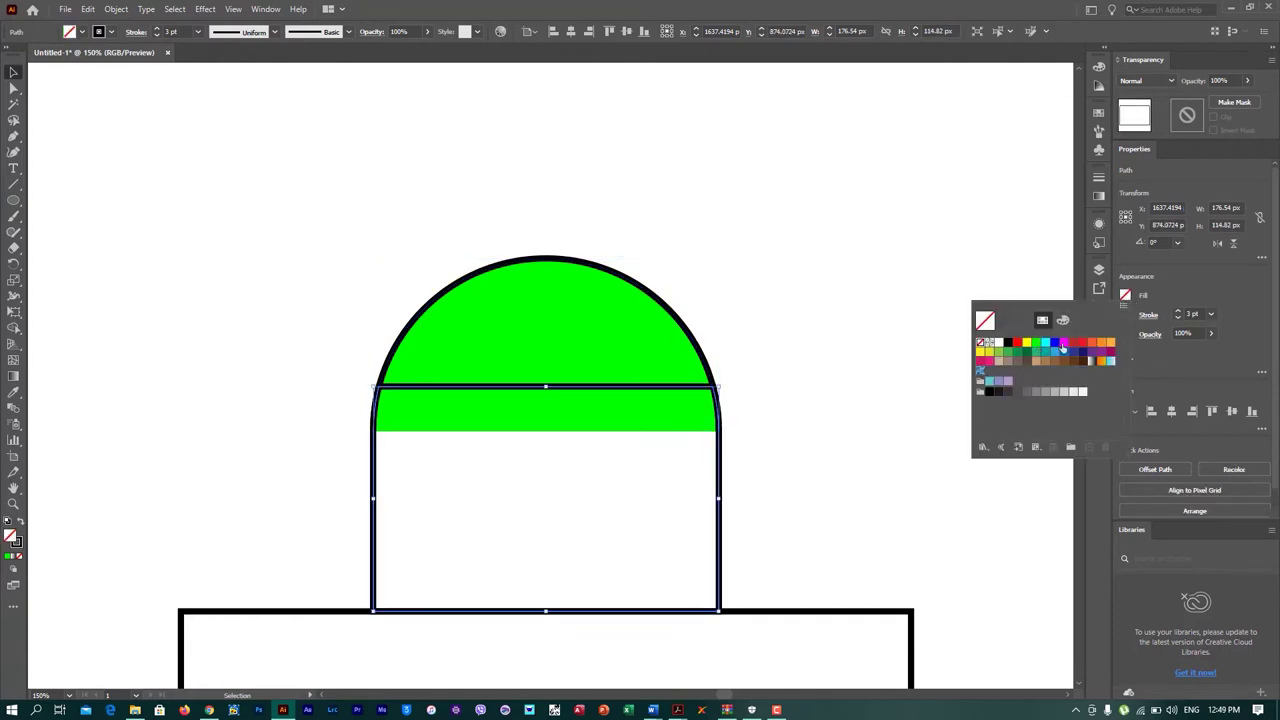
pyautogui.click(1091, 343)
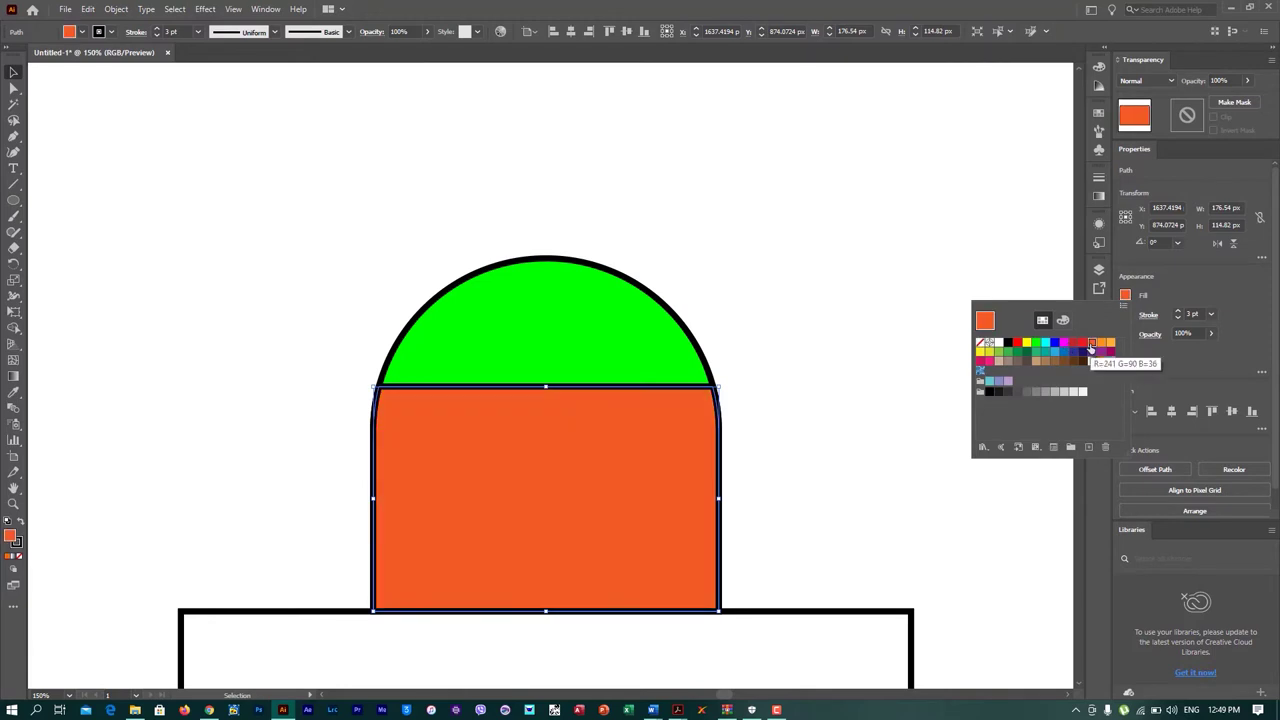
pyautogui.click(1243, 372)
pyautogui.click(606, 345)
pyautogui.click(1126, 296)
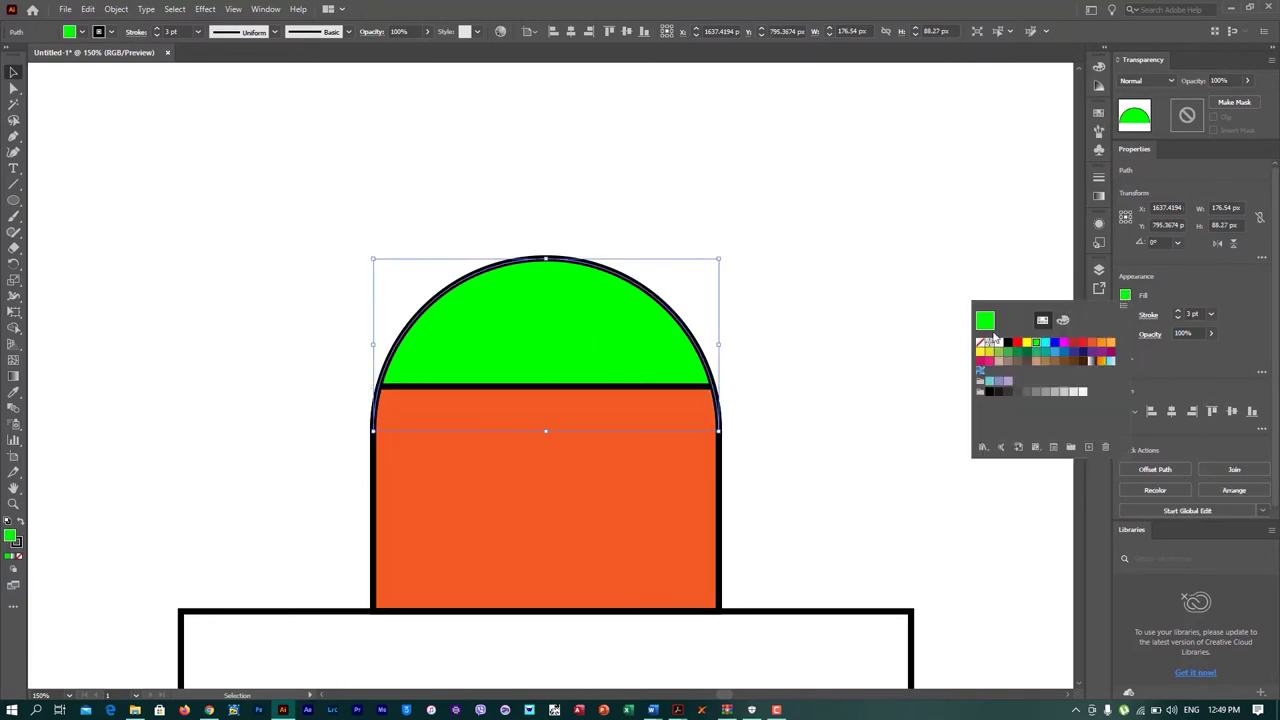
pyautogui.doubleClick(12, 538)
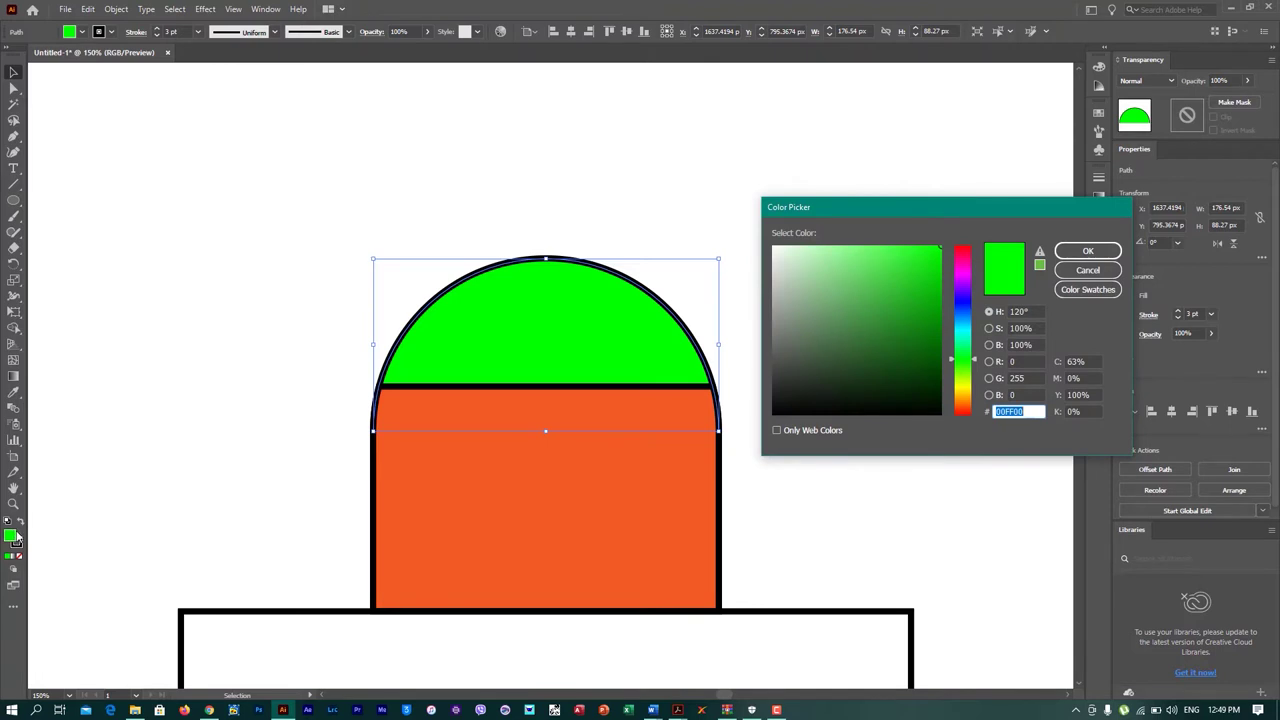
# Step: Colour the dome a deeper blue and the tall section a muted yellow
pyautogui.click(965, 306)
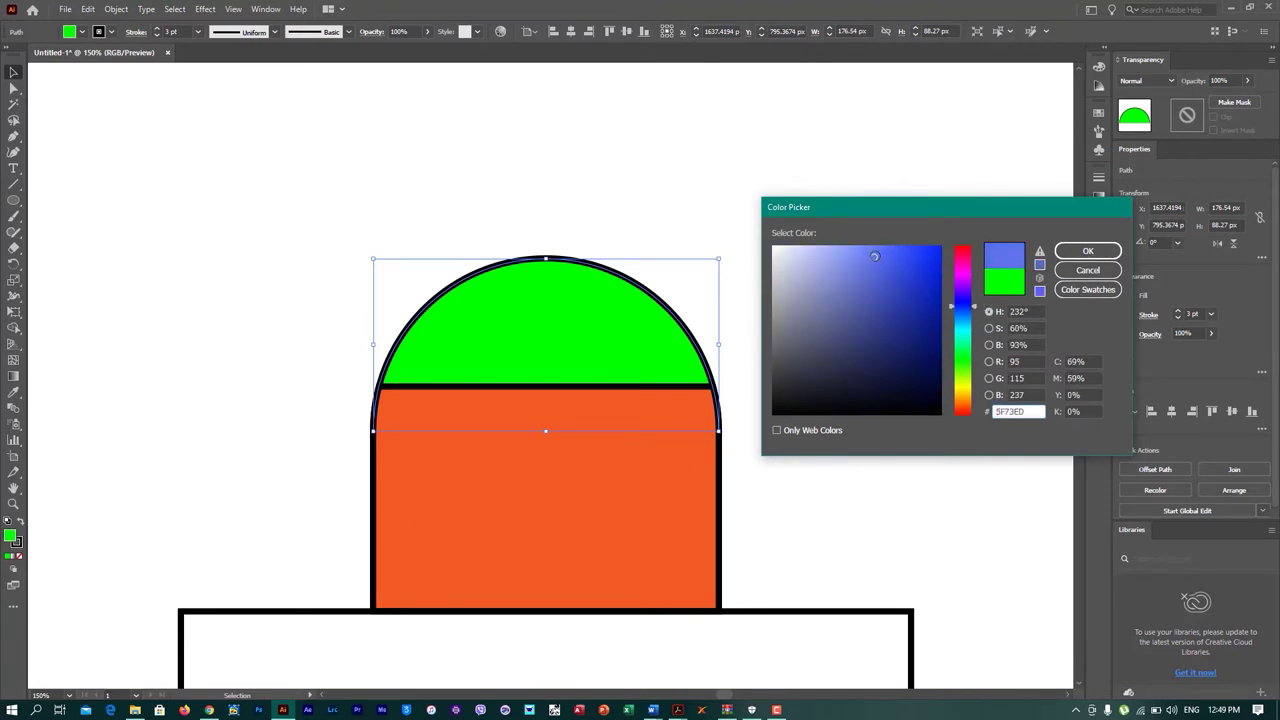
pyautogui.moveTo(874, 259); pyautogui.dragTo(889, 260)
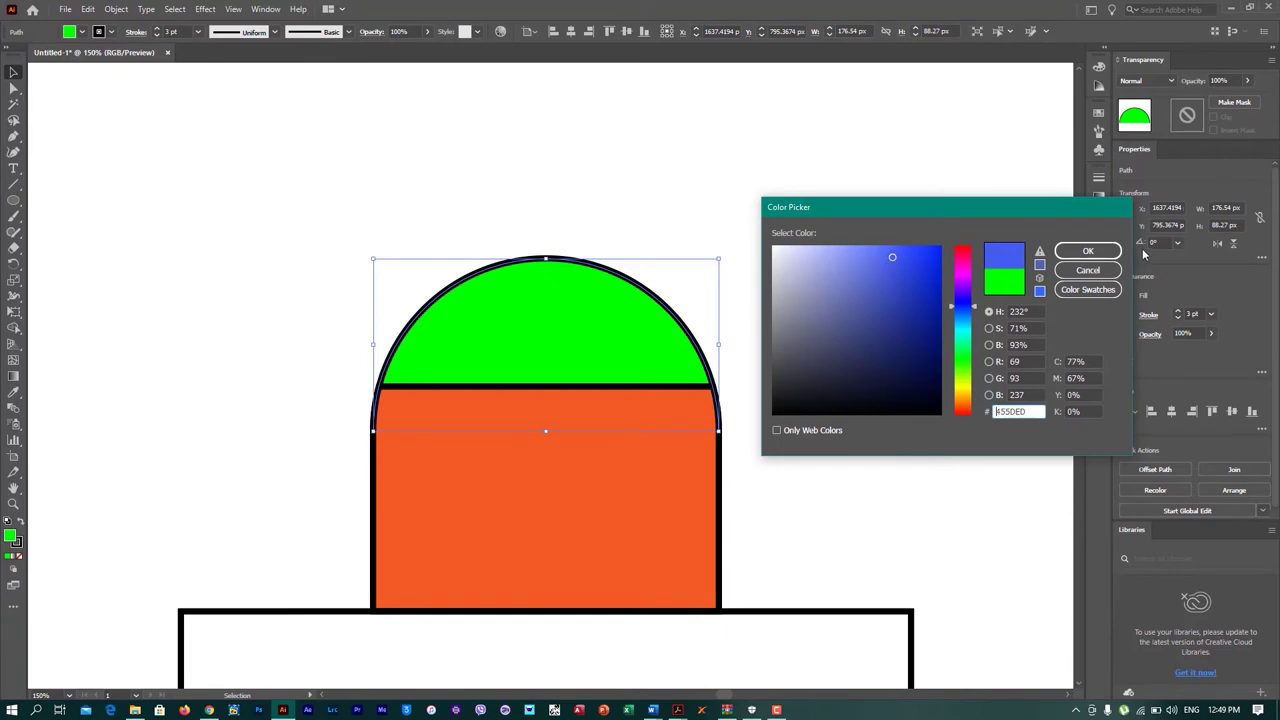
pyautogui.click(1088, 251)
pyautogui.click(634, 486)
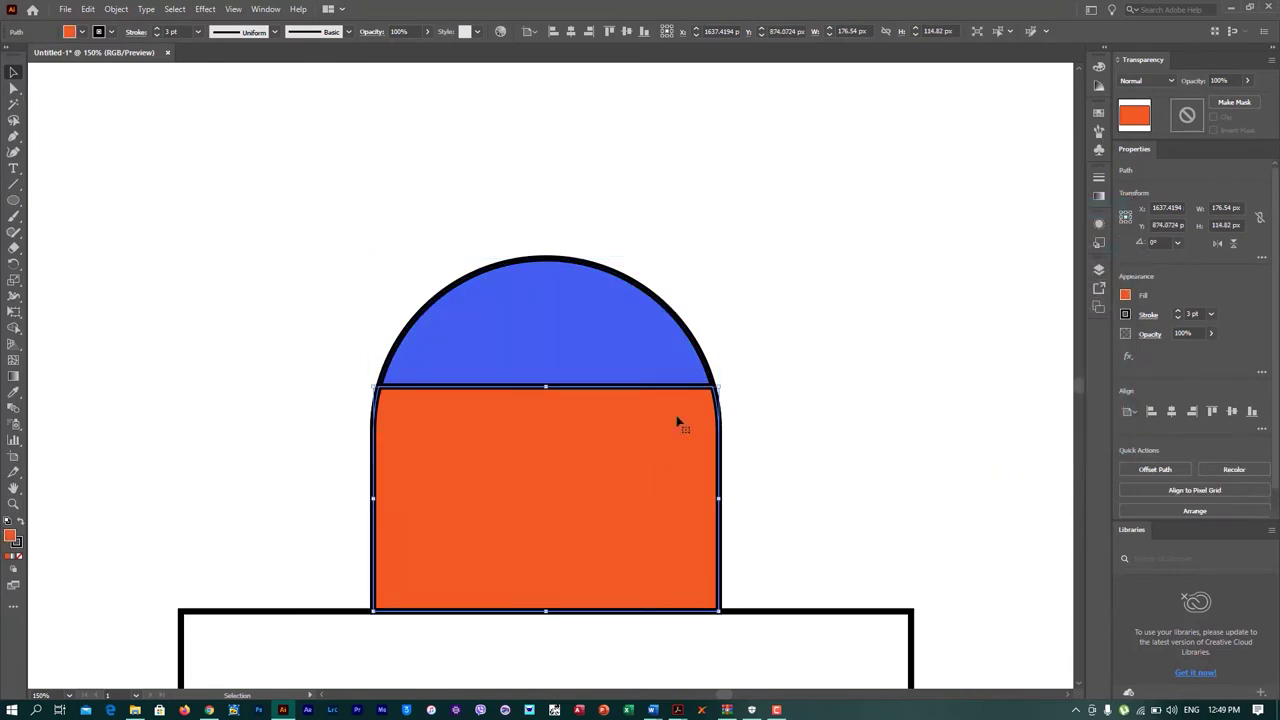
pyautogui.doubleClick(9, 538)
pyautogui.moveTo(958, 371); pyautogui.dragTo(956, 388)
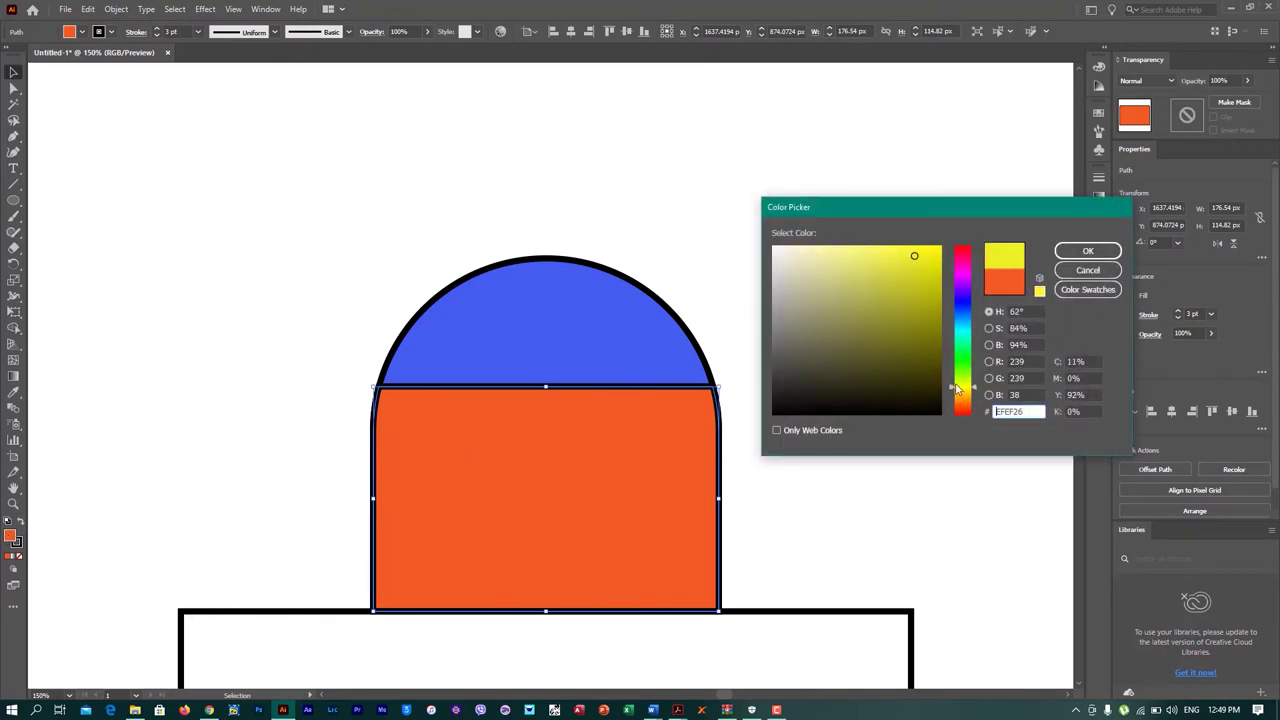
pyautogui.moveTo(852, 279); pyautogui.dragTo(860, 274)
pyautogui.click(1088, 251)
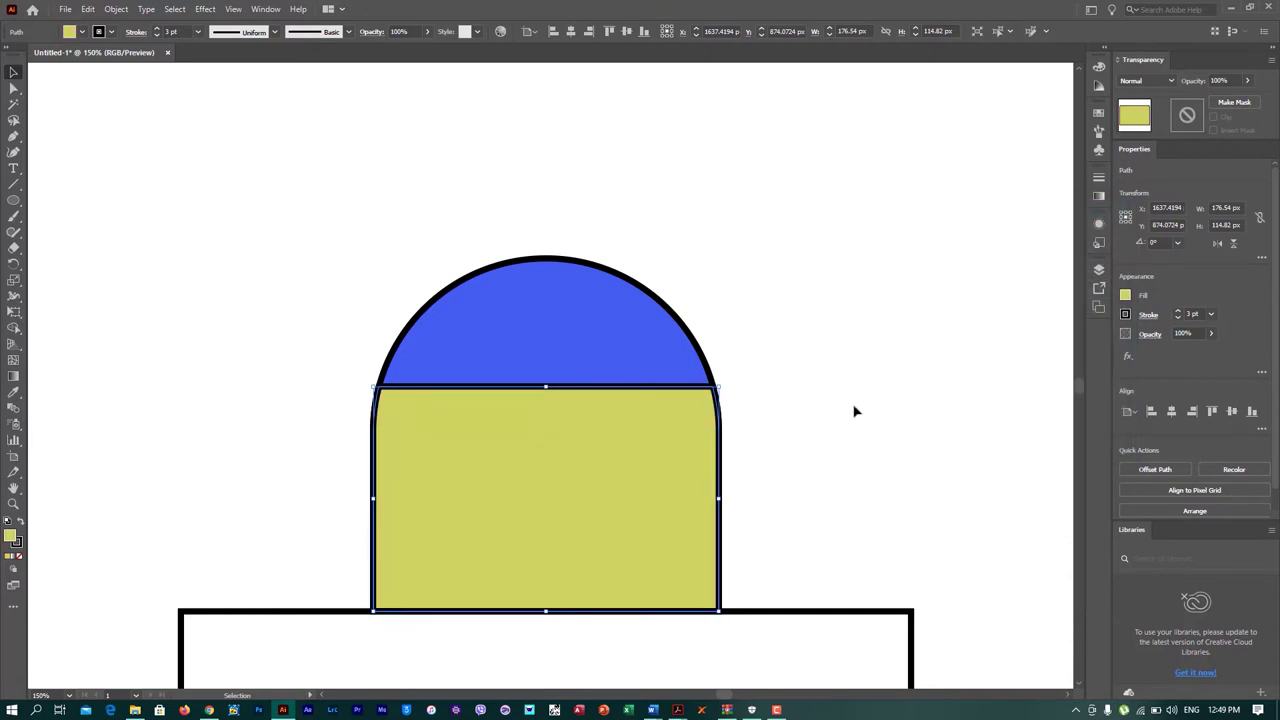
# Step: Eyedropper the dome's blue onto the wide rectangle below the tall section
pyautogui.scroll(-2, 802, 397)
pyautogui.scroll(-3, 790, 420)
pyautogui.click(754, 461)
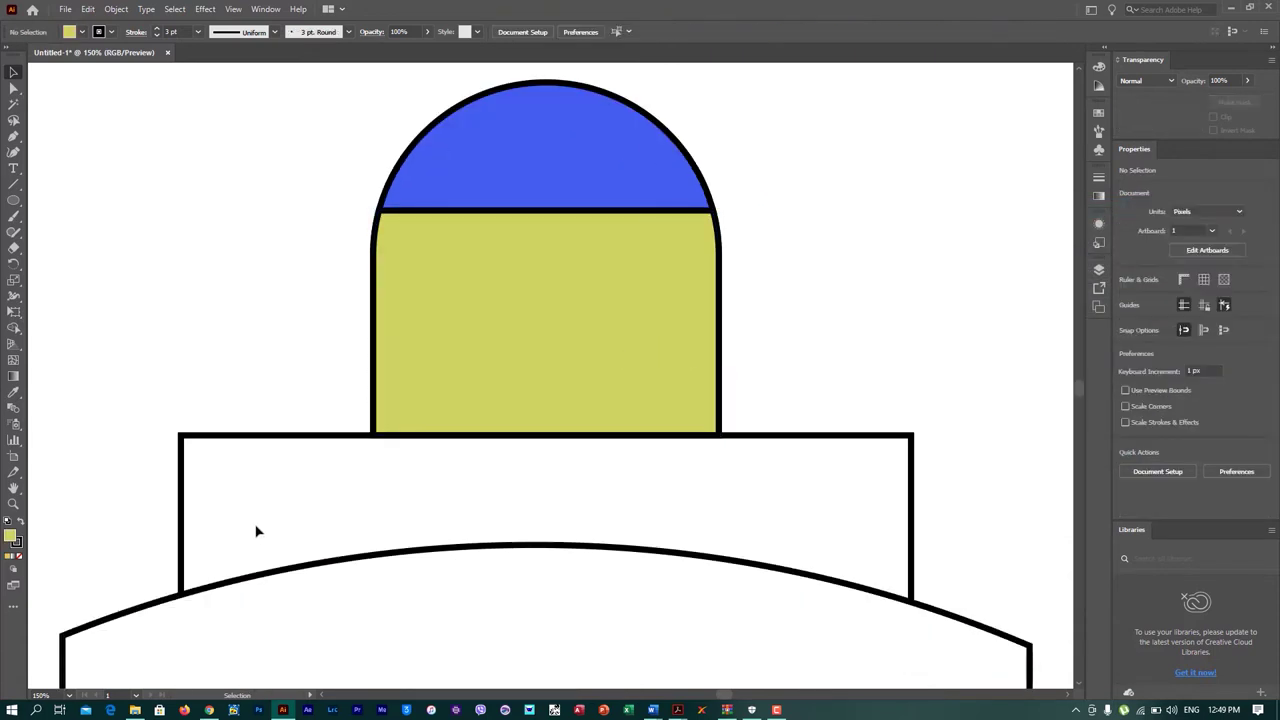
pyautogui.click(910, 480)
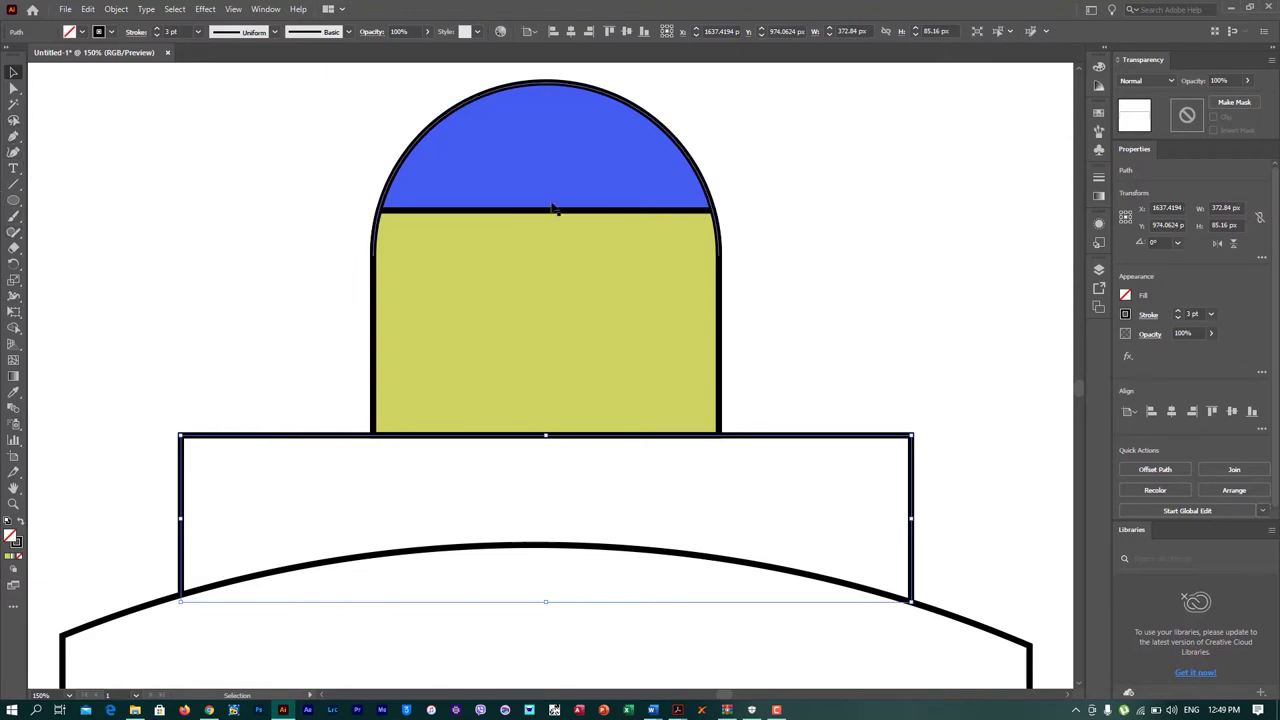
pyautogui.press('i')
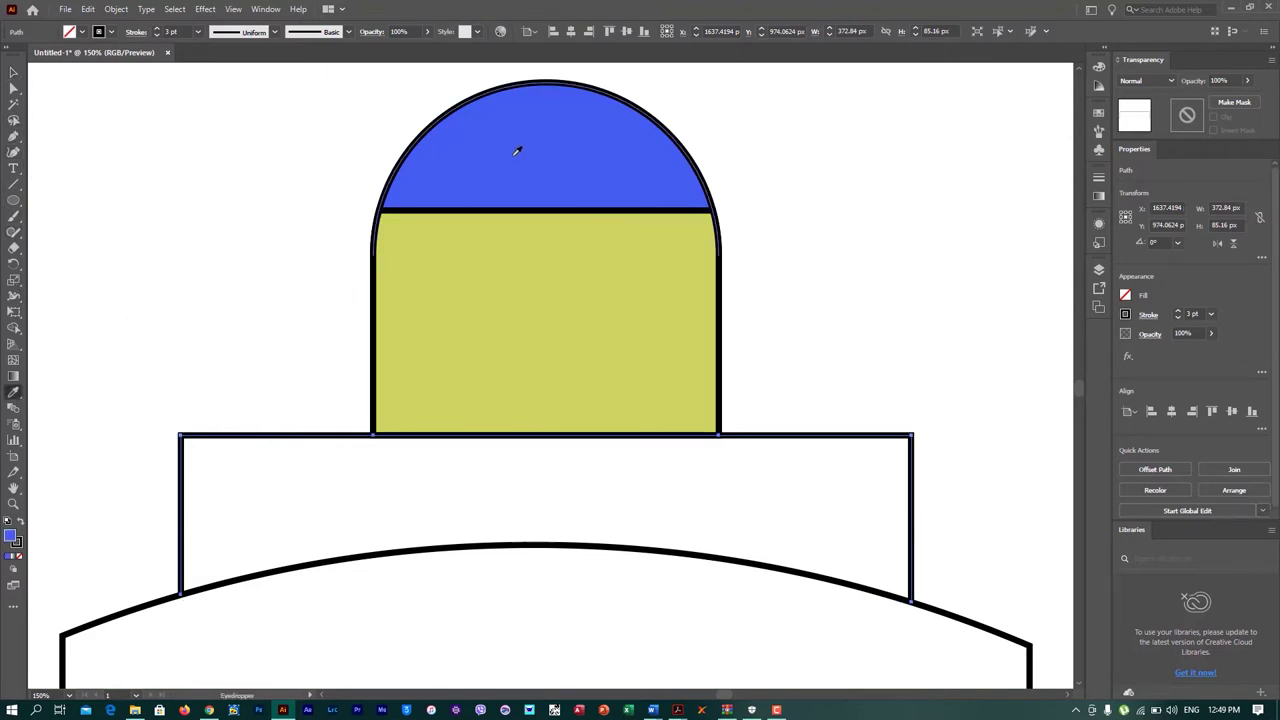
pyautogui.click(517, 149)
pyautogui.keyDown('alt'); pyautogui.scroll(-4, 688, 464); pyautogui.keyUp('alt')
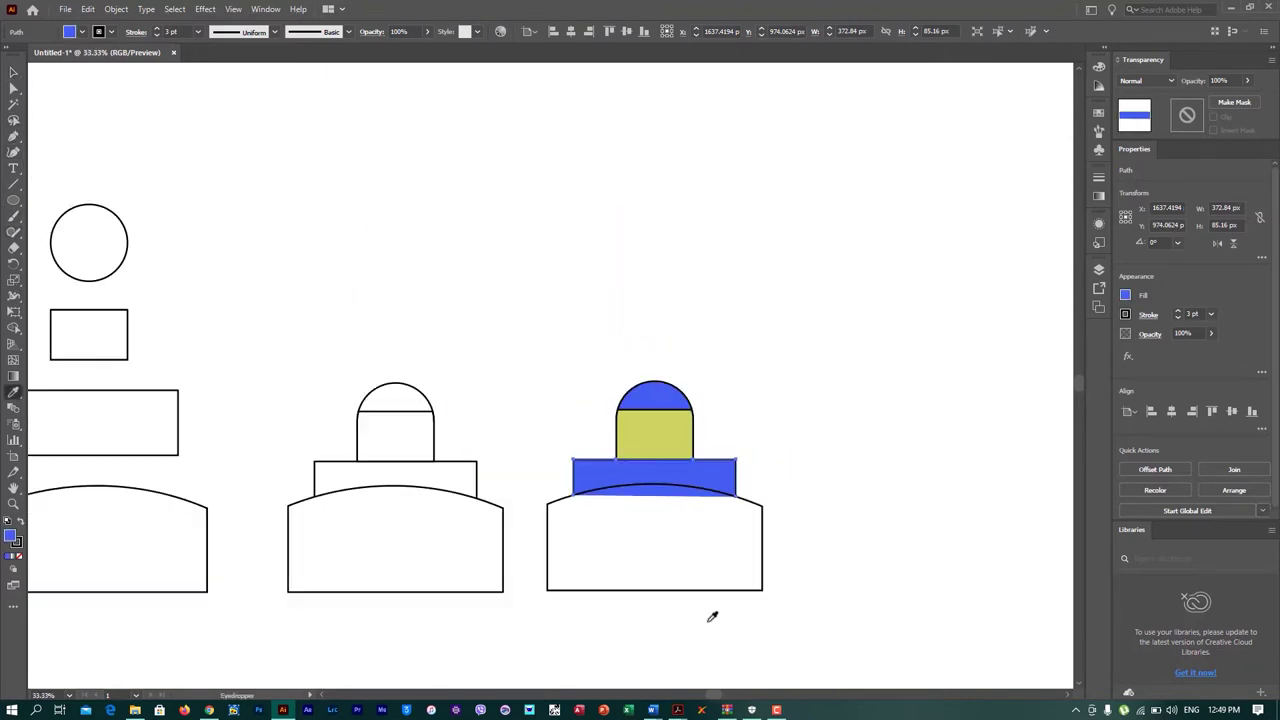
pyautogui.keyDown('alt'); pyautogui.scroll(2, 708, 616); pyautogui.keyUp('alt')
# Step: Eyedropper the muted yellow onto the arched base, then centre the buildings in view
pyautogui.press('v')
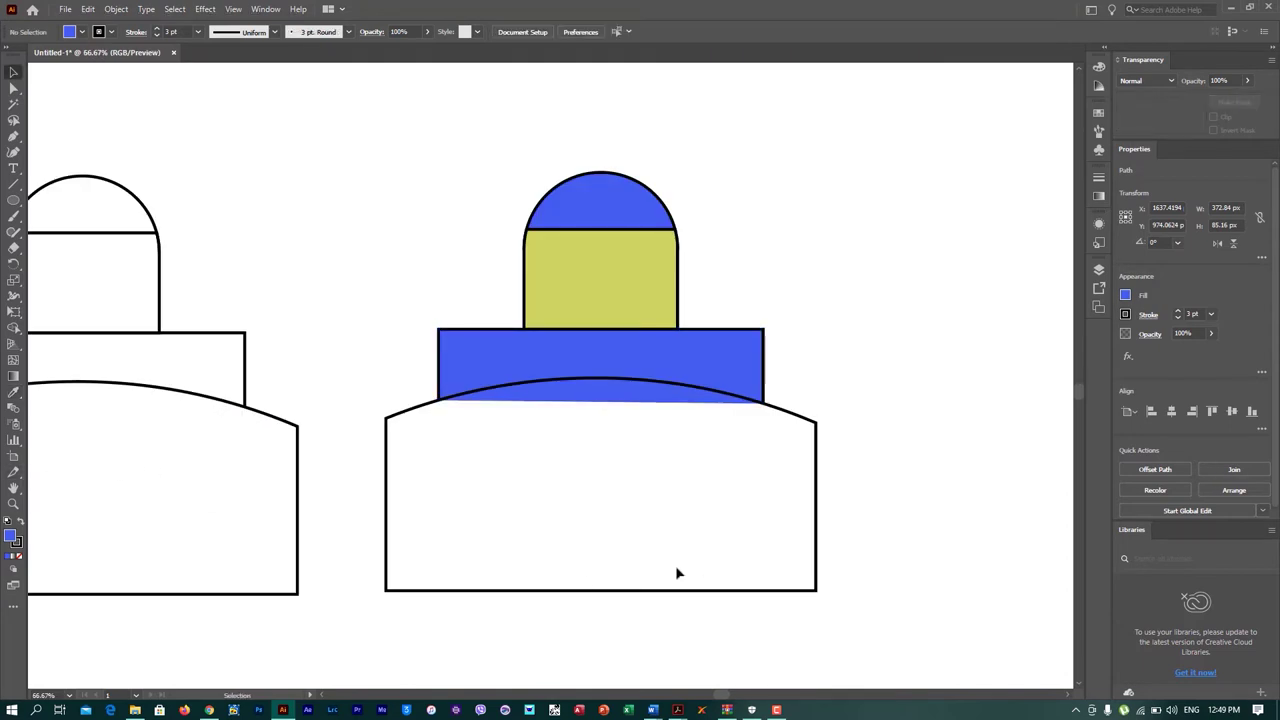
pyautogui.click(709, 590)
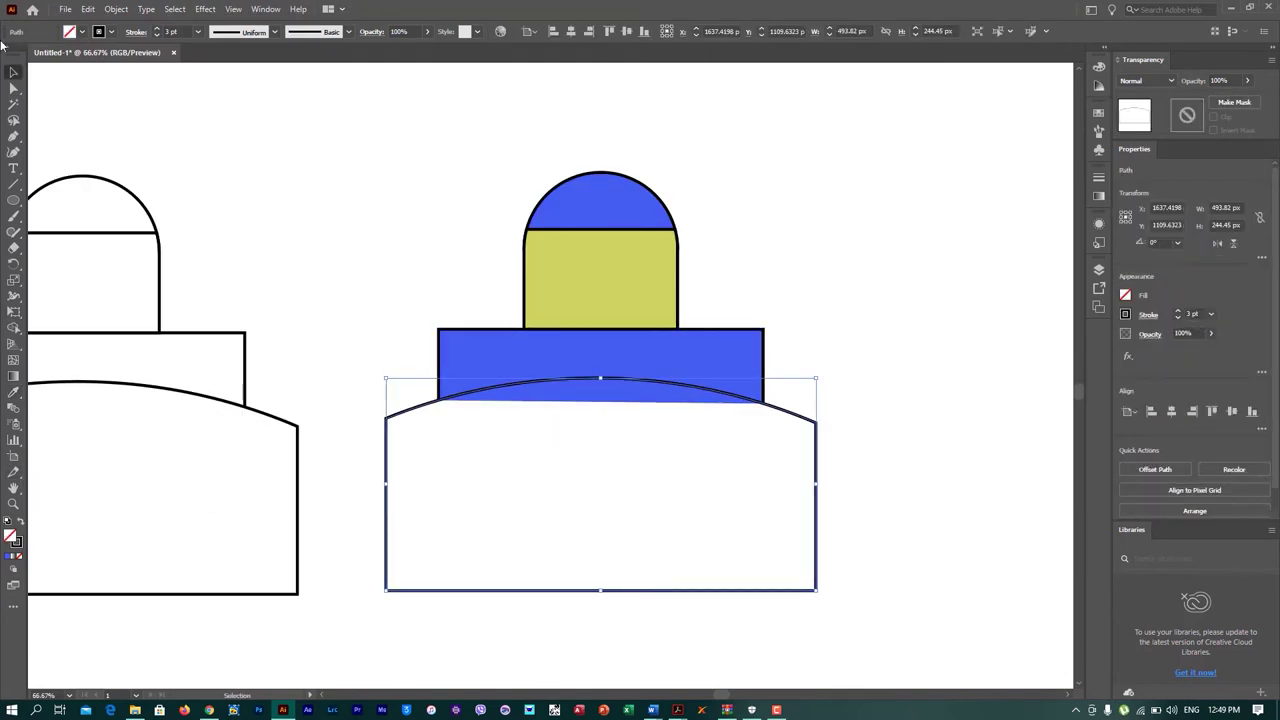
pyautogui.press('i')
pyautogui.click(580, 282)
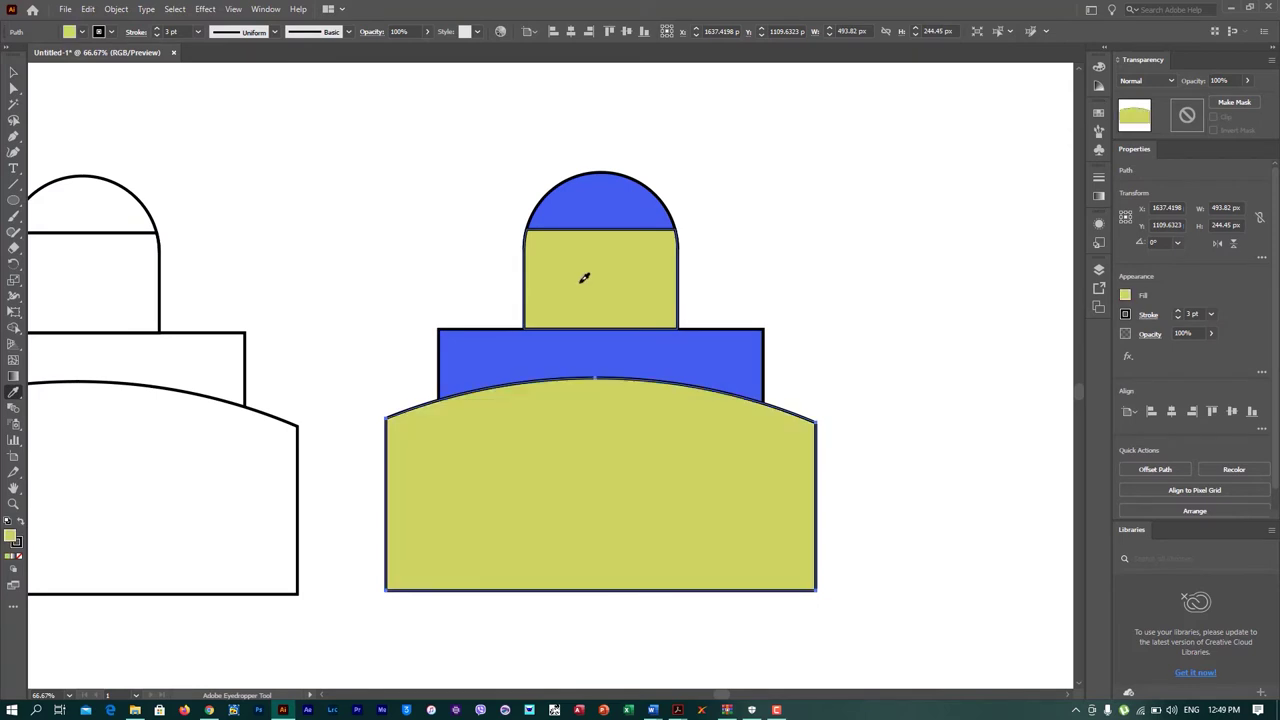
pyautogui.keyDown('alt'); pyautogui.scroll(-1, 795, 298); pyautogui.keyUp('alt')
pyautogui.keyDown('alt'); pyautogui.scroll(-1, 795, 298); pyautogui.keyUp('alt')
pyautogui.press('v')
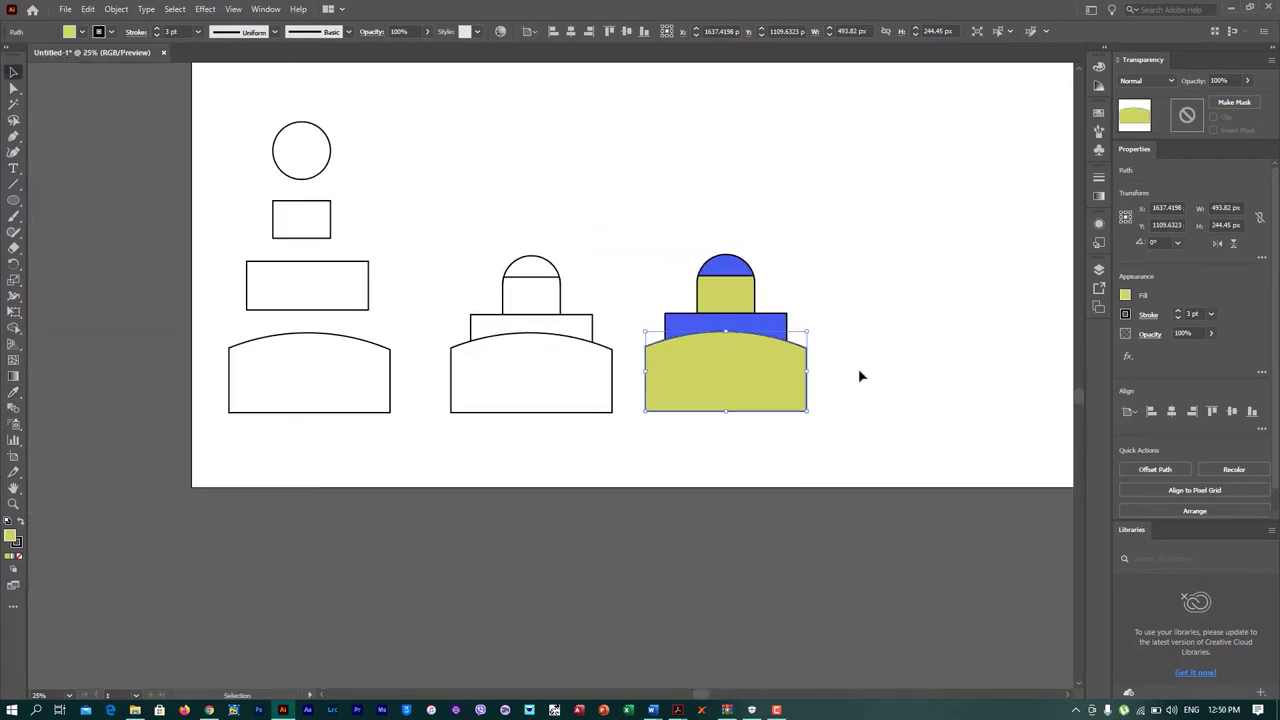
pyautogui.click(858, 368)
pyautogui.press('h')
pyautogui.moveTo(918, 335)
pyautogui.mouseDown()
pyautogui.moveTo(614, 354)
pyautogui.moveTo(591, 389)
pyautogui.moveTo(563, 398)
pyautogui.mouseUp()
# Step: Duplicate the blue-and-yellow building to the right and enlarge the copy to about 922×897 px
pyautogui.press('v')
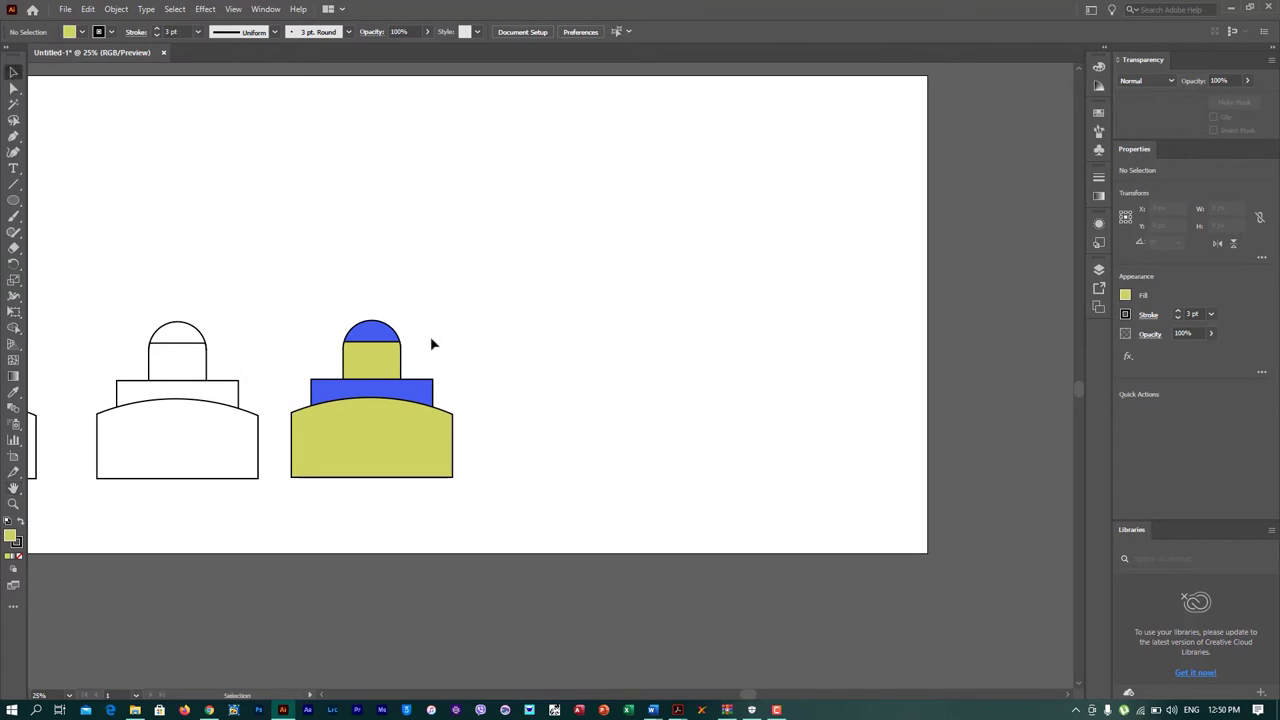
pyautogui.moveTo(454, 258)
pyautogui.mouseDown()
pyautogui.moveTo(372, 334)
pyautogui.moveTo(306, 523)
pyautogui.mouseUp()
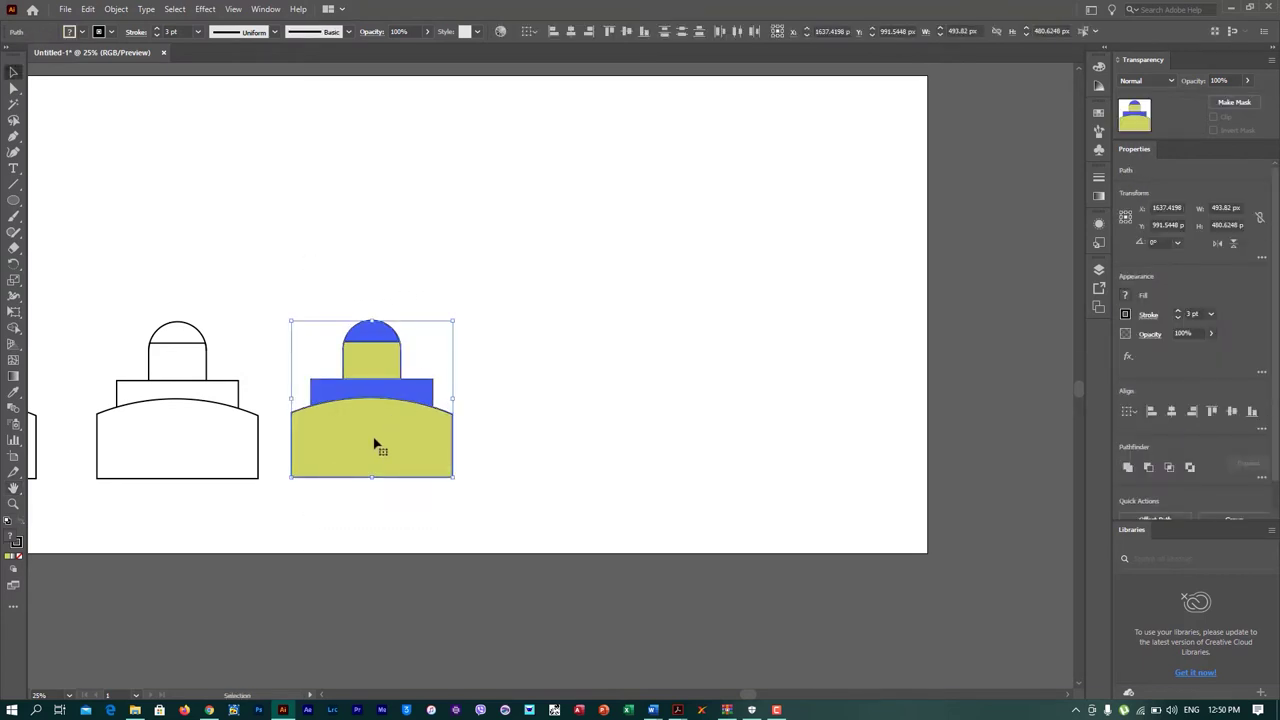
pyautogui.keyDown('alt'); pyautogui.moveTo(375, 443); pyautogui.dragTo(712, 452); pyautogui.keyUp('alt')
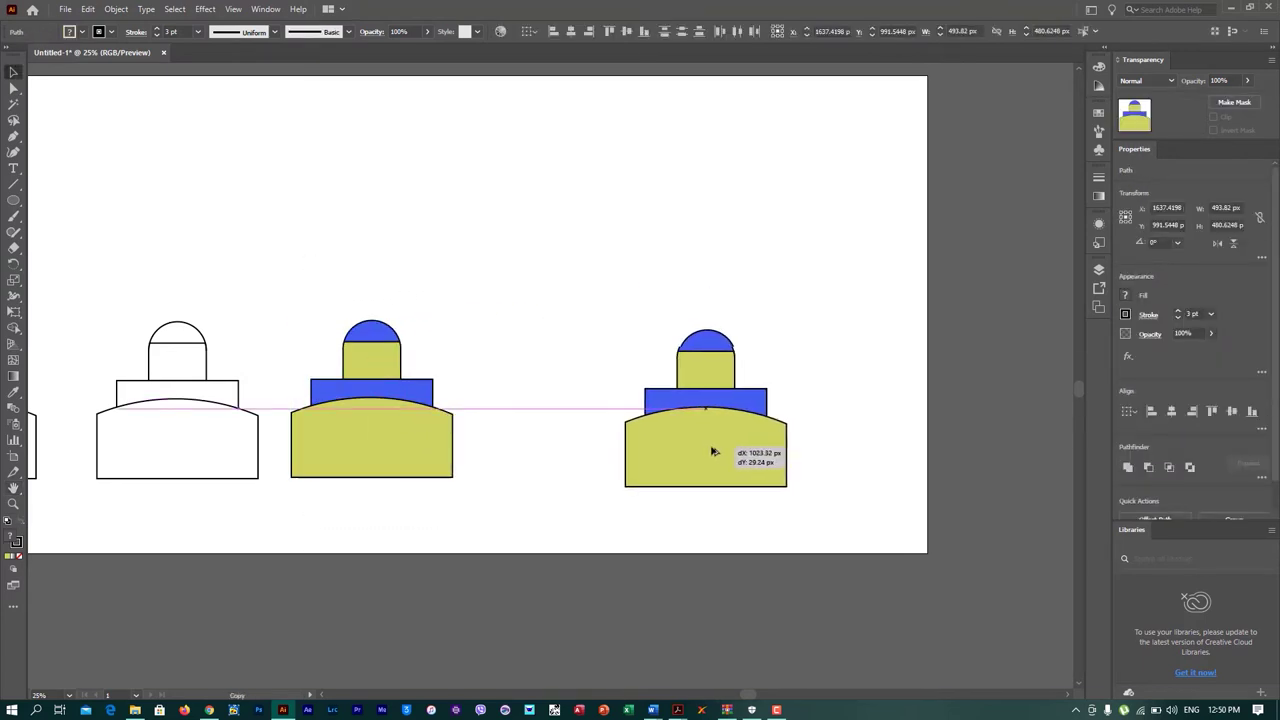
pyautogui.moveTo(792, 329); pyautogui.dragTo(960, 223)
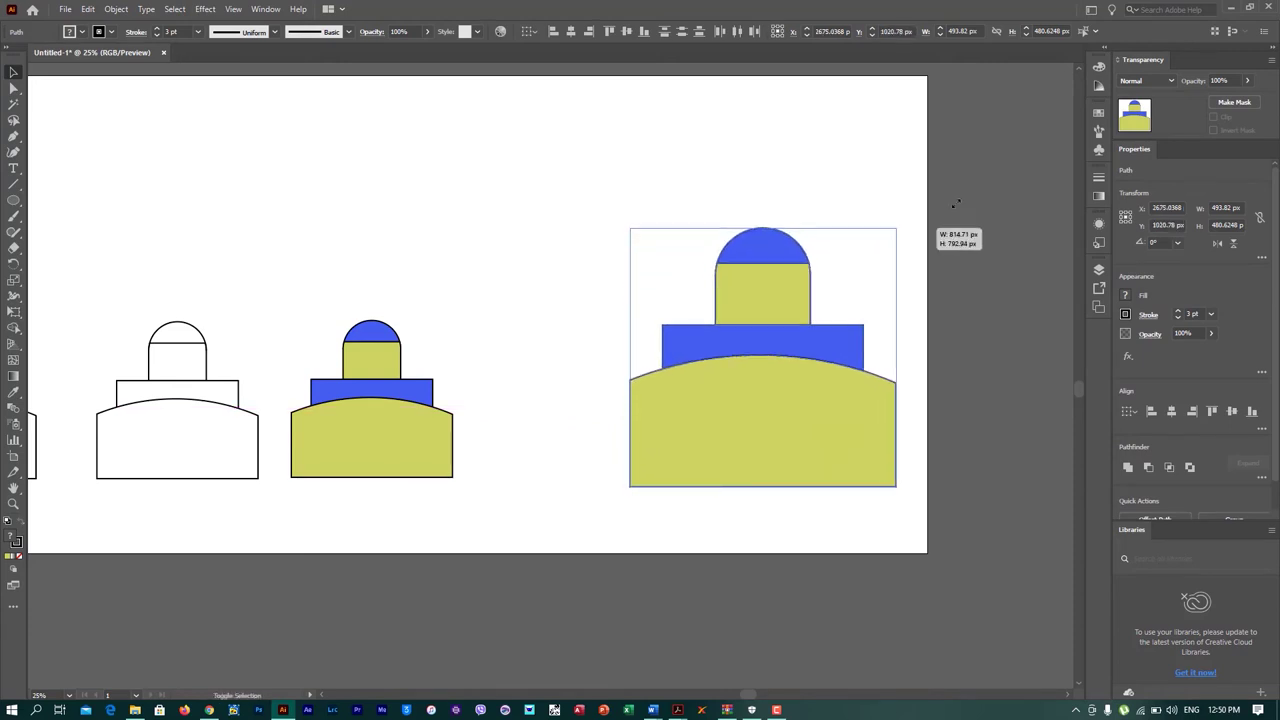
pyautogui.moveTo(783, 443)
pyautogui.mouseDown()
pyautogui.moveTo(735, 460)
pyautogui.moveTo(729, 439)
pyautogui.mouseUp()
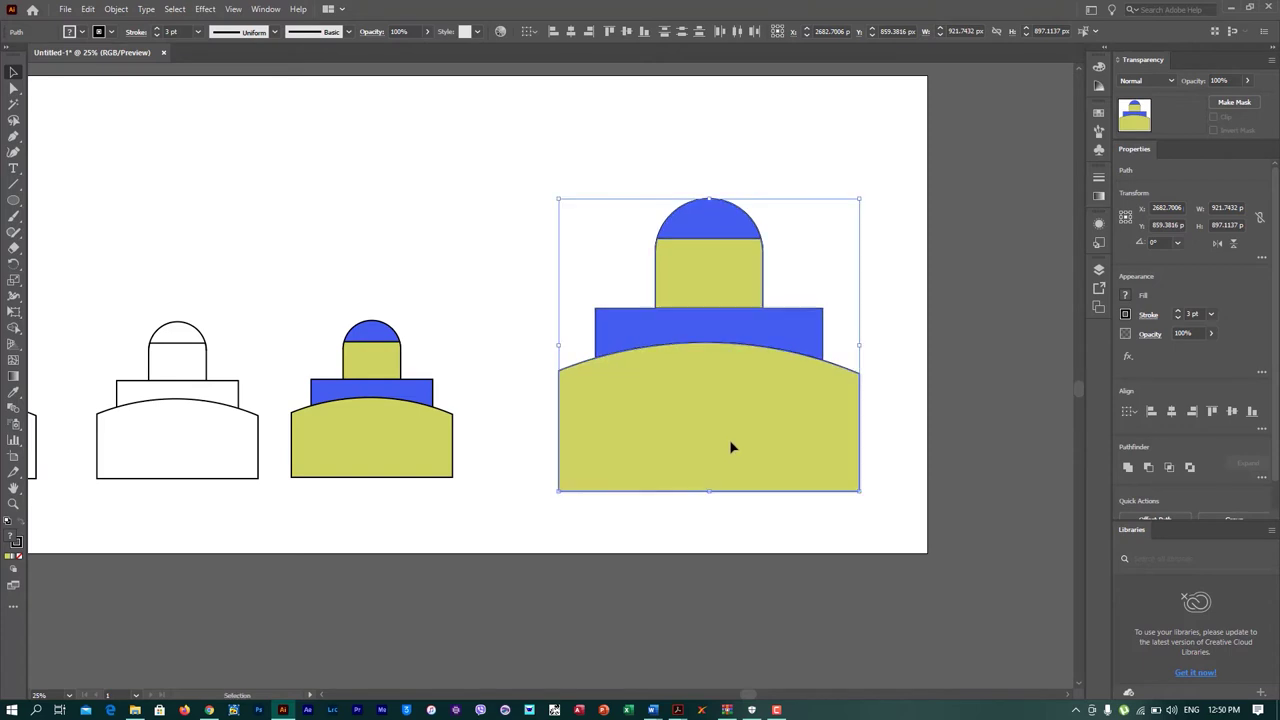
pyautogui.click(955, 451)
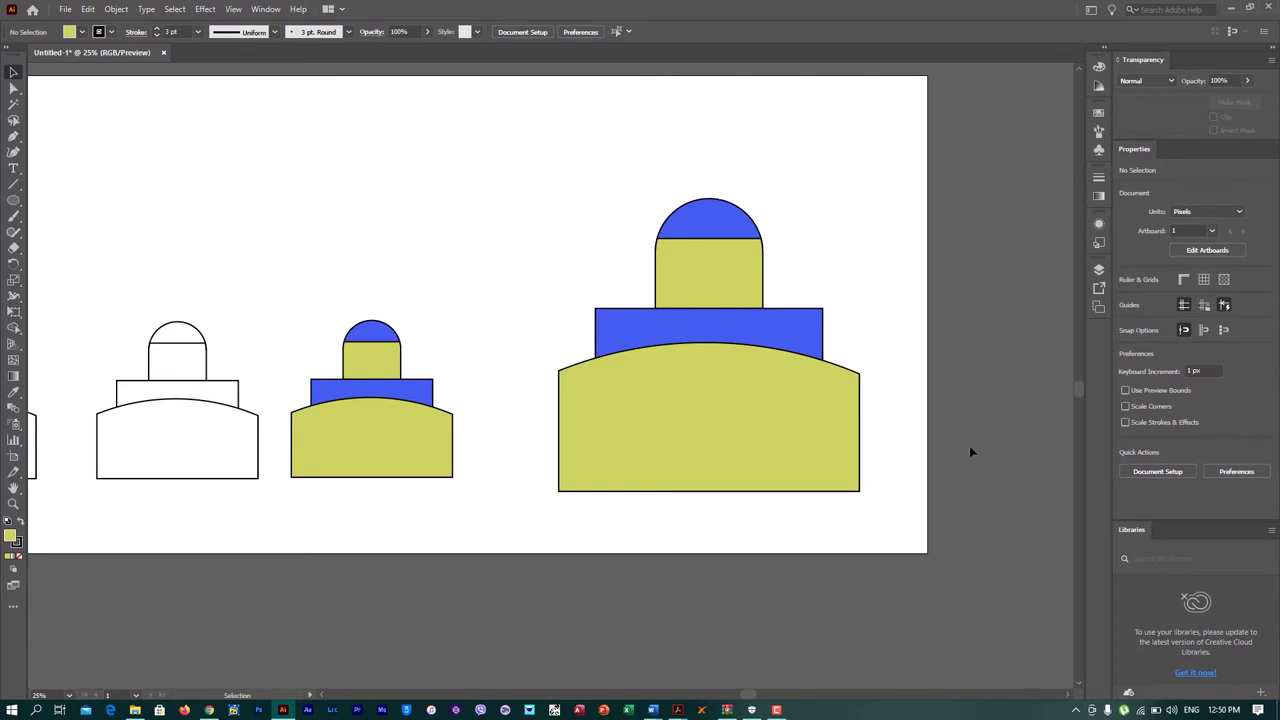
# Step: Draw a closed wavy-topped path over the enlarged building's blue band with the Pen tool
pyautogui.click(14, 151)
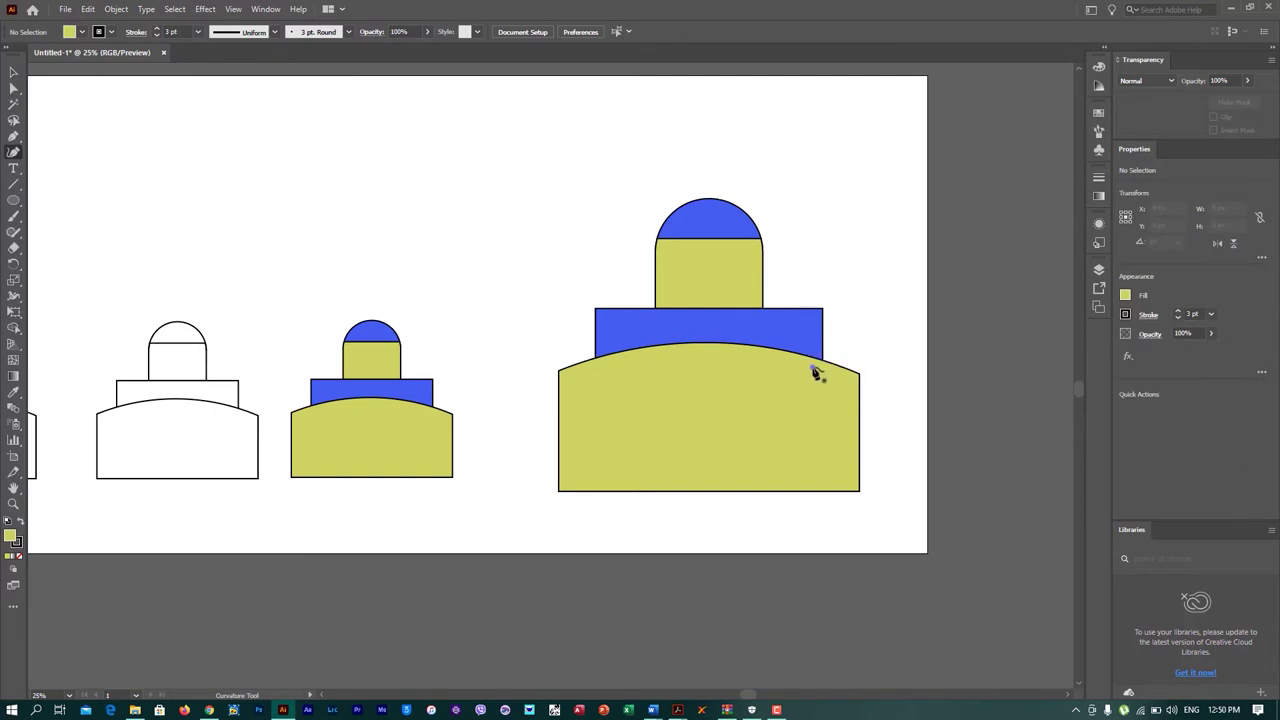
pyautogui.click(812, 367)
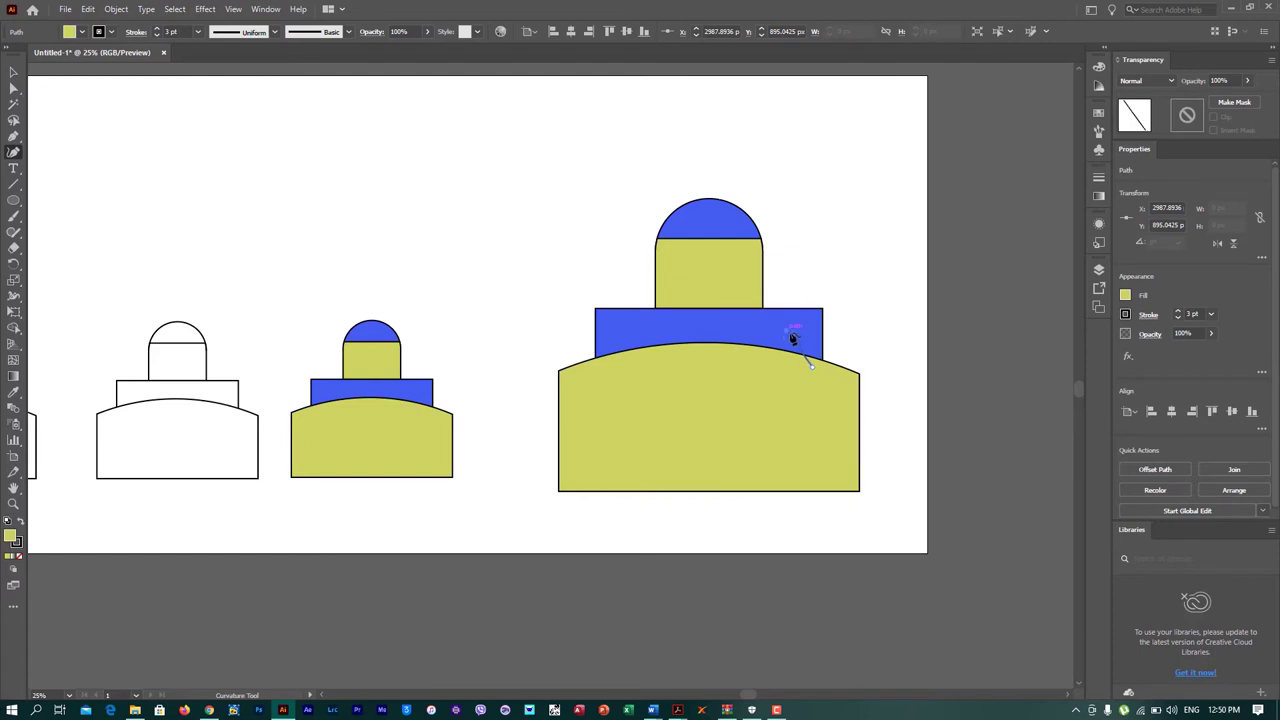
pyautogui.hotkey('ctrl', 'shift', 'a')
pyautogui.press('p')
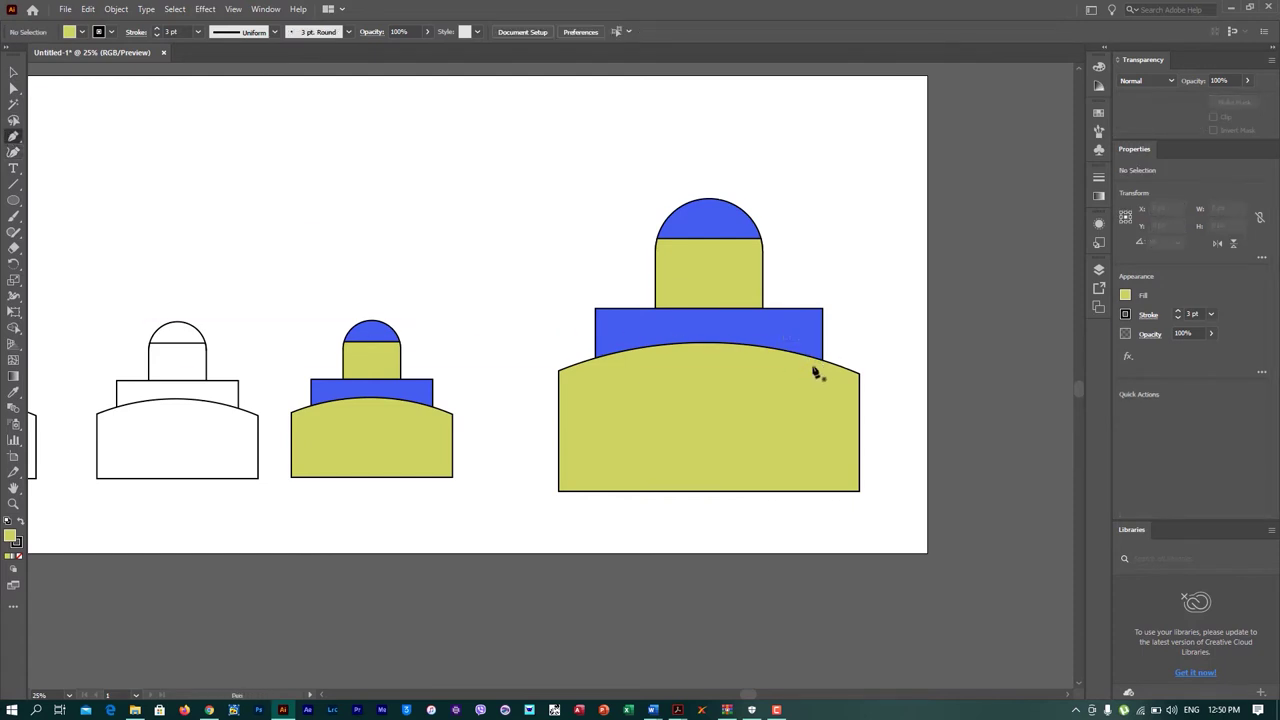
pyautogui.click(795, 327)
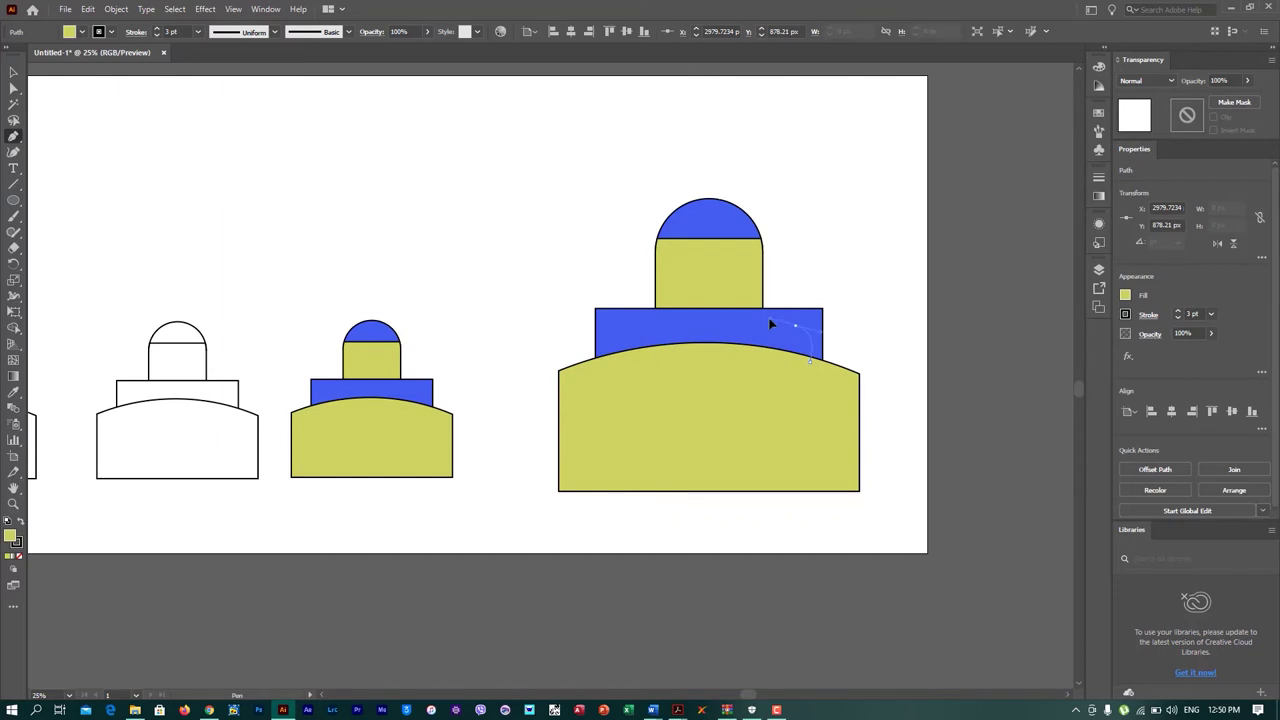
pyautogui.moveTo(713, 329); pyautogui.dragTo(698, 328)
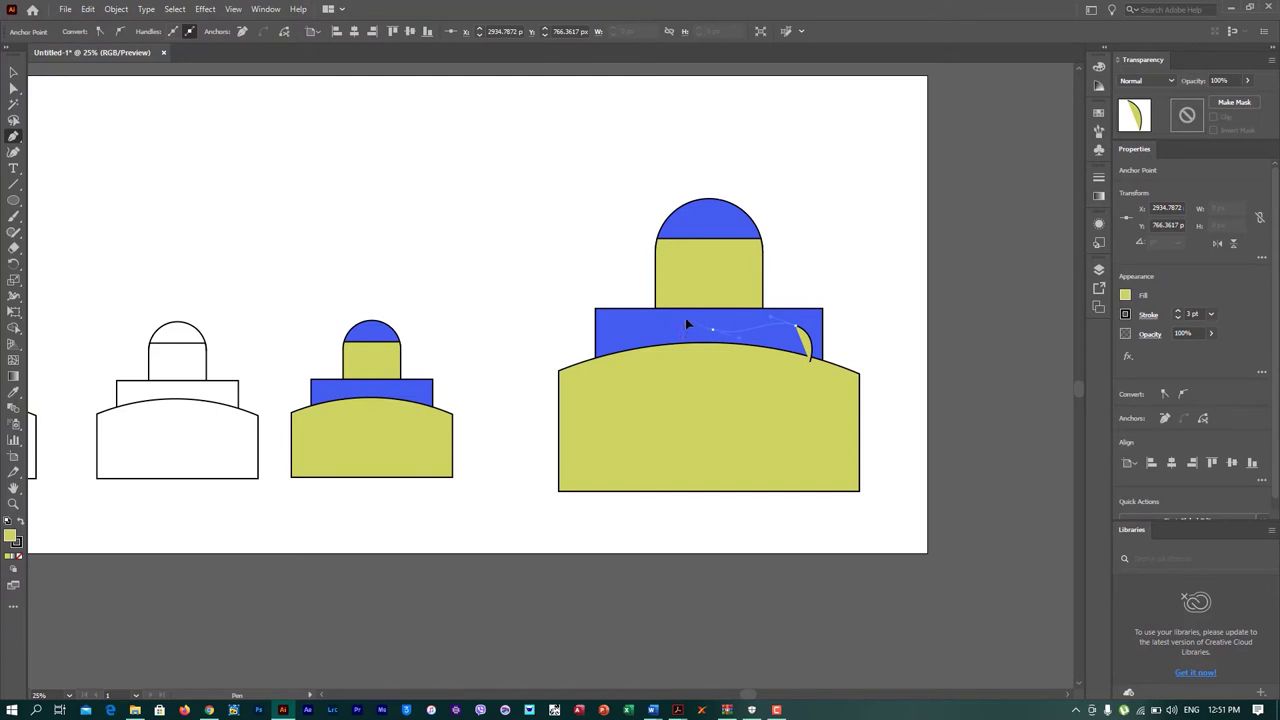
pyautogui.moveTo(713, 329); pyautogui.dragTo(774, 323)
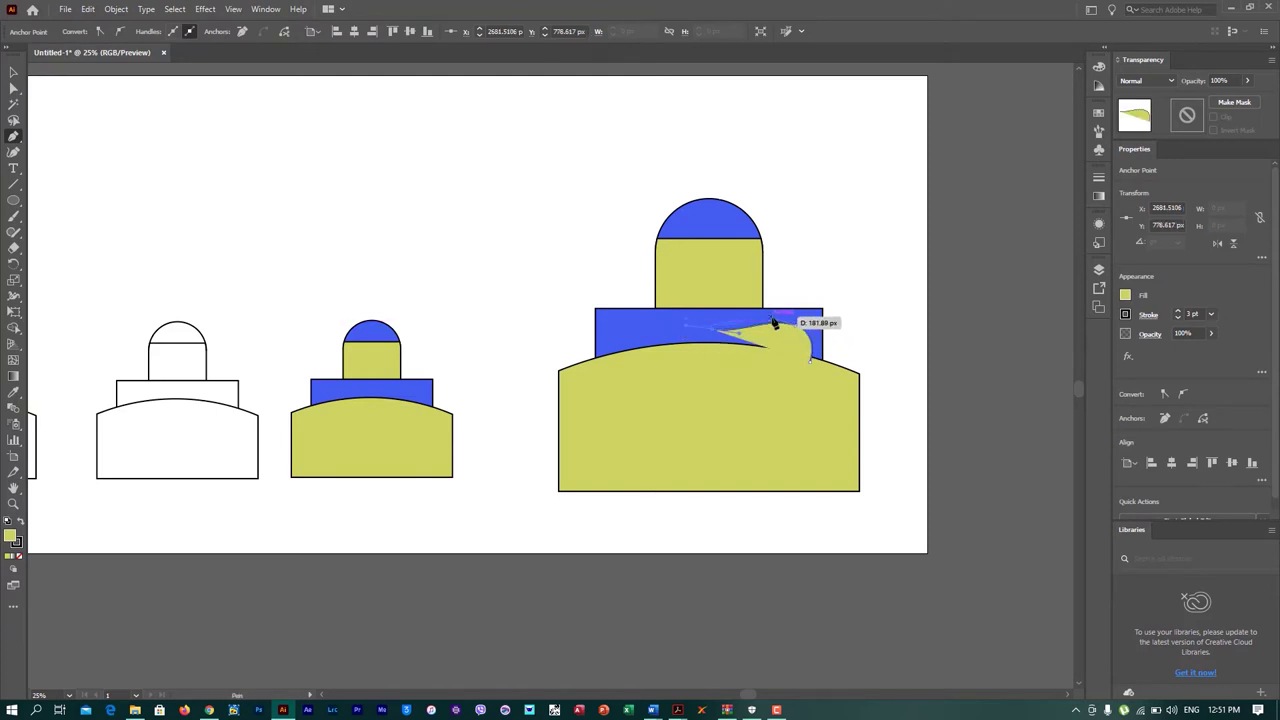
pyautogui.moveTo(763, 323)
pyautogui.mouseDown()
pyautogui.moveTo(607, 332)
pyautogui.moveTo(605, 368)
pyautogui.moveTo(812, 368)
pyautogui.mouseUp()
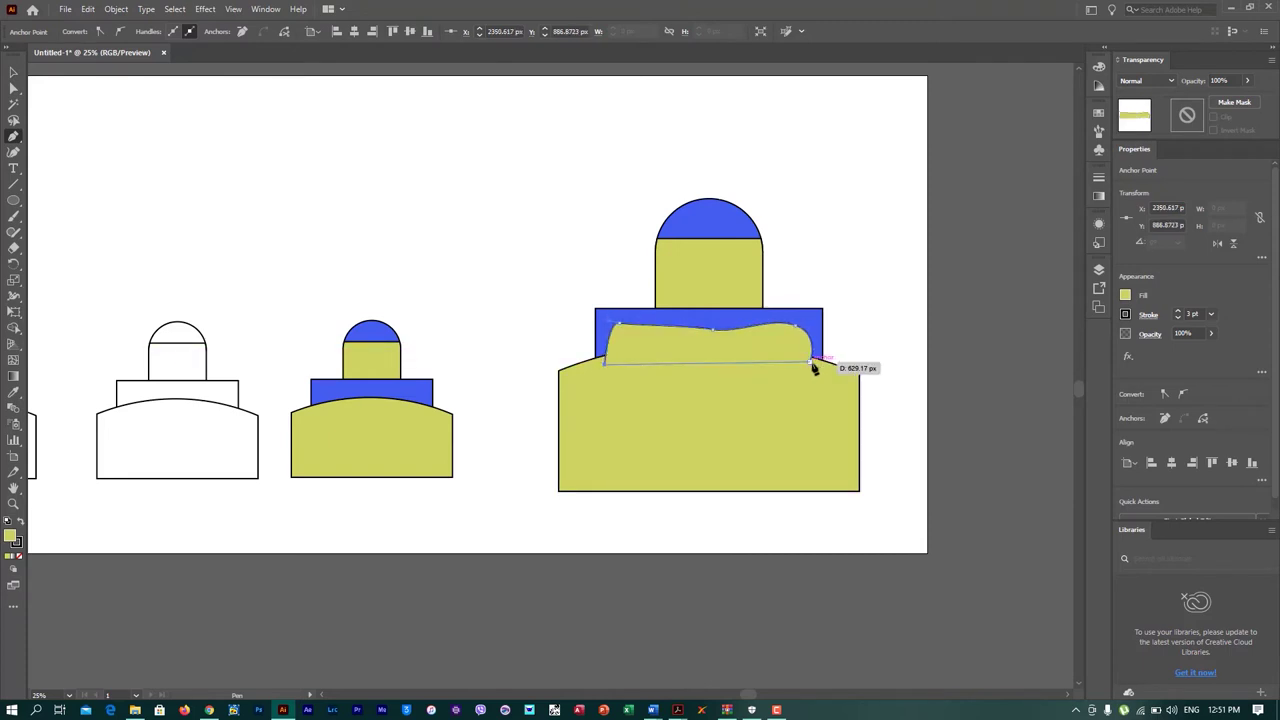
# Step: Send the wavy shape behind the base's arc and remove its outline
pyautogui.press('ctrl')
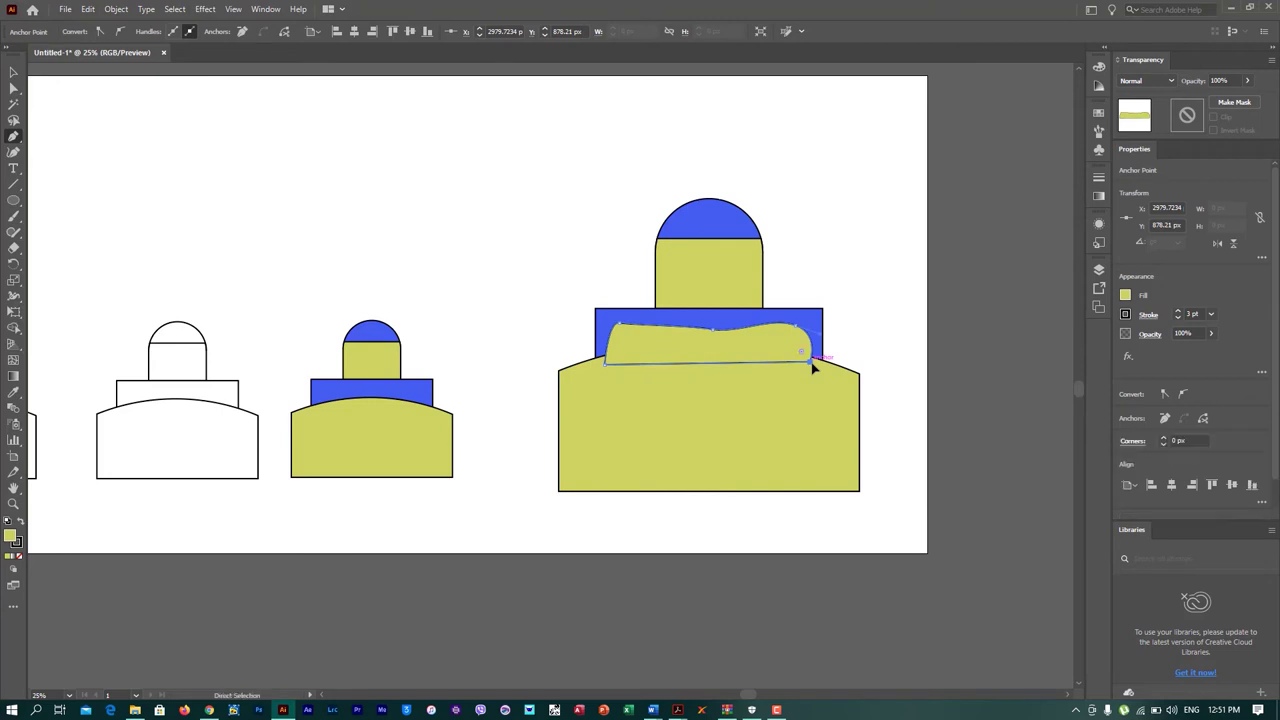
pyautogui.hotkey('ctrl', '[')
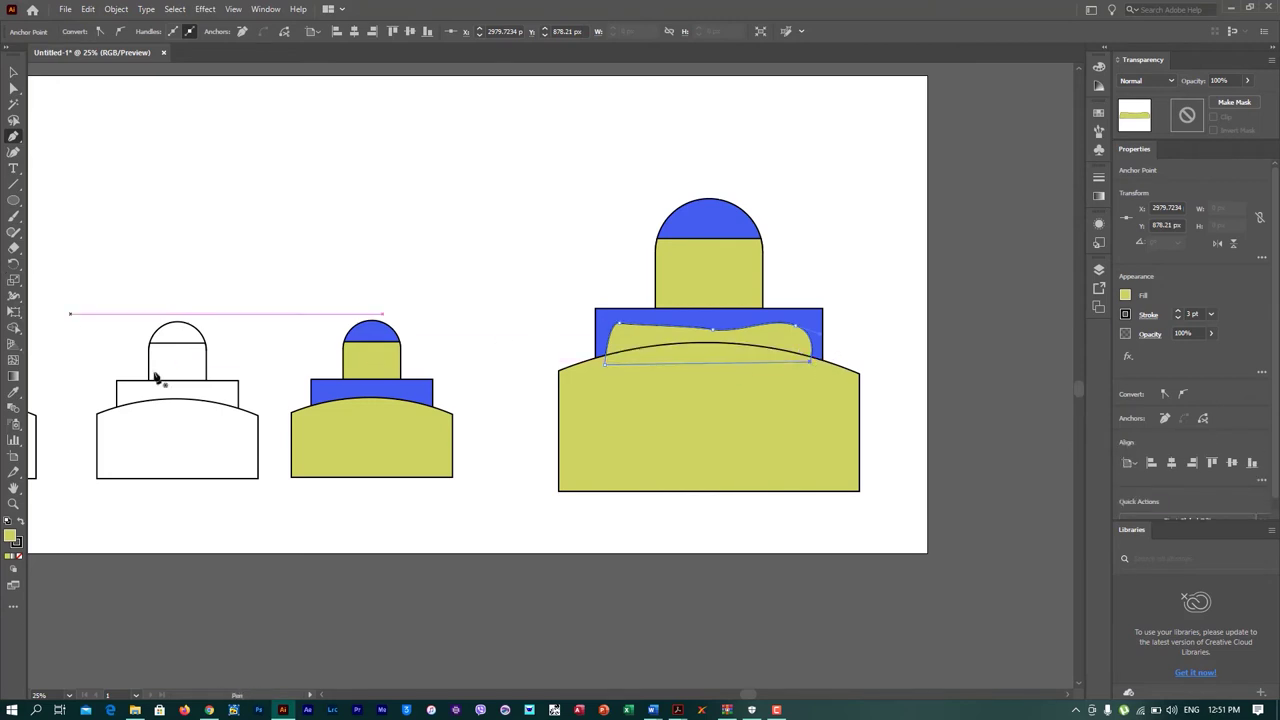
pyautogui.click(1181, 320)
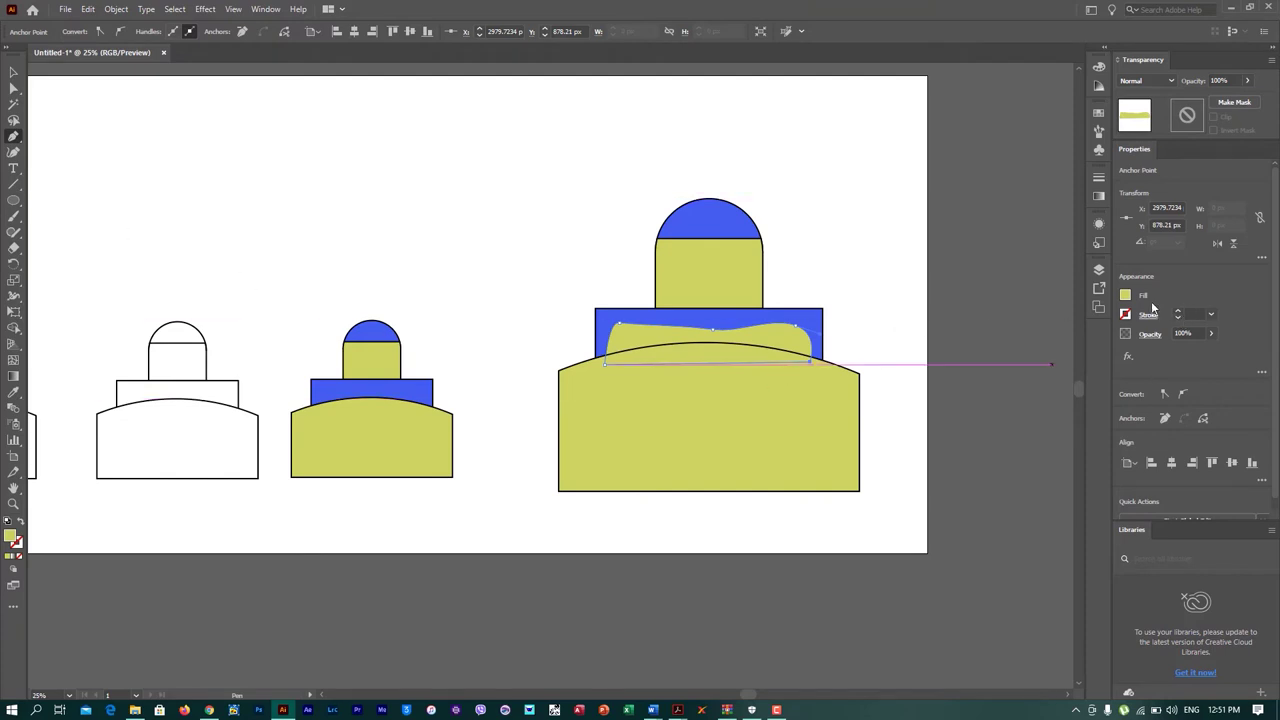
pyautogui.press('v')
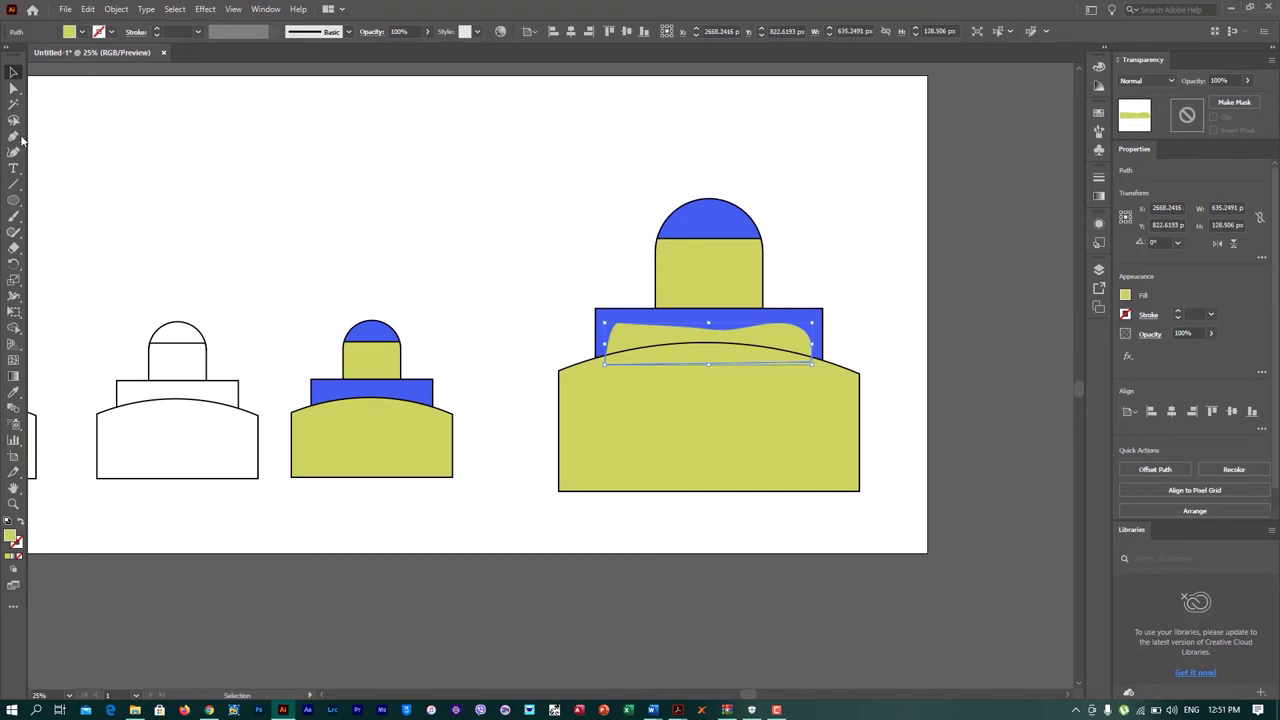
# Step: Fill the wavy shape with a lighter blue sampled from the band, with no outline
pyautogui.press('i')
pyautogui.click(814, 320)
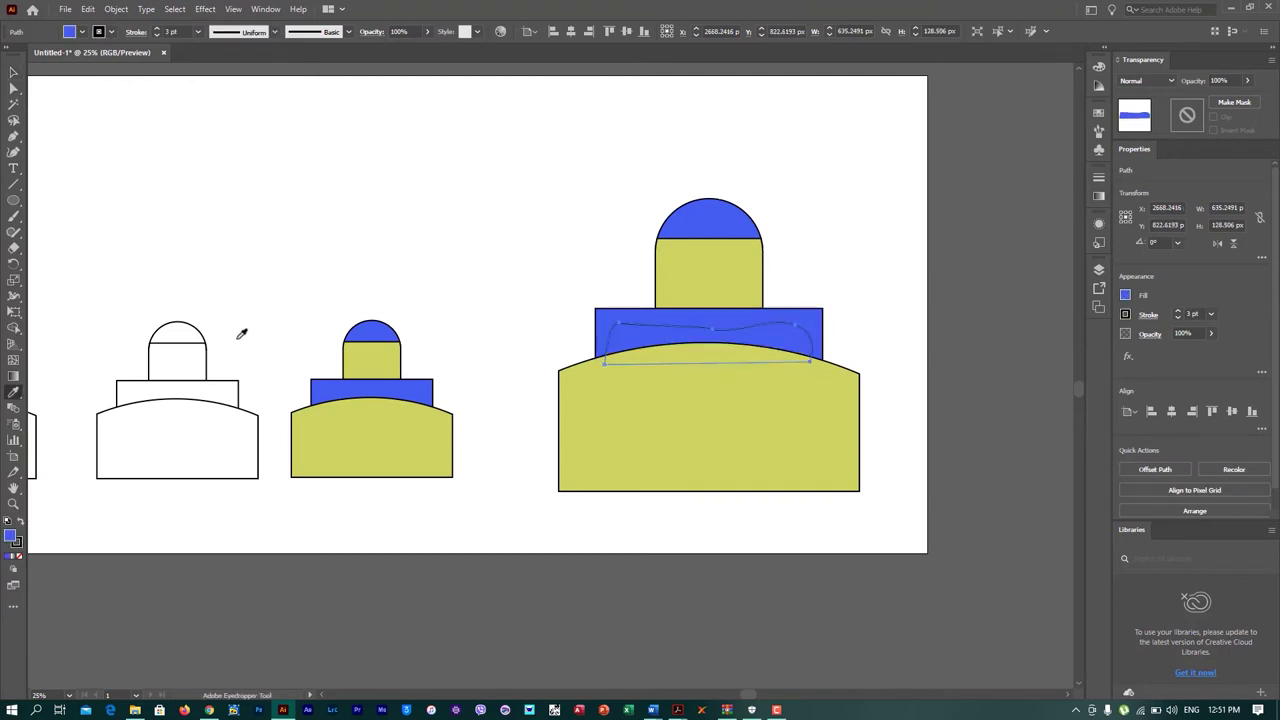
pyautogui.doubleClick(10, 538)
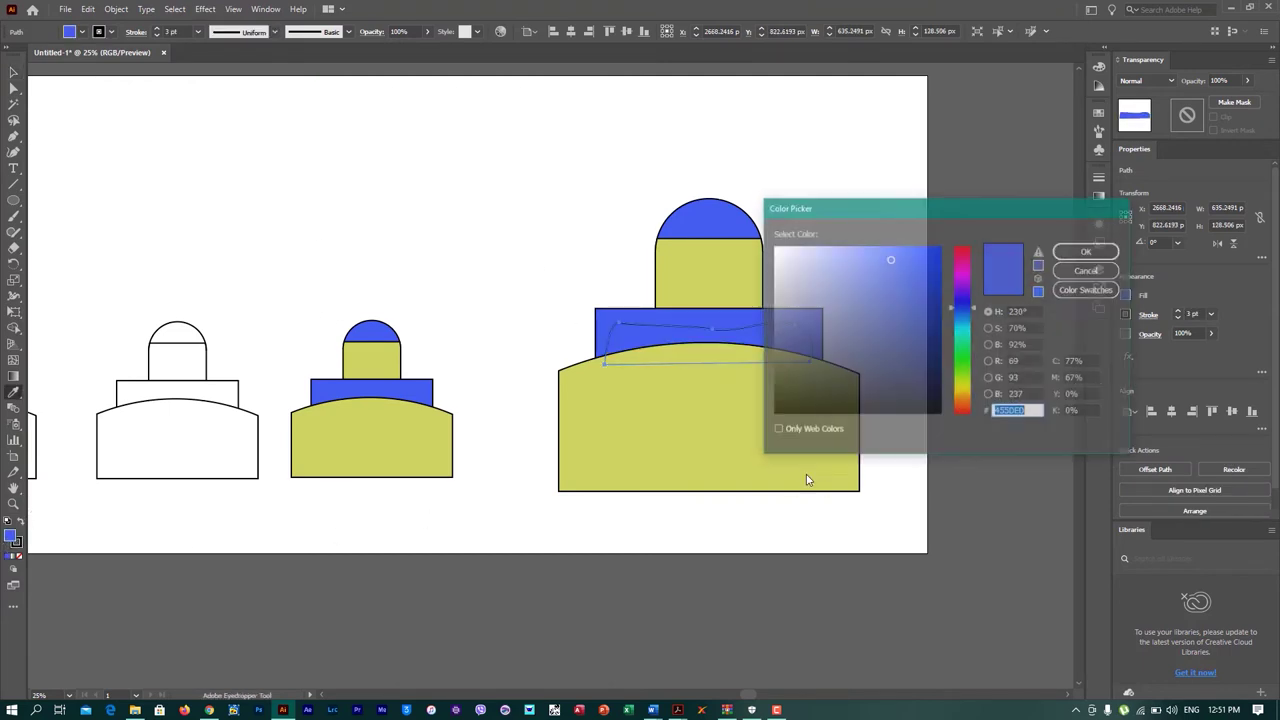
pyautogui.moveTo(814, 288); pyautogui.dragTo(803, 274)
pyautogui.click(1106, 250)
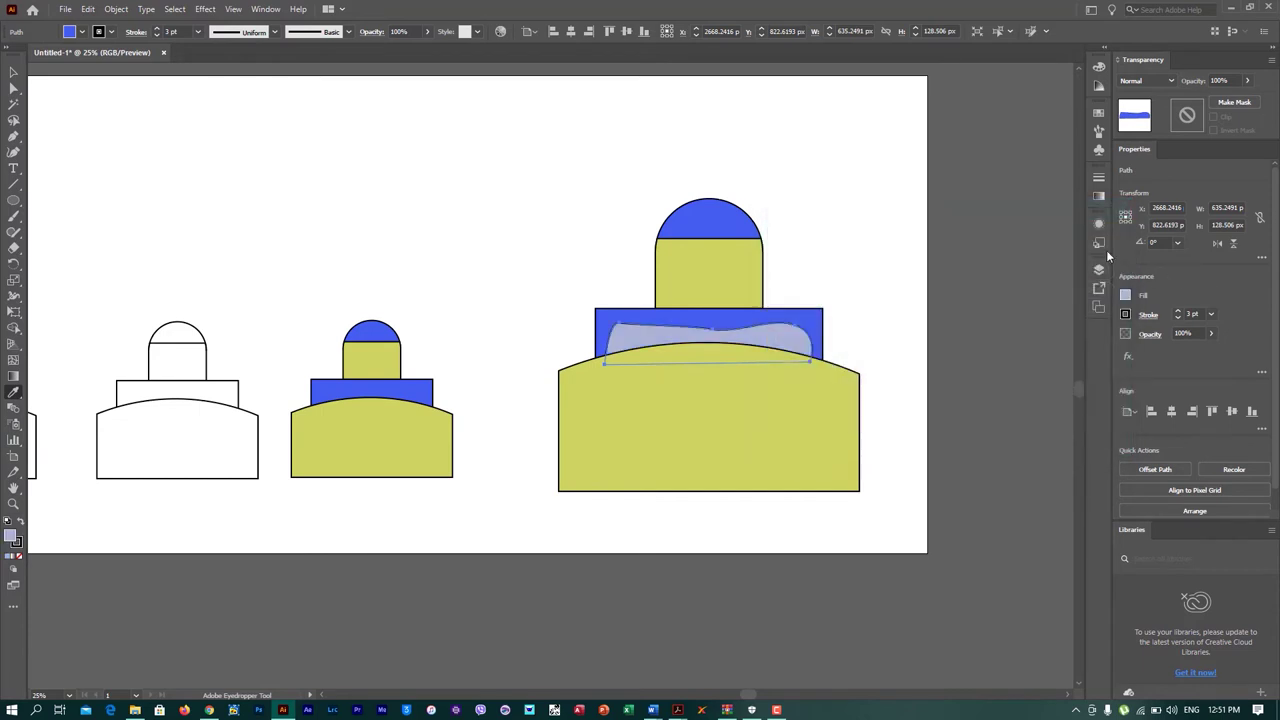
pyautogui.press('v')
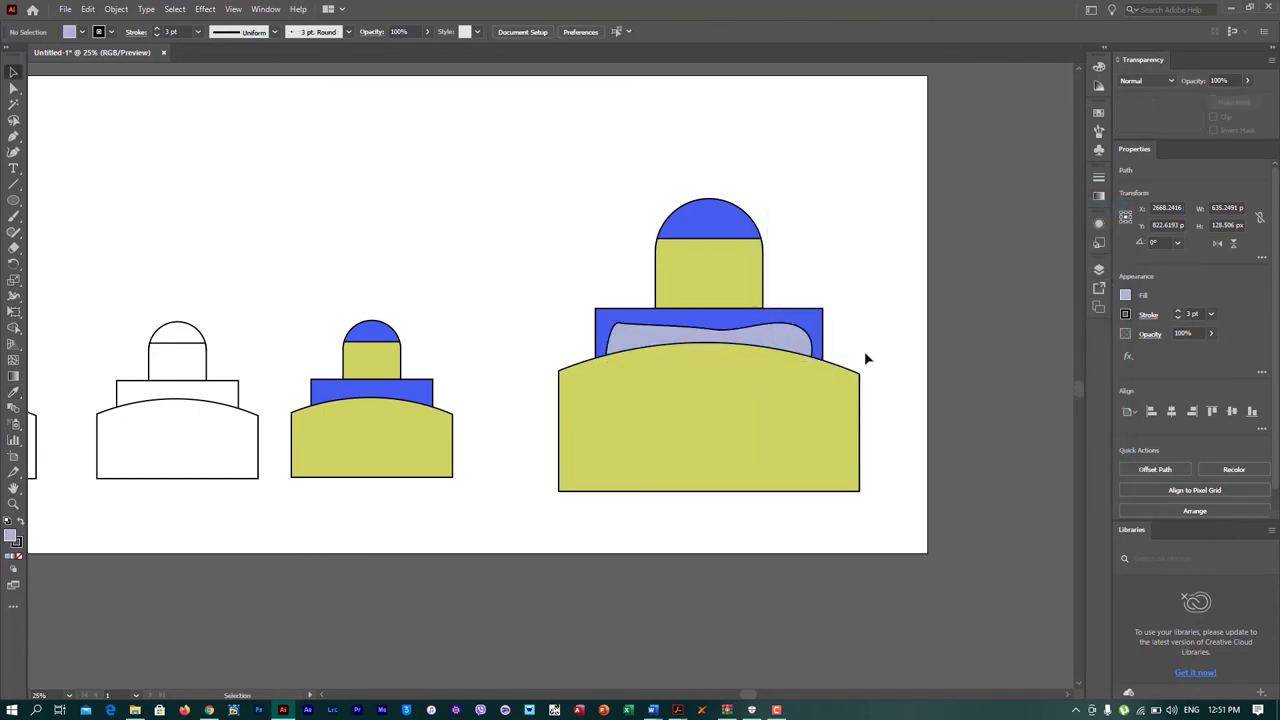
pyautogui.click(864, 351)
pyautogui.scroll(2, 808, 351)
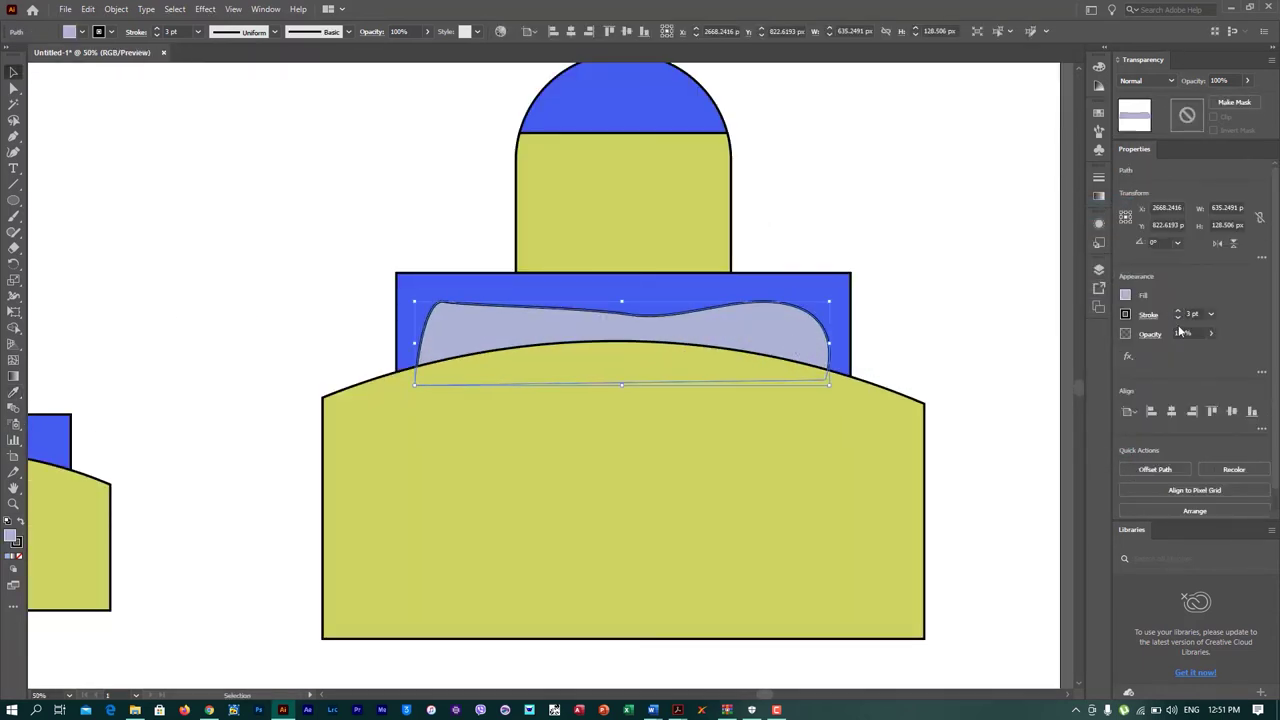
pyautogui.click(1178, 318)
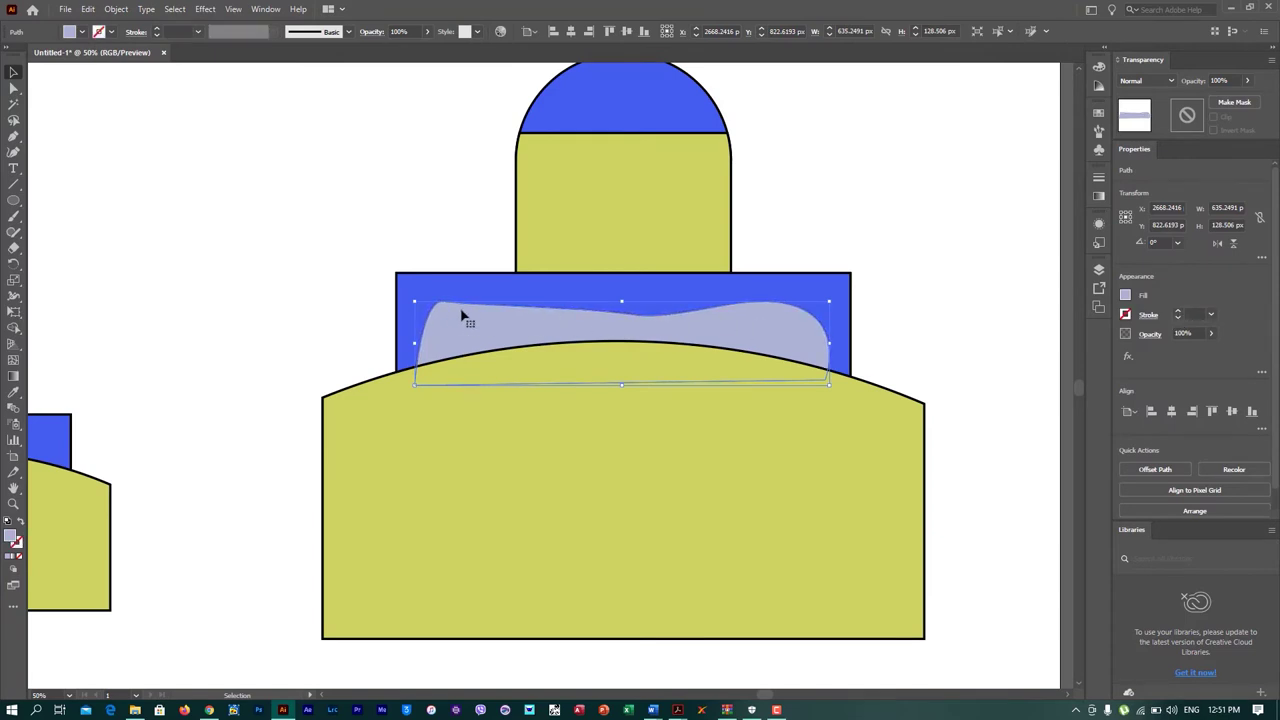
# Step: Drag the wavy shape's top-left, middle and top-right anchors down to smooth its top
pyautogui.press('a')
pyautogui.moveTo(443, 302); pyautogui.dragTo(437, 322)
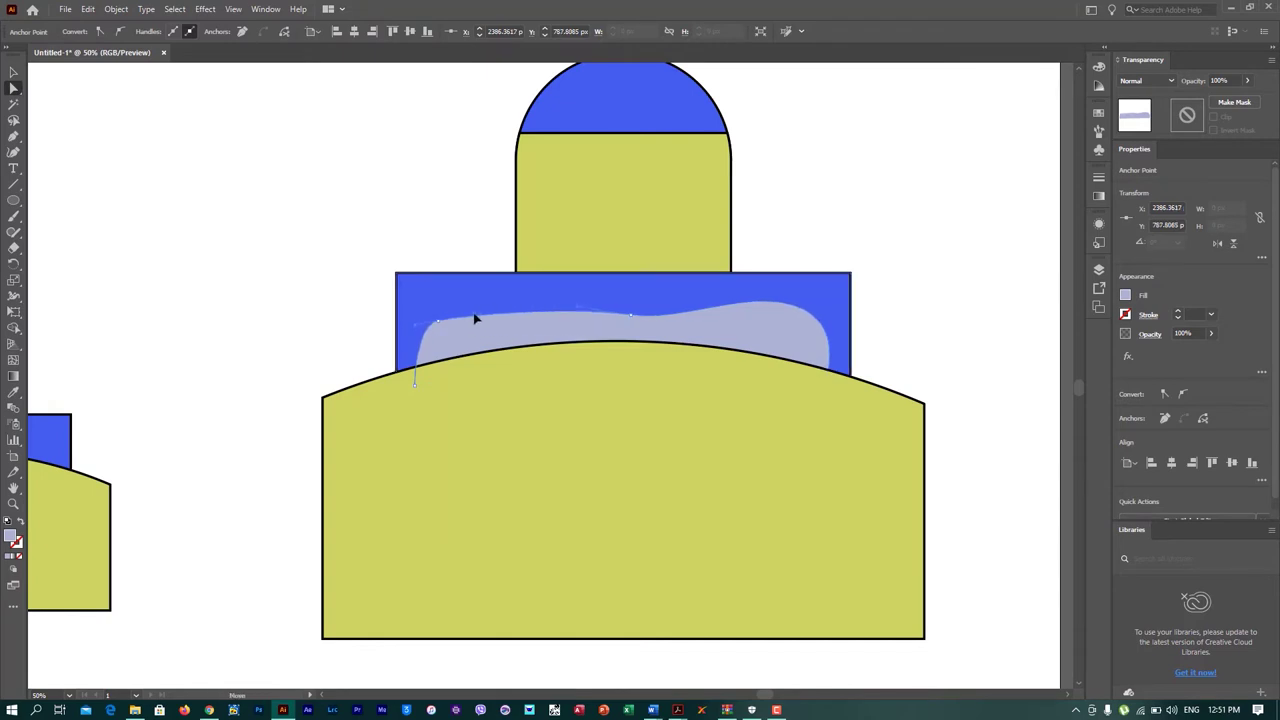
pyautogui.moveTo(578, 312); pyautogui.dragTo(566, 324)
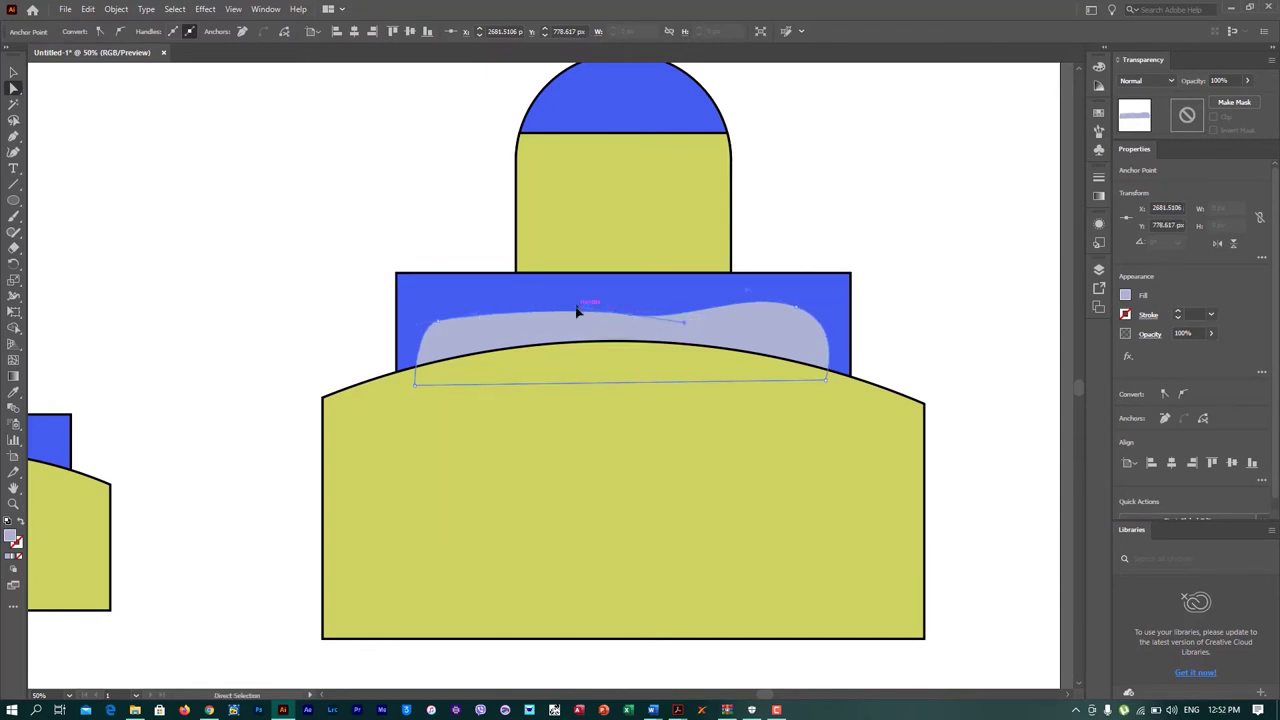
pyautogui.moveTo(795, 311)
pyautogui.mouseDown()
pyautogui.moveTo(815, 322)
pyautogui.moveTo(804, 325)
pyautogui.mouseUp()
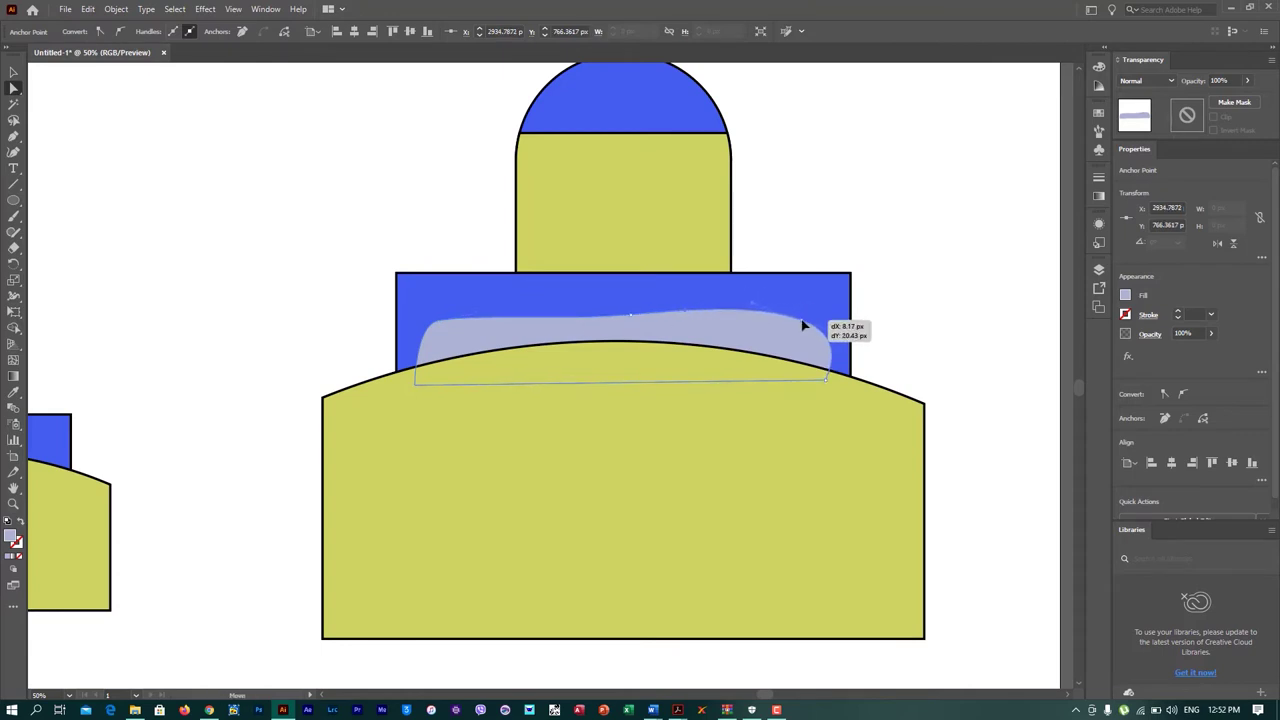
pyautogui.moveTo(804, 325); pyautogui.dragTo(803, 326)
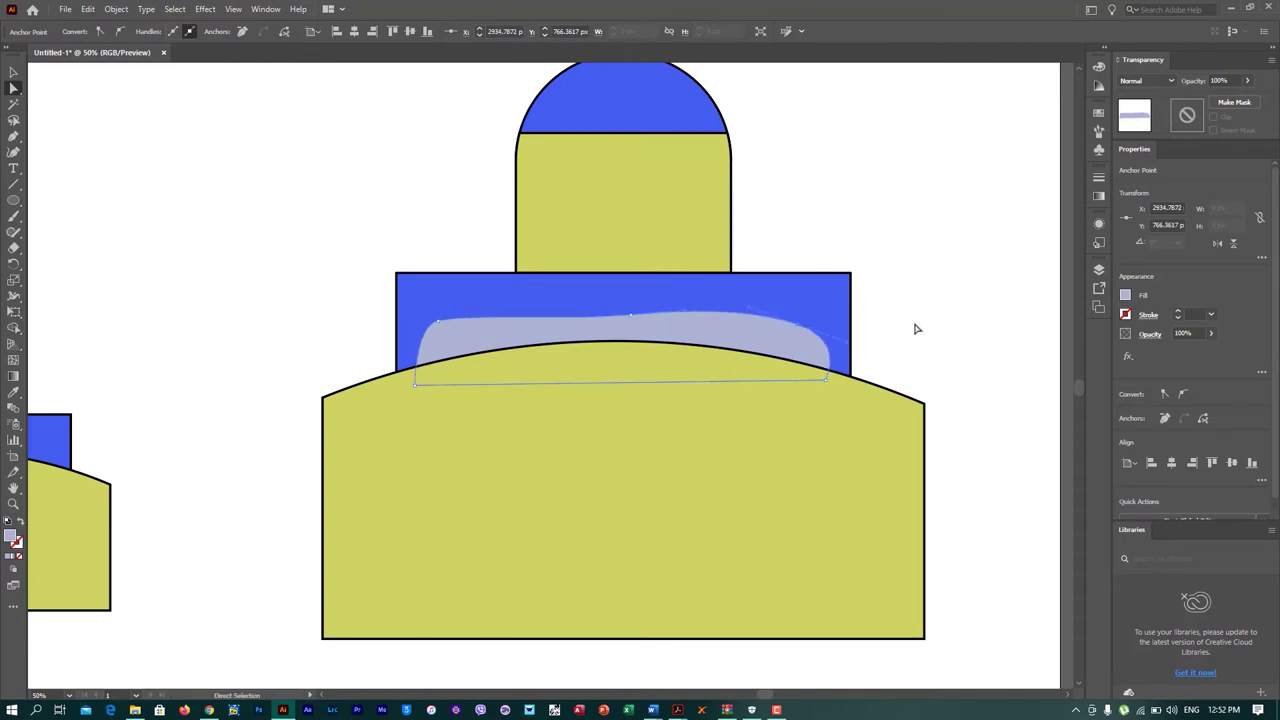
pyautogui.click(917, 326)
pyautogui.scroll(-3, 651, 318)
pyautogui.scroll(-3, 660, 314)
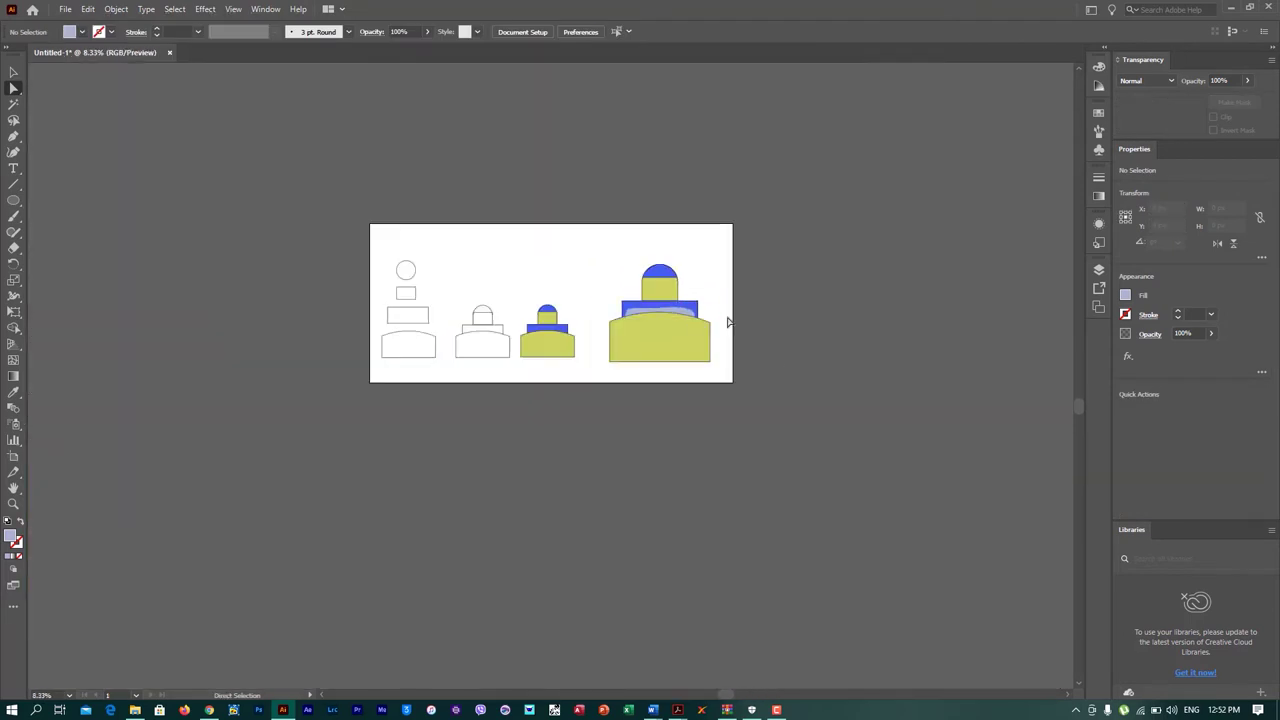
pyautogui.scroll(3, 649, 307)
pyautogui.scroll(2, 649, 307)
pyautogui.click(660, 335)
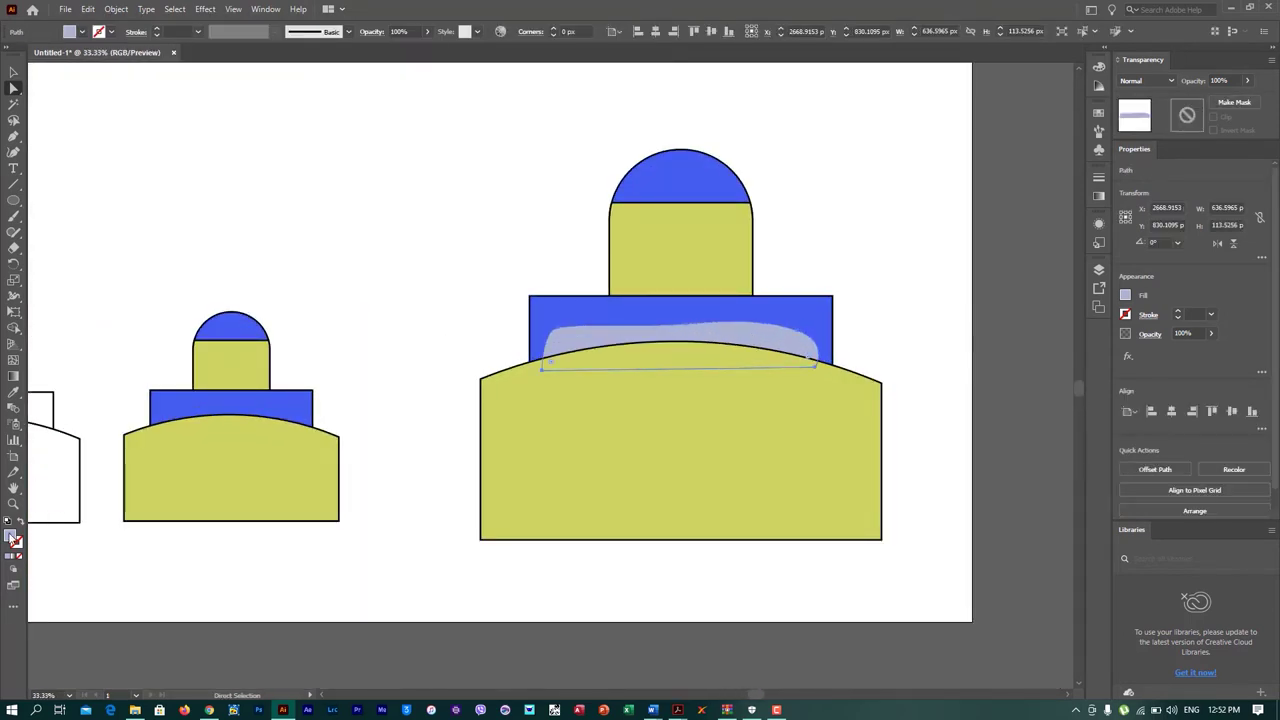
pyautogui.doubleClick(12, 537)
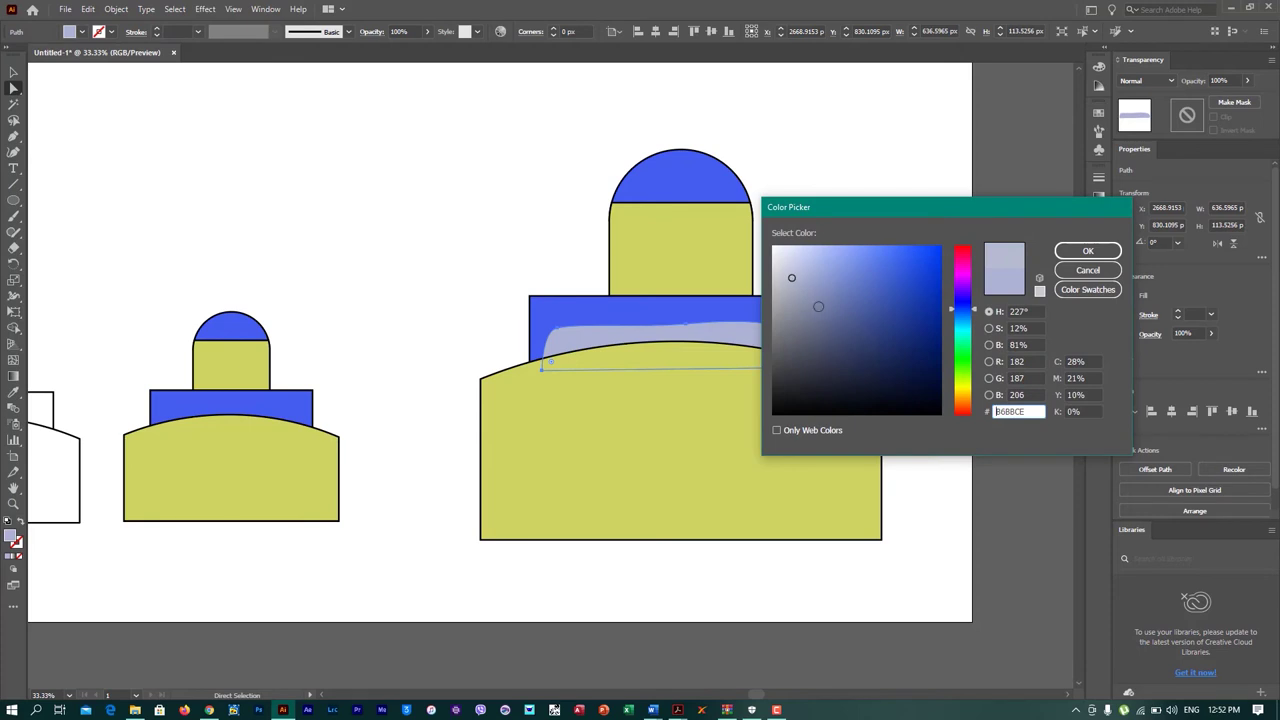
pyautogui.moveTo(818, 306); pyautogui.dragTo(840, 289)
pyautogui.click(1088, 251)
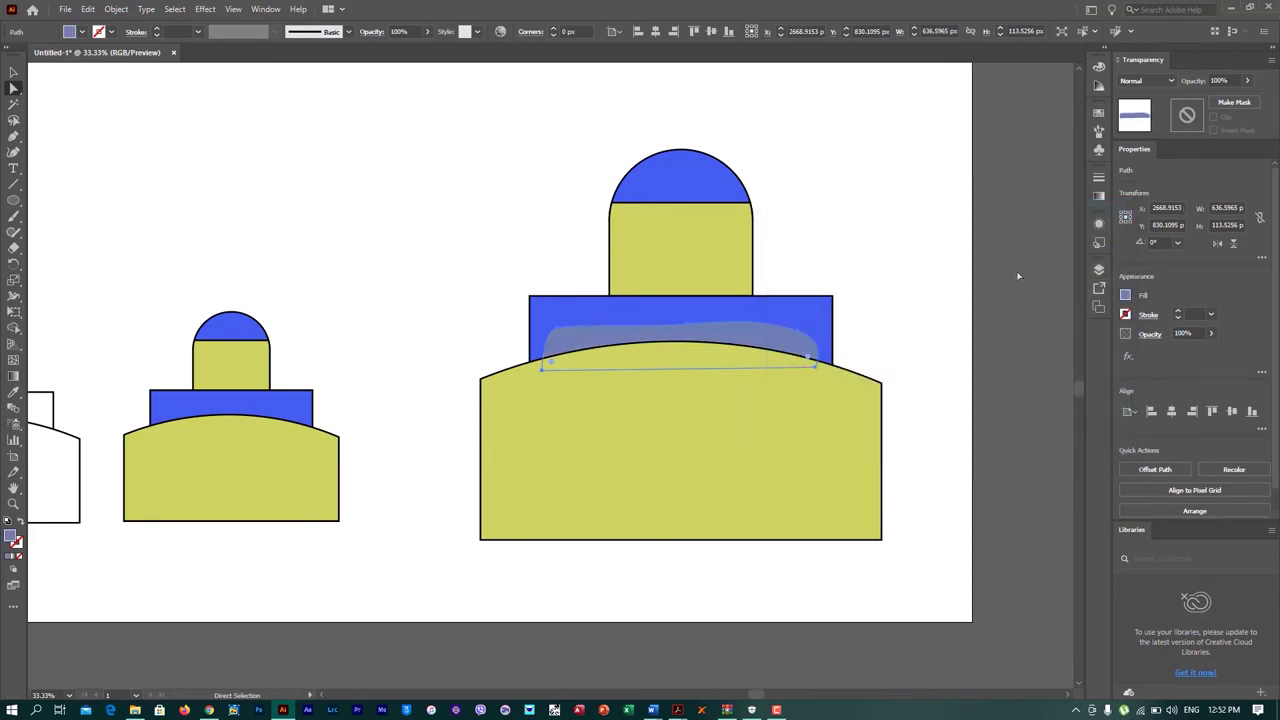
pyautogui.click(1018, 275)
pyautogui.scroll(-2, 766, 391)
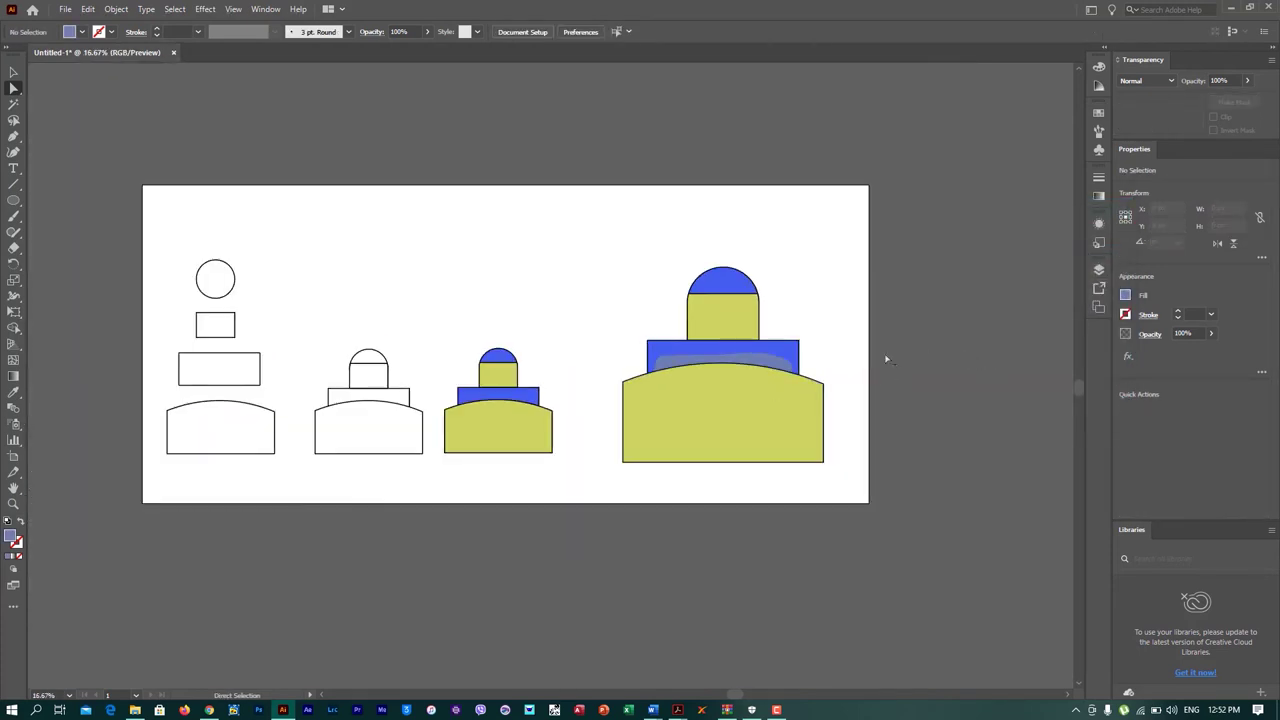
pyautogui.scroll(1, 885, 359)
pyautogui.scroll(1, 885, 365)
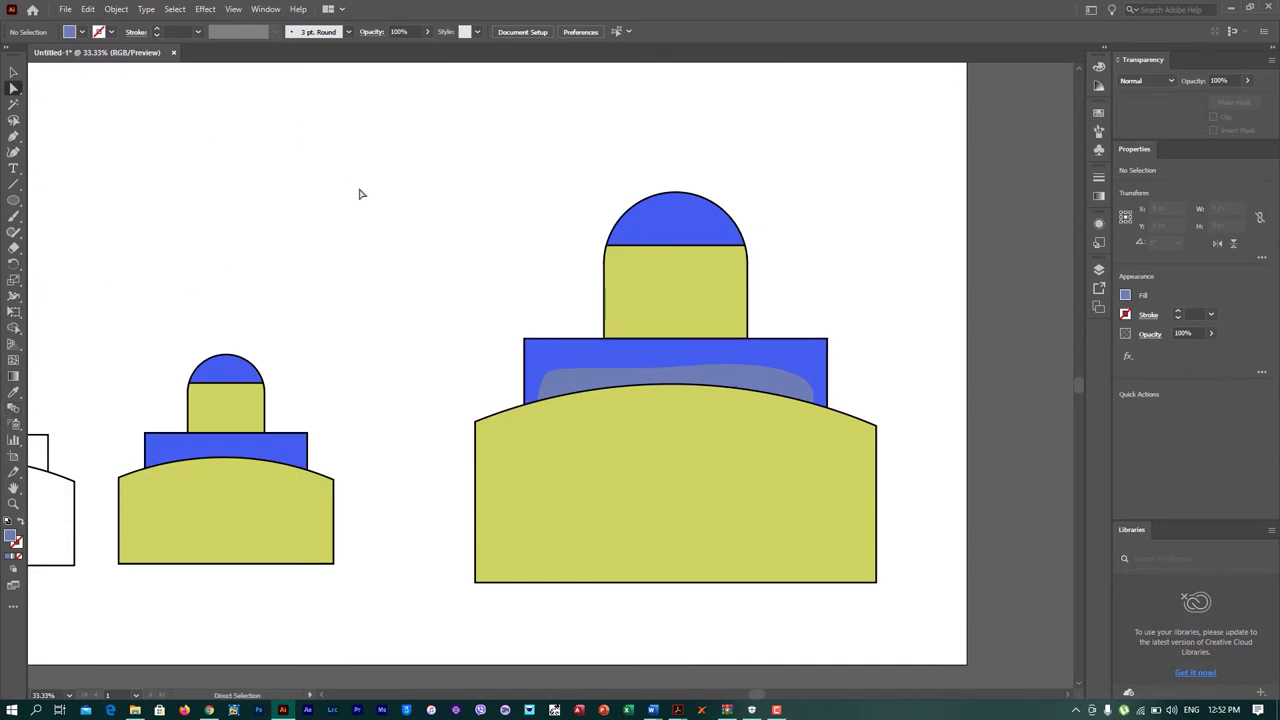
pyautogui.scroll(2, 361, 194)
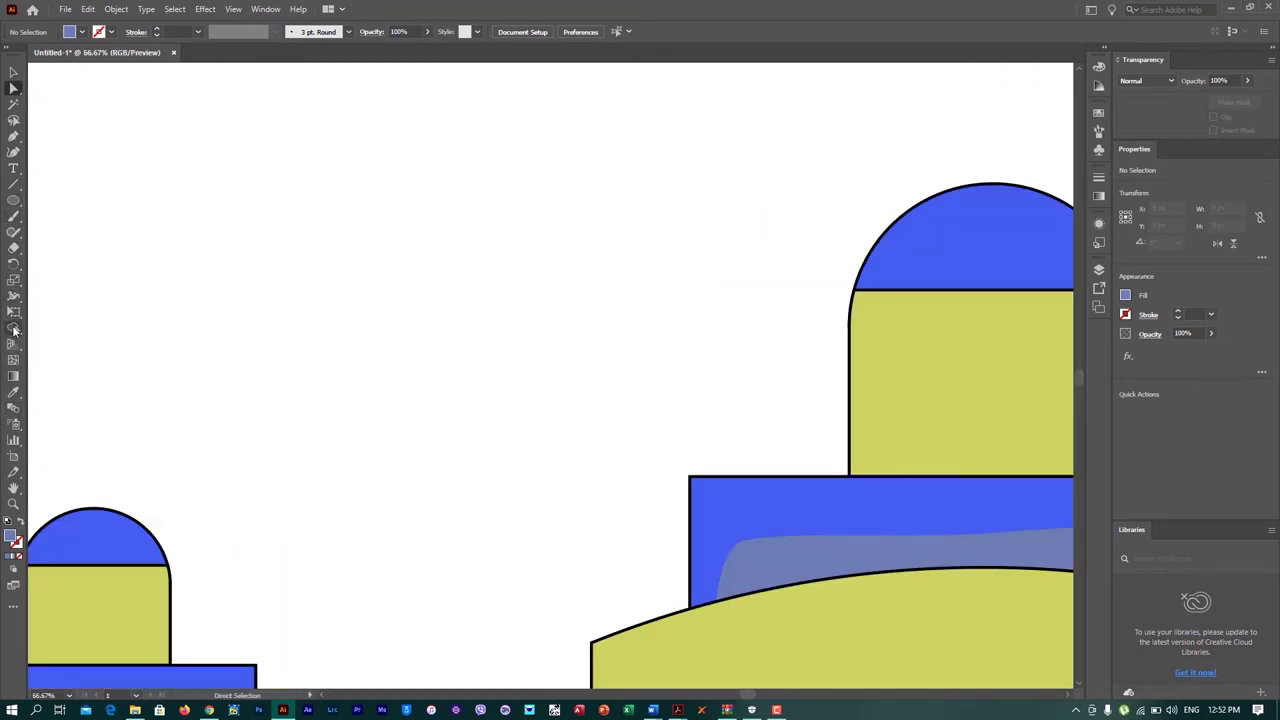
pyautogui.rightClick(13, 200)
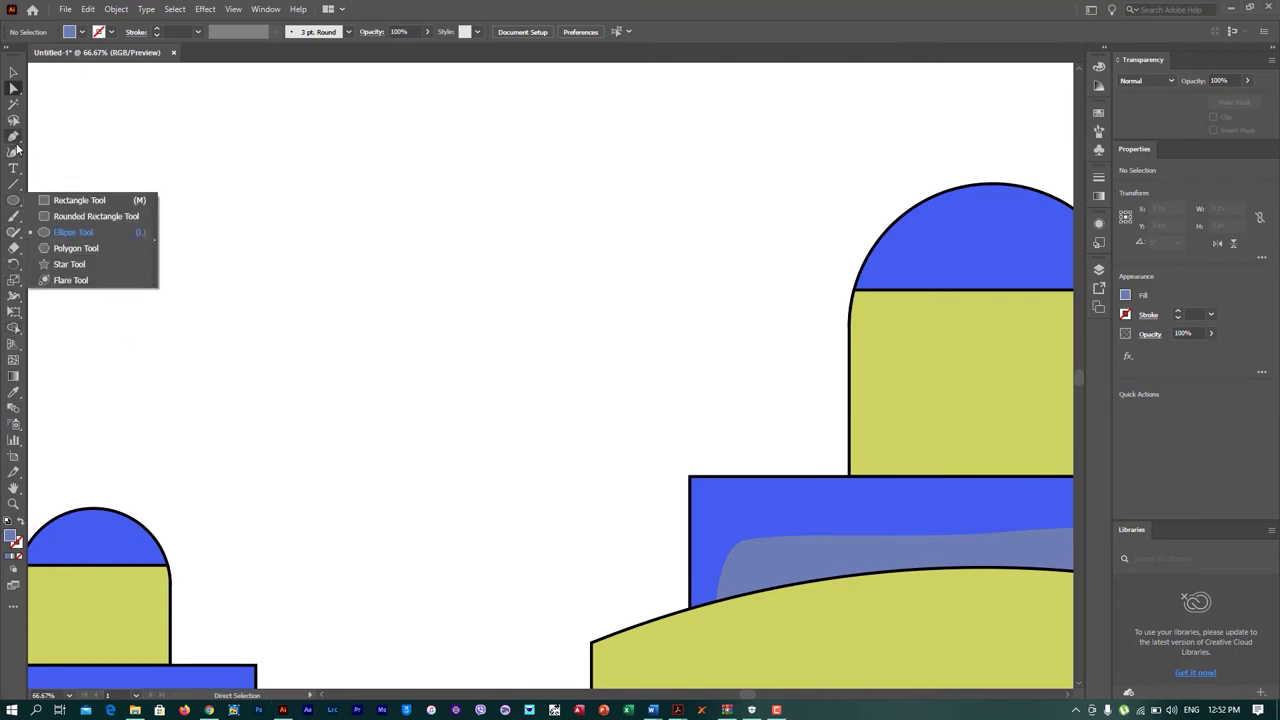
# Step: Pen-draw a tall four-cornered shape with a slanted top left of the large dome building
pyautogui.click(14, 152)
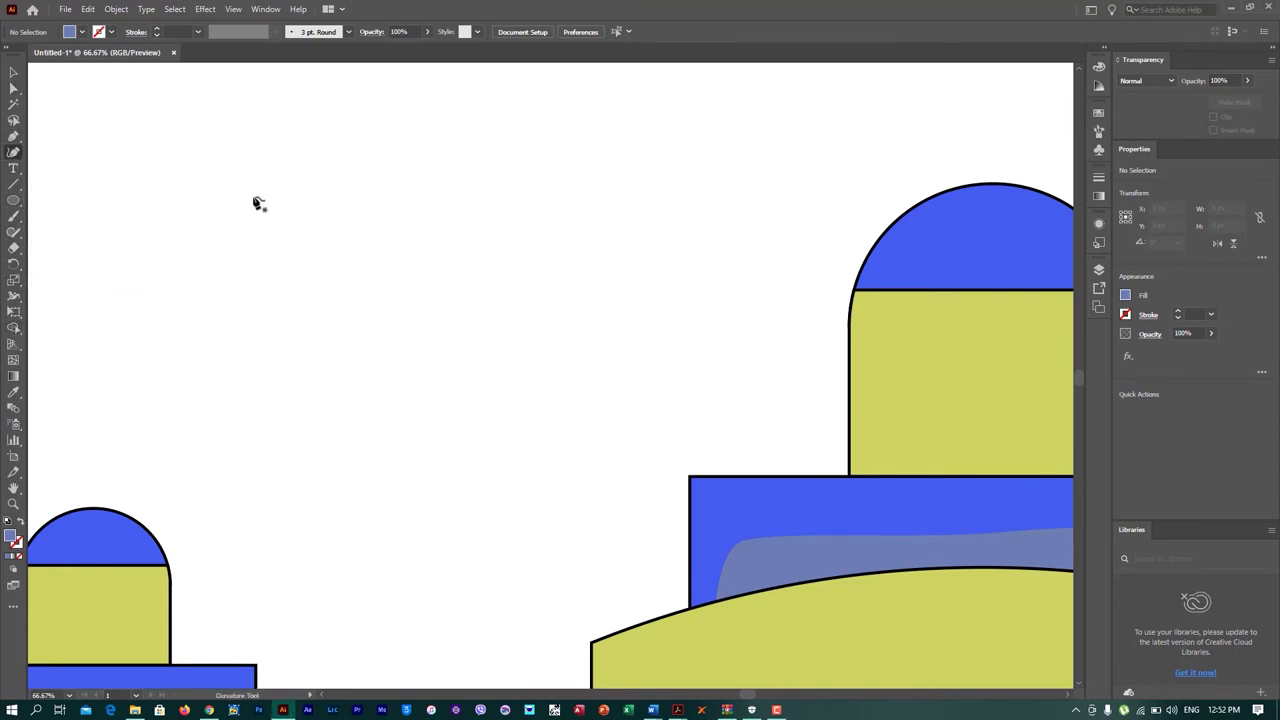
pyautogui.click(347, 355)
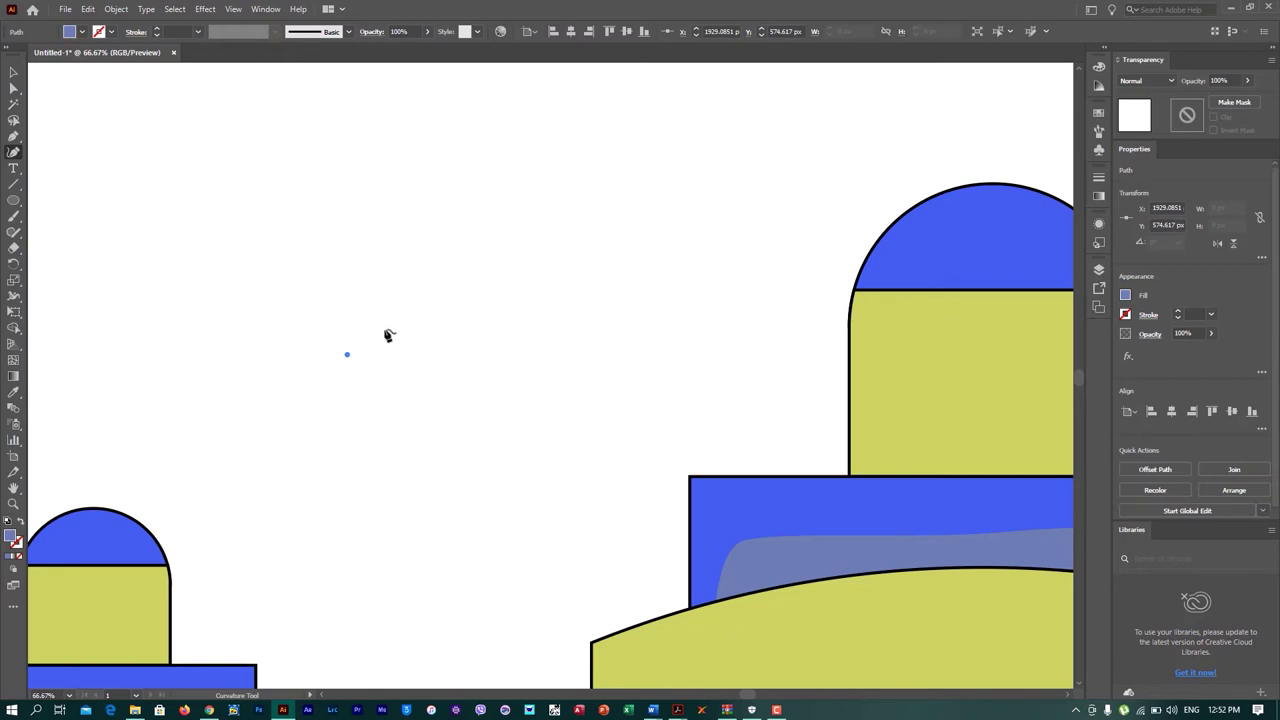
pyautogui.hotkey('ctrl', 'z')
pyautogui.press('p')
pyautogui.click(293, 340)
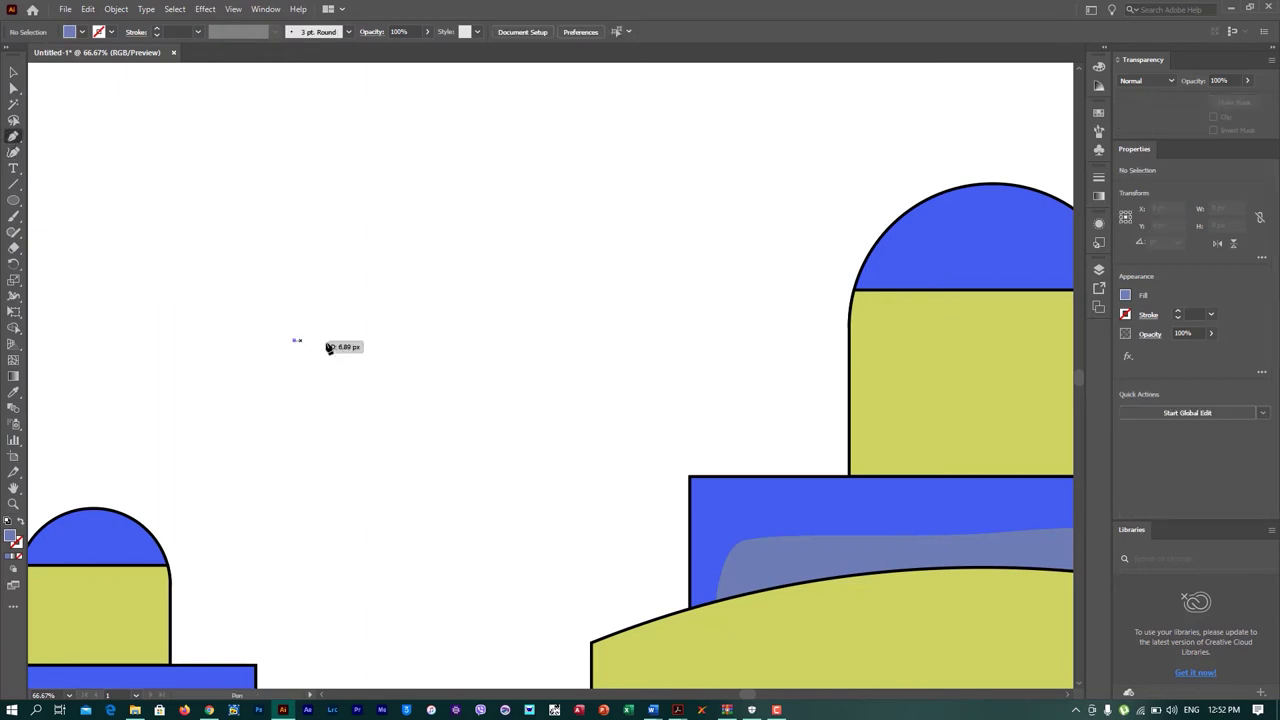
pyautogui.click(405, 341)
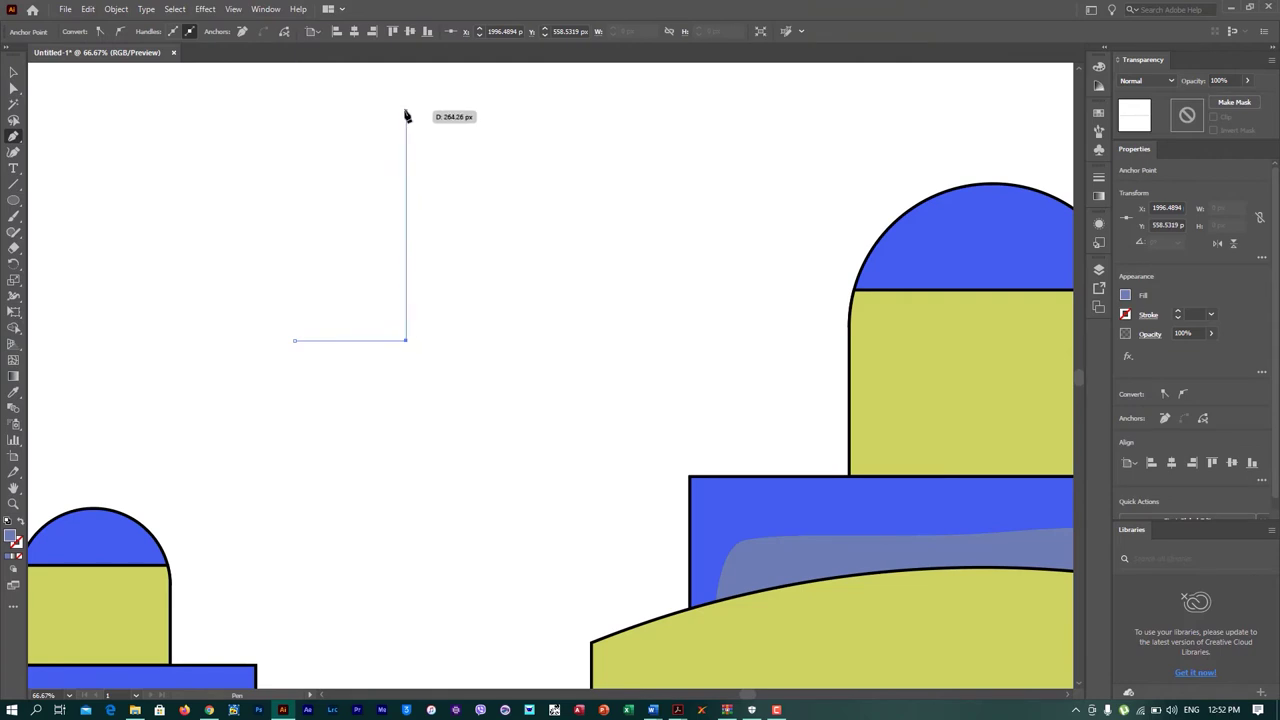
pyautogui.click(406, 114)
pyautogui.scroll(3, 404, 118)
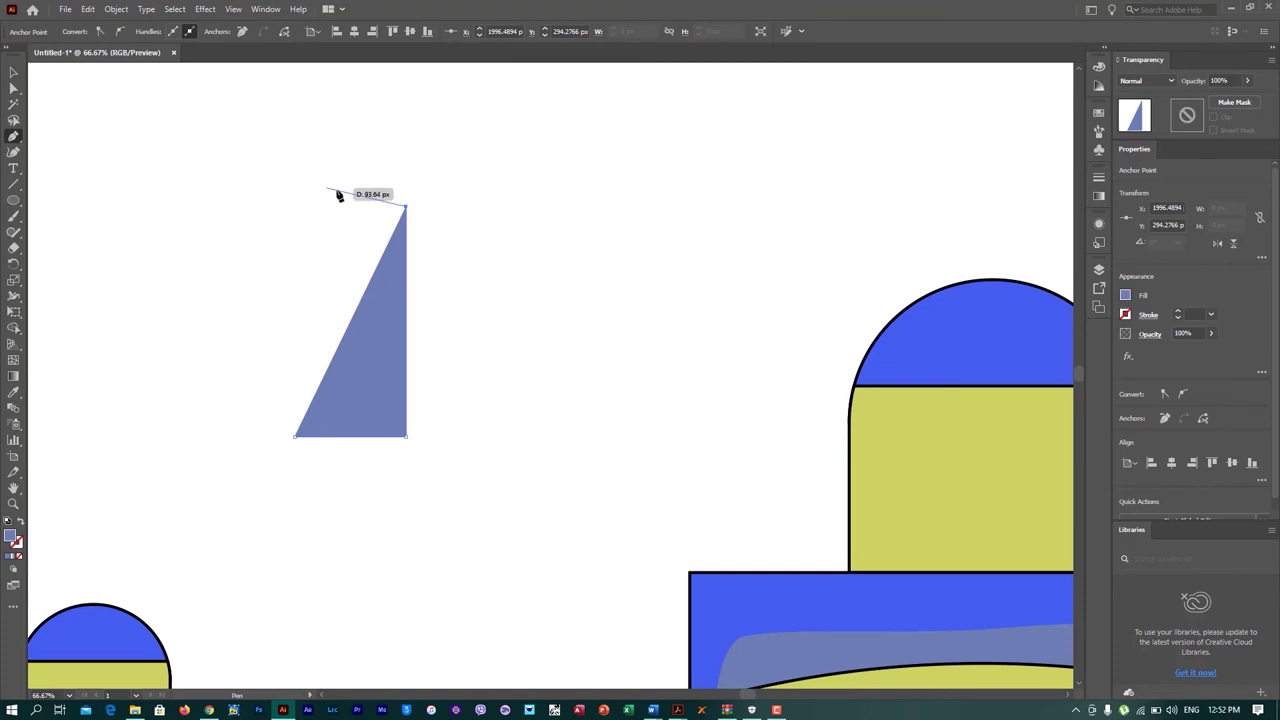
pyautogui.click(296, 129)
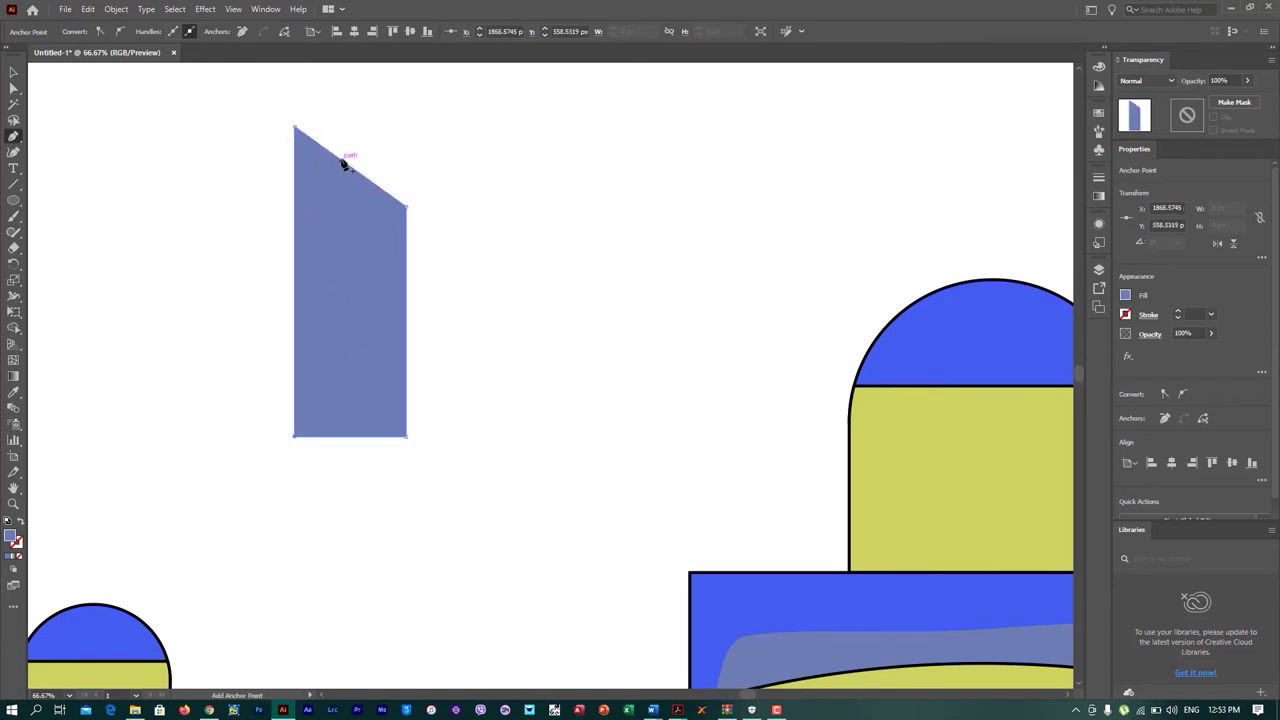
# Step: Pull the slanted edge's middle point down-left, rounding that dip and the top-right corner (~23.5 px)
pyautogui.press('a')
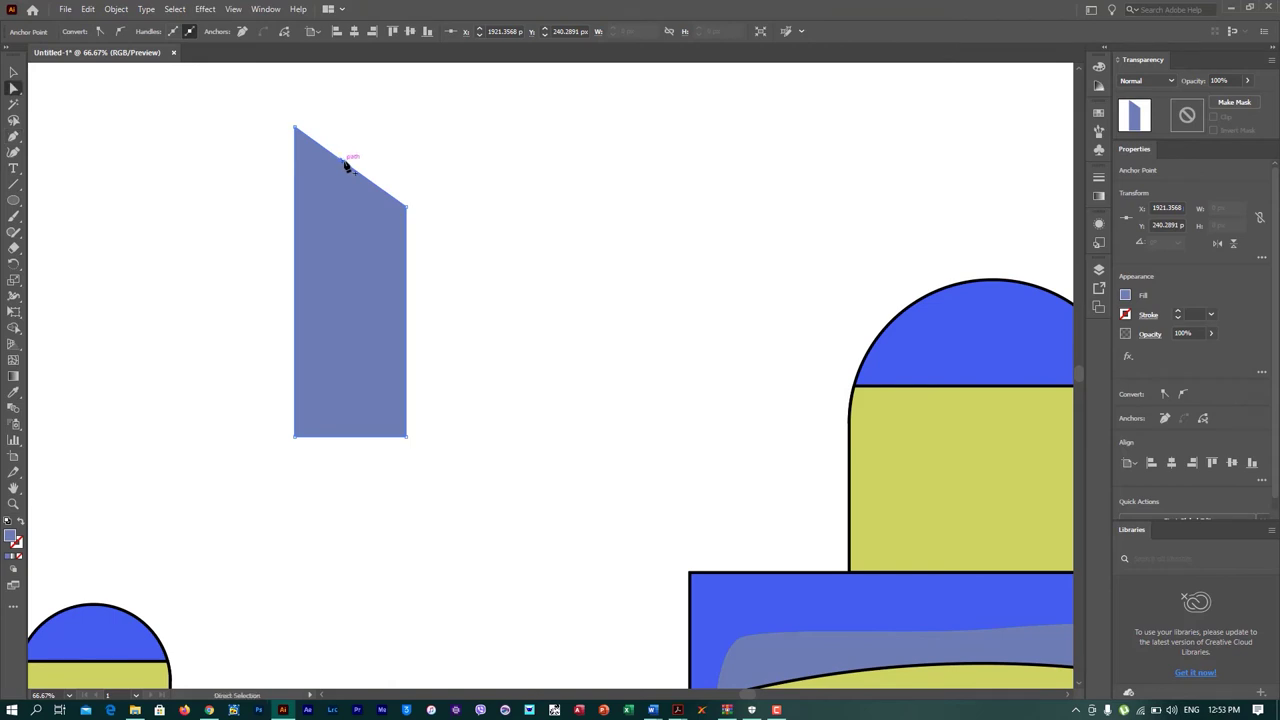
pyautogui.scroll(1, 334, 158)
pyautogui.scroll(1, 338, 165)
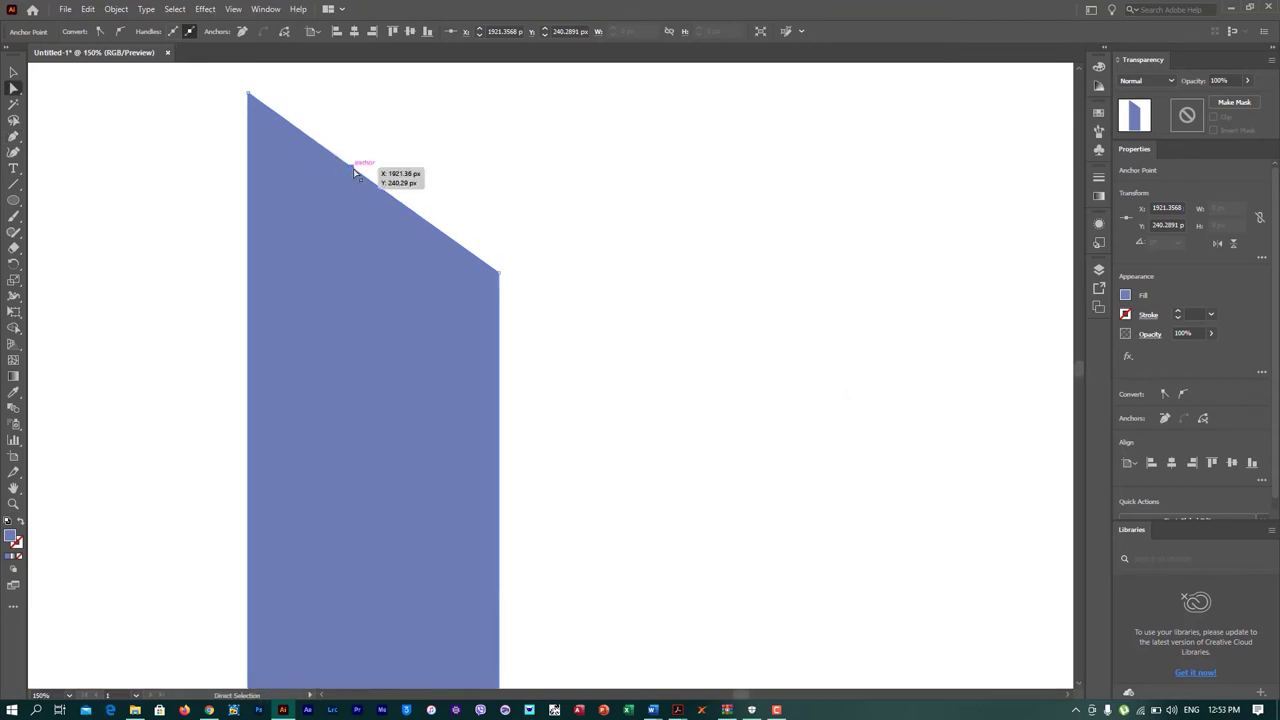
pyautogui.click(351, 169)
pyautogui.moveTo(351, 169); pyautogui.dragTo(329, 198)
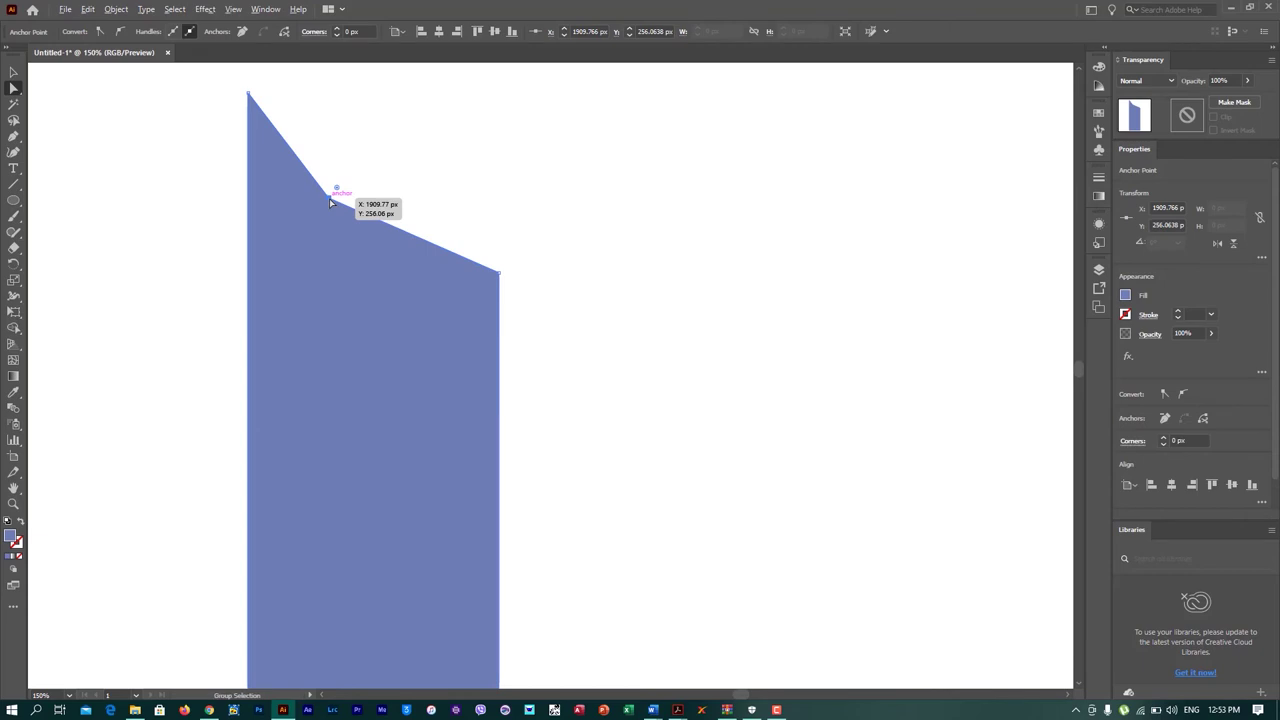
pyautogui.moveTo(338, 190); pyautogui.dragTo(417, 149)
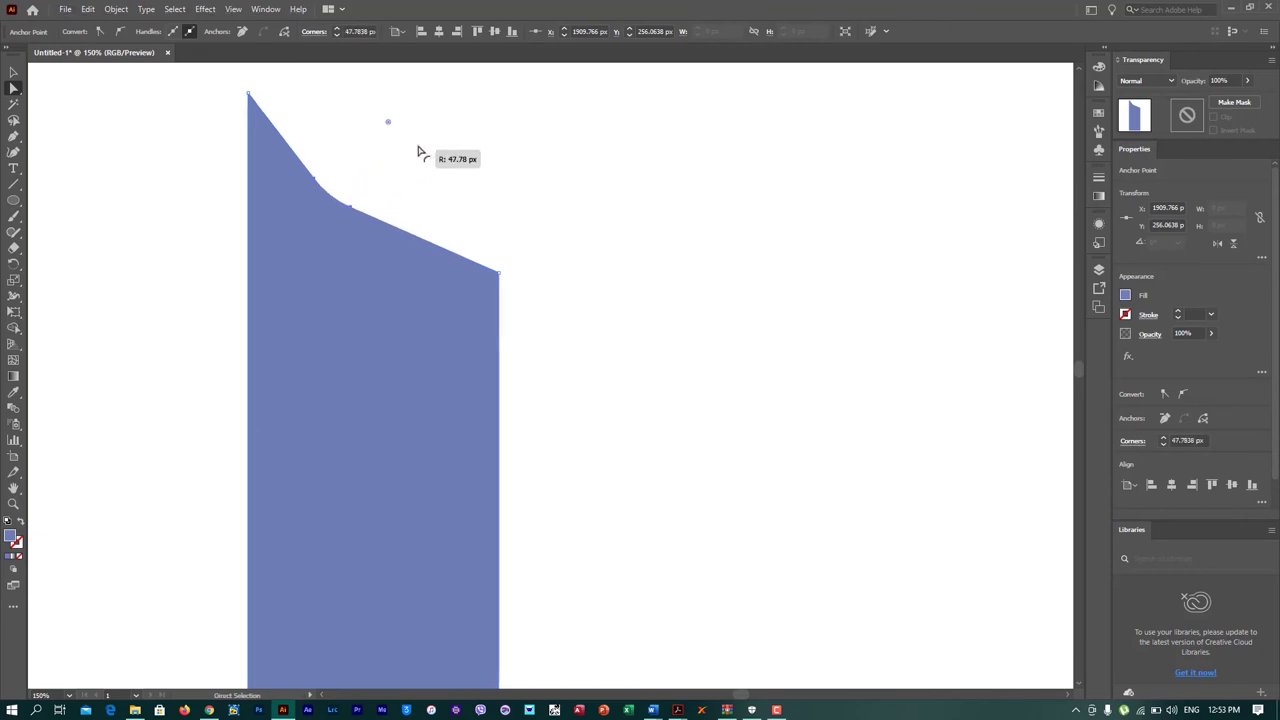
pyautogui.click(493, 276)
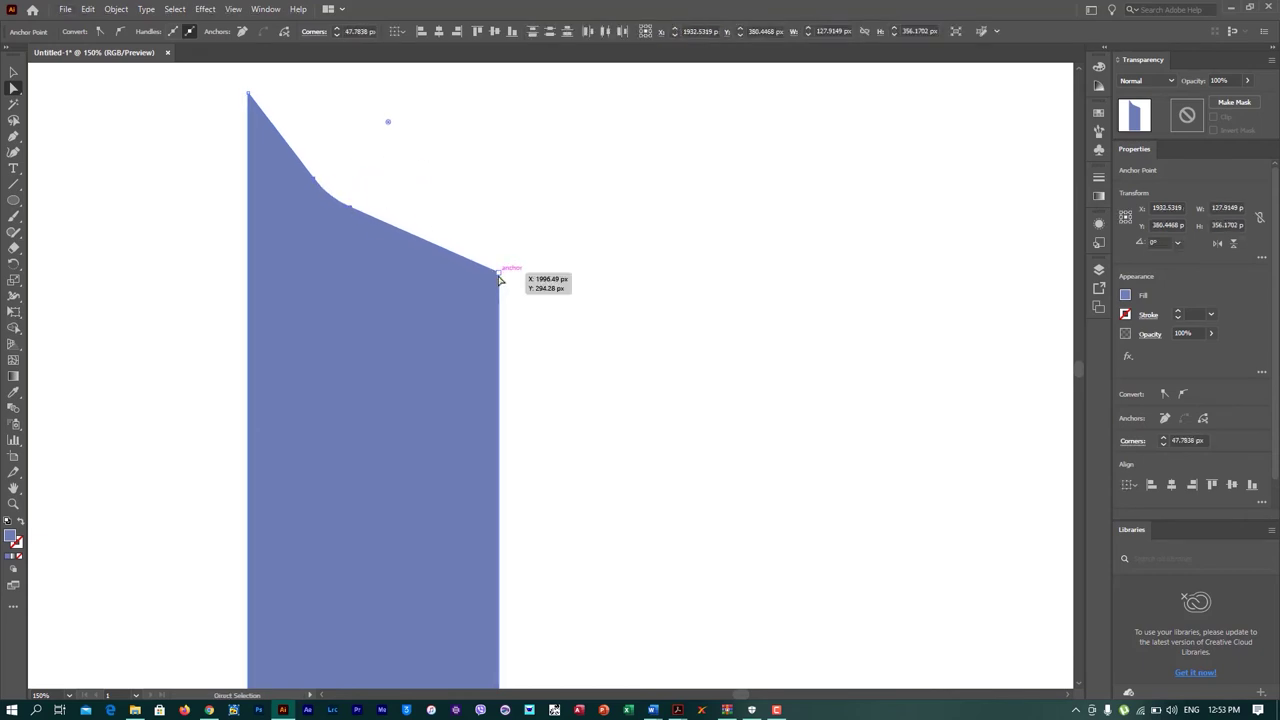
pyautogui.moveTo(485, 286); pyautogui.dragTo(451, 305)
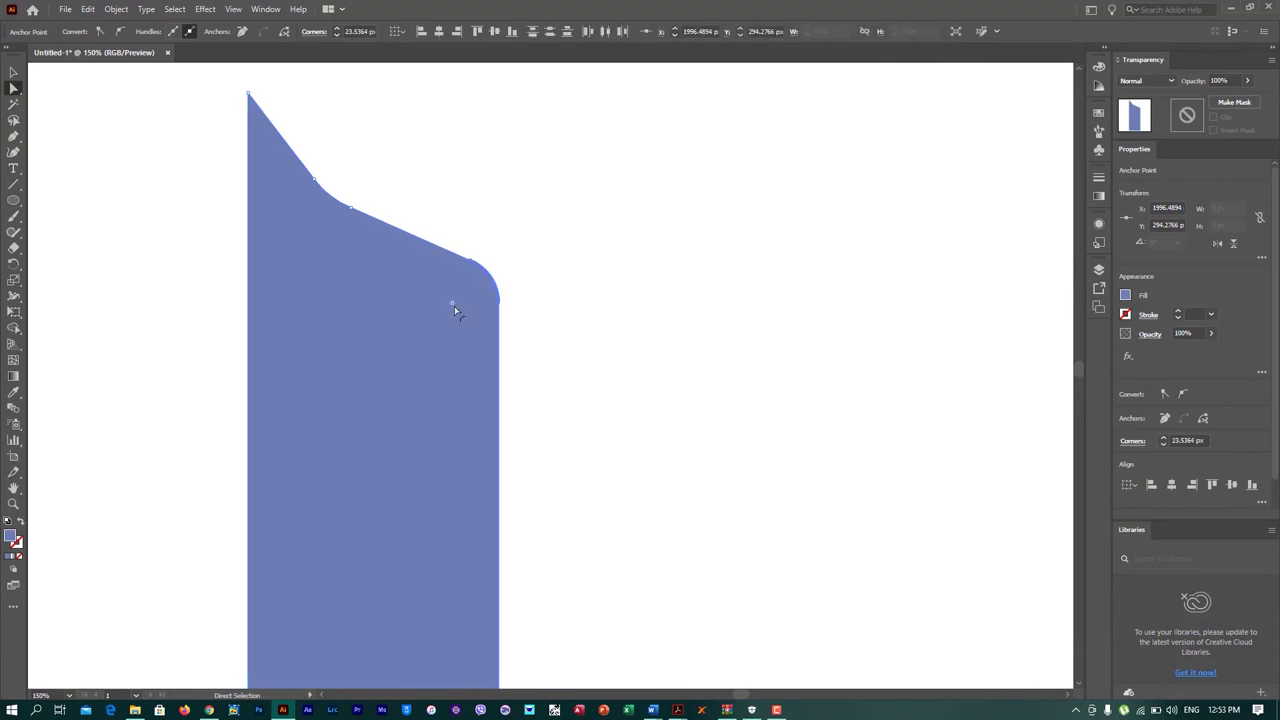
# Step: Fill the new shape with red from the Properties swatches
pyautogui.click(1126, 296)
pyautogui.click(1017, 343)
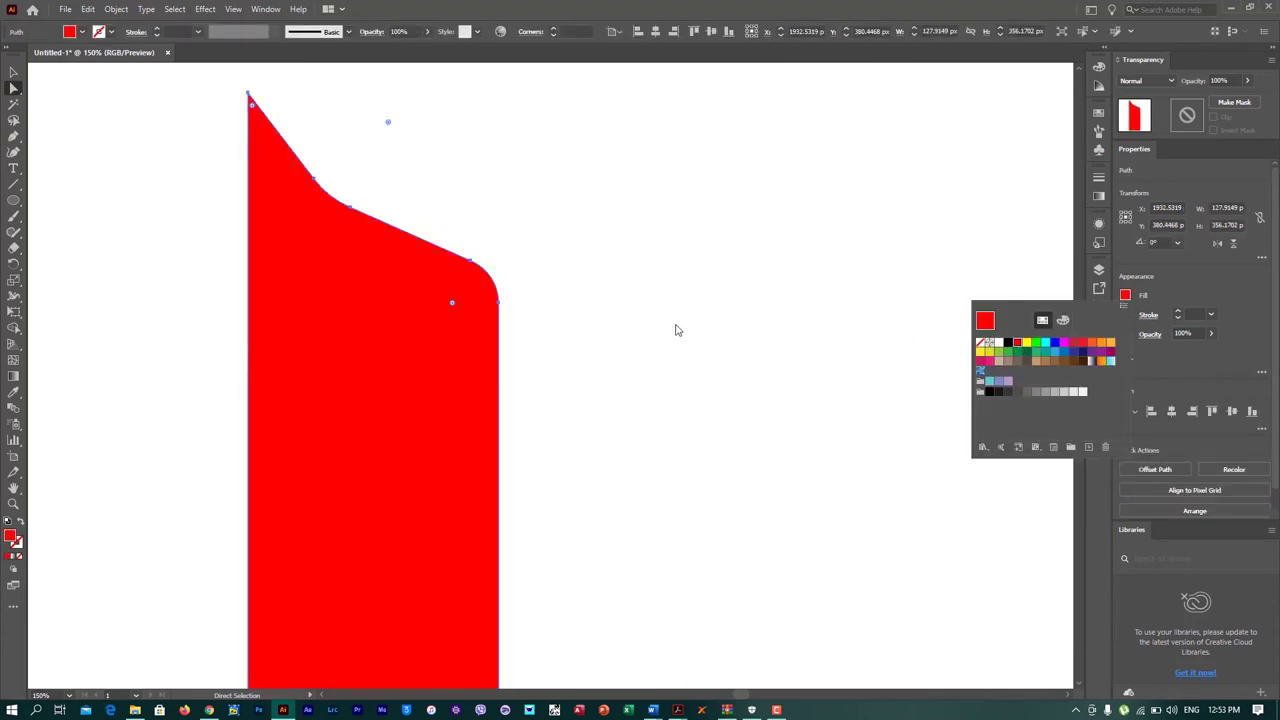
pyautogui.click(316, 183)
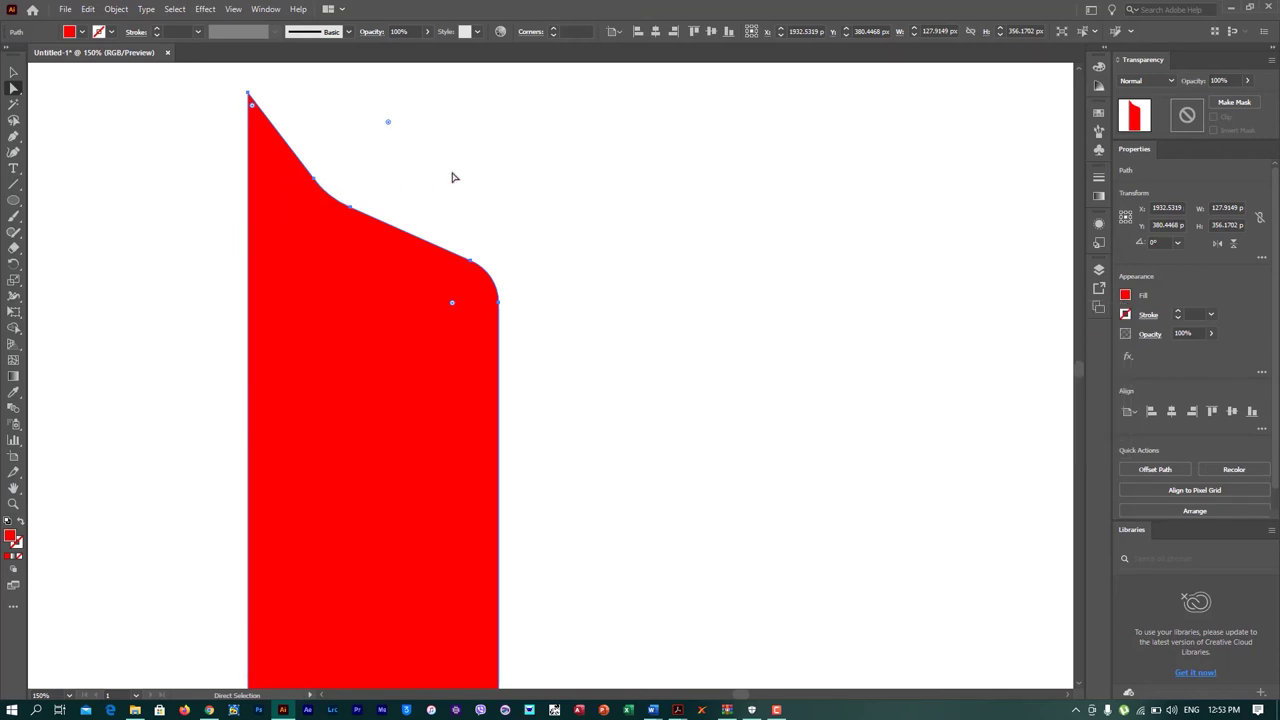
pyautogui.click(454, 177)
# Step: Keep the top-left corner sharp and increase the top-right rounding to about 37 px
pyautogui.click(334, 214)
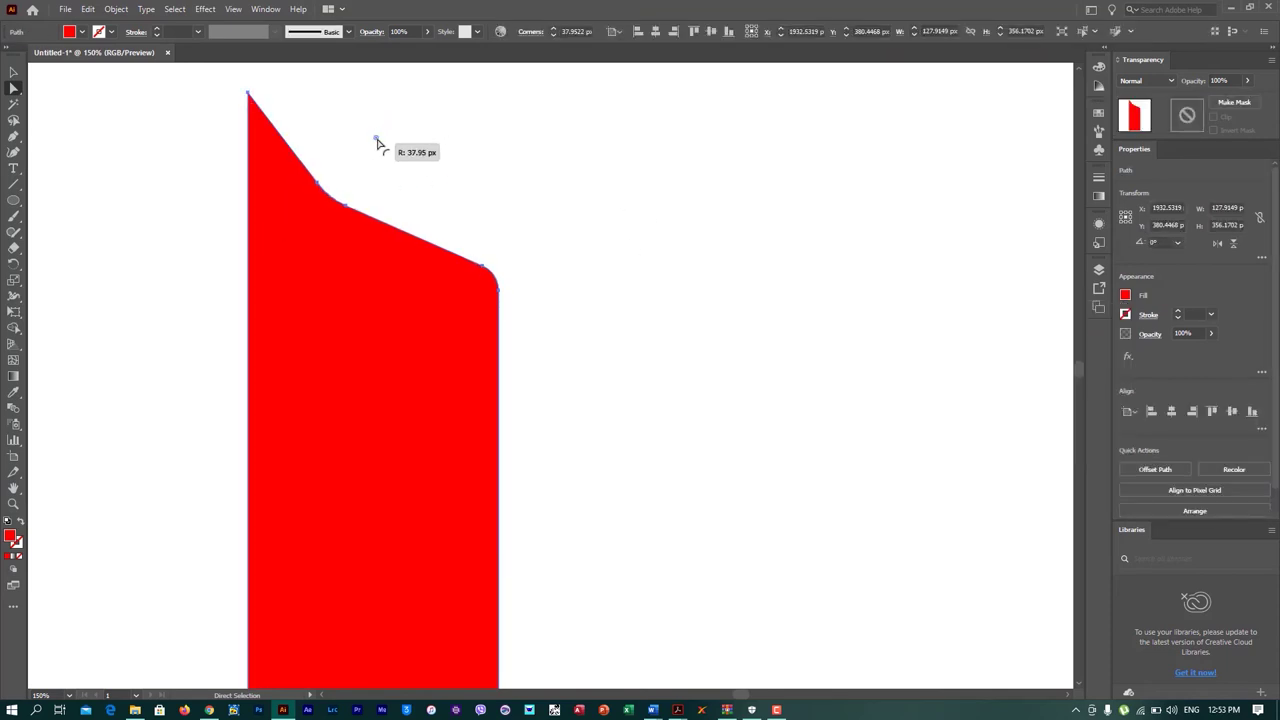
pyautogui.moveTo(252, 105)
pyautogui.mouseDown()
pyautogui.moveTo(260, 137)
pyautogui.moveTo(234, 122)
pyautogui.mouseUp()
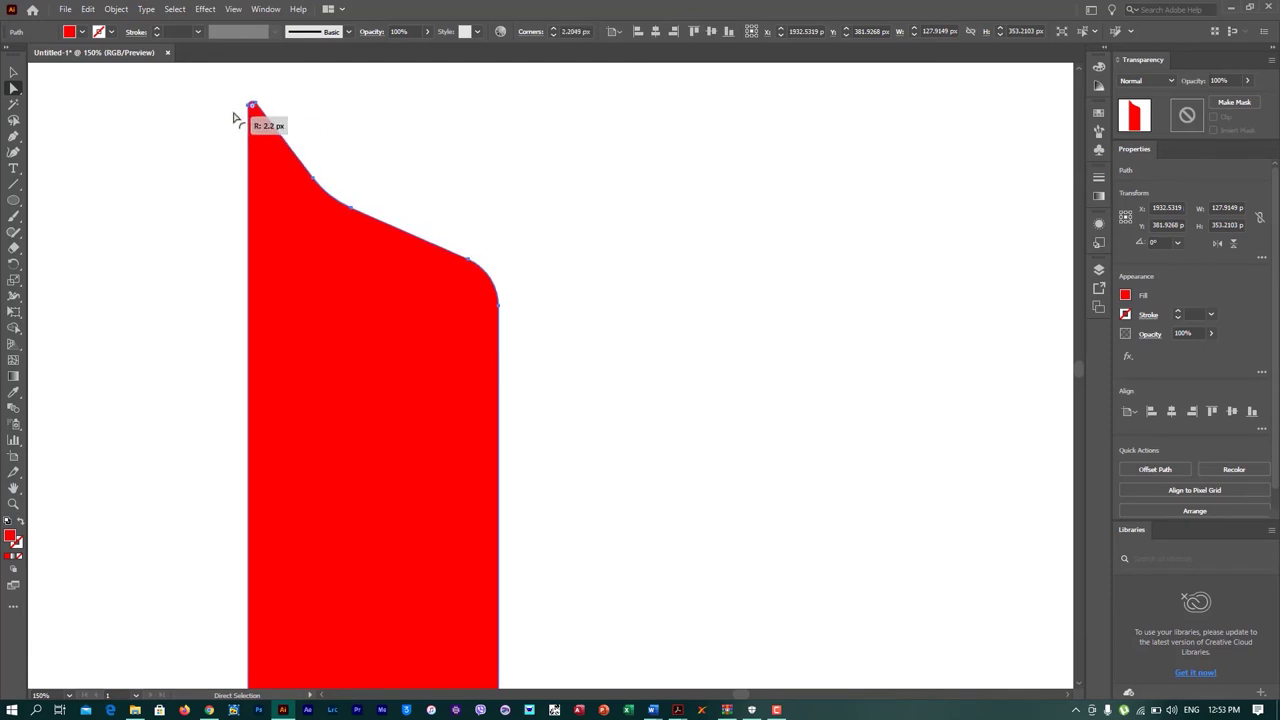
pyautogui.moveTo(234, 122); pyautogui.dragTo(250, 124)
pyautogui.moveTo(390, 124)
pyautogui.mouseDown()
pyautogui.moveTo(409, 141)
pyautogui.moveTo(380, 151)
pyautogui.moveTo(409, 191)
pyautogui.mouseUp()
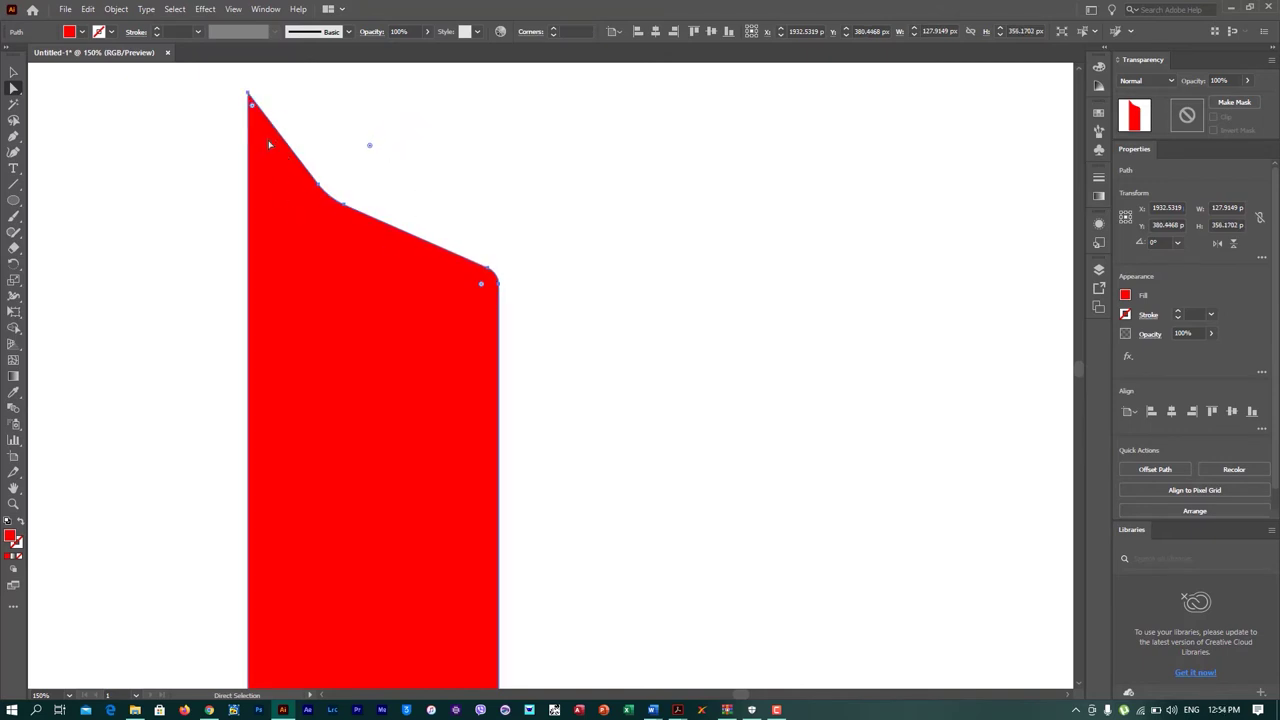
# Step: Convert the red shape's middle top point into a smooth S-curve bulging at the top-left
pyautogui.press('p')
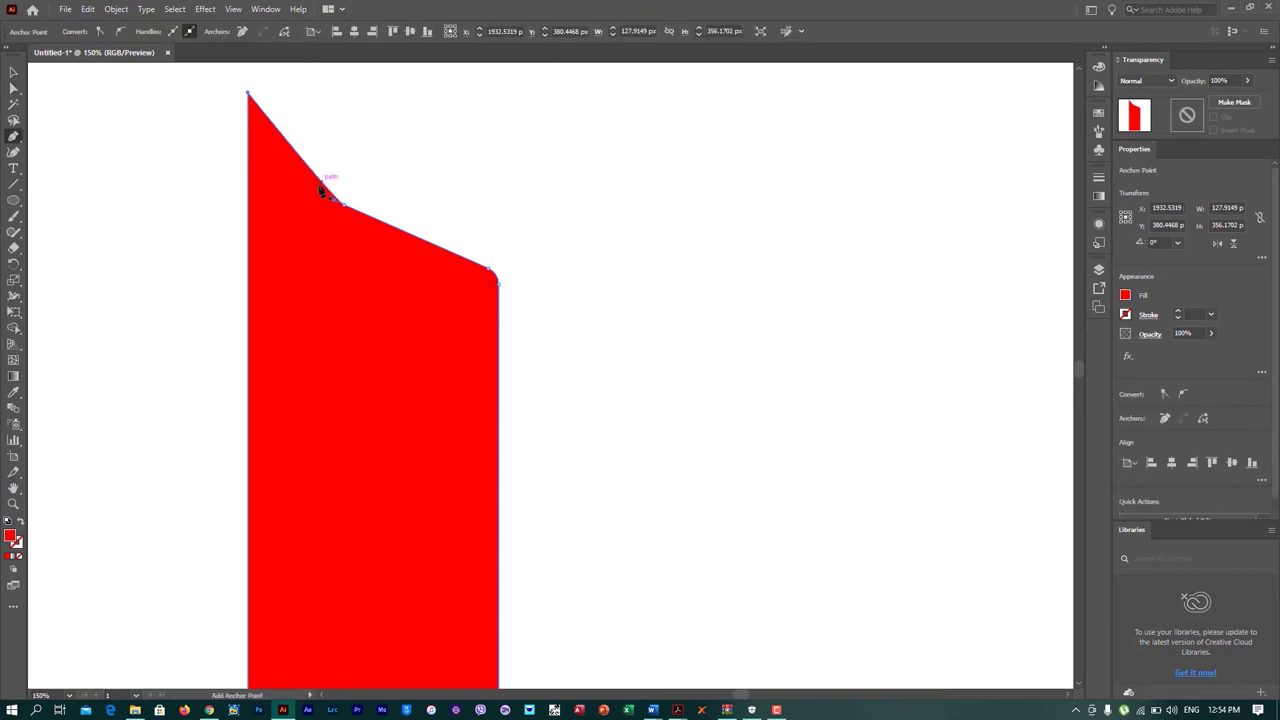
pyautogui.moveTo(343, 207)
pyautogui.mouseDown()
pyautogui.moveTo(285, 124)
pyautogui.moveTo(320, 90)
pyautogui.mouseUp()
pyautogui.moveTo(370, 322); pyautogui.dragTo(353, 264)
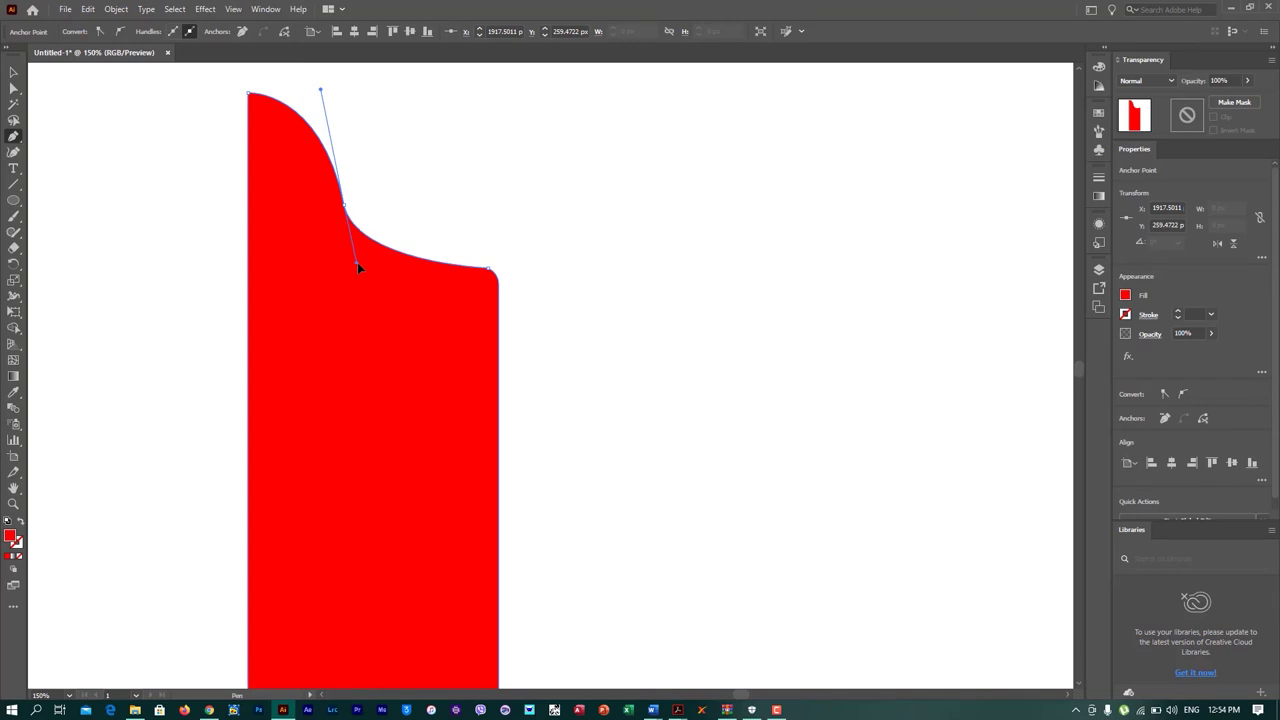
pyautogui.moveTo(357, 262); pyautogui.dragTo(354, 259)
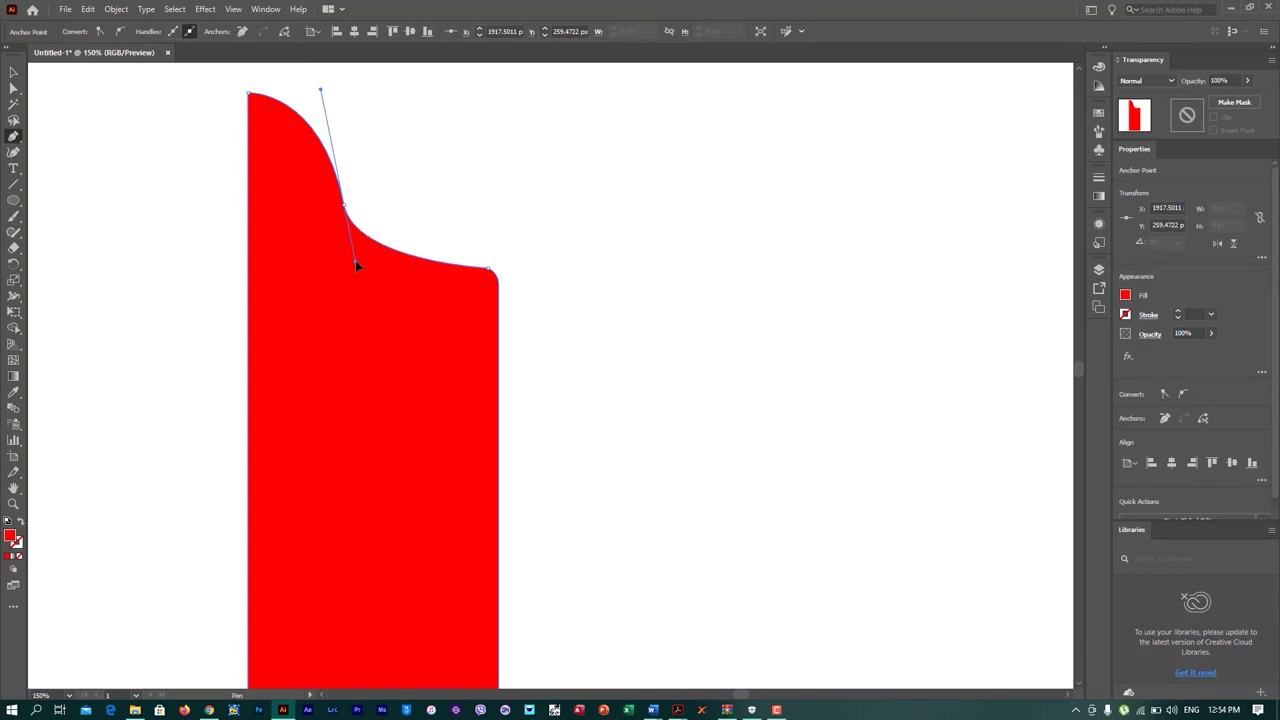
pyautogui.keyDown('alt'); pyautogui.click(343, 205); pyautogui.keyUp('alt')
pyautogui.moveTo(343, 205)
pyautogui.mouseDown()
pyautogui.moveTo(322, 90)
pyautogui.moveTo(343, 91)
pyautogui.mouseUp()
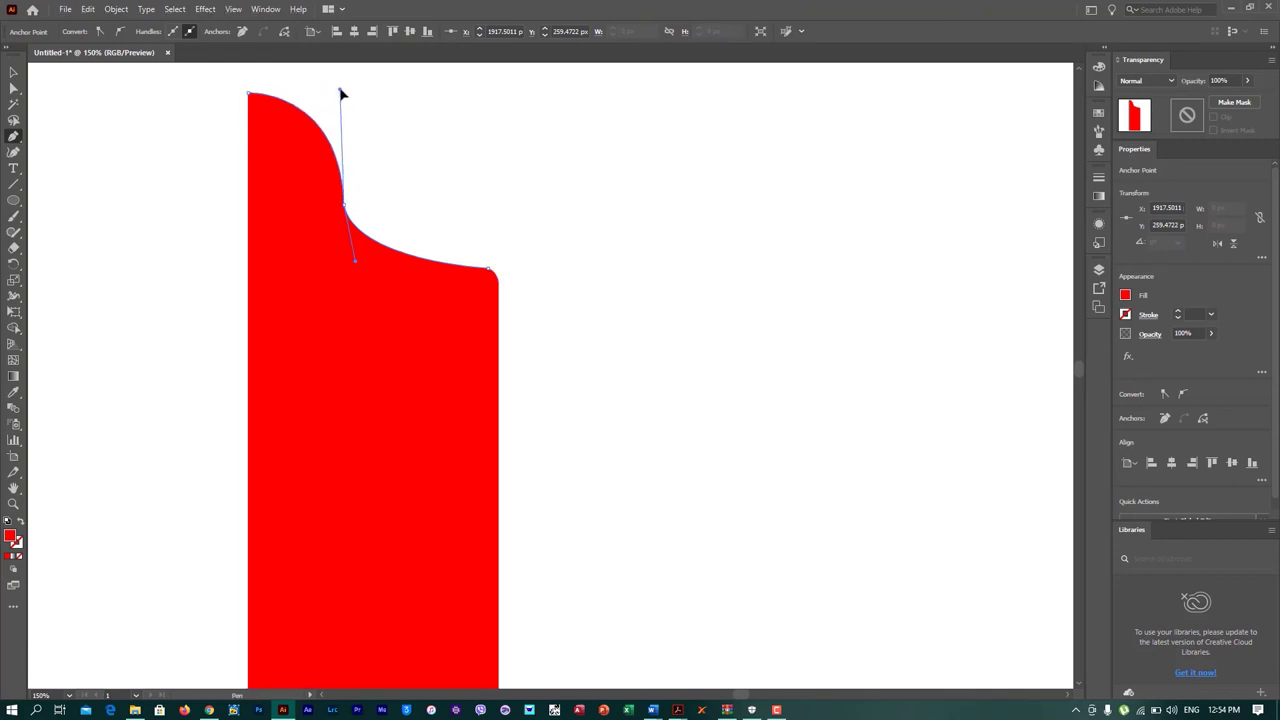
pyautogui.scroll(-3, 494, 412)
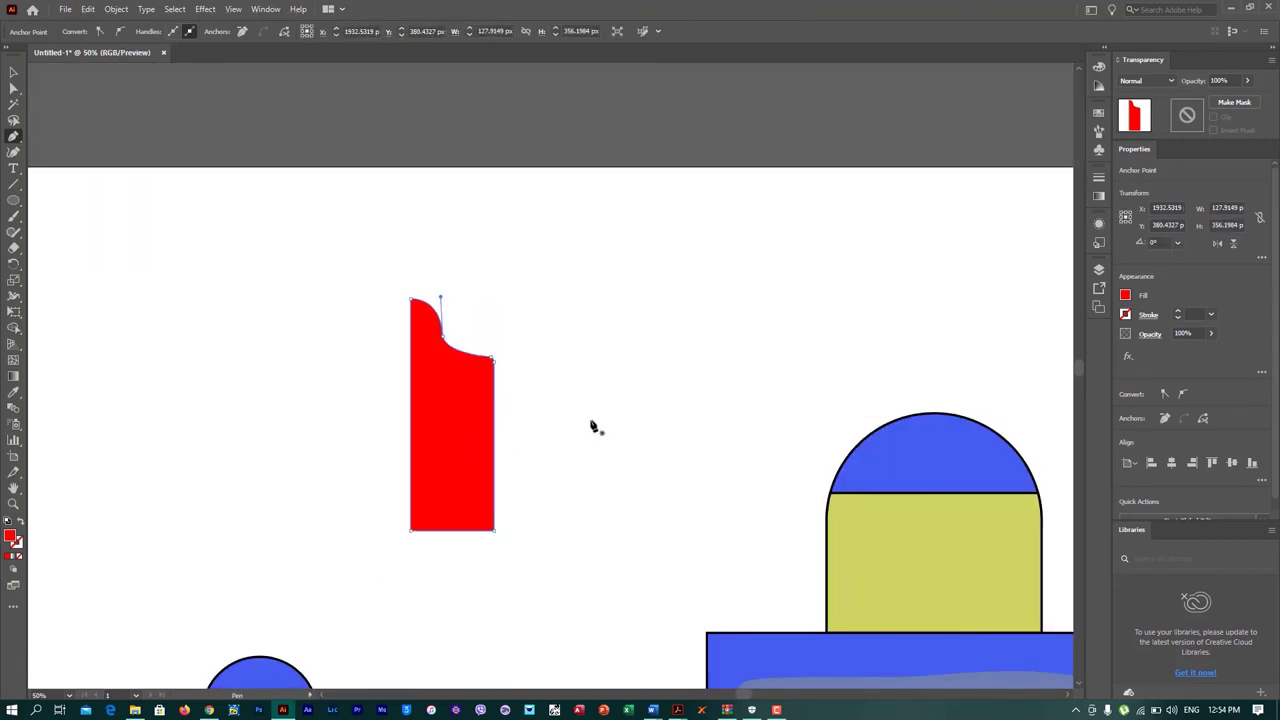
# Step: Copy the red half-shape, reflect it vertically, and butt it against the original
pyautogui.press('v')
pyautogui.moveTo(469, 428); pyautogui.dragTo(357, 425)
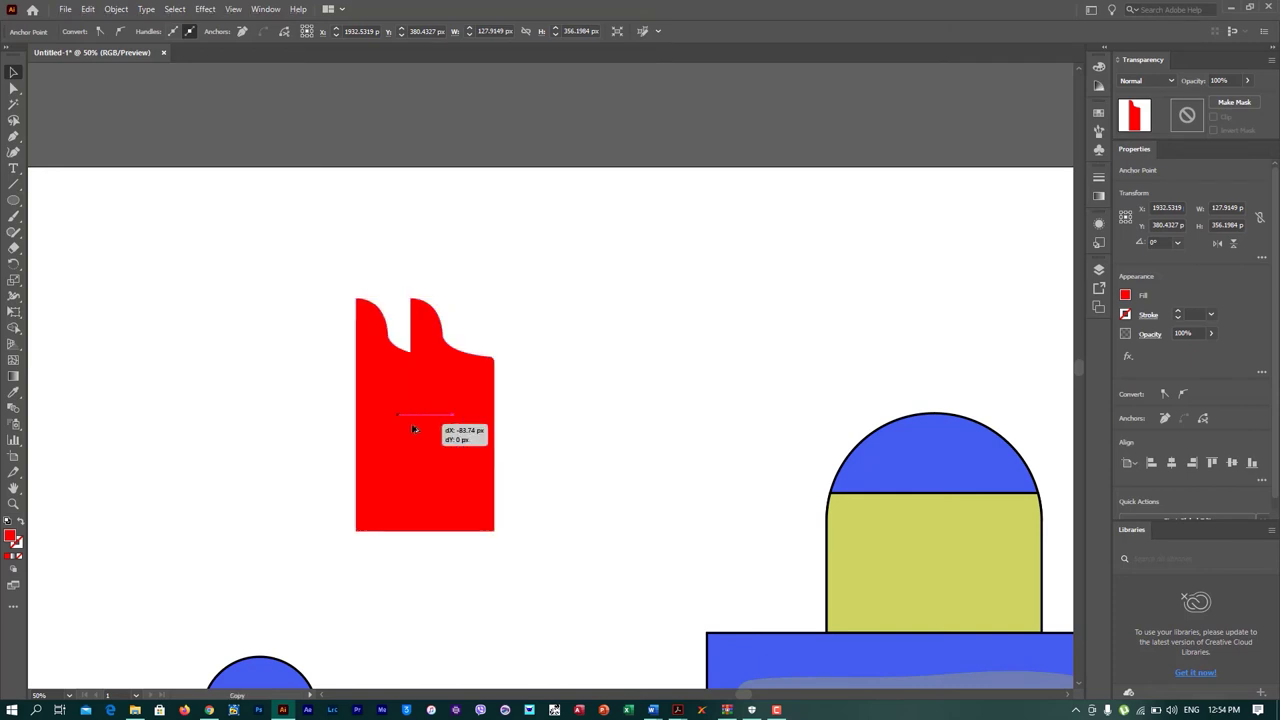
pyautogui.rightClick(357, 425)
pyautogui.moveTo(399, 341)
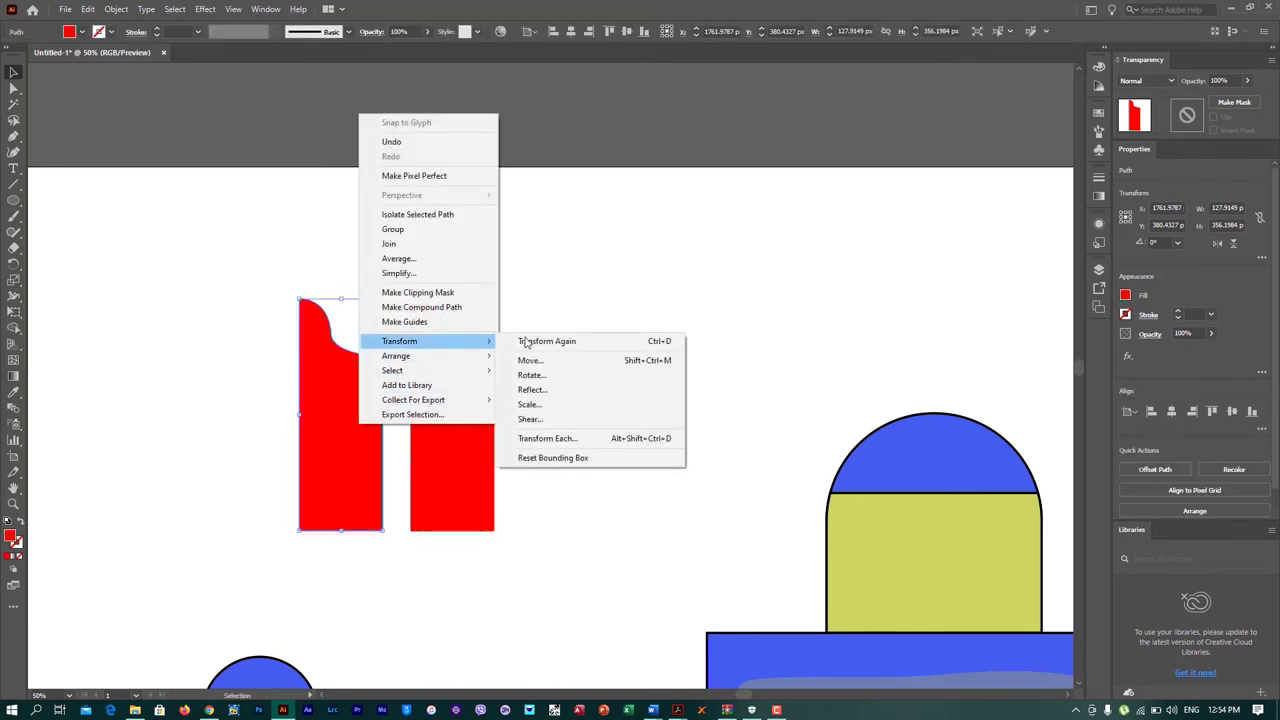
pyautogui.click(539, 396)
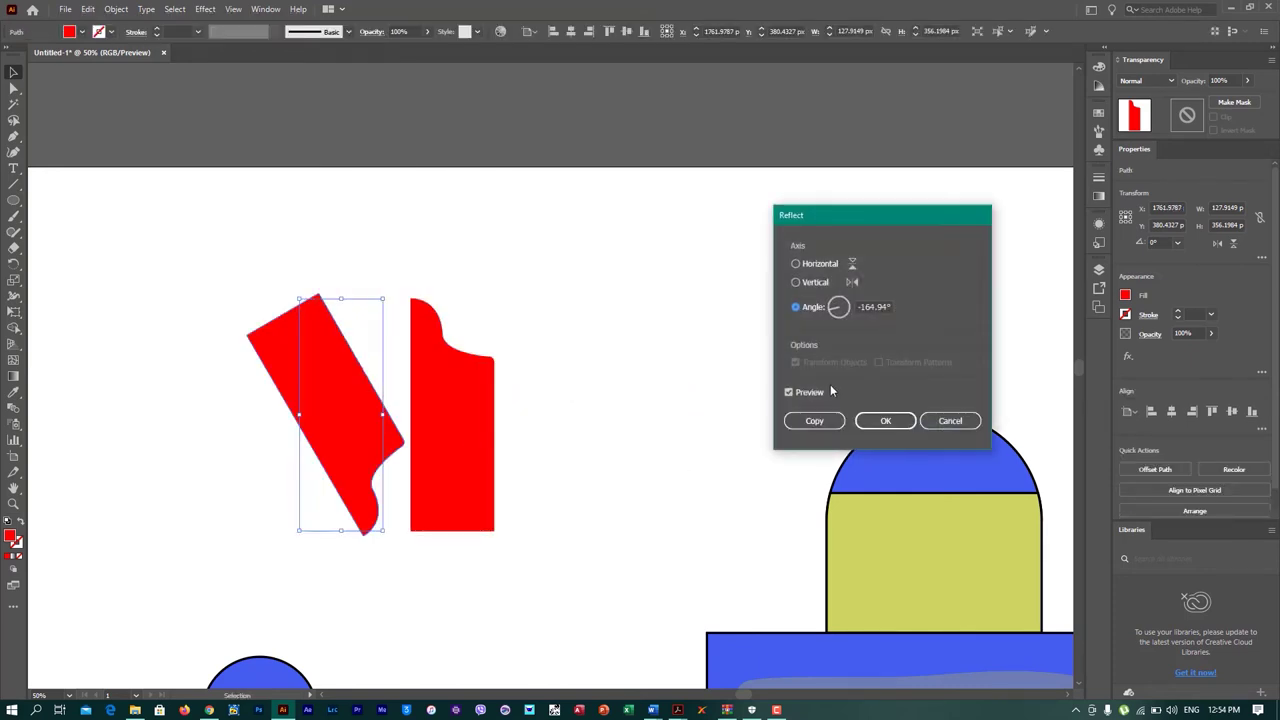
pyautogui.click(796, 282)
pyautogui.click(885, 421)
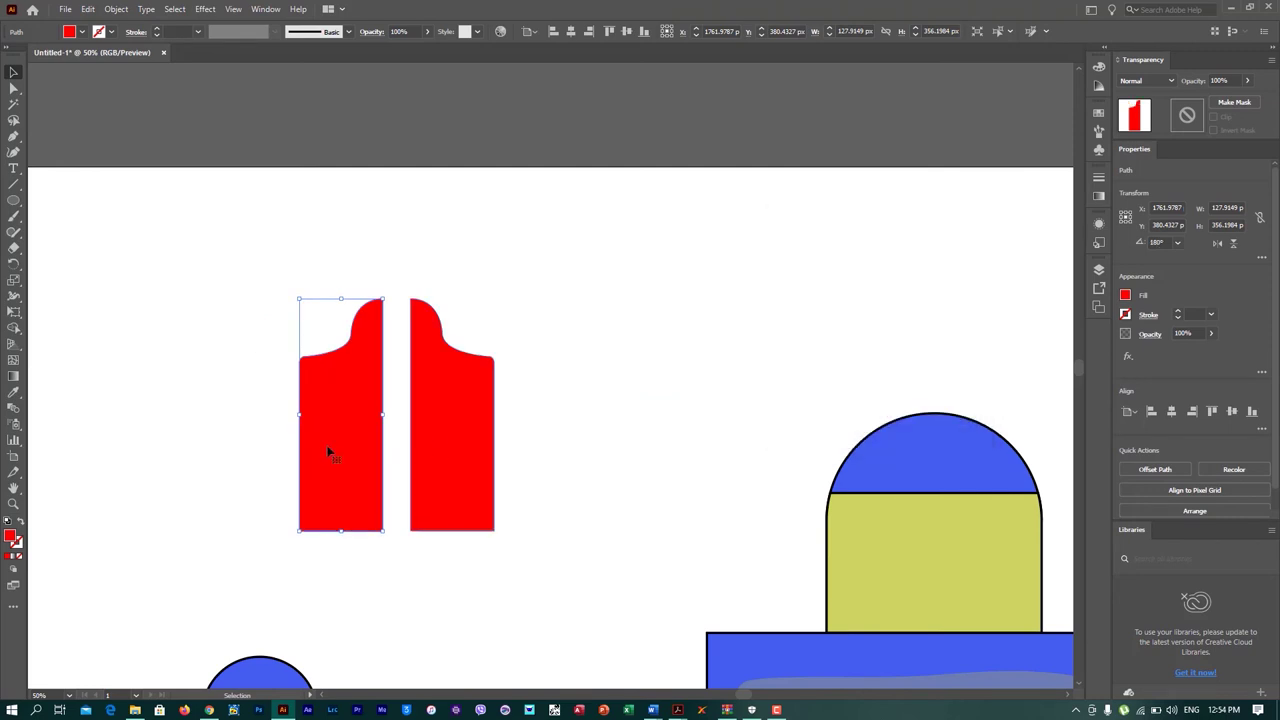
pyautogui.moveTo(350, 432); pyautogui.dragTo(379, 428)
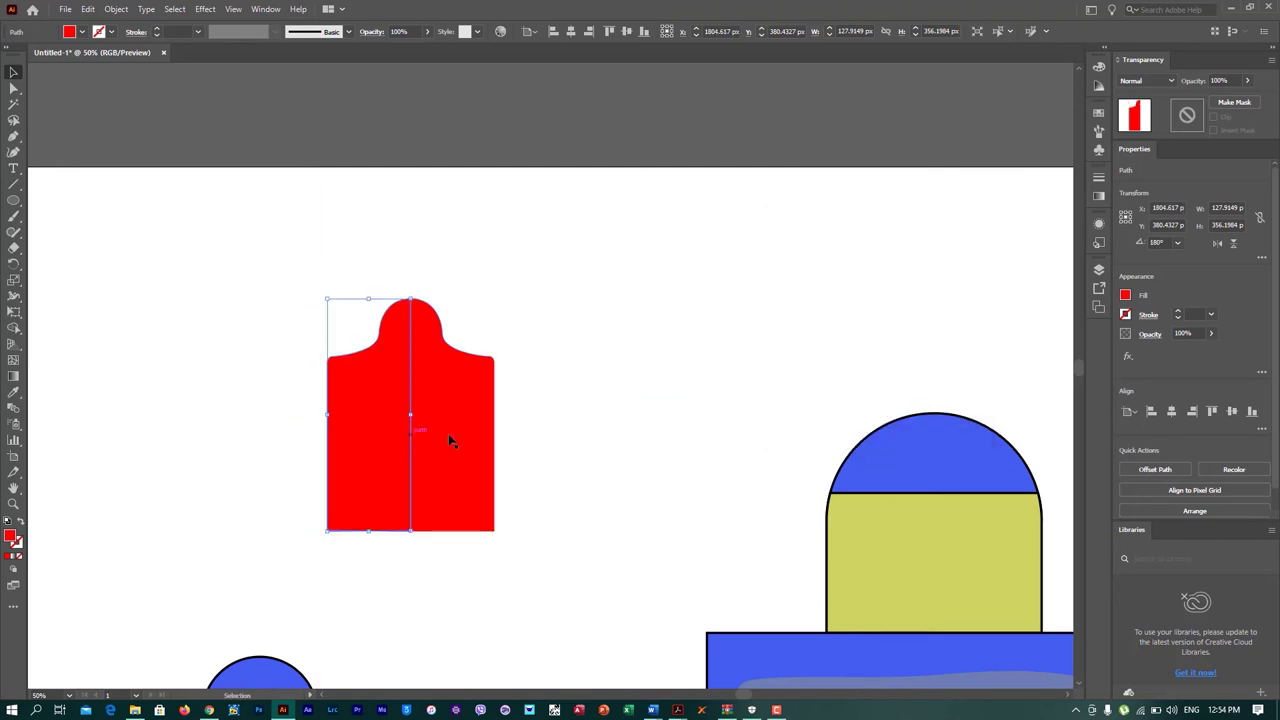
pyautogui.click(580, 400)
pyautogui.moveTo(609, 366); pyautogui.dragTo(308, 489)
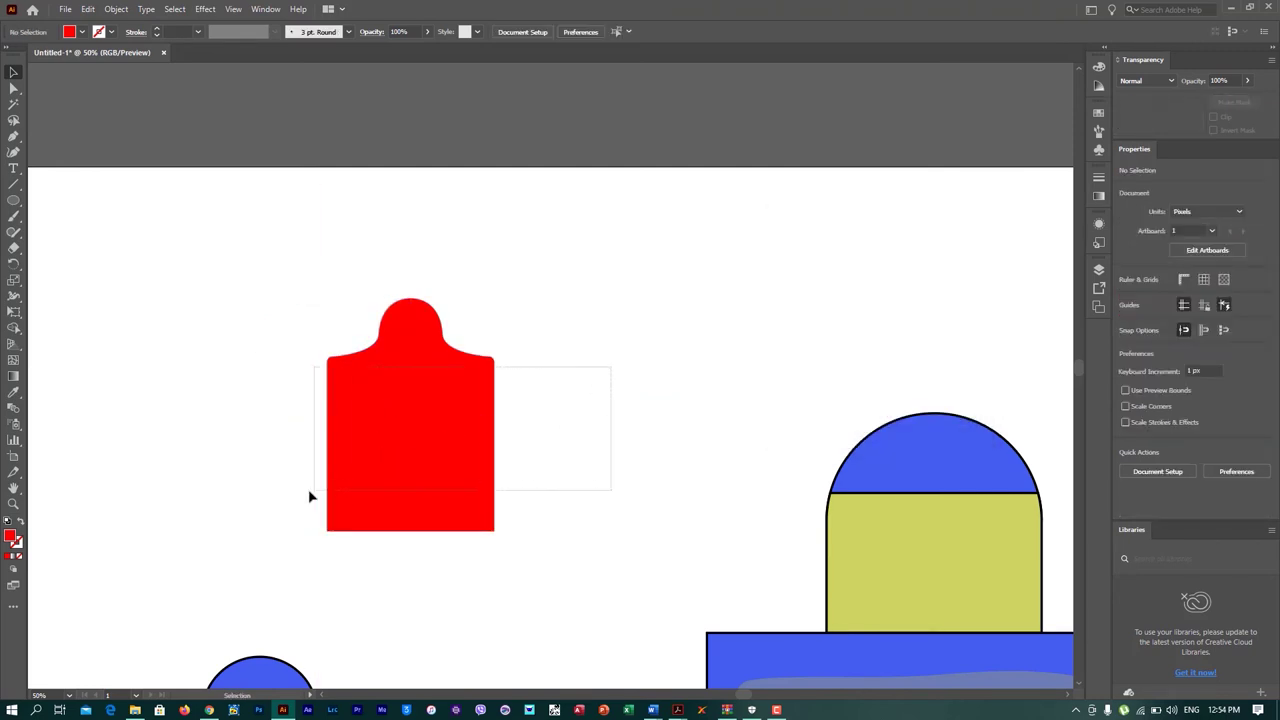
# Step: Unite the two red halves with Pathfinder and narrow the result to about 150 px wide
pyautogui.hotkey('ctrl', 'j')
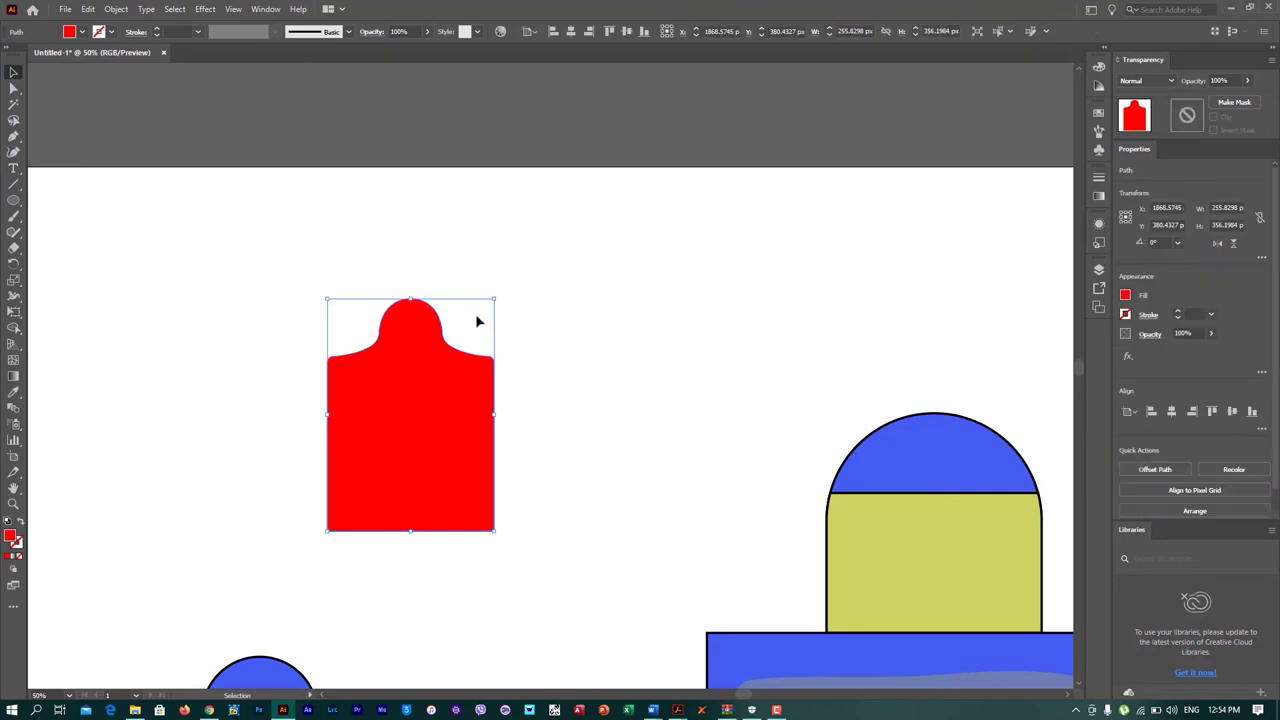
pyautogui.click(500, 427)
pyautogui.moveTo(612, 366); pyautogui.dragTo(314, 490)
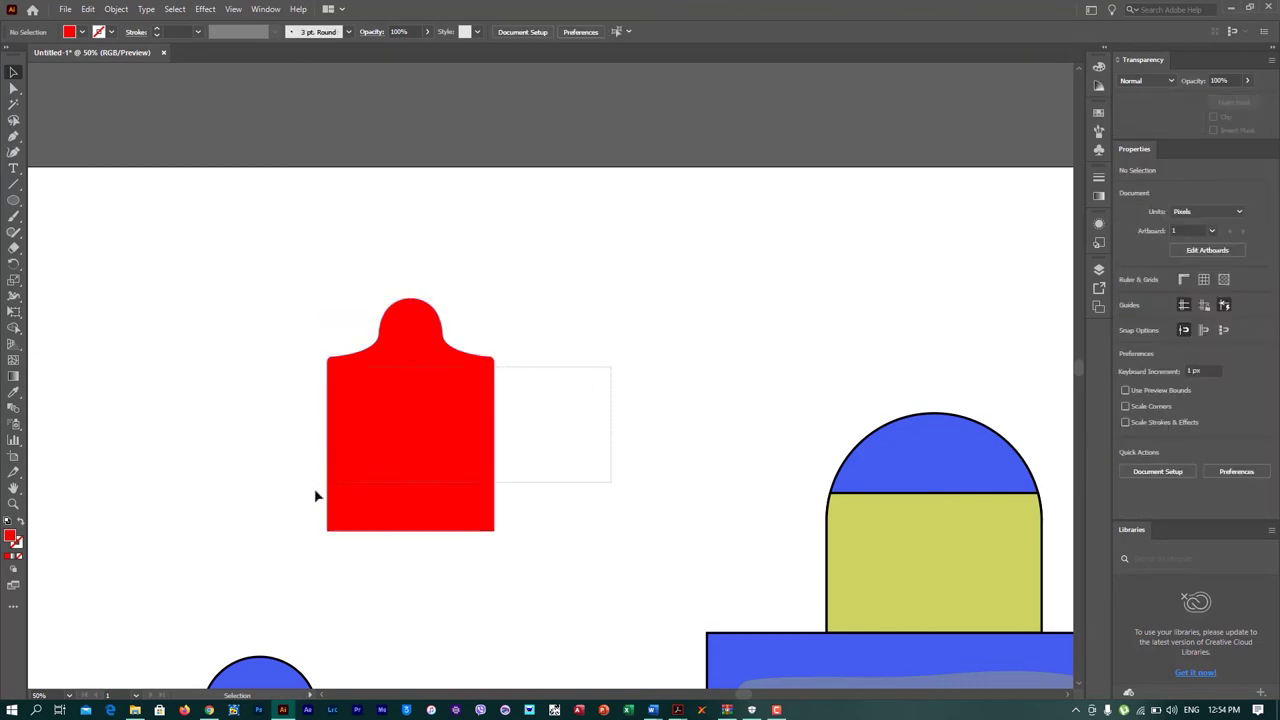
pyautogui.click(1127, 468)
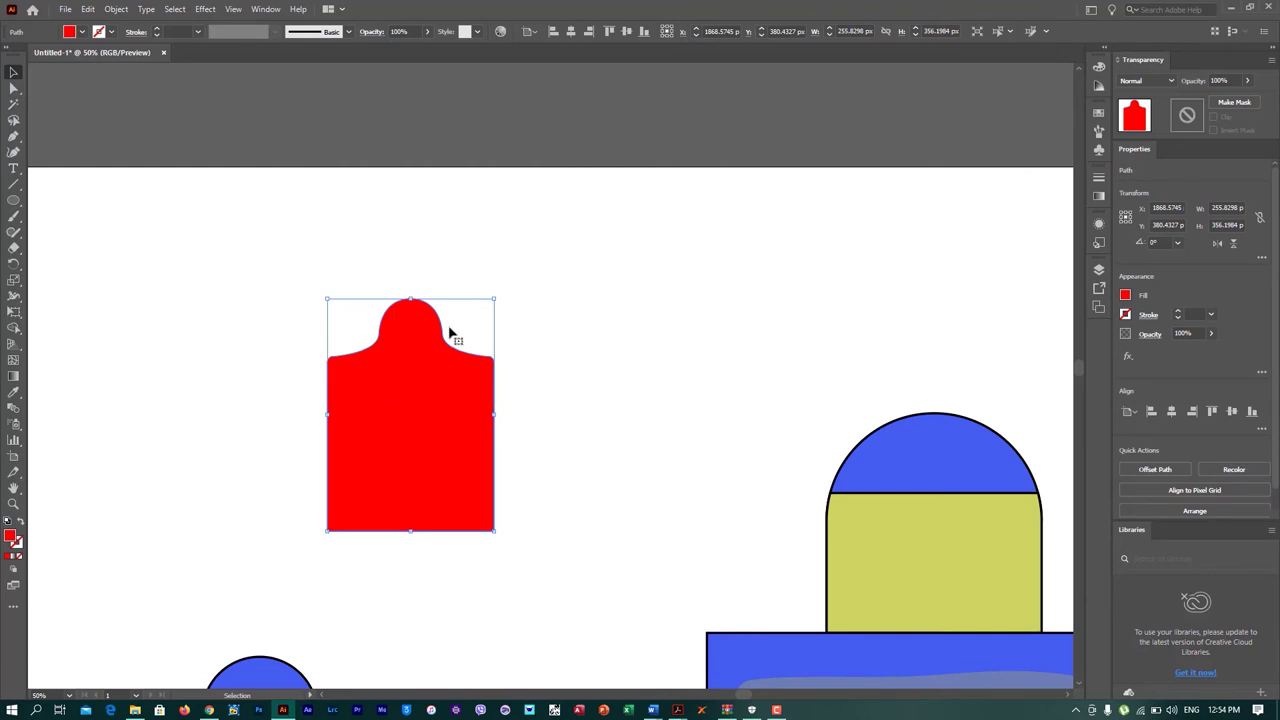
pyautogui.moveTo(496, 414)
pyautogui.mouseDown()
pyautogui.moveTo(426, 409)
pyautogui.moveTo(425, 378)
pyautogui.mouseUp()
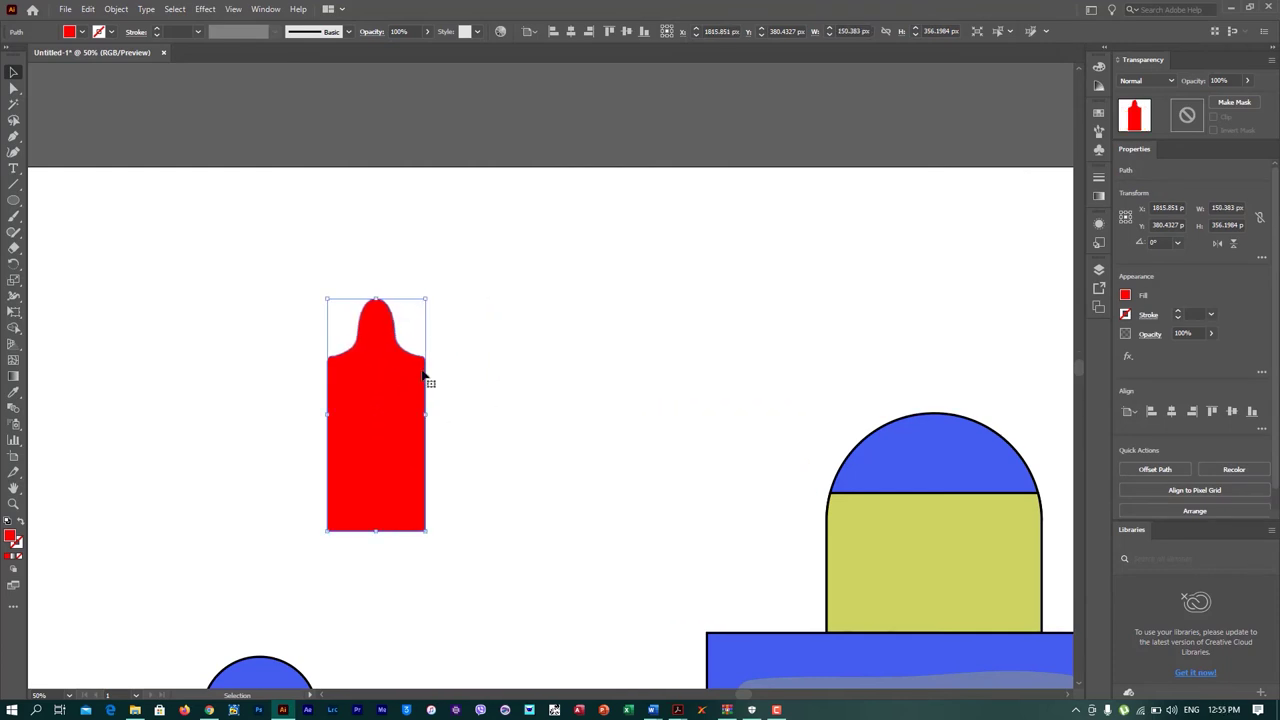
# Step: Give the red onion-dome door a black 1 pt outline
pyautogui.scroll(2, 381, 440)
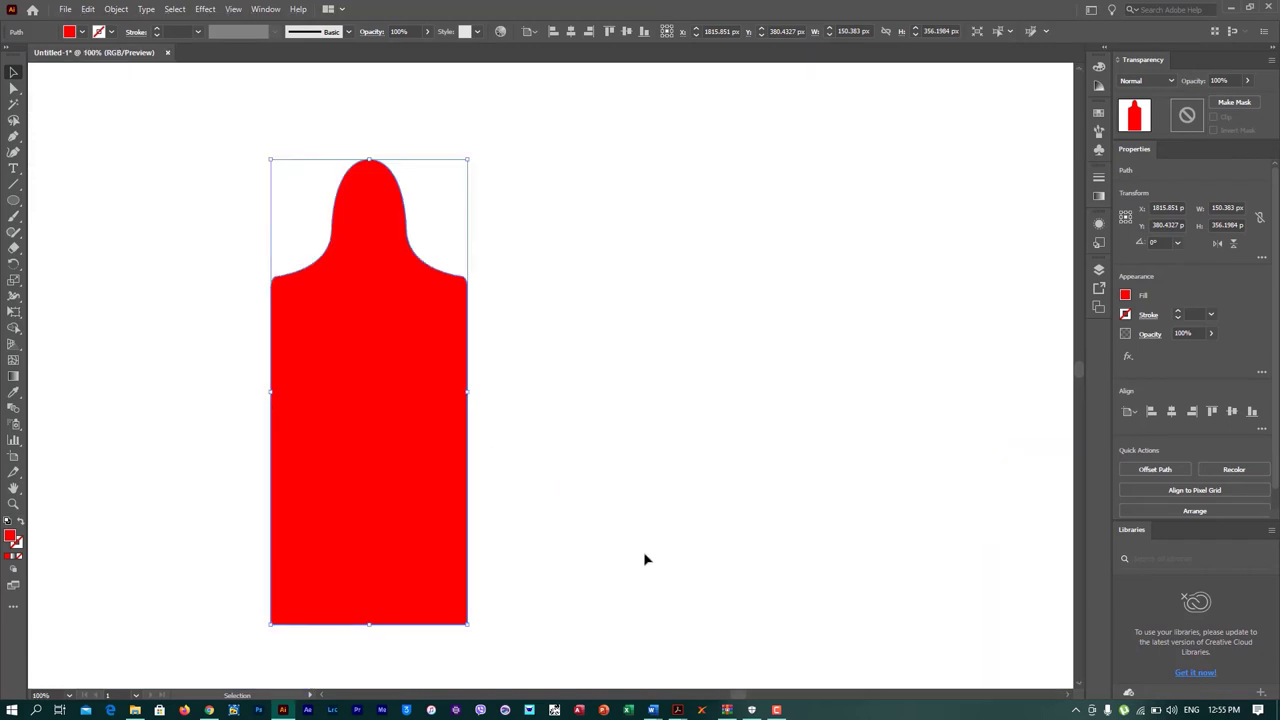
pyautogui.click(1124, 315)
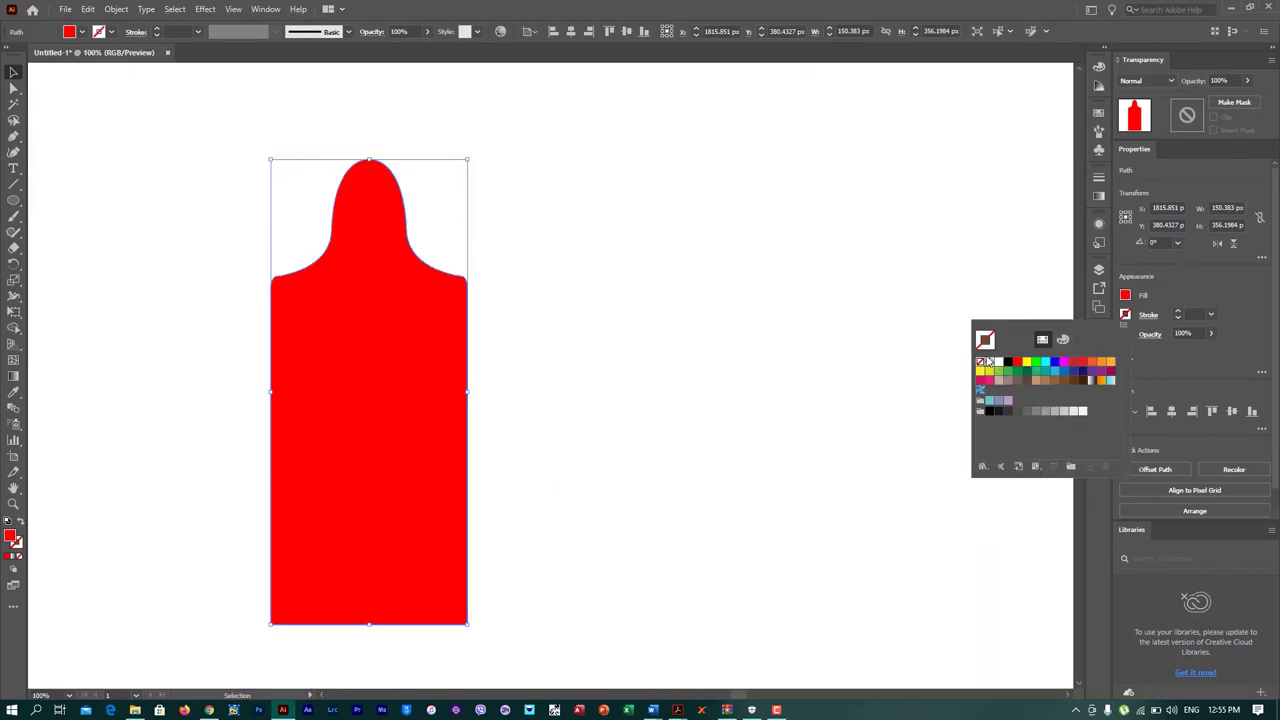
pyautogui.click(1008, 362)
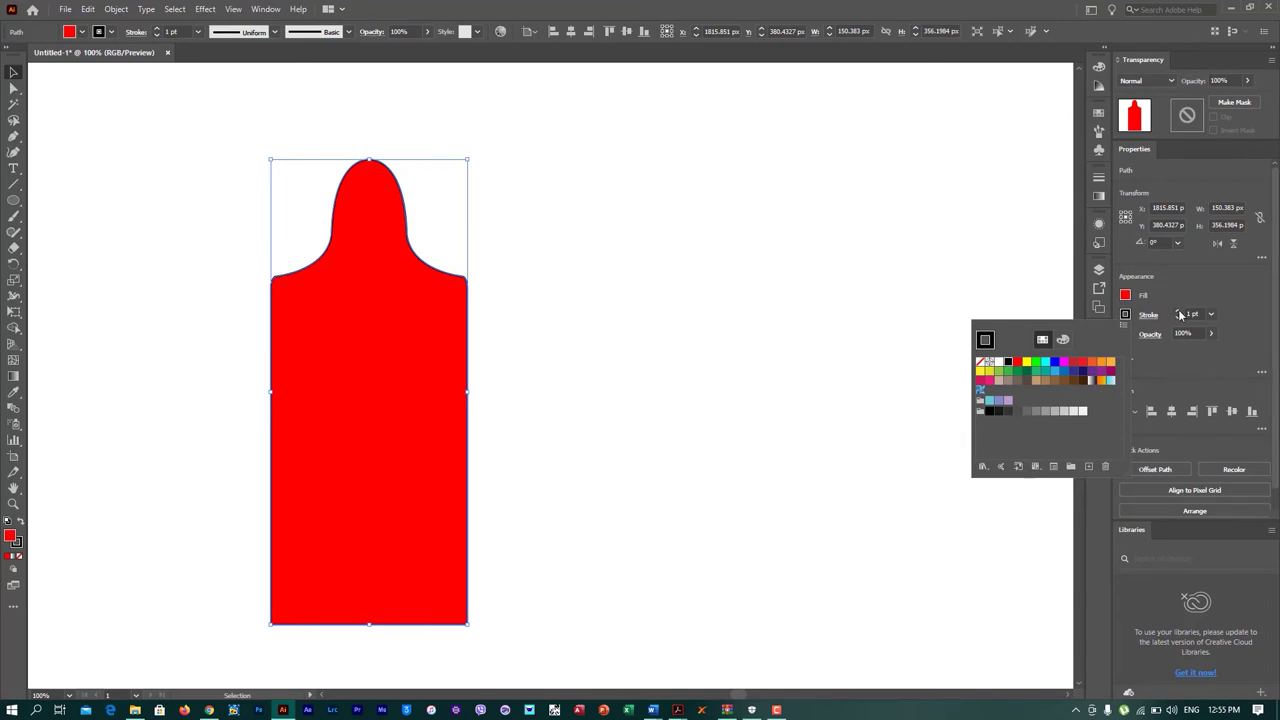
pyautogui.click(736, 380)
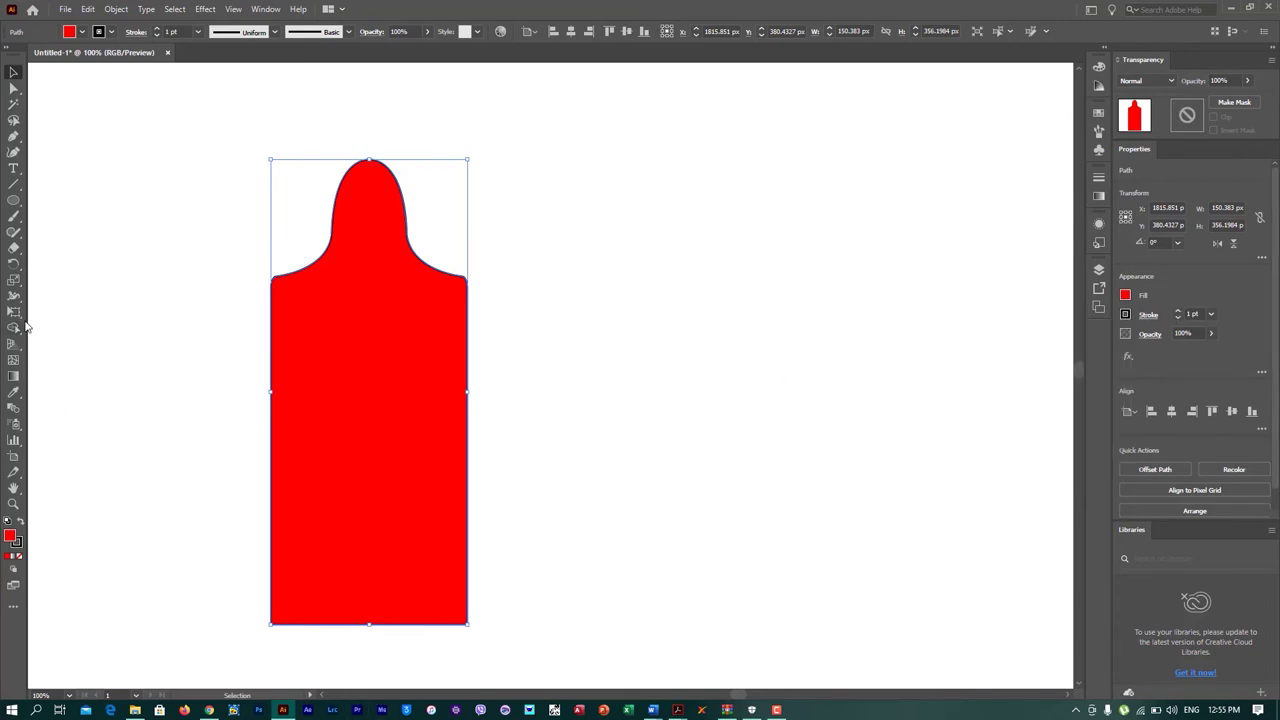
# Step: Widen the bottle's outline at its bottom-right and bottom-left corners with the Width tool
pyautogui.click(14, 296)
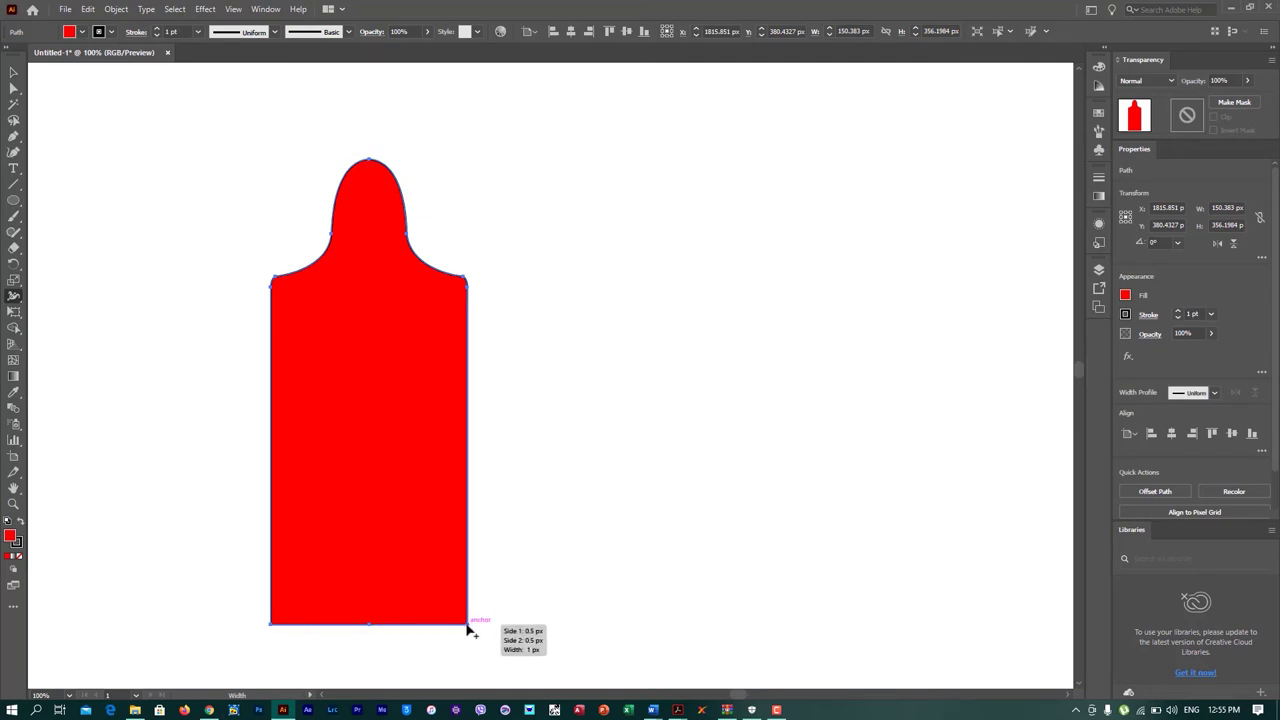
pyautogui.scroll(1, 463, 628)
pyautogui.scroll(-1, 463, 628)
pyautogui.scroll(2, 463, 628)
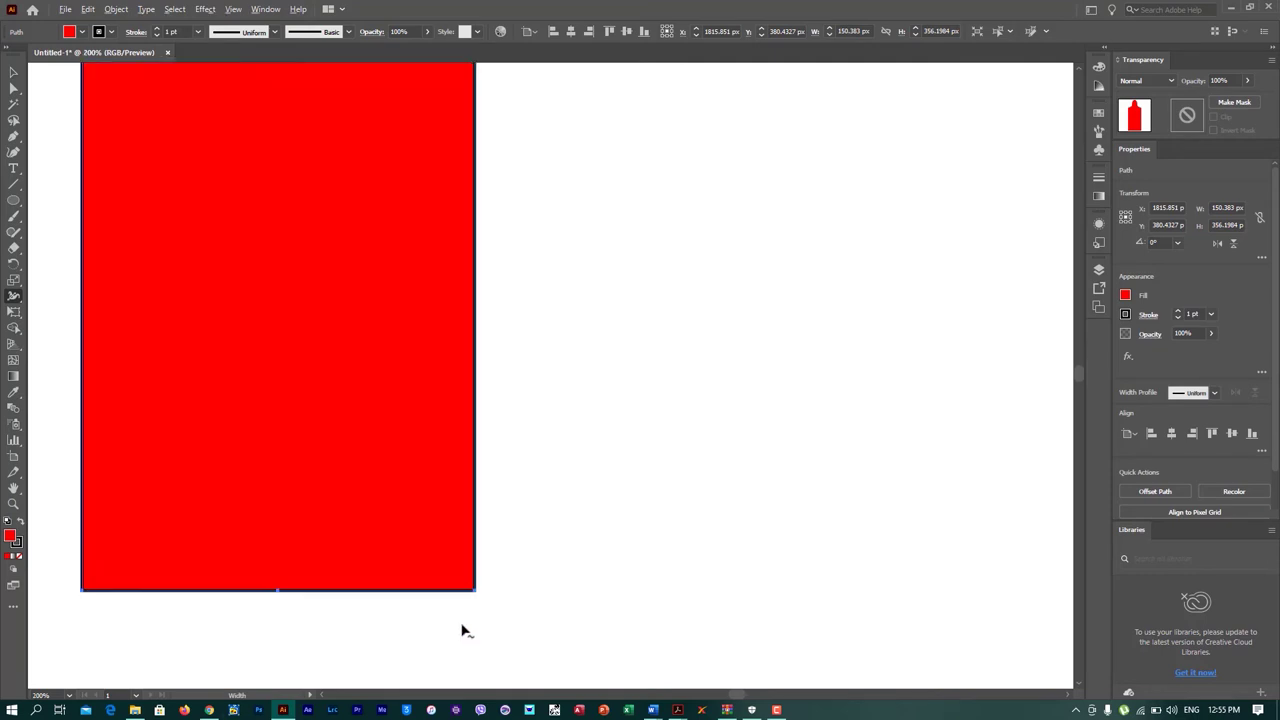
pyautogui.moveTo(475, 591)
pyautogui.mouseDown()
pyautogui.moveTo(461, 590)
pyautogui.moveTo(480, 599)
pyautogui.mouseUp()
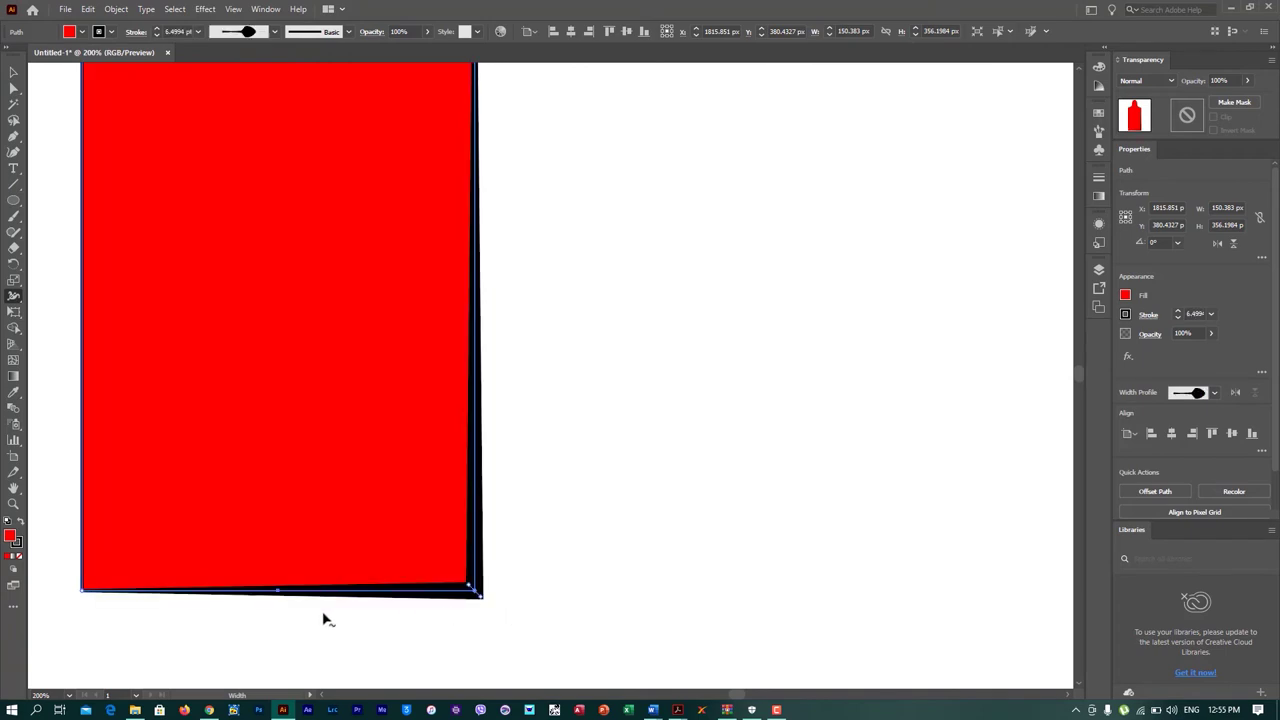
pyautogui.moveTo(71, 595); pyautogui.dragTo(93, 594)
# Step: Taper the outline to nothing at the bottle's top anchor, then deselect and zoom out
pyautogui.keyDown('alt'); pyautogui.scroll(-1, 254, 500); pyautogui.keyUp('alt')
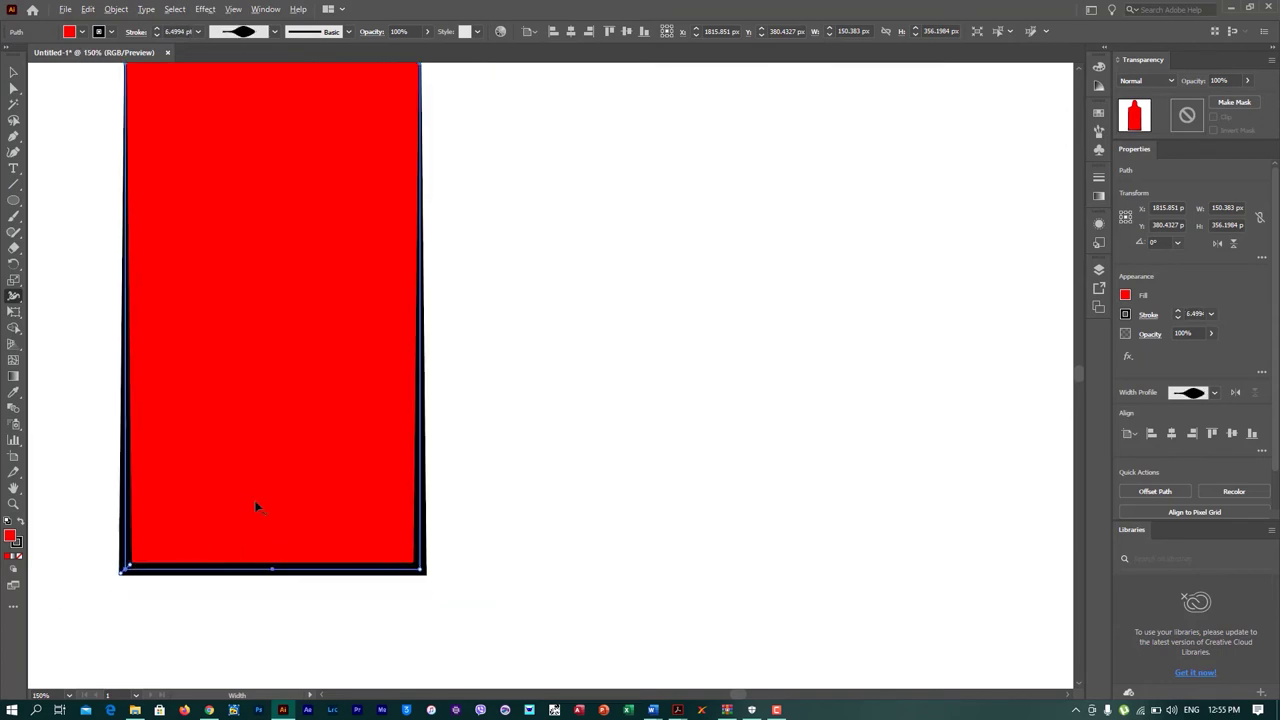
pyautogui.keyDown('alt'); pyautogui.scroll(-2, 254, 500); pyautogui.keyUp('alt')
pyautogui.keyDown('alt'); pyautogui.scroll(1, 236, 380); pyautogui.keyUp('alt')
pyautogui.keyDown('alt'); pyautogui.scroll(1, 303, 208); pyautogui.keyUp('alt')
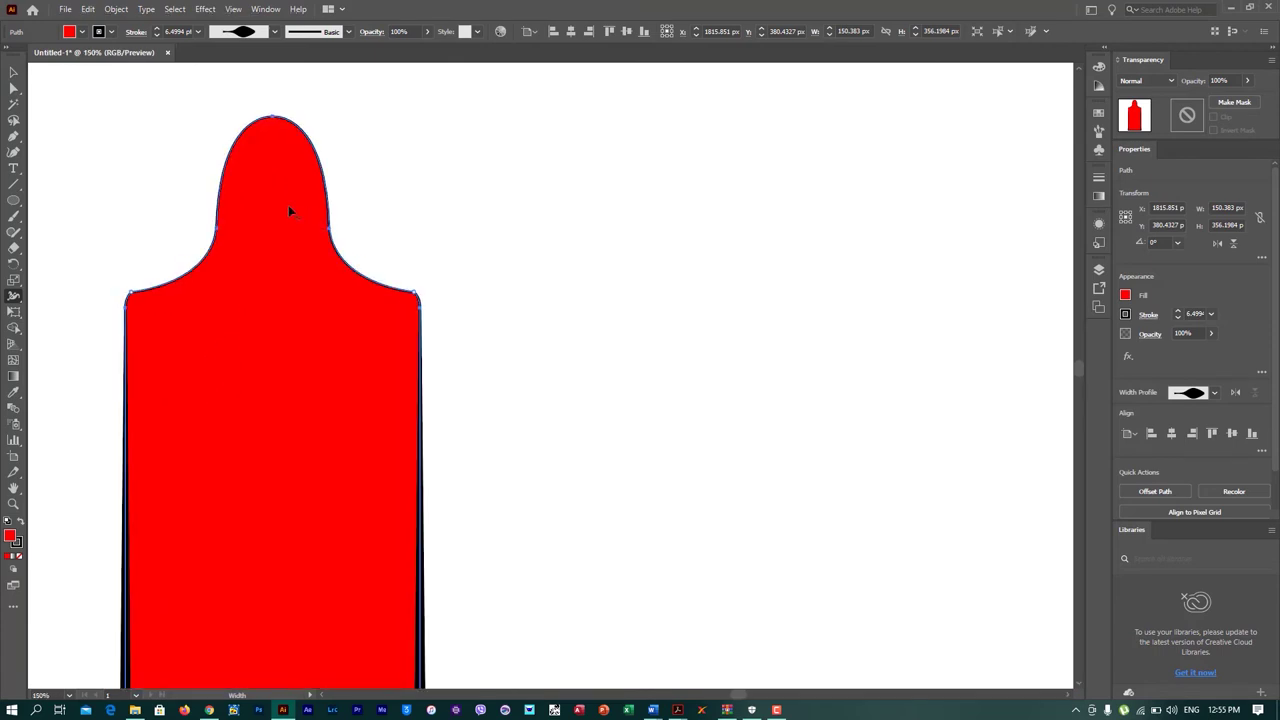
pyautogui.moveTo(272, 133); pyautogui.dragTo(281, 141)
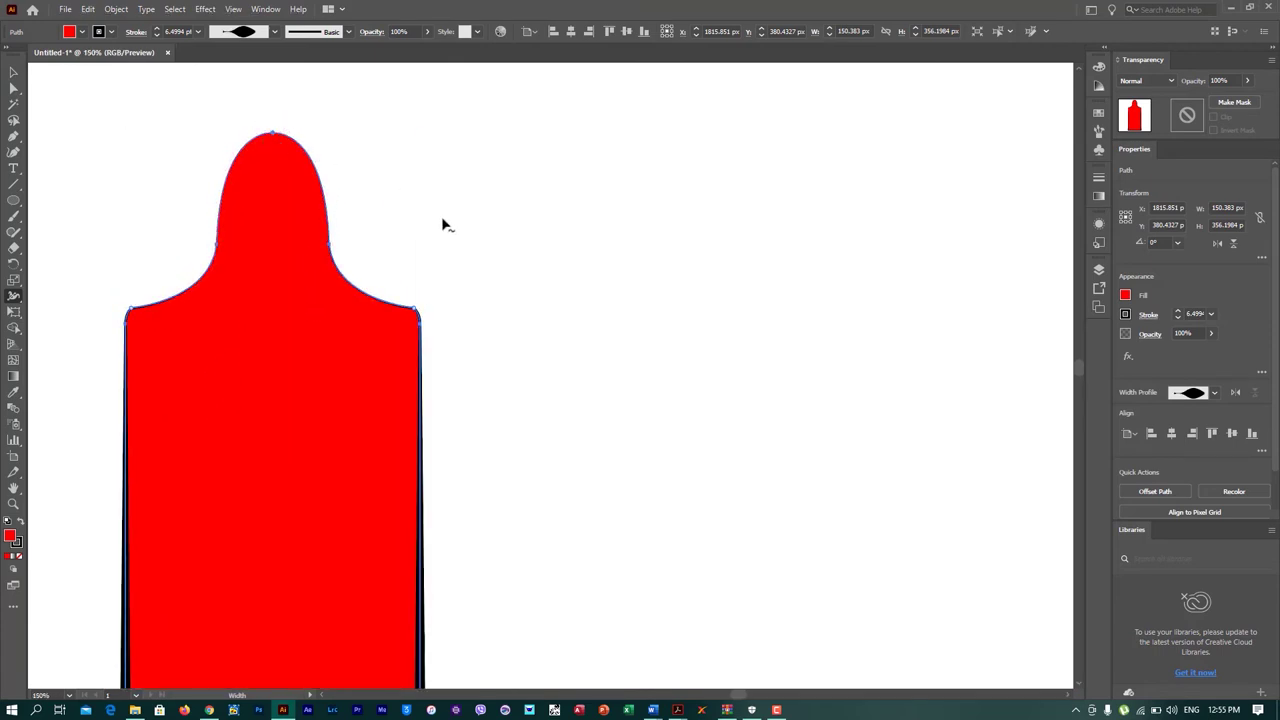
pyautogui.press('v')
pyautogui.click(403, 260)
pyautogui.keyDown('alt'); pyautogui.scroll(-2, 423, 257); pyautogui.keyUp('alt')
pyautogui.keyDown('alt'); pyautogui.scroll(-2, 427, 254); pyautogui.keyUp('alt')
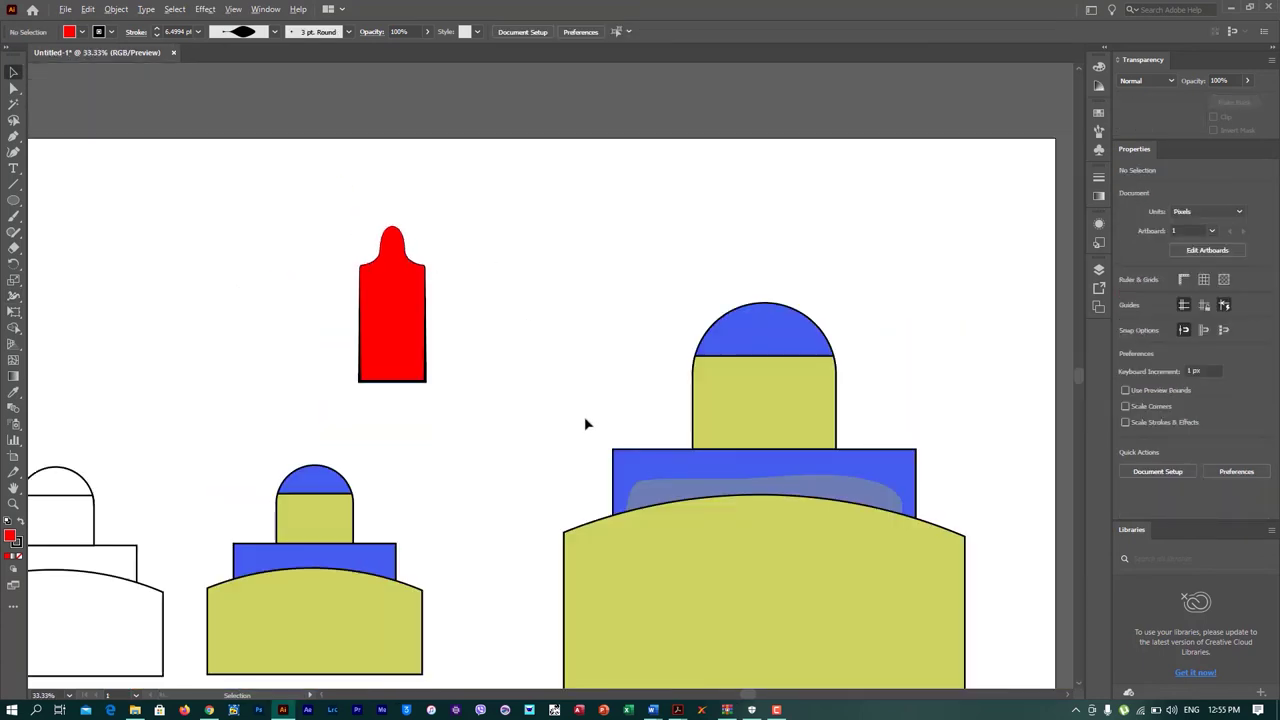
pyautogui.keyDown('alt'); pyautogui.scroll(-1, 502, 374); pyautogui.keyUp('alt')
pyautogui.keyDown('alt'); pyautogui.scroll(1, 480, 369); pyautogui.keyUp('alt')
pyautogui.keyDown('alt'); pyautogui.scroll(1, 475, 372); pyautogui.keyUp('alt')
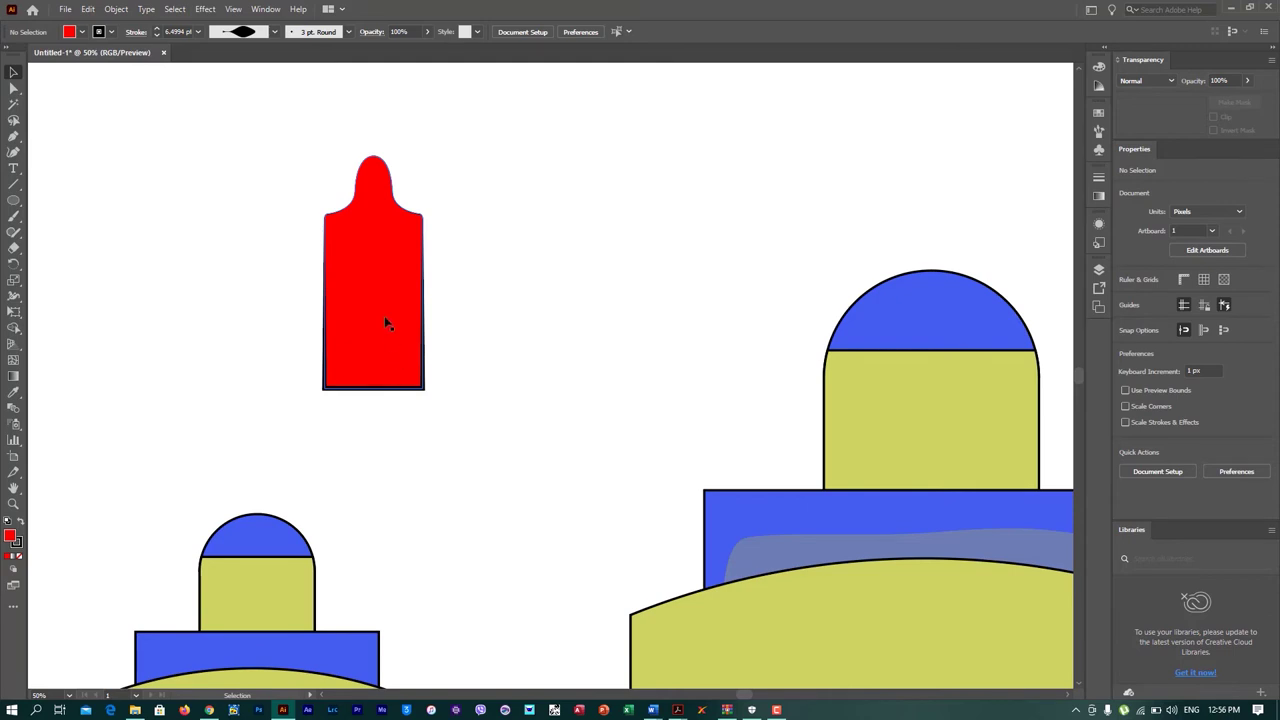
# Step: Change the bottle shape's fill from red to grey AAAAAA
pyautogui.click(388, 322)
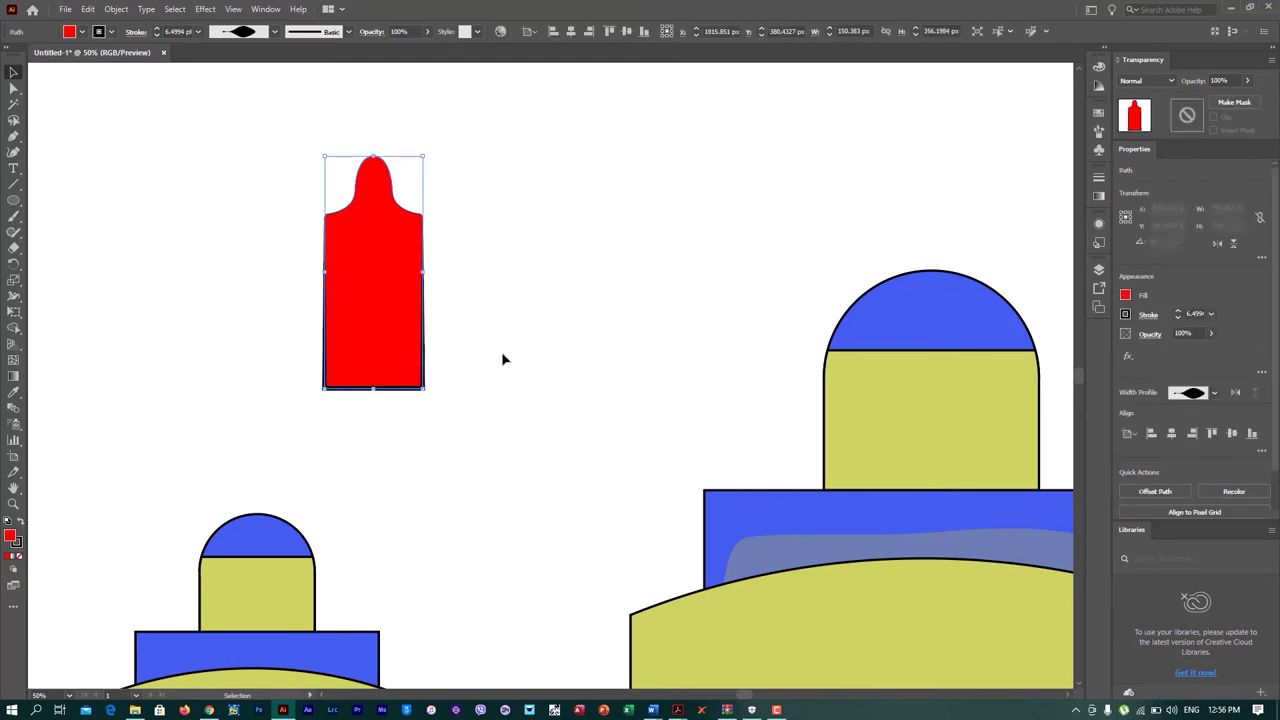
pyautogui.click(1126, 296)
pyautogui.doubleClick(10, 537)
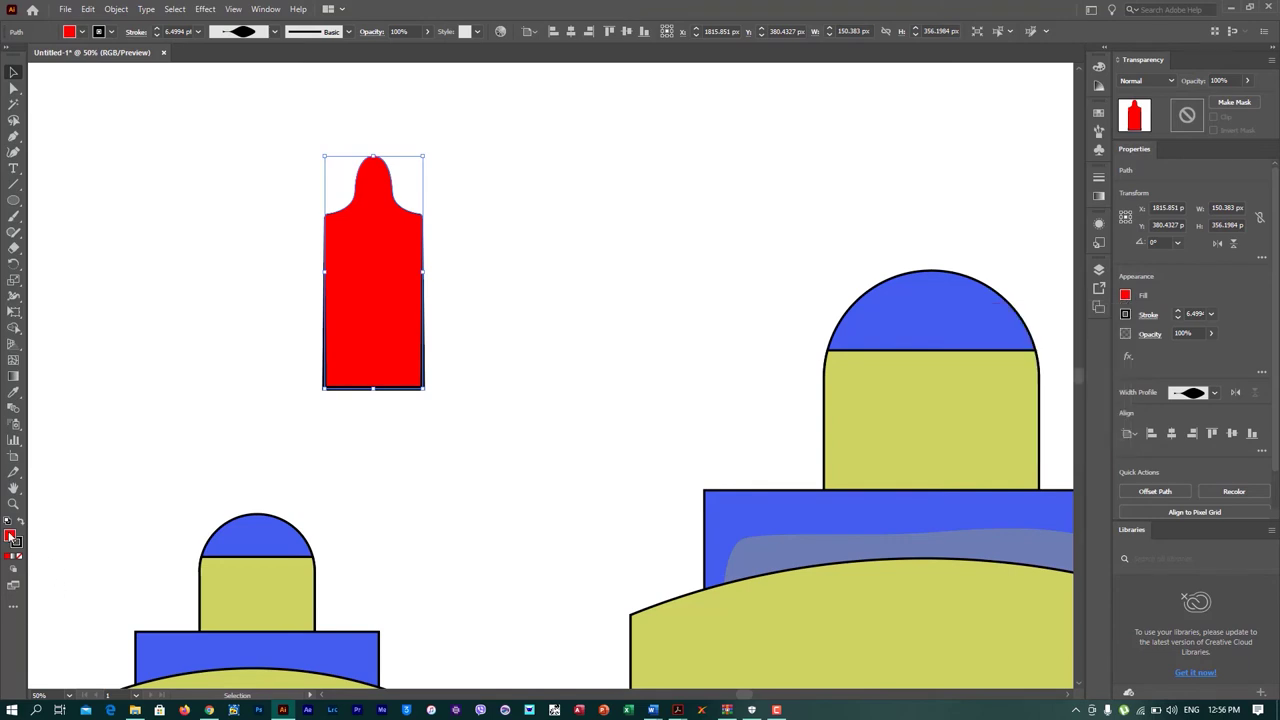
pyautogui.write('AAAAAA')
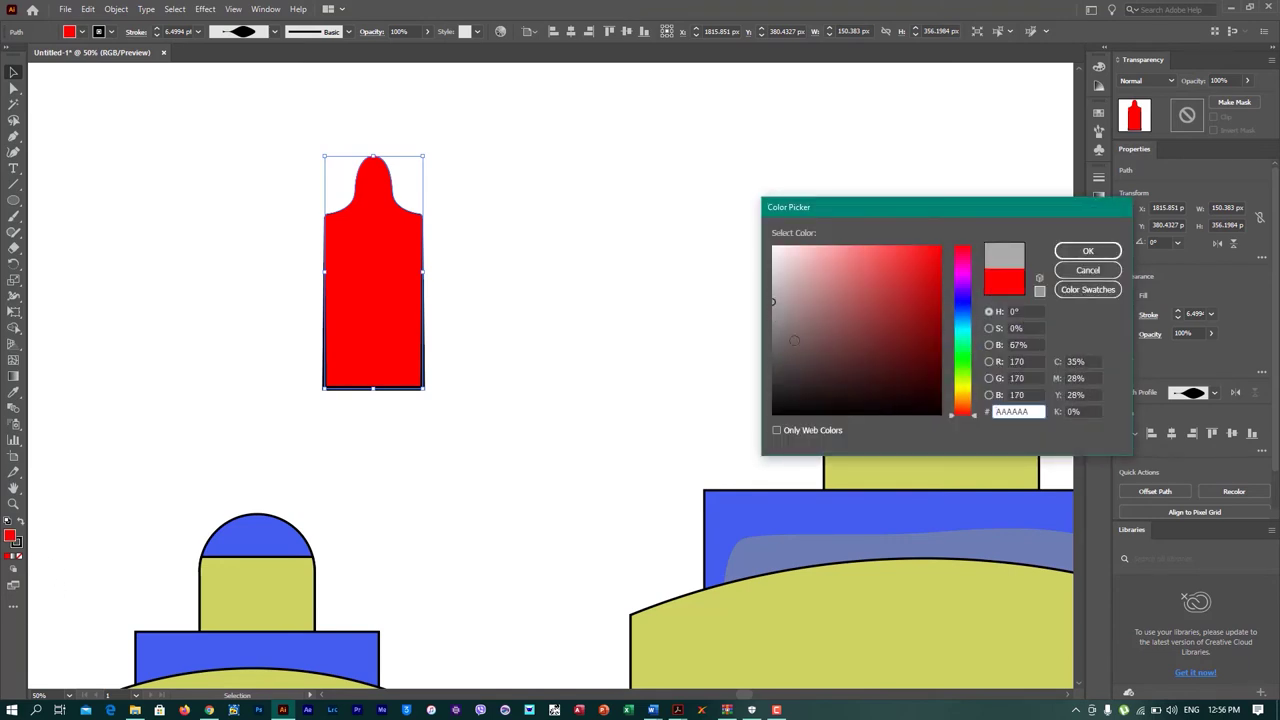
pyautogui.click(1088, 251)
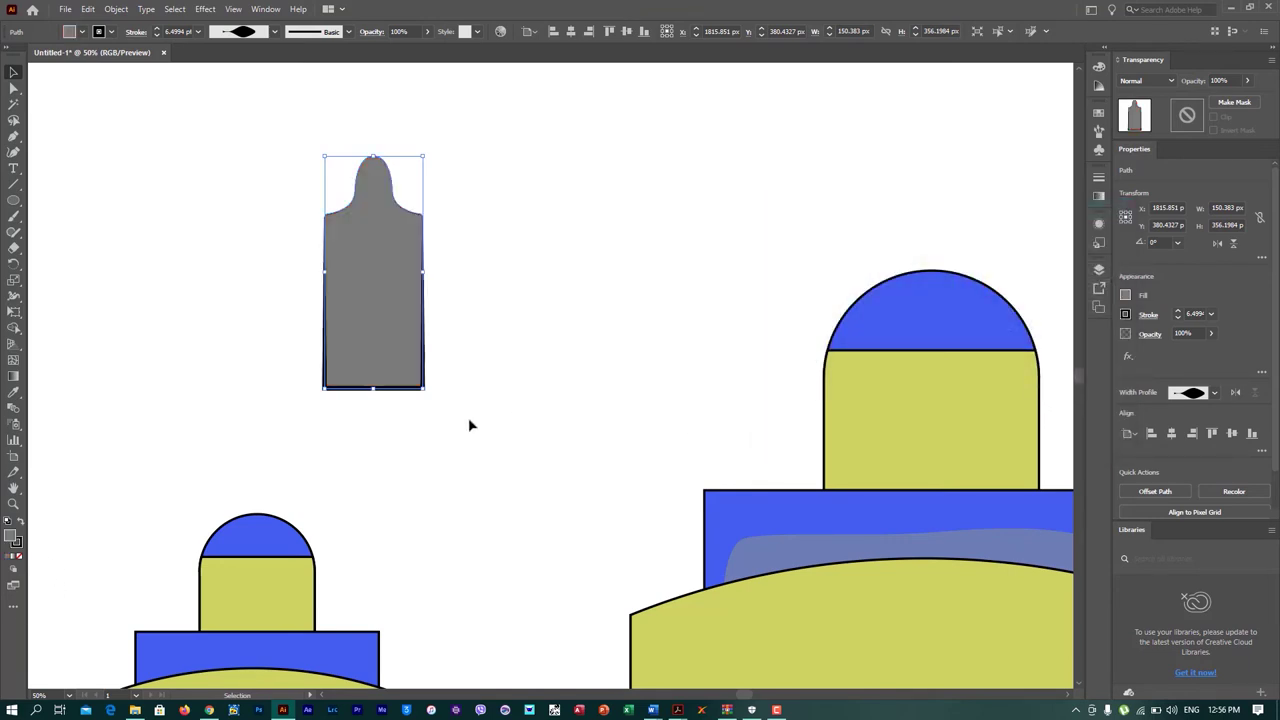
# Step: Move the grey shape onto the large yellow building and shrink it to about 75×178 px
pyautogui.scroll(-1, 506, 370)
pyautogui.moveTo(418, 348); pyautogui.dragTo(640, 680)
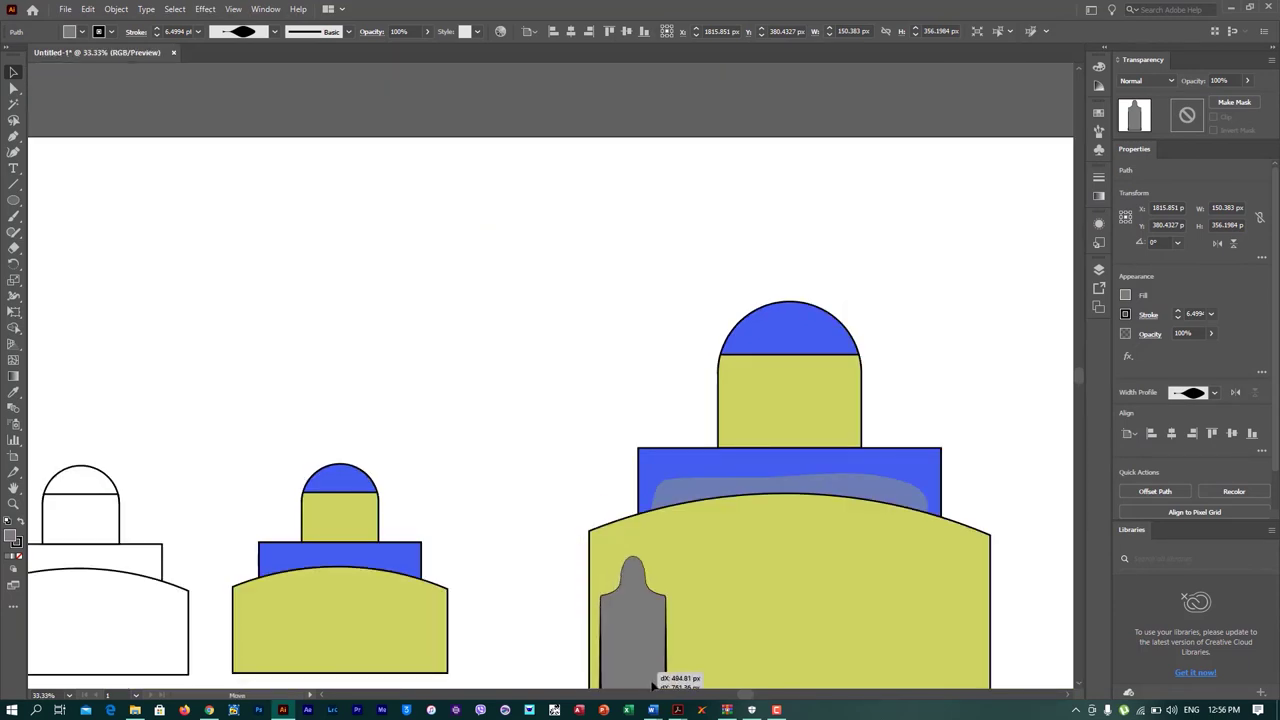
pyautogui.scroll(-1, 660, 680)
pyautogui.scroll(-2, 696, 675)
pyautogui.press('h')
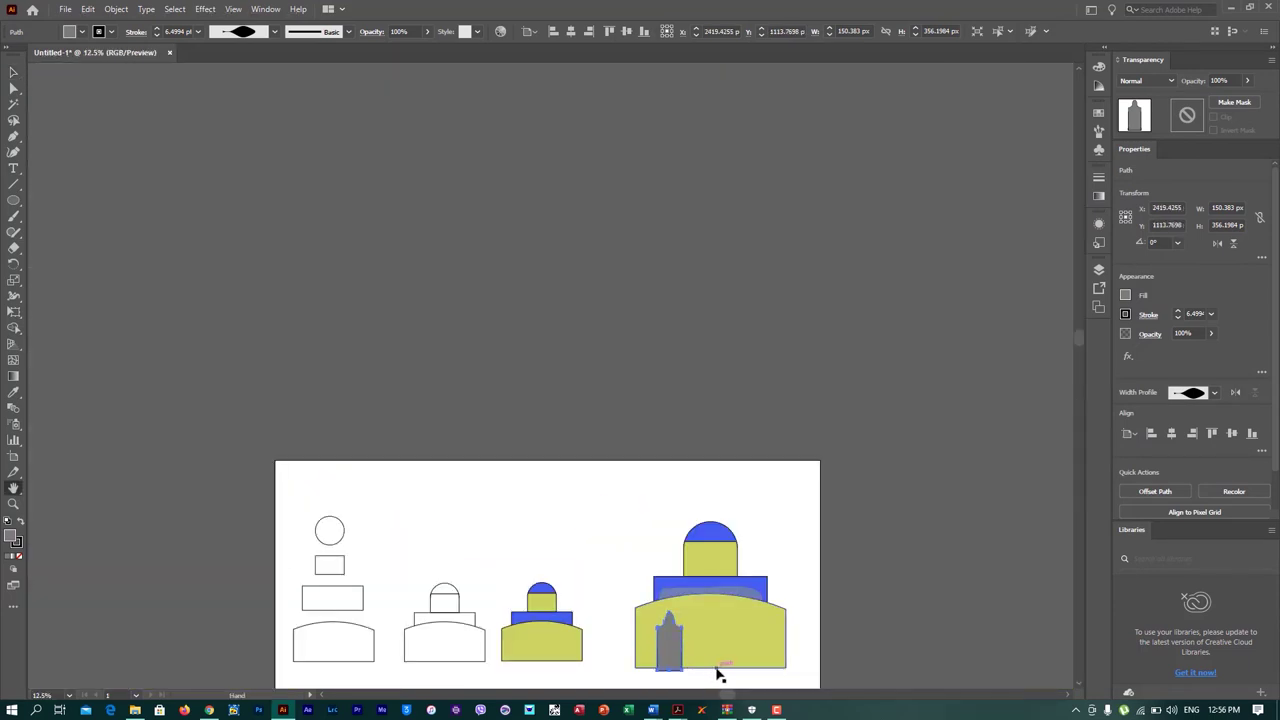
pyautogui.moveTo(717, 675)
pyautogui.mouseDown()
pyautogui.moveTo(586, 491)
pyautogui.moveTo(576, 495)
pyautogui.mouseUp()
pyautogui.scroll(3, 574, 521)
pyautogui.press('v')
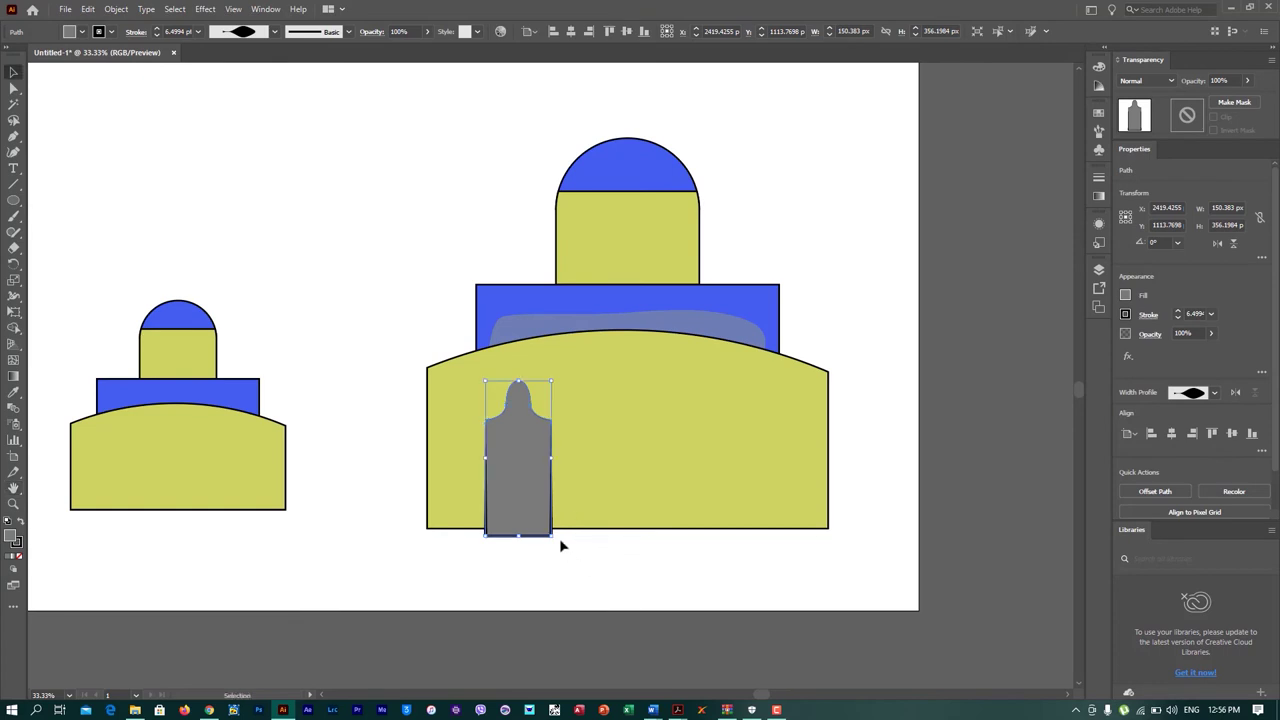
pyautogui.scroll(2, 559, 538)
pyautogui.moveTo(549, 540); pyautogui.dragTo(481, 444)
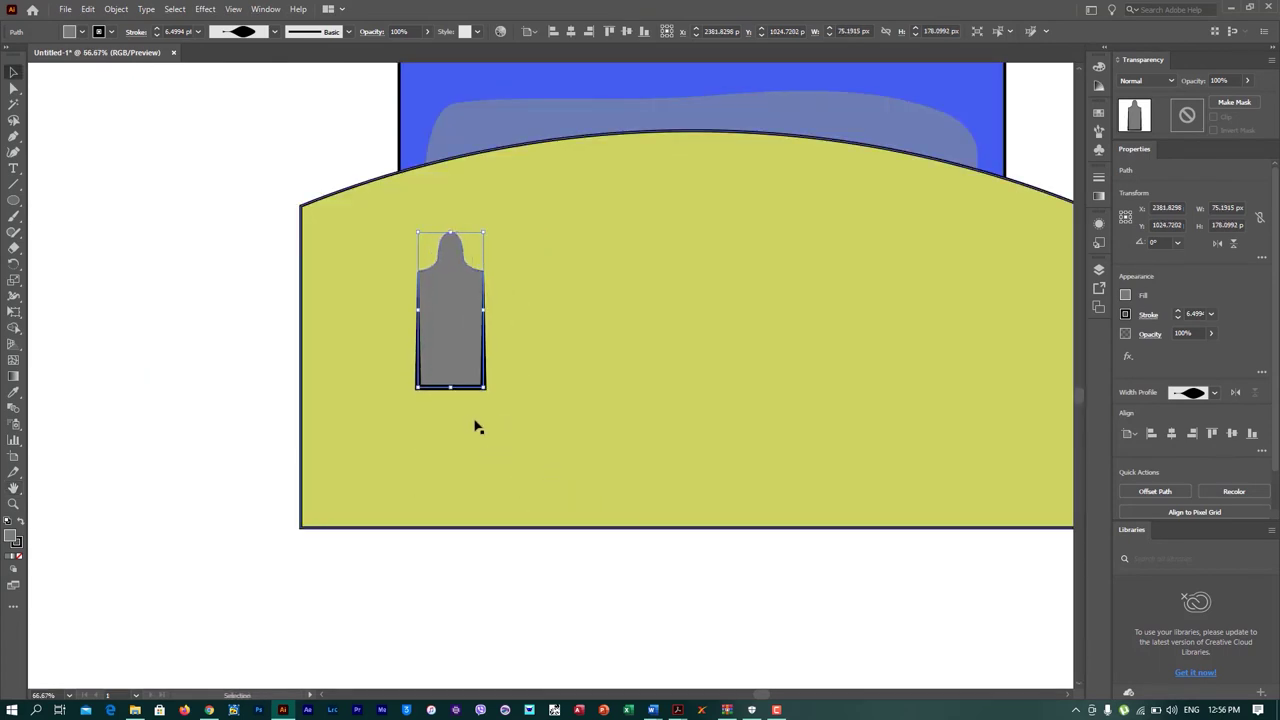
# Step: Place an identical copy of the window beside the first, then deselect
pyautogui.moveTo(462, 352)
pyautogui.mouseDown()
pyautogui.moveTo(411, 400)
pyautogui.moveTo(536, 401)
pyautogui.mouseUp()
pyautogui.scroll(-1, 762, 442)
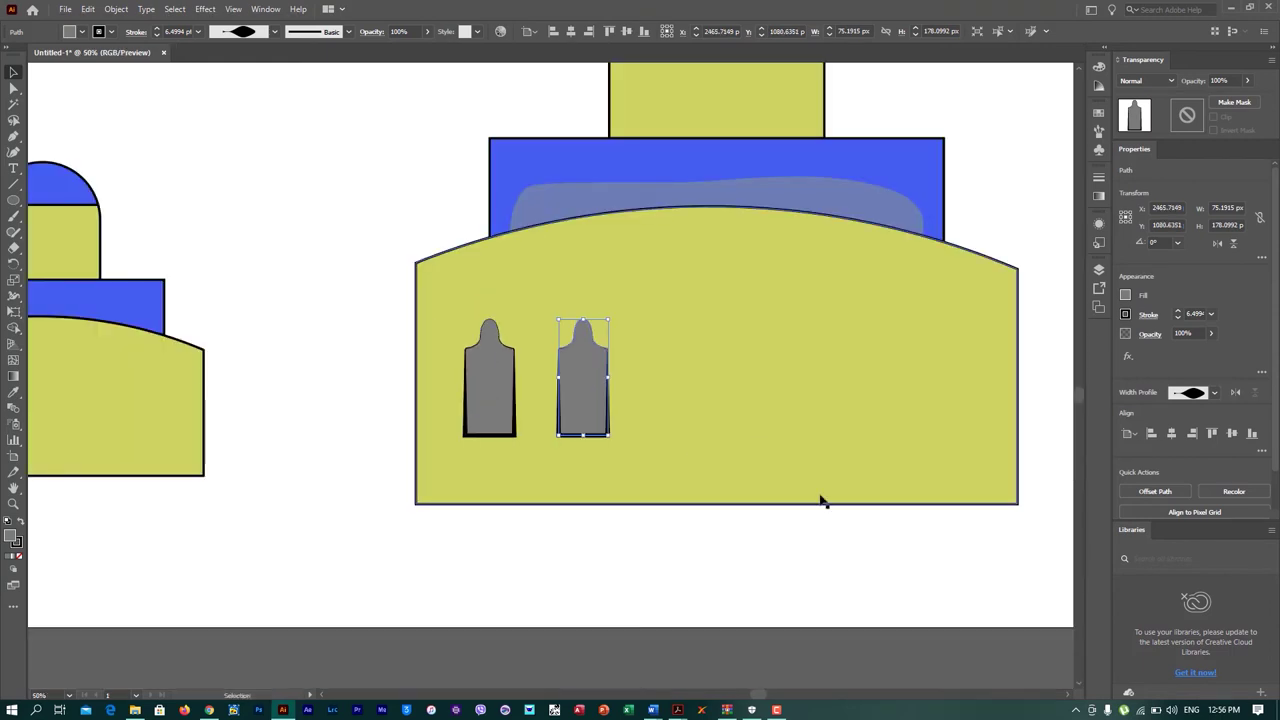
pyautogui.click(593, 550)
pyautogui.scroll(-1, 745, 215)
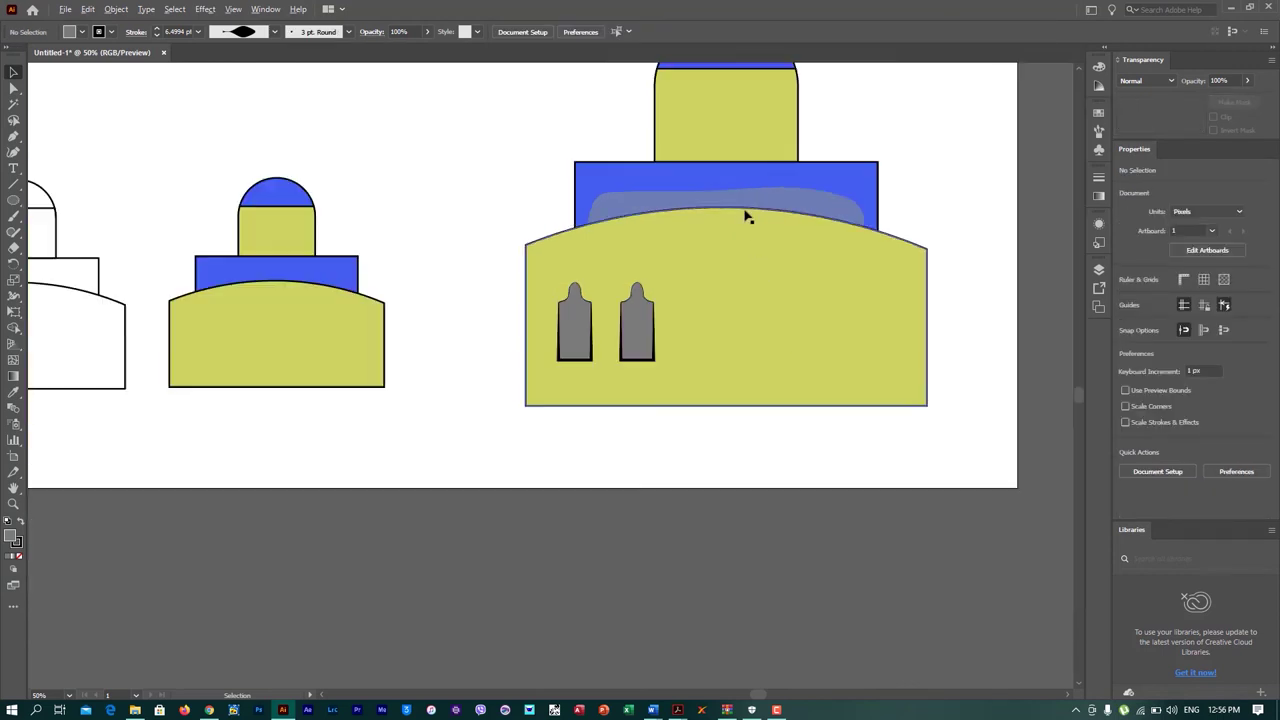
pyautogui.scroll(1, 849, 309)
# Step: Move the grey gourd shape onto the centre of the building's front
pyautogui.moveTo(726, 302); pyautogui.dragTo(633, 499)
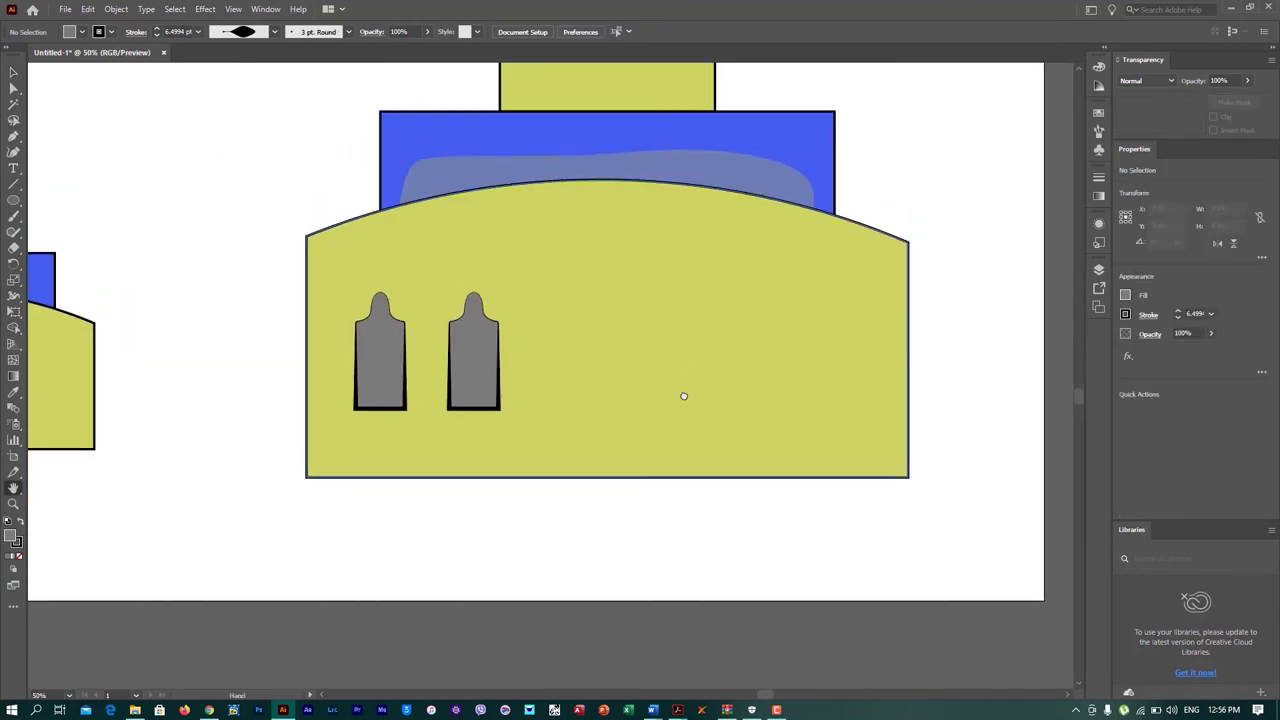
pyautogui.click(14, 198)
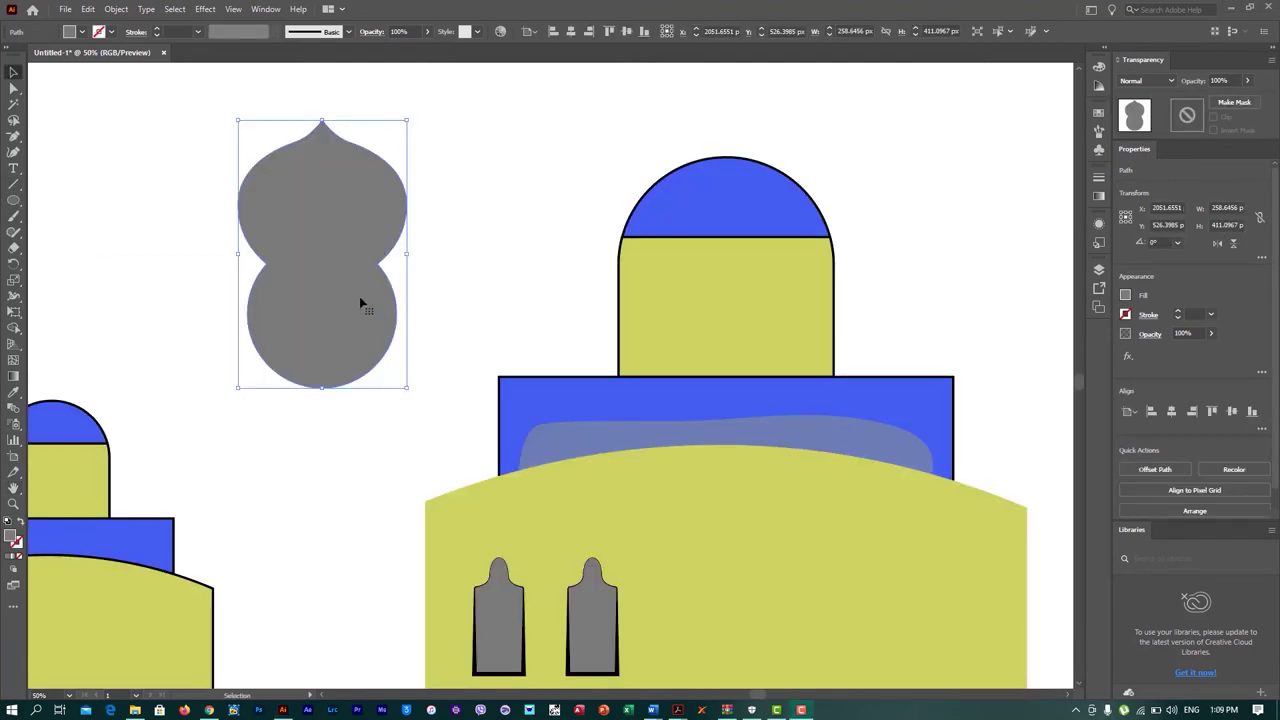
pyautogui.scroll(-3, 362, 303)
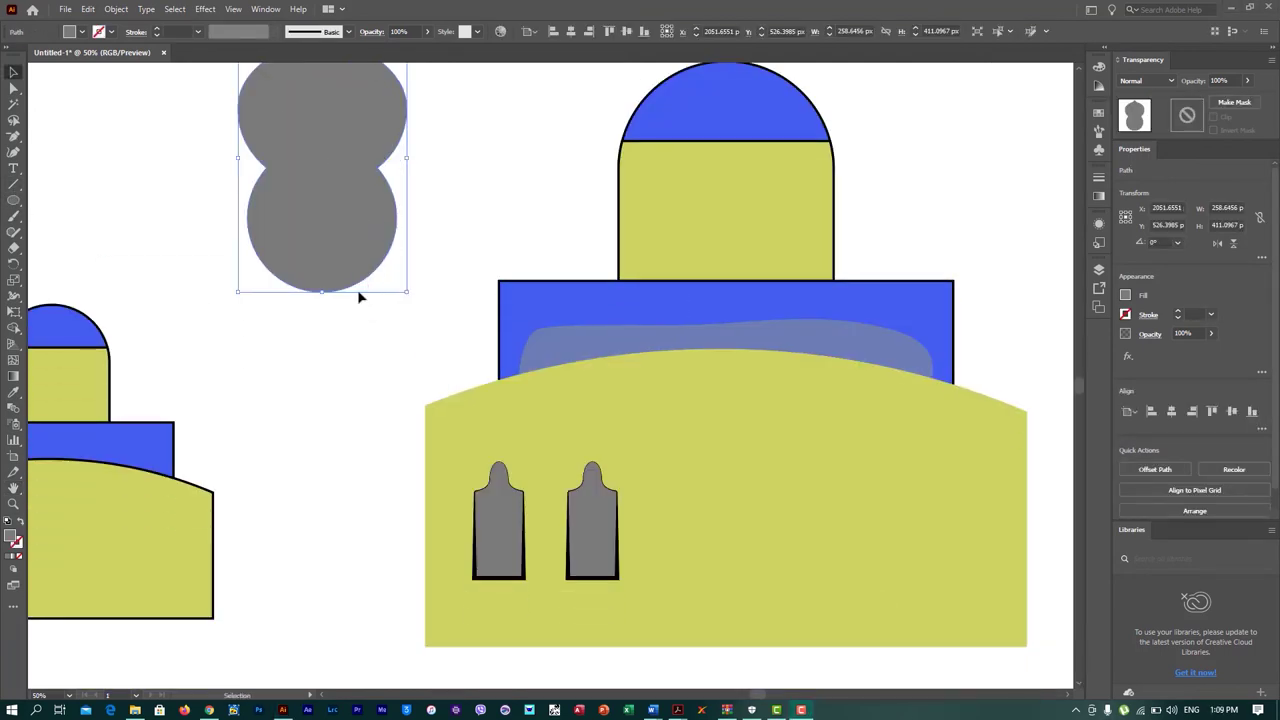
pyautogui.moveTo(338, 224)
pyautogui.mouseDown()
pyautogui.moveTo(750, 583)
pyautogui.moveTo(737, 582)
pyautogui.mouseUp()
pyautogui.hscroll(-5, 775, 649)
pyautogui.hscroll(5, 797, 557)
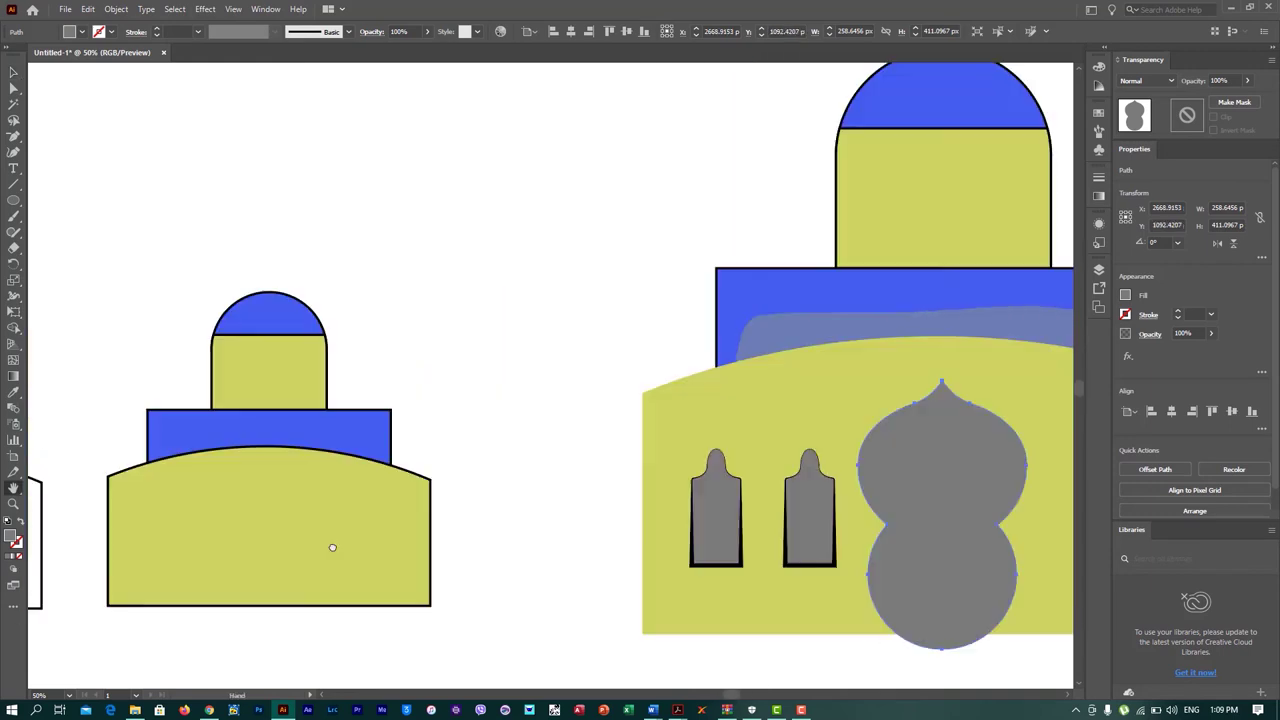
pyautogui.hscroll(5, 331, 546)
pyautogui.click(700, 642)
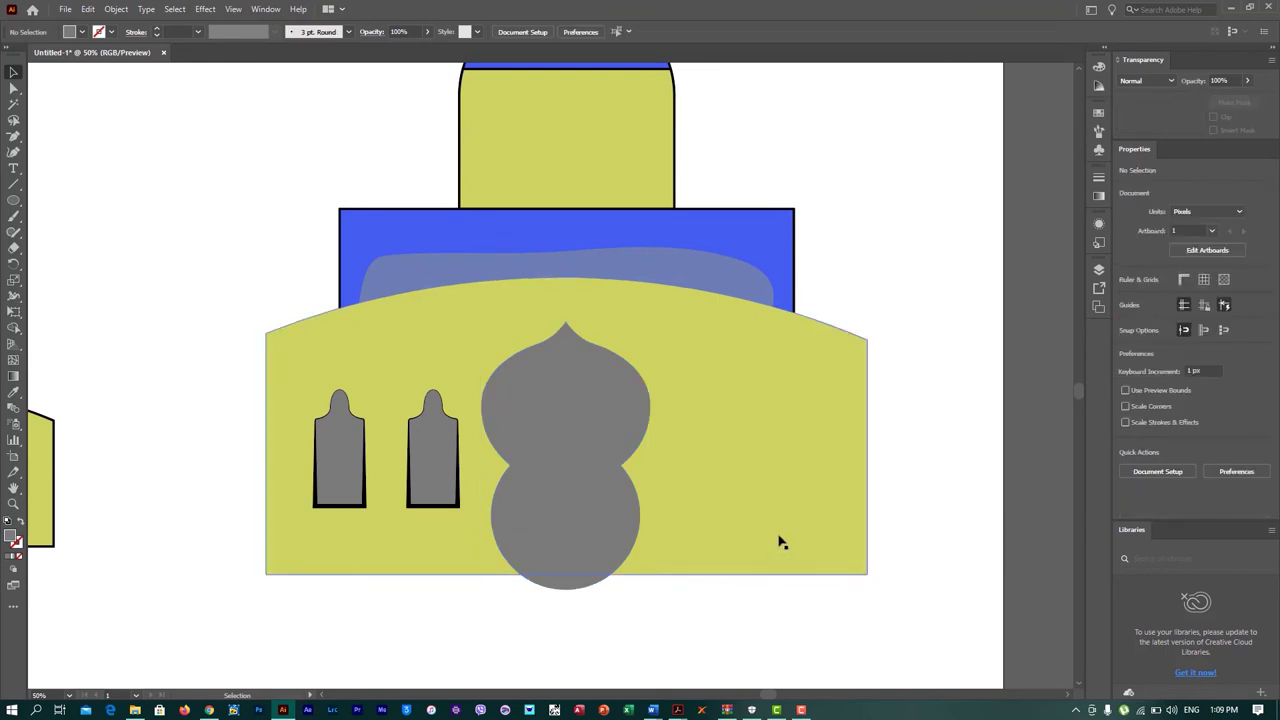
# Step: Trim the door's bulge below the building's bottom edge and give the shapes a 2 pt black outline
pyautogui.click(777, 537)
pyautogui.click(575, 550)
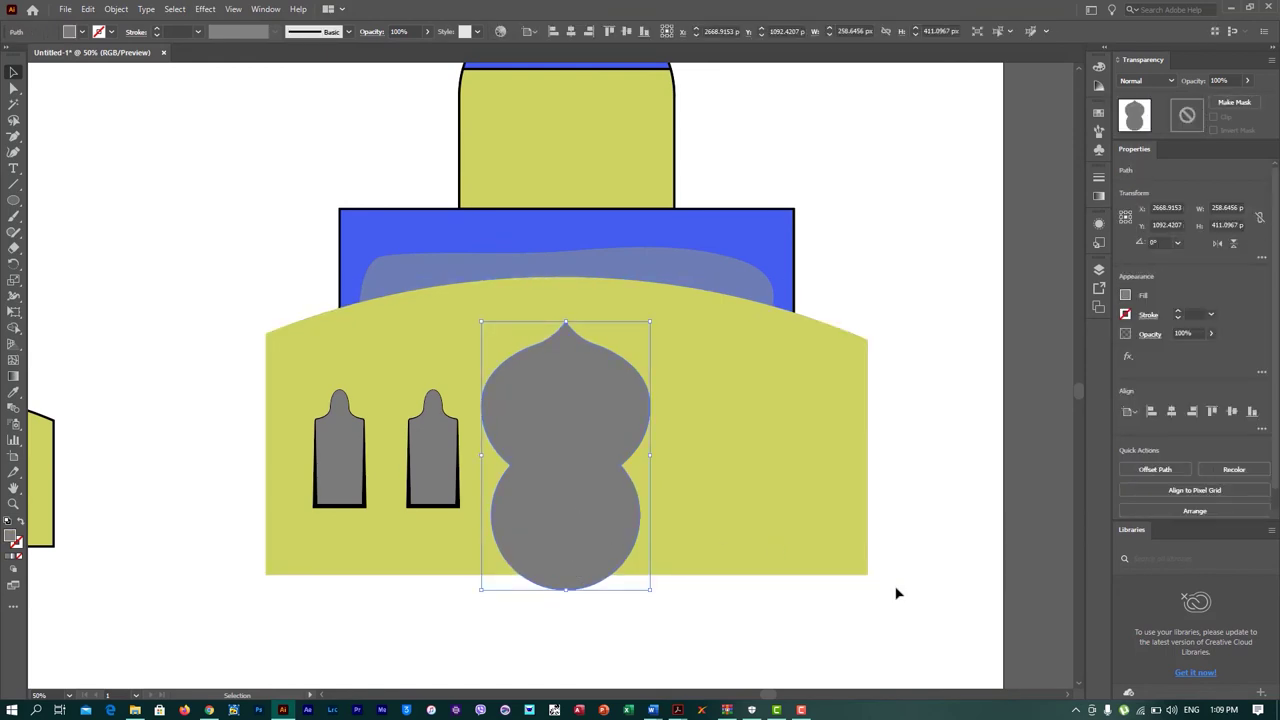
pyautogui.keyDown('shift'); pyautogui.click(836, 575); pyautogui.keyUp('shift')
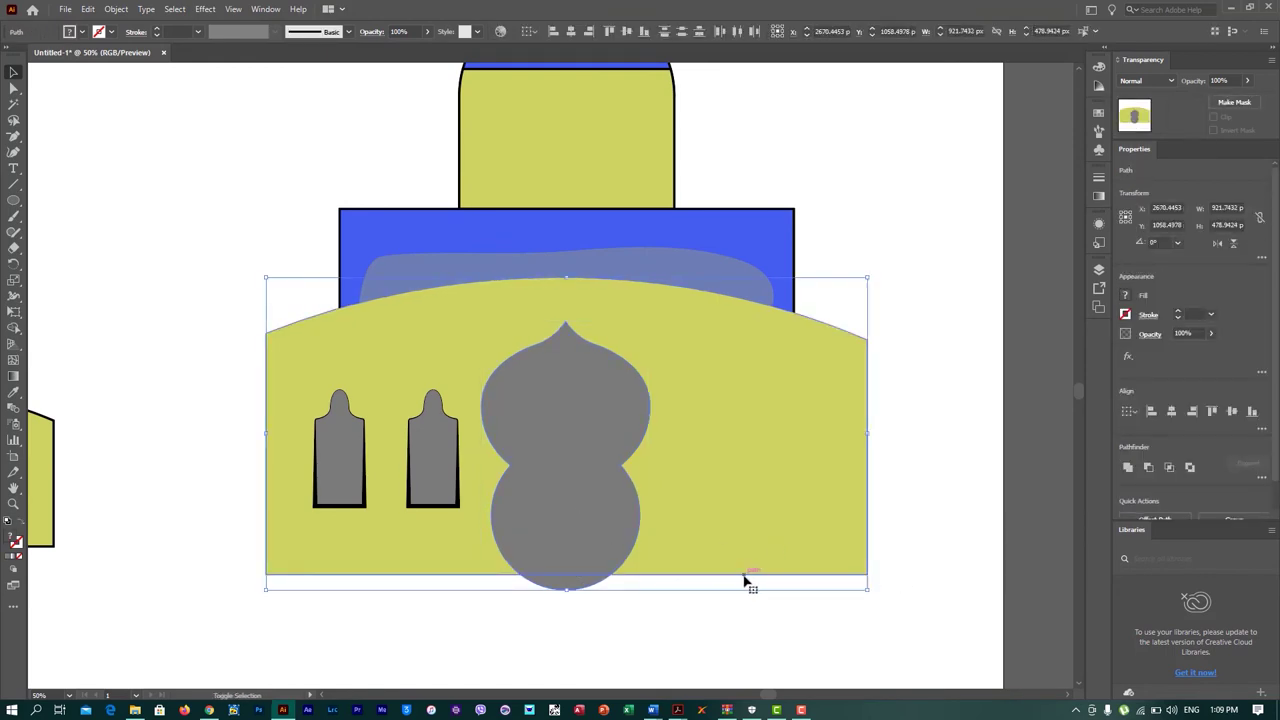
pyautogui.hotkey('shift', 'm')
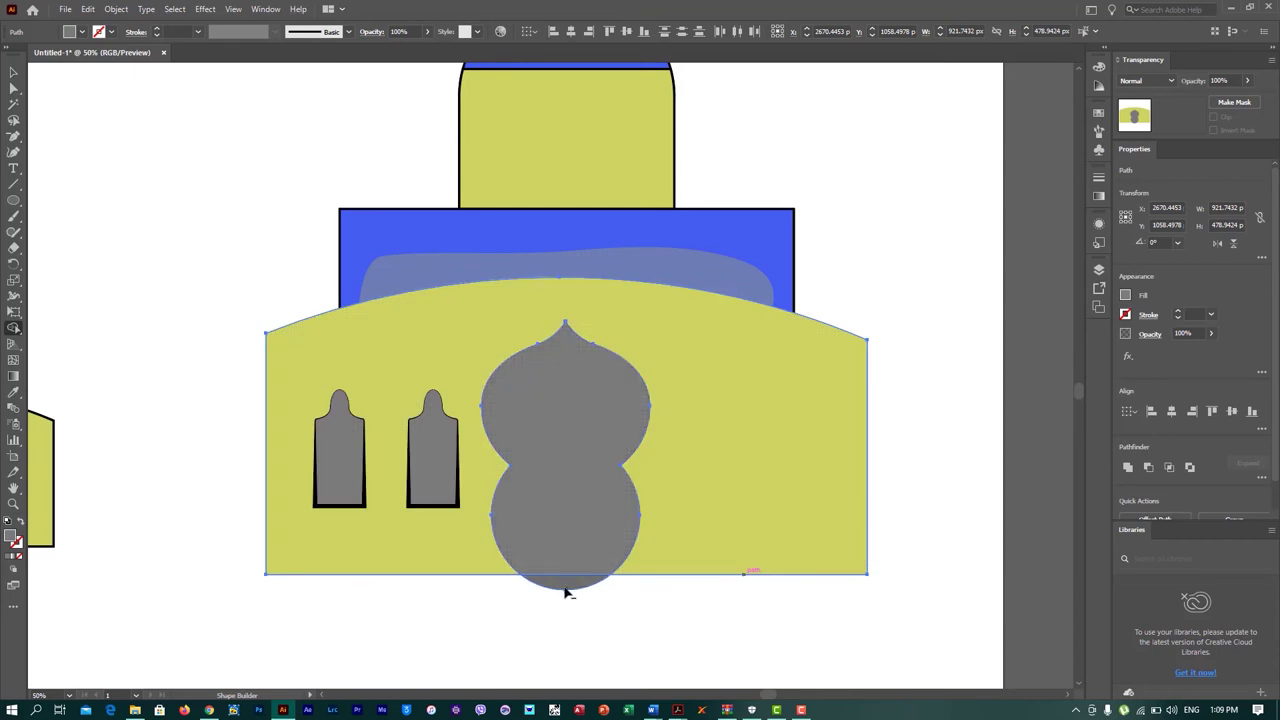
pyautogui.keyDown('alt'); pyautogui.click(565, 592); pyautogui.keyUp('alt')
pyautogui.press('v')
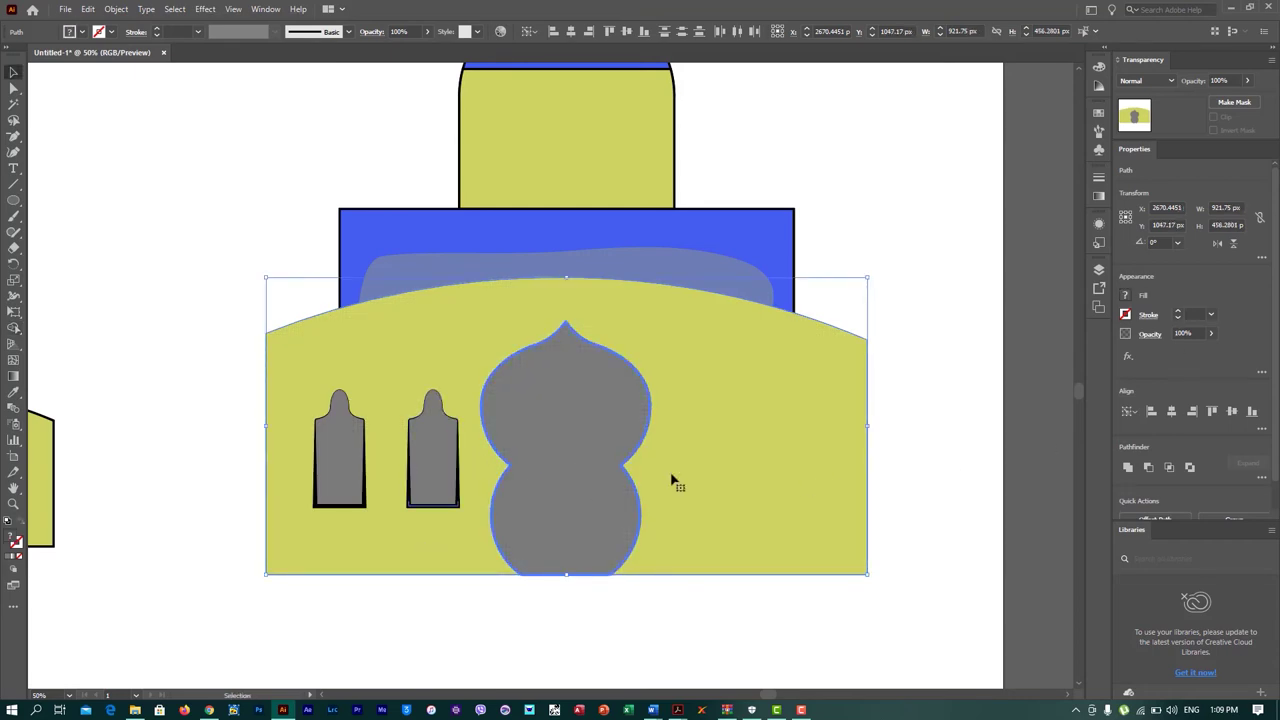
pyautogui.click(1178, 312)
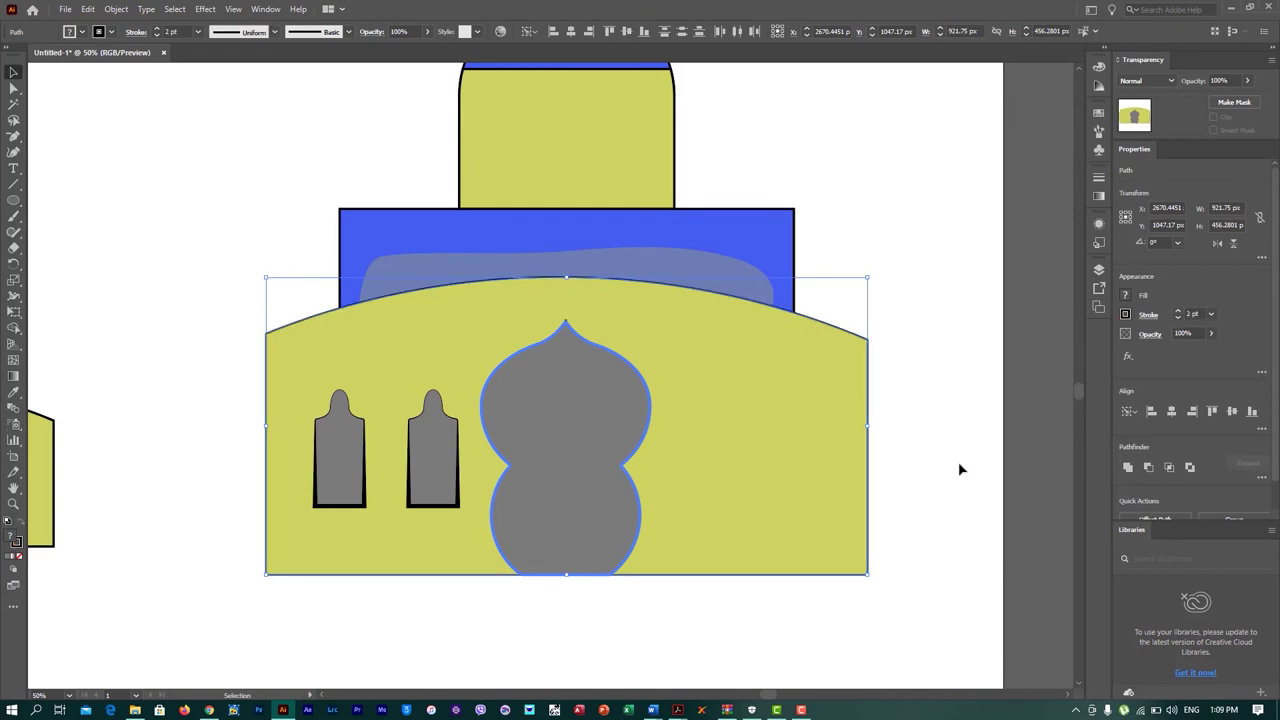
# Step: Deselect everything and zoom in on the onion door's tip
pyautogui.scroll(2, 577, 500)
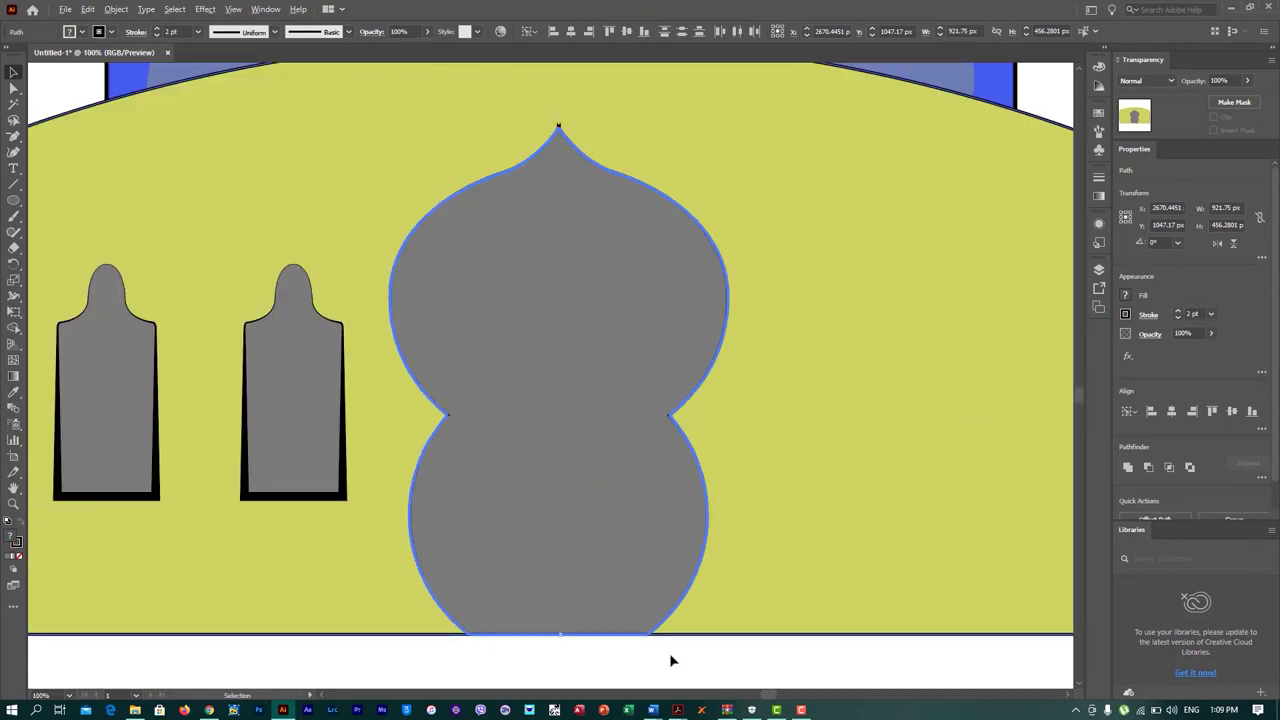
pyautogui.click(716, 672)
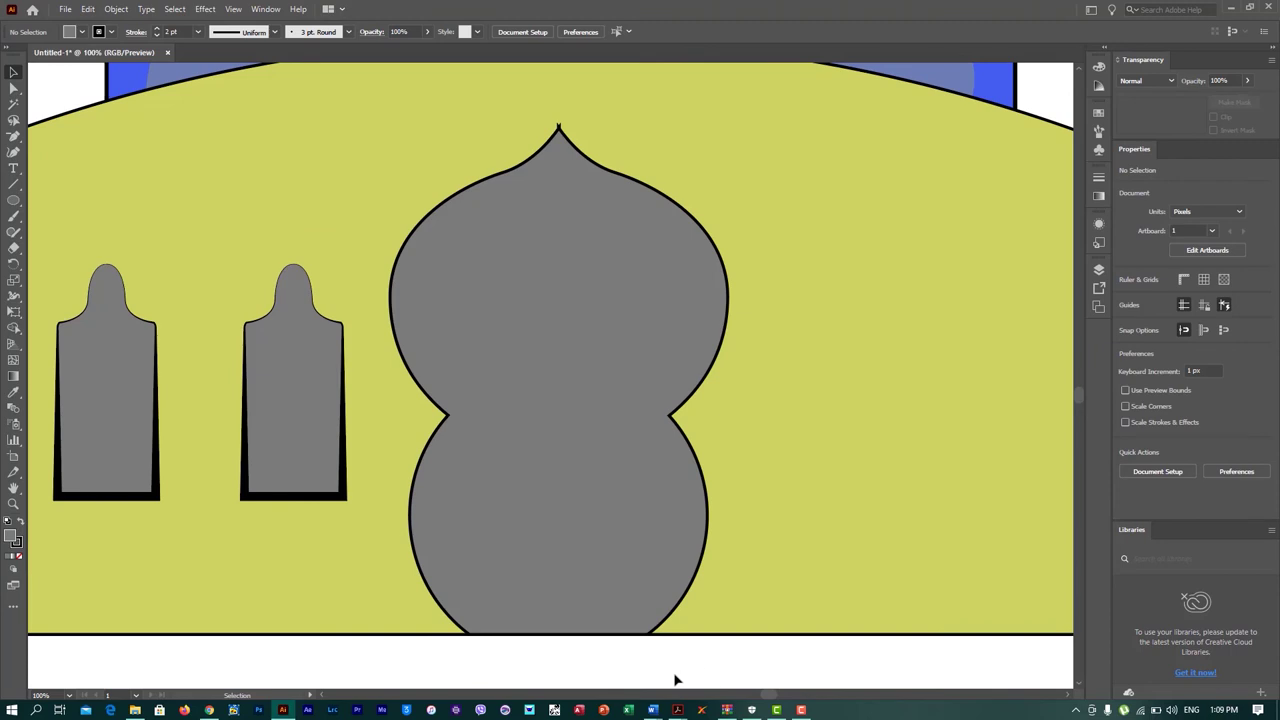
pyautogui.scroll(1, 565, 122)
pyautogui.scroll(2, 560, 160)
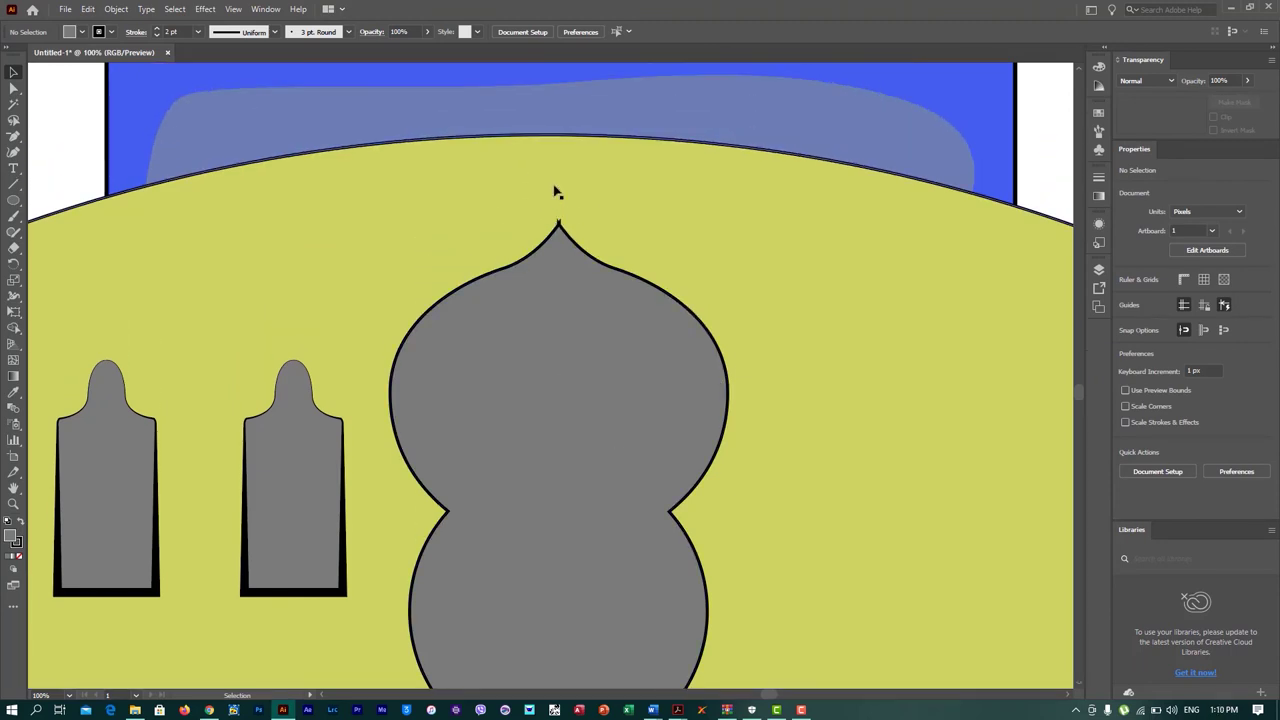
pyautogui.scroll(3, 565, 222)
pyautogui.scroll(3, 540, 229)
# Step: Delete the two extra anchors forming the tip's spikes so it ends in one sharp point
pyautogui.hotkey('shift', 'w')
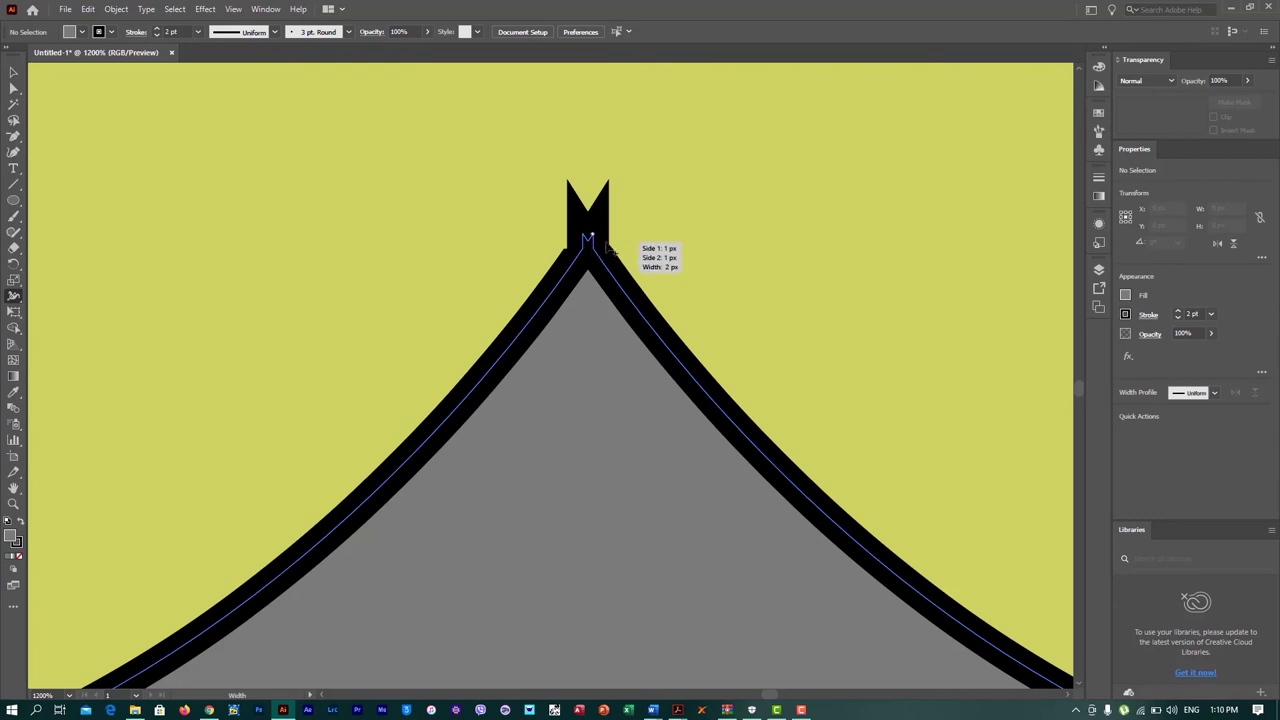
pyautogui.press('p')
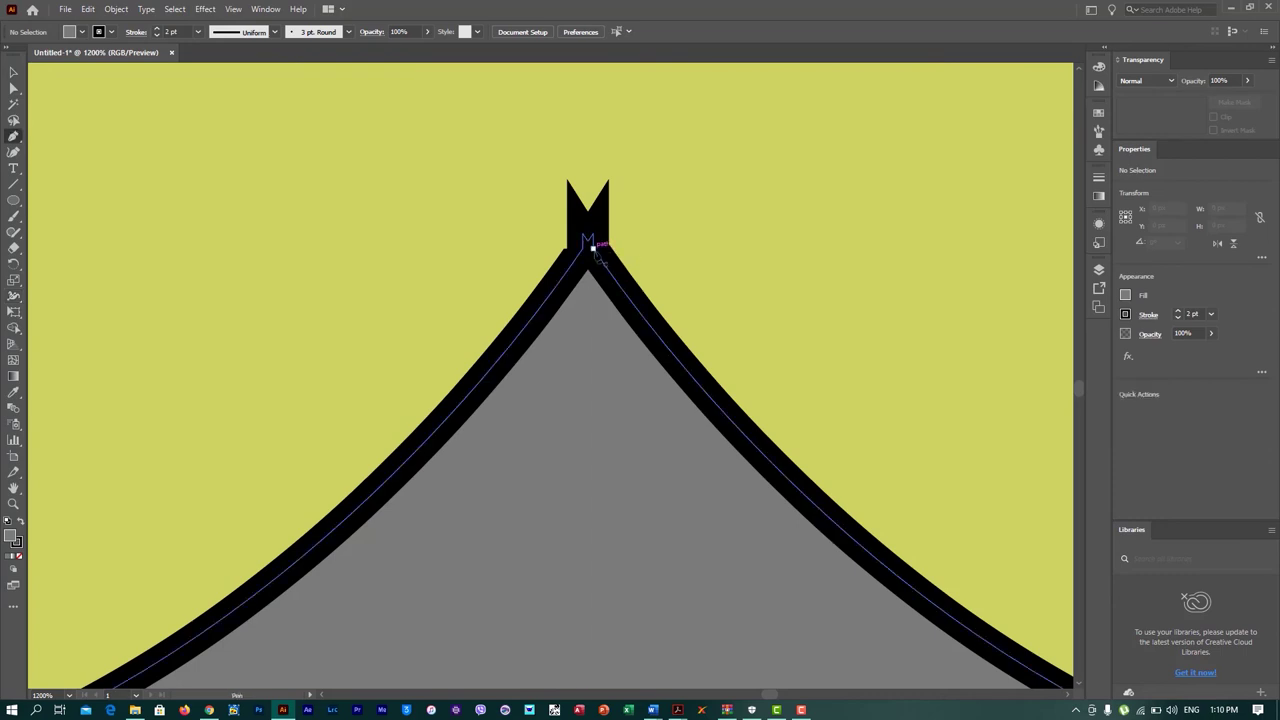
pyautogui.press('-')
pyautogui.click(594, 246)
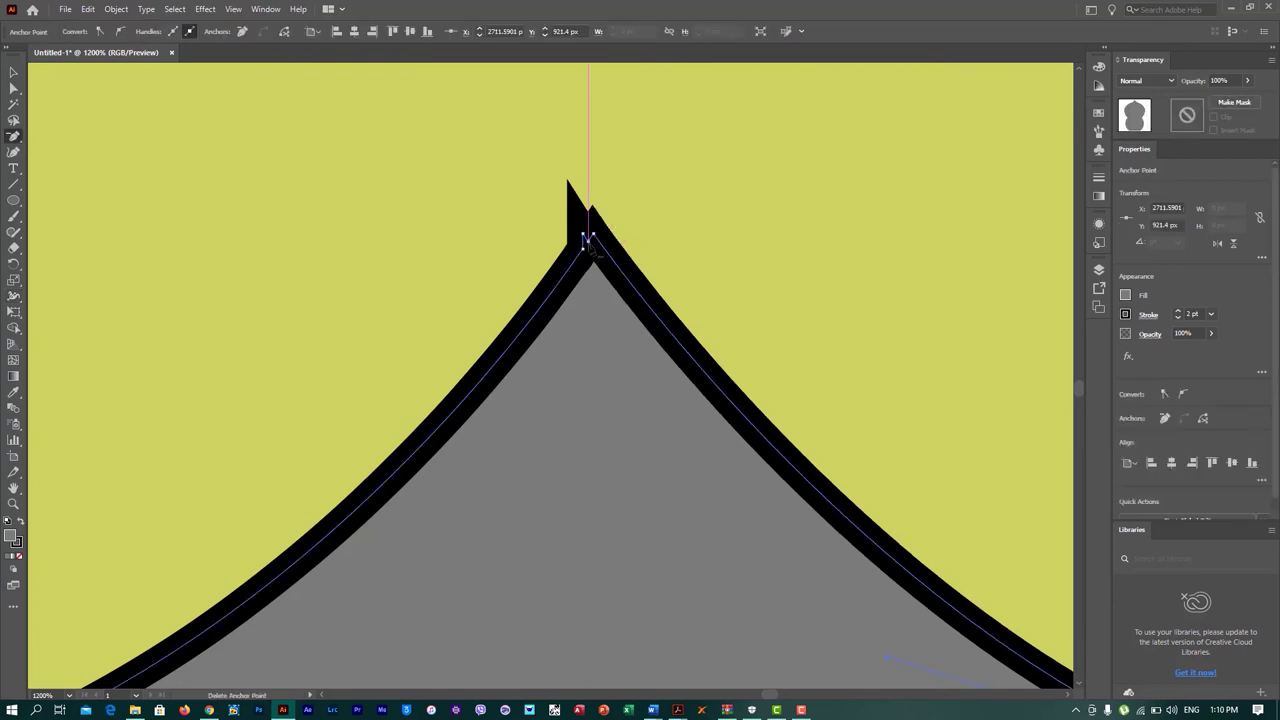
pyautogui.click(589, 240)
pyautogui.hotkey('ctrl', 'z')
pyautogui.hotkey('ctrl', 'shift', 'z')
pyautogui.scroll(-3, 618, 258)
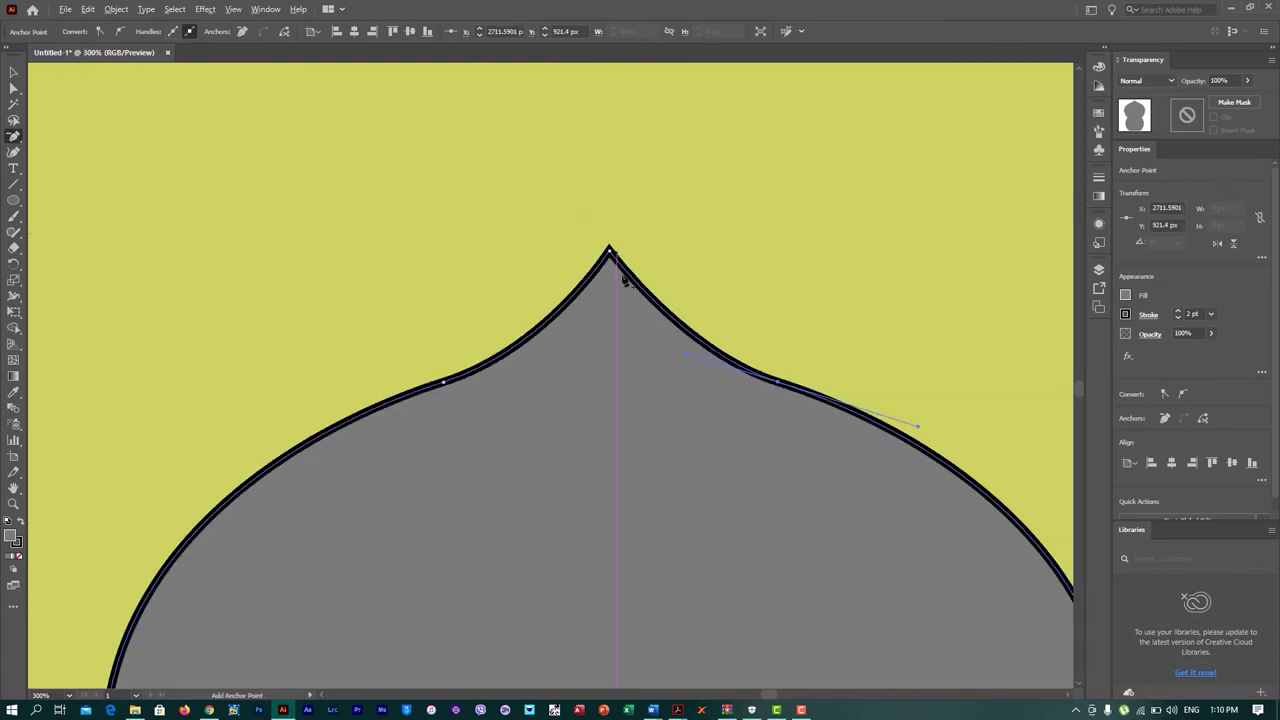
pyautogui.scroll(-3, 634, 326)
pyautogui.scroll(2, 635, 328)
# Step: Widen the door's outline at its right and left waist notches with the Width tool
pyautogui.hotkey('shift', 'w')
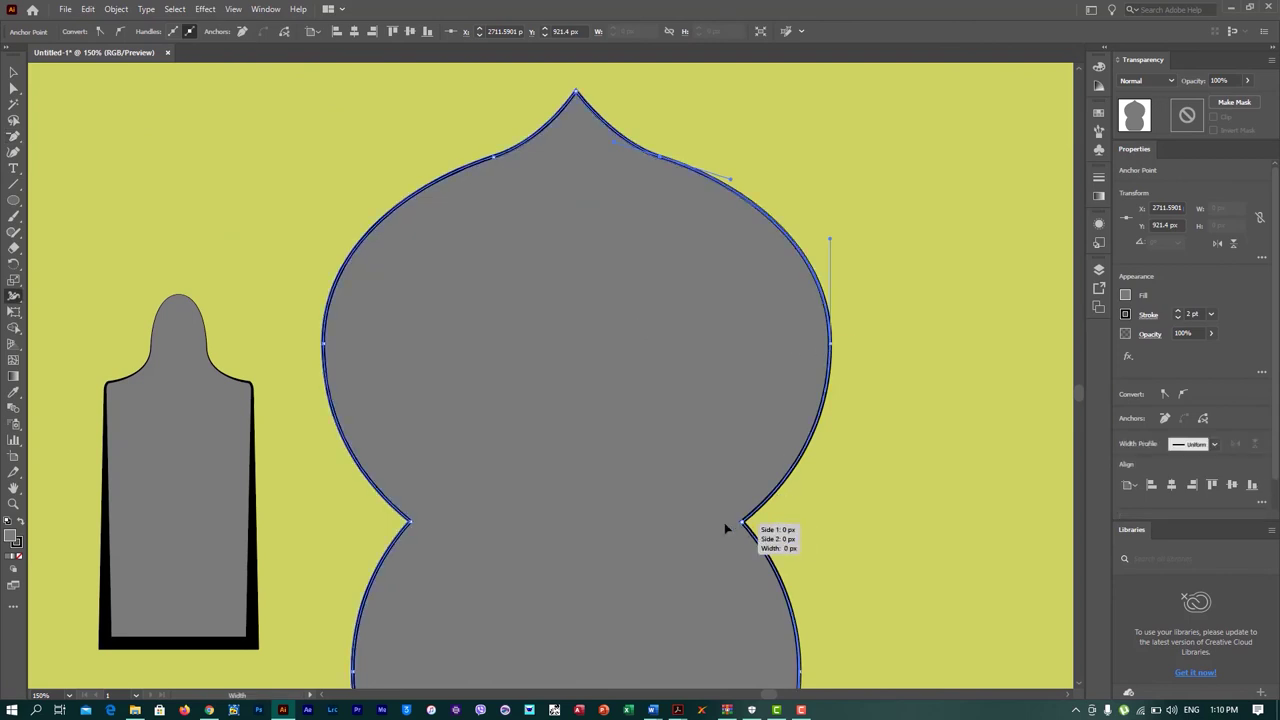
pyautogui.moveTo(743, 521); pyautogui.dragTo(762, 526)
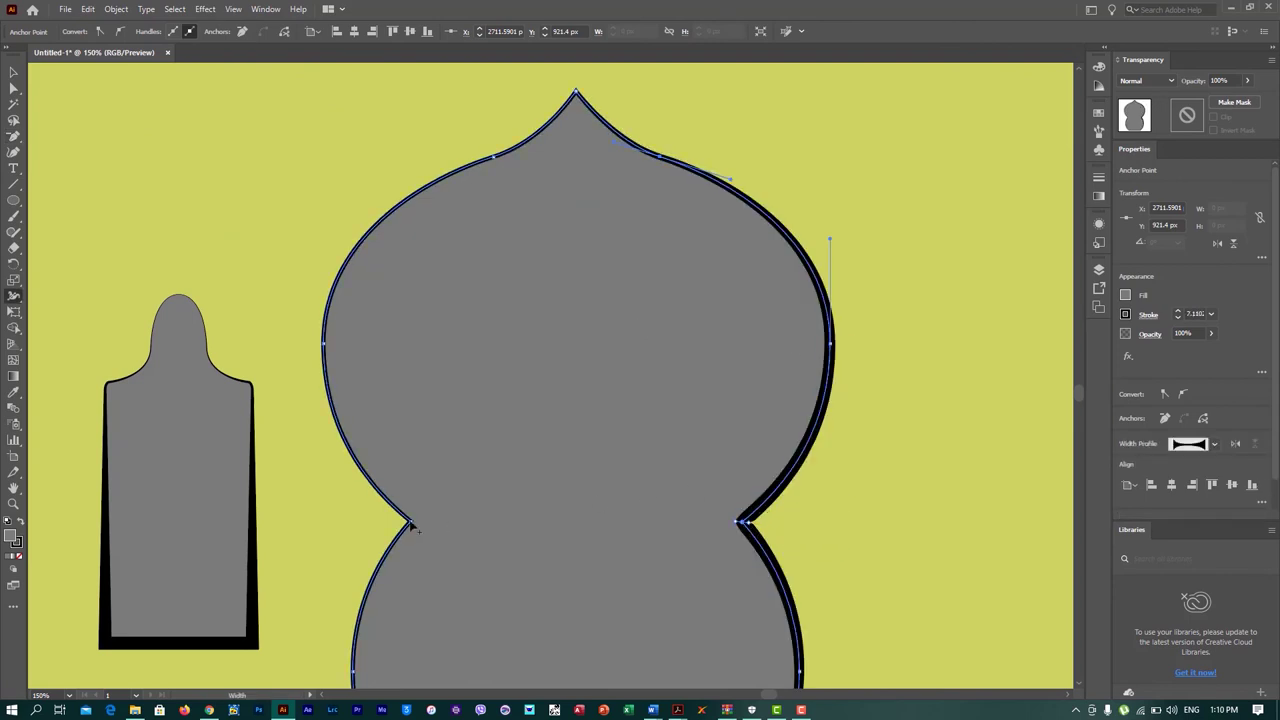
pyautogui.moveTo(411, 524); pyautogui.dragTo(420, 526)
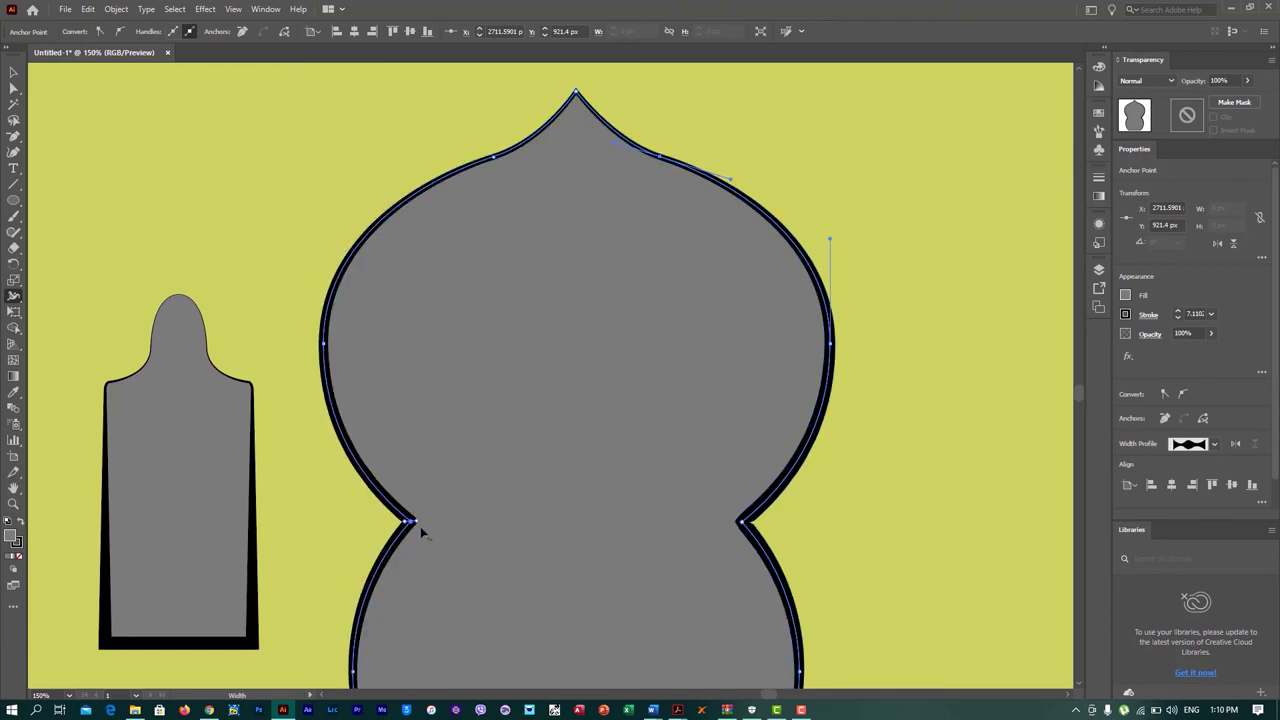
pyautogui.scroll(-5, 606, 222)
pyautogui.scroll(-1, 620, 240)
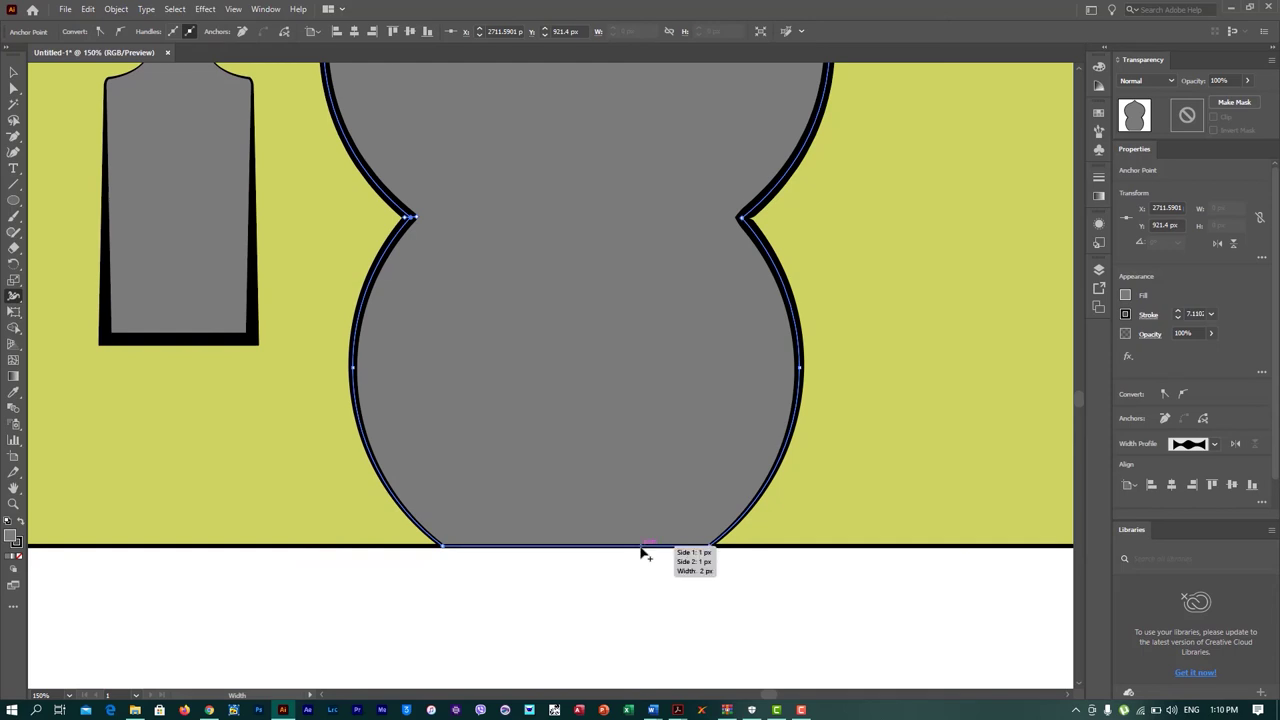
# Step: Edit anchors on the door's bottom edge, undoing the bottom-right anchor deletion
pyautogui.press('p')
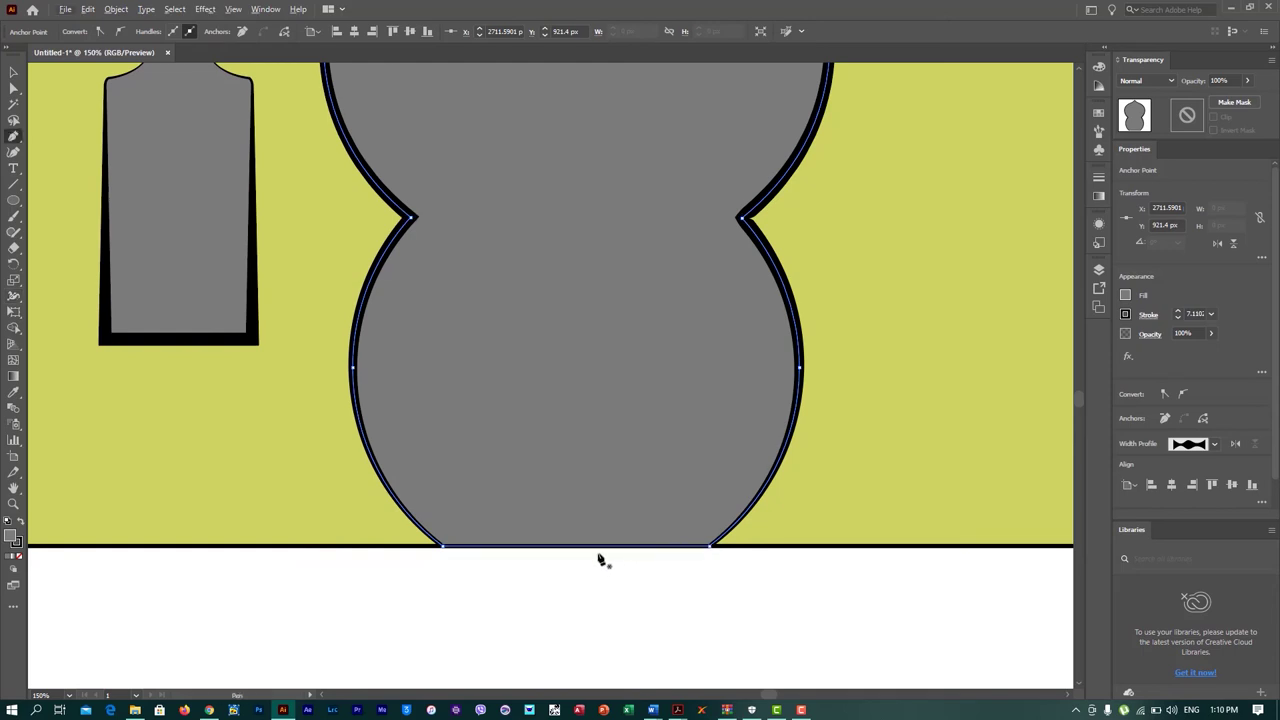
pyautogui.click(604, 546)
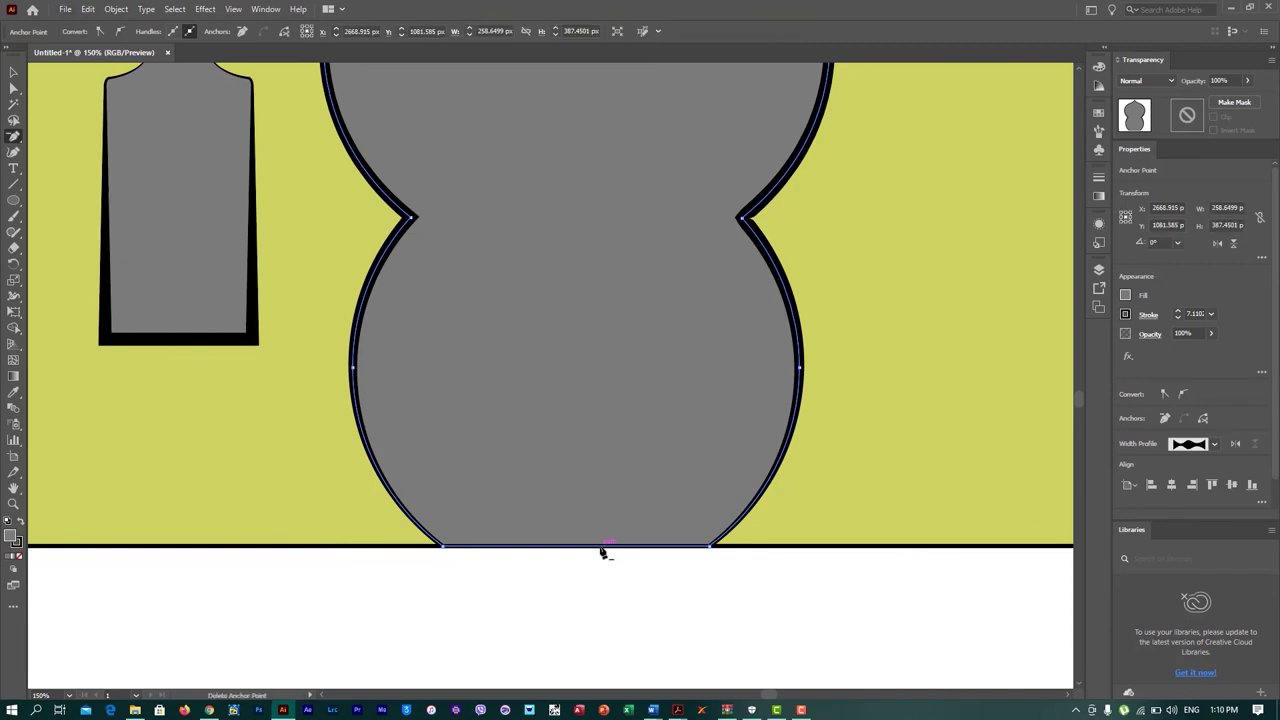
pyautogui.click(601, 549)
pyautogui.click(754, 376)
pyautogui.click(709, 547)
pyautogui.hotkey('ctrl', 'z')
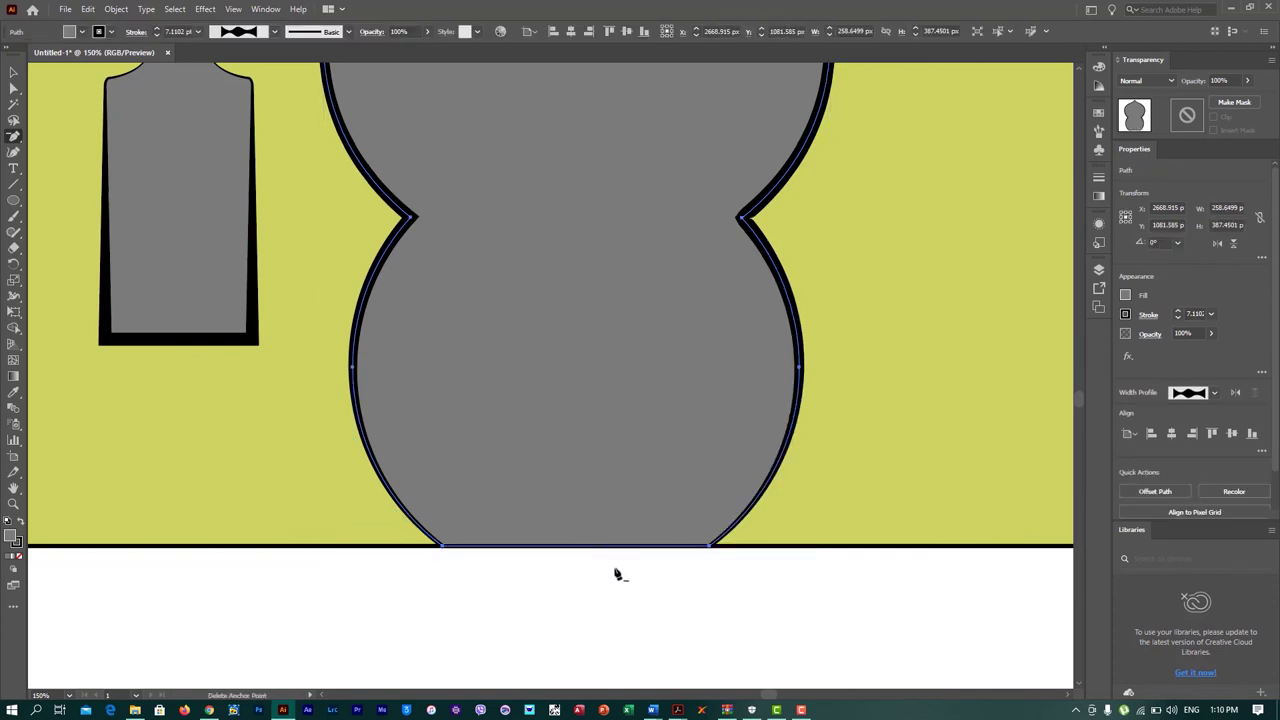
pyautogui.scroll(3, 759, 524)
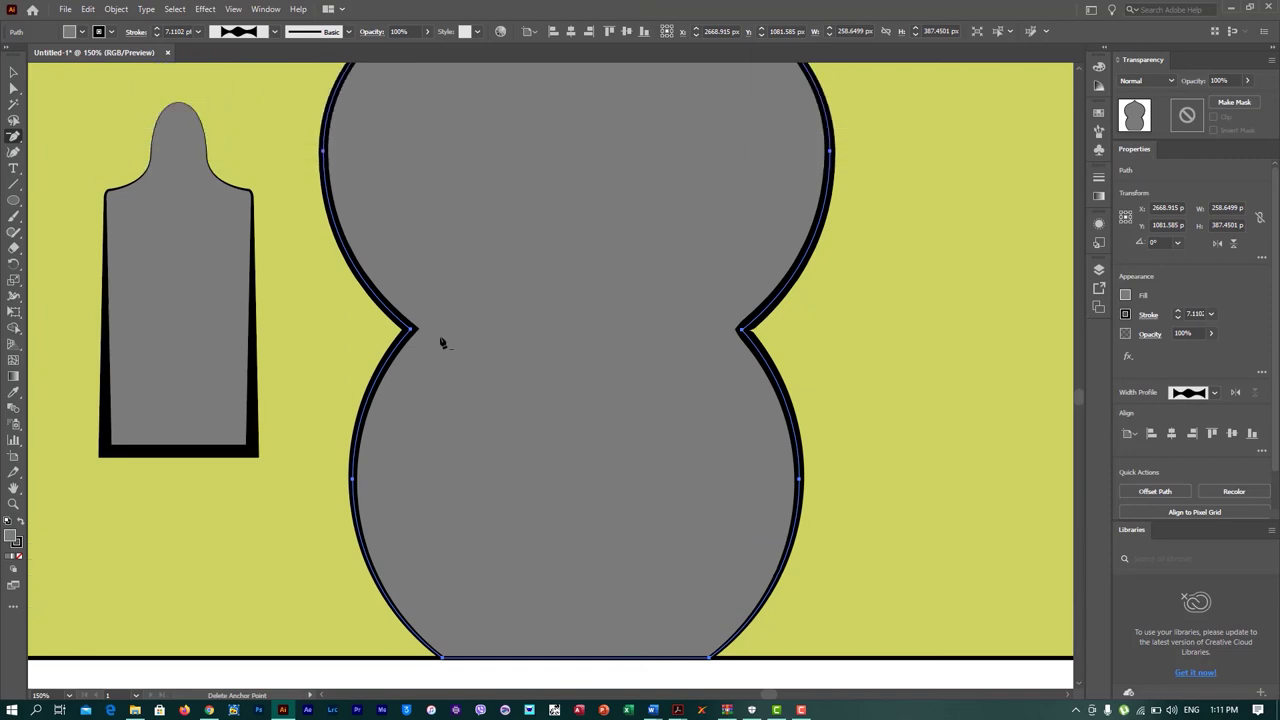
# Step: Deselect the door and zoom out to review the variable-width outline
pyautogui.hotkey('shift', 'w')
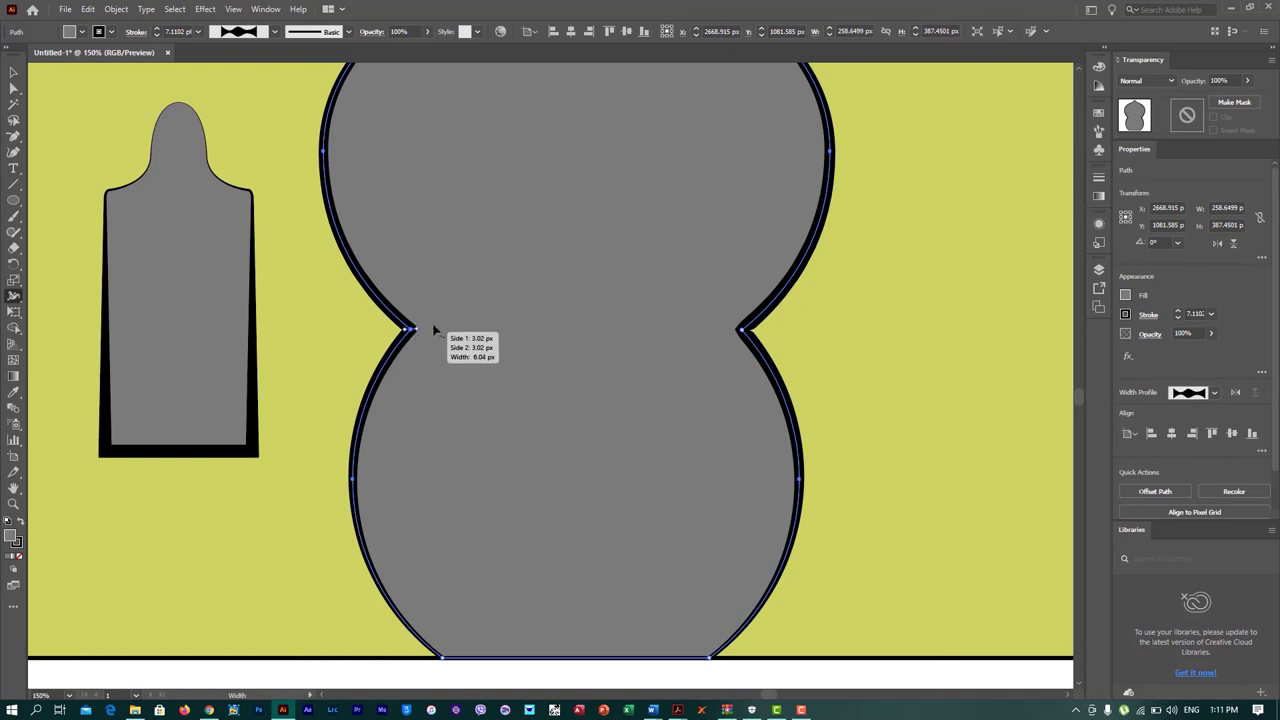
pyautogui.scroll(3, 551, 293)
pyautogui.scroll(1, 551, 293)
pyautogui.scroll(-4, 560, 289)
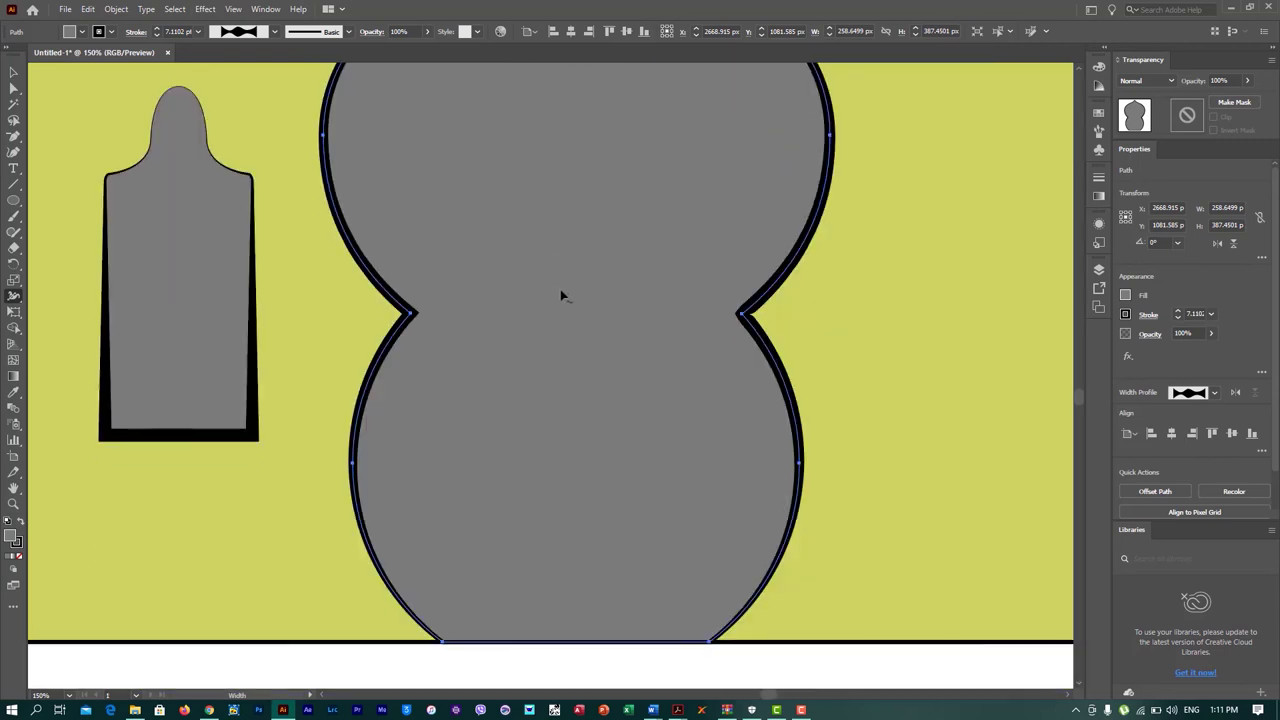
pyautogui.scroll(2, 561, 290)
pyautogui.scroll(-4, 561, 290)
pyautogui.press('v')
pyautogui.click(597, 418)
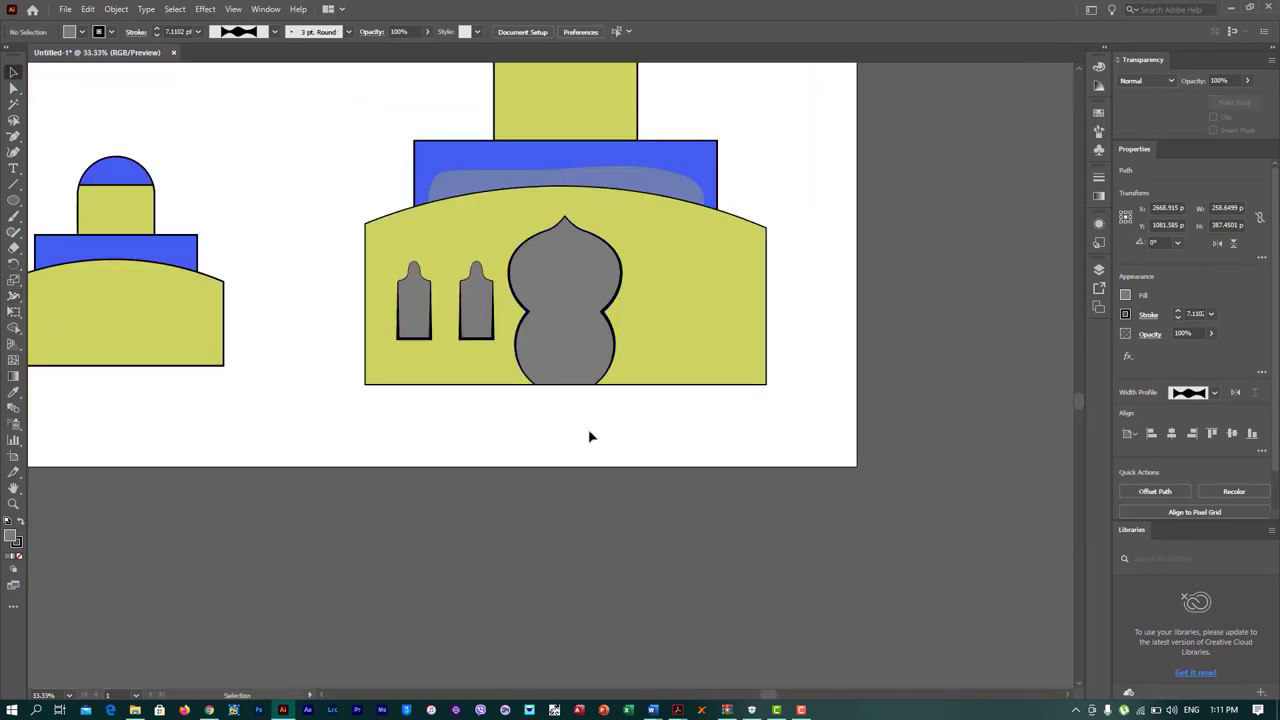
pyautogui.scroll(1, 574, 409)
pyautogui.scroll(1, 574, 408)
pyautogui.scroll(1, 560, 390)
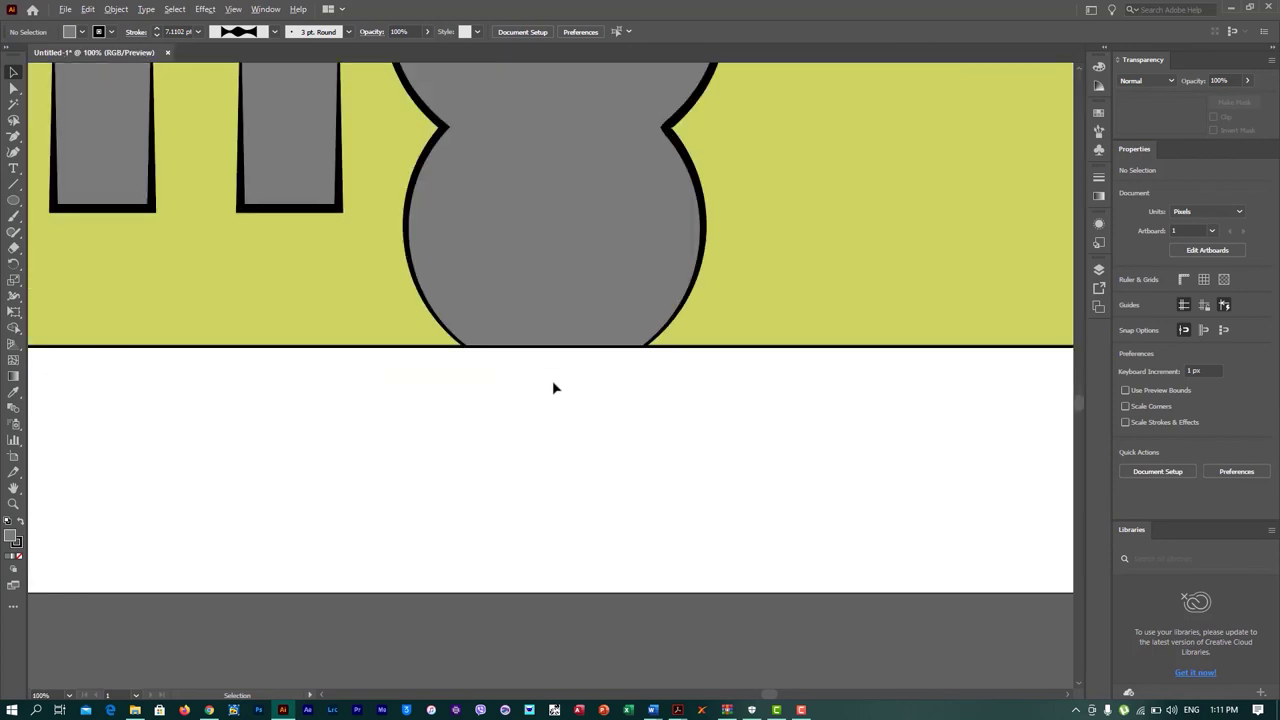
pyautogui.scroll(3, 631, 390)
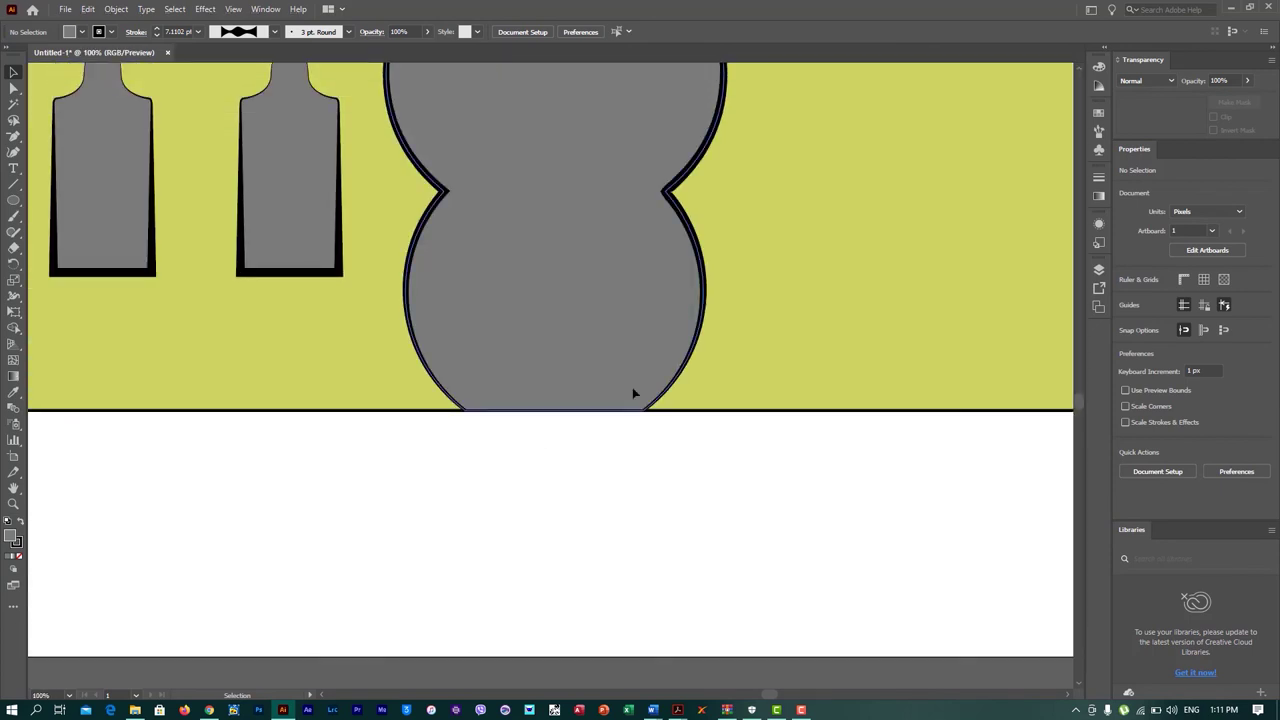
pyautogui.scroll(-2, 658, 400)
pyautogui.scroll(-3, 658, 400)
# Step: Remove the outlines from the yellow building base and blue band, and adjust the tower's stroke
pyautogui.scroll(1, 737, 394)
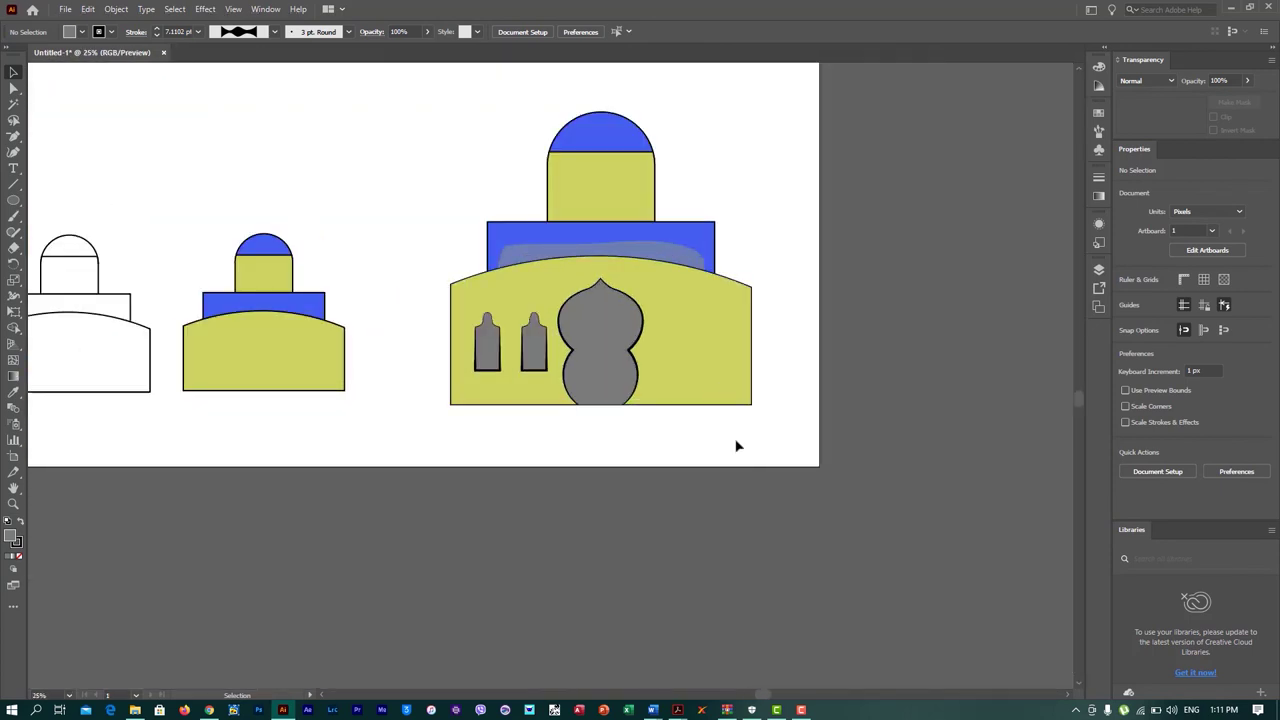
pyautogui.click(729, 400)
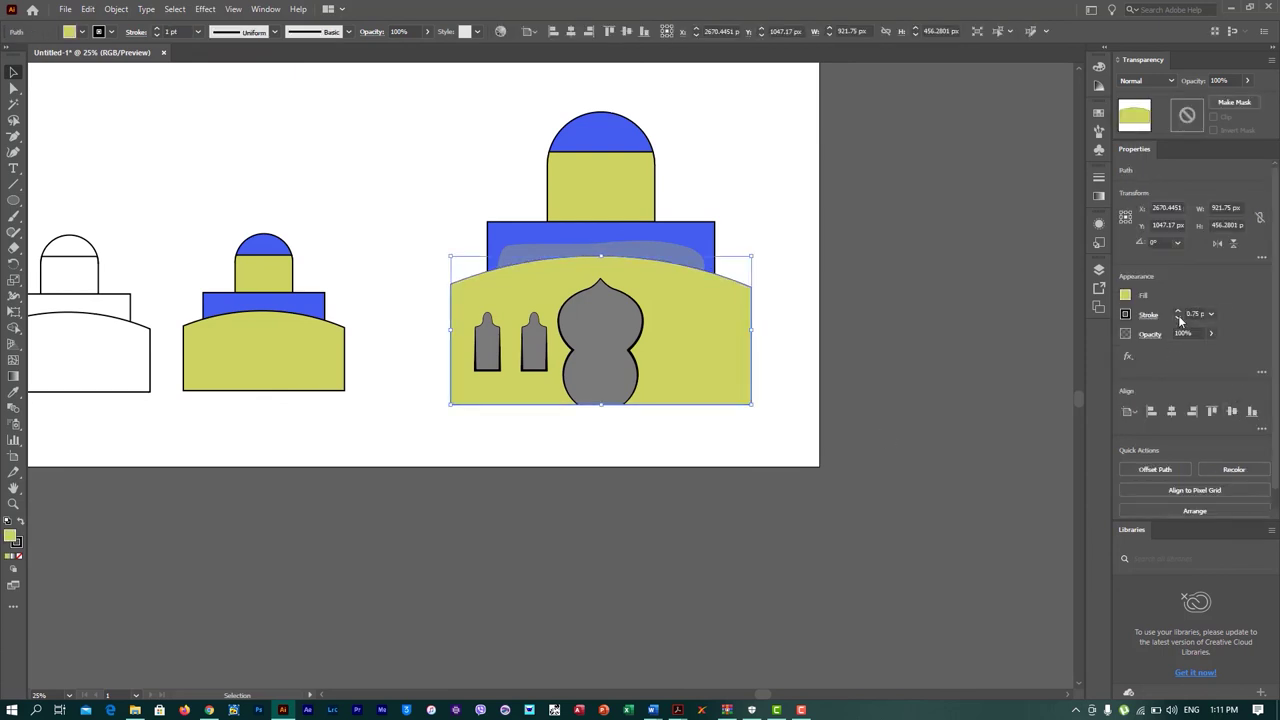
pyautogui.press('/')
pyautogui.click(714, 228)
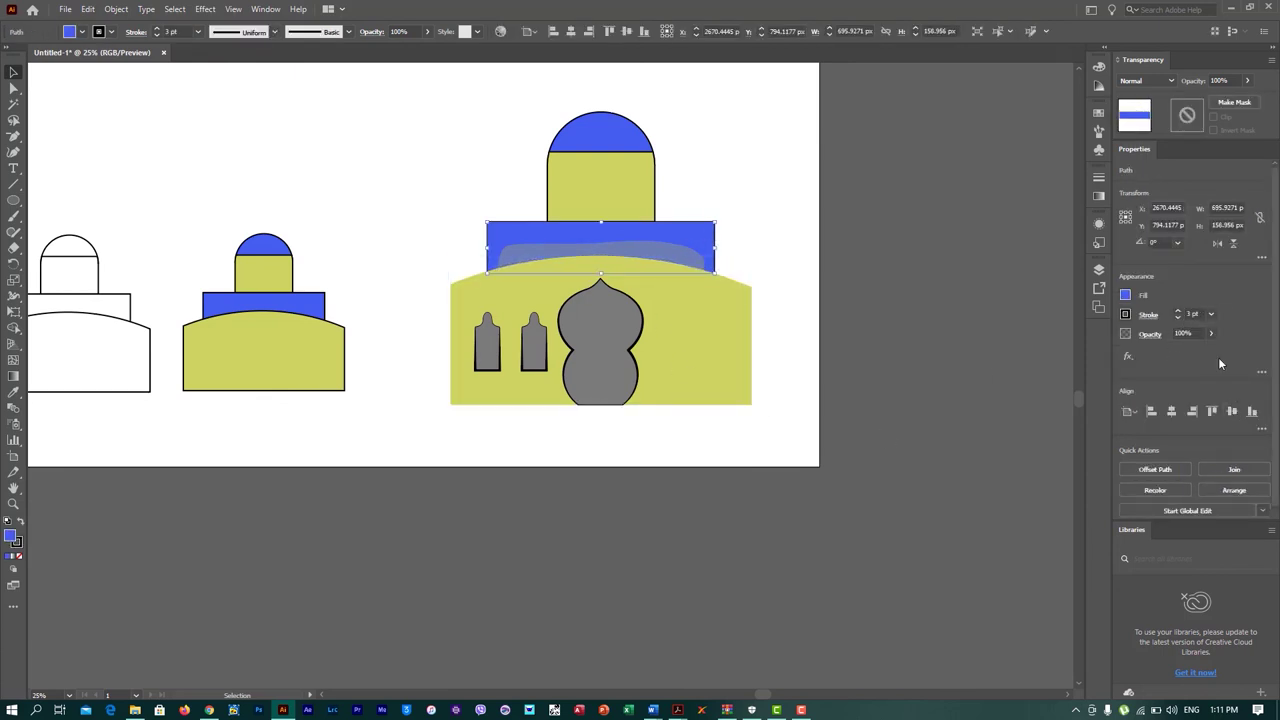
pyautogui.press('/')
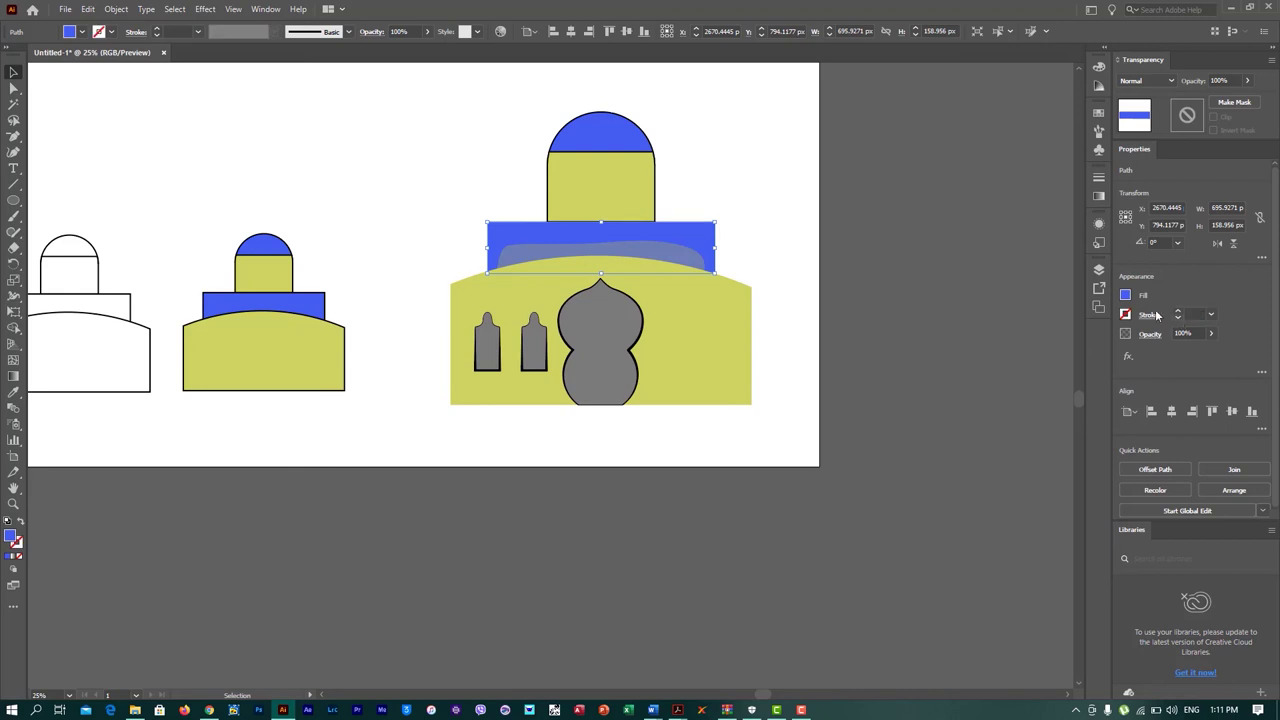
pyautogui.click(611, 160)
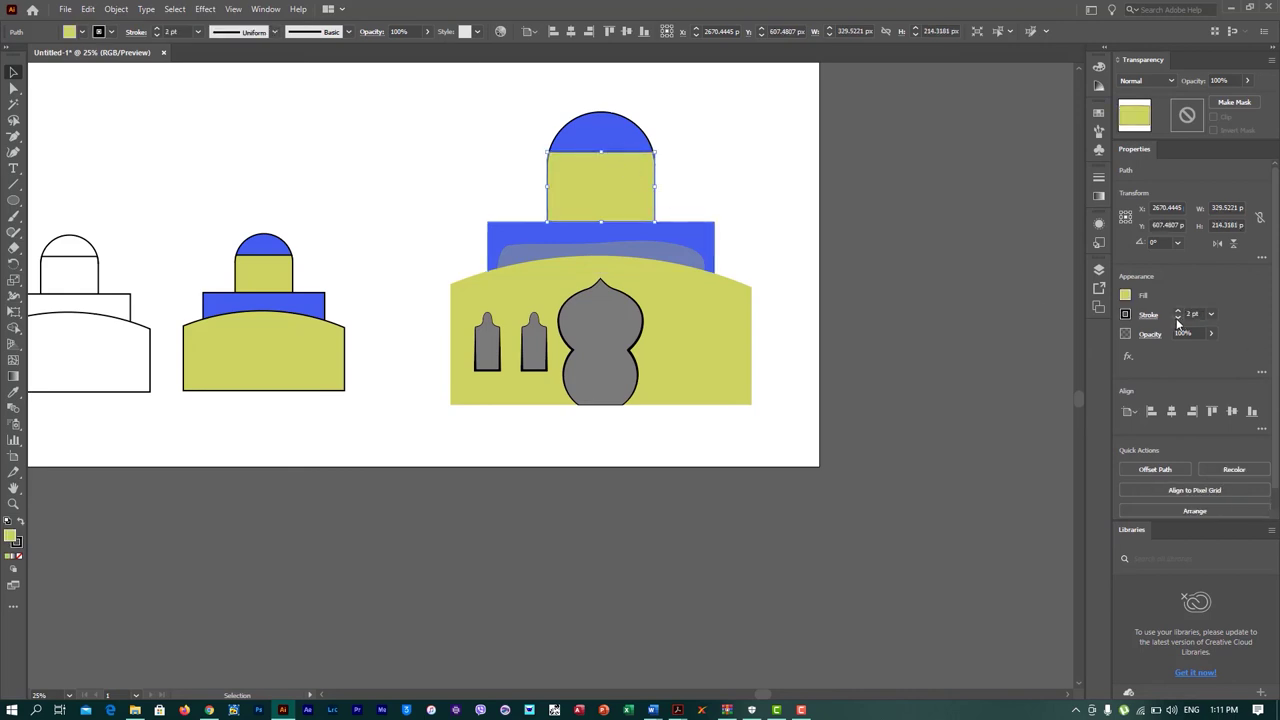
pyautogui.click(1177, 318)
pyautogui.click(640, 137)
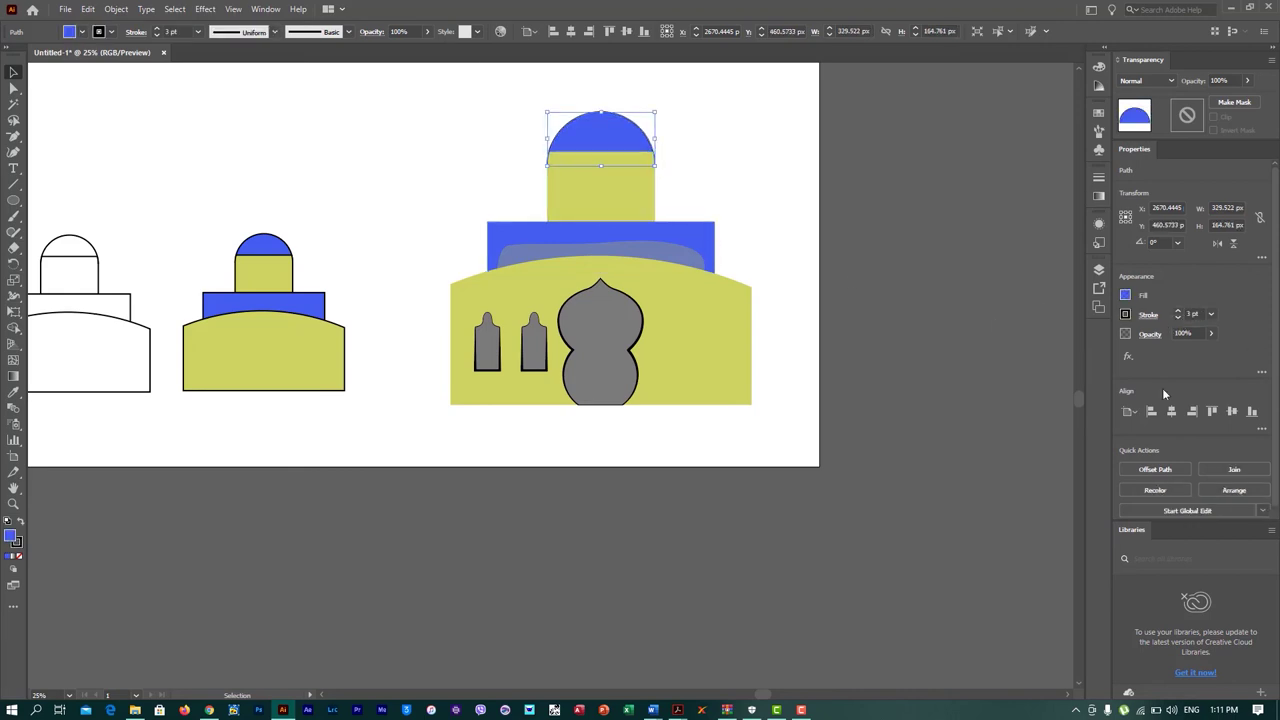
pyautogui.click(542, 507)
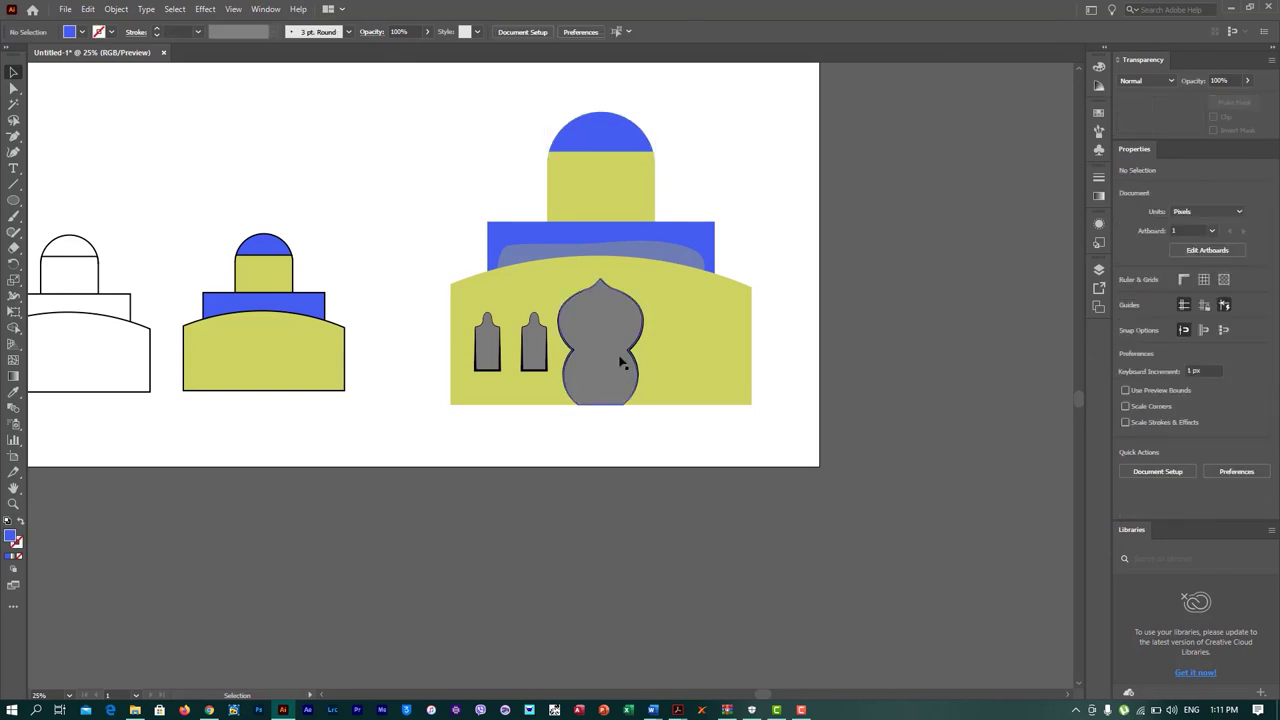
# Step: Taper the door's outline to about 2 px at its bottom-right and bottom-left corners
pyautogui.scroll(4, 607, 410)
pyautogui.scroll(2, 597, 391)
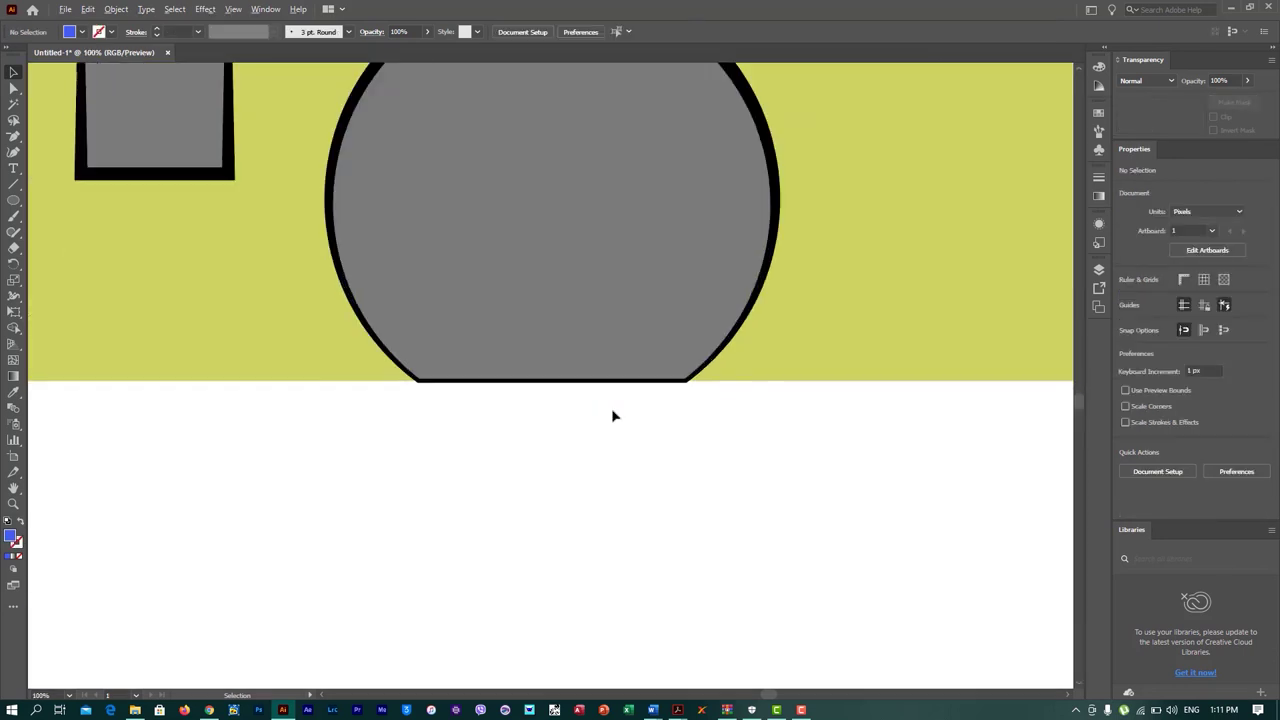
pyautogui.hotkey('shift', 'w')
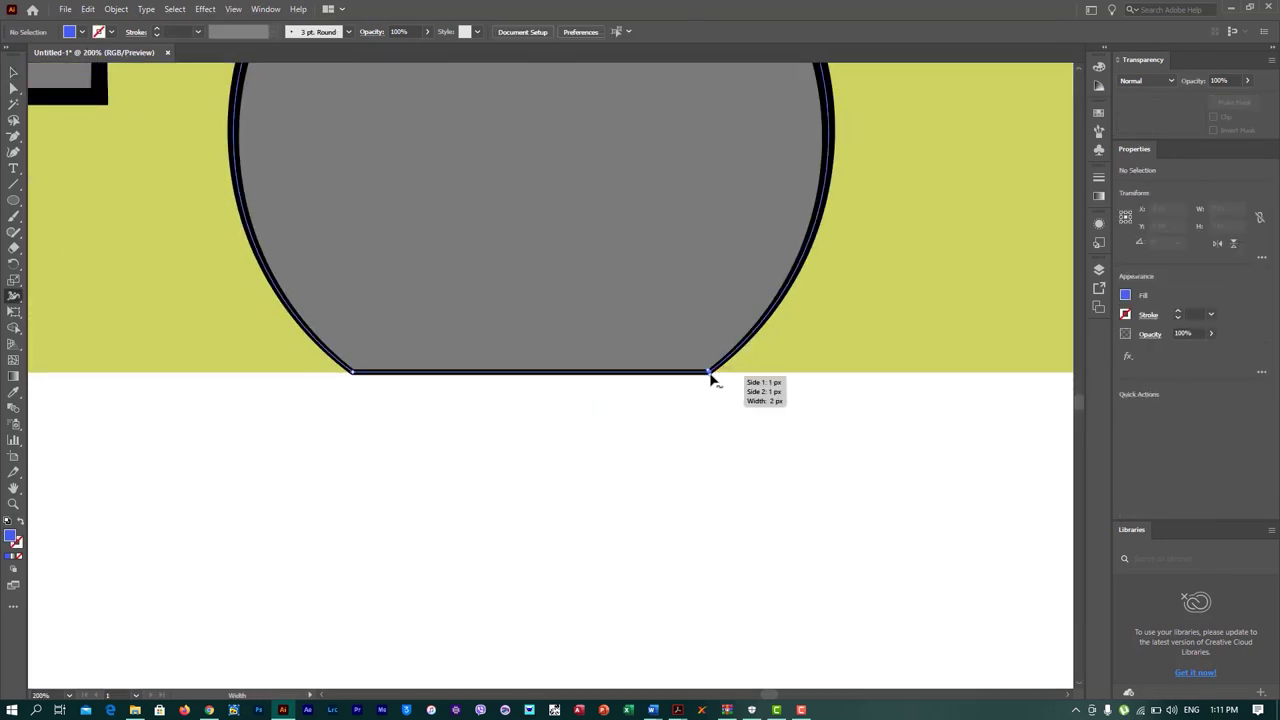
pyautogui.moveTo(710, 373); pyautogui.dragTo(707, 394)
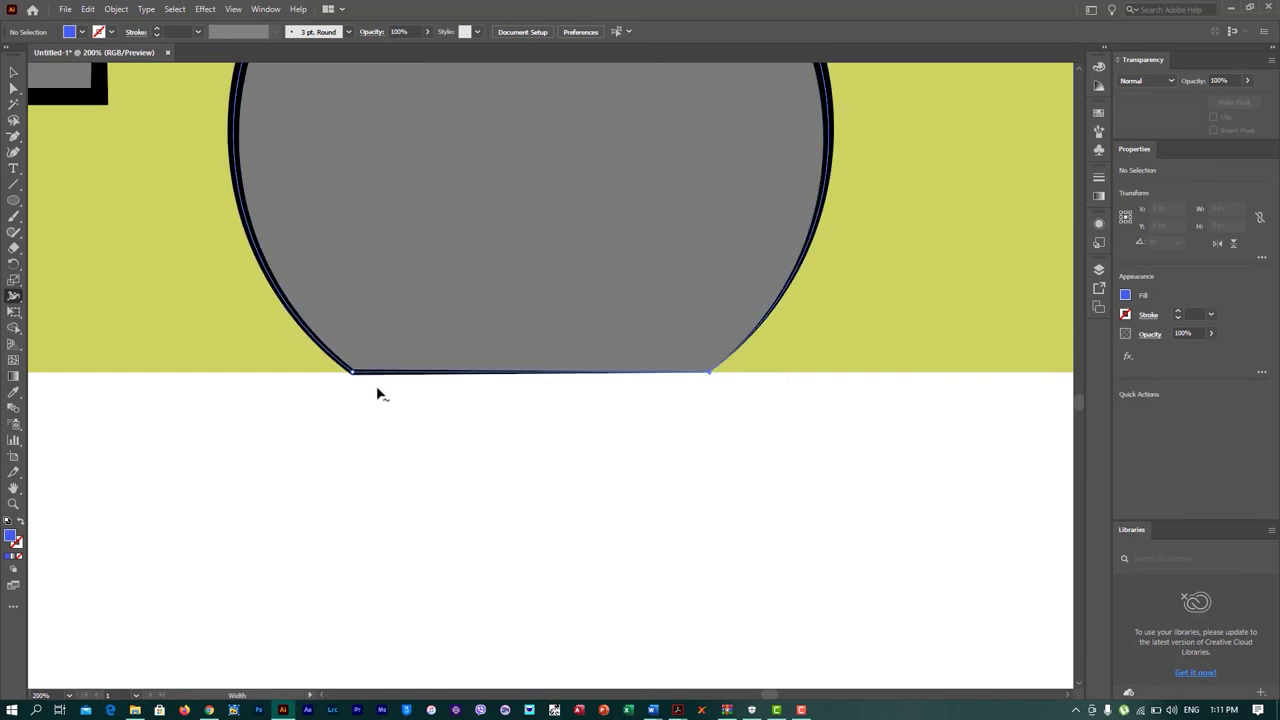
pyautogui.moveTo(352, 373); pyautogui.dragTo(352, 376)
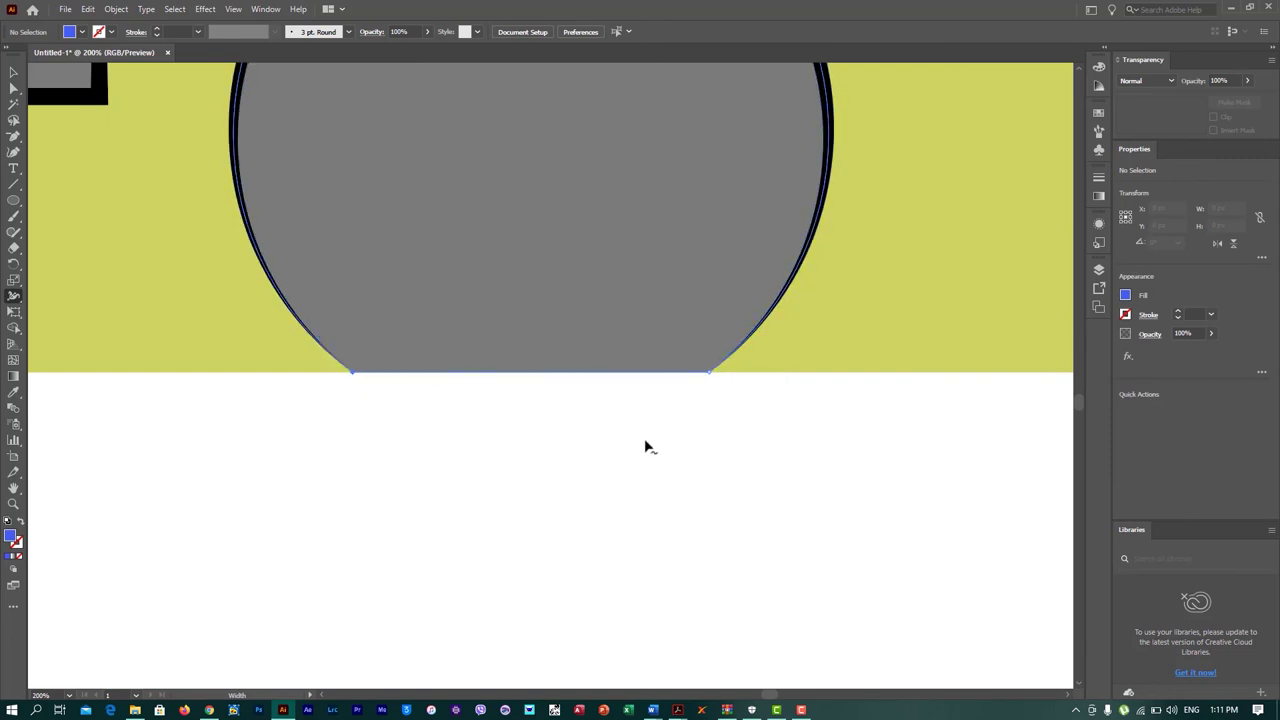
pyautogui.scroll(-1, 690, 455)
pyautogui.scroll(-2, 745, 420)
pyautogui.scroll(-3, 790, 385)
pyautogui.scroll(-2, 890, 365)
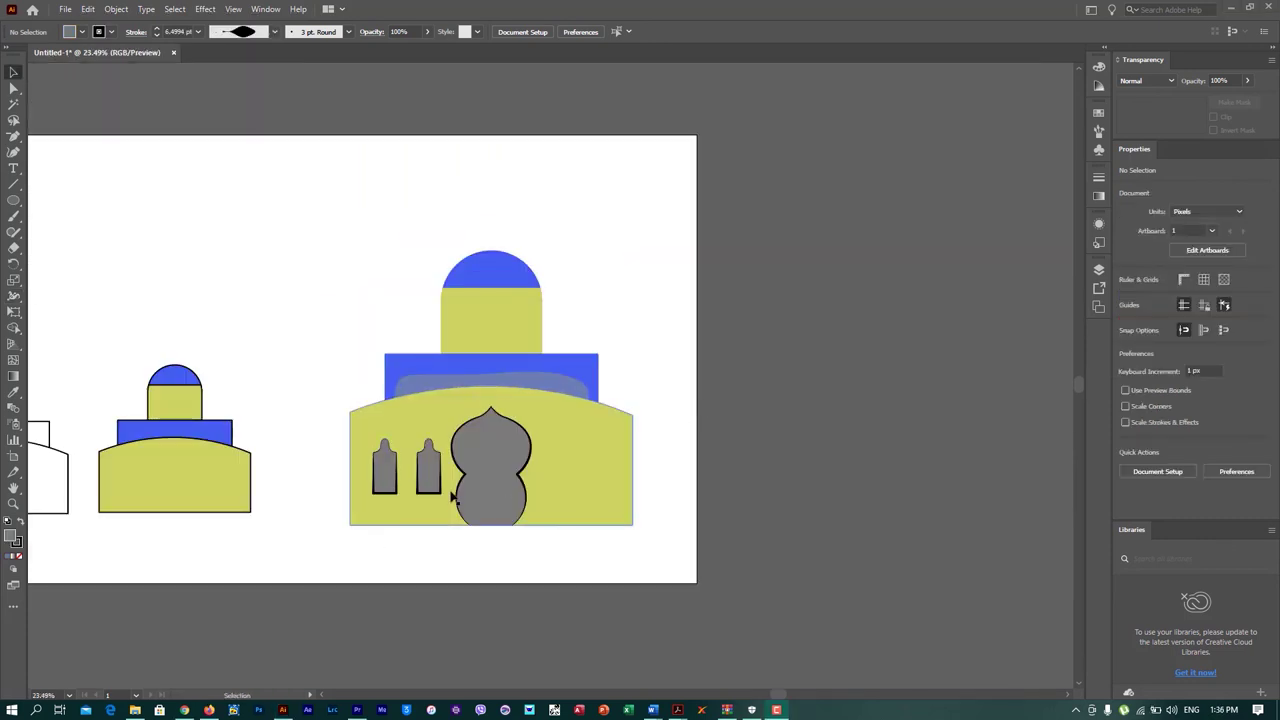
# Step: Copy both small arched windows to the right of the big door
pyautogui.scroll(1, 376, 510)
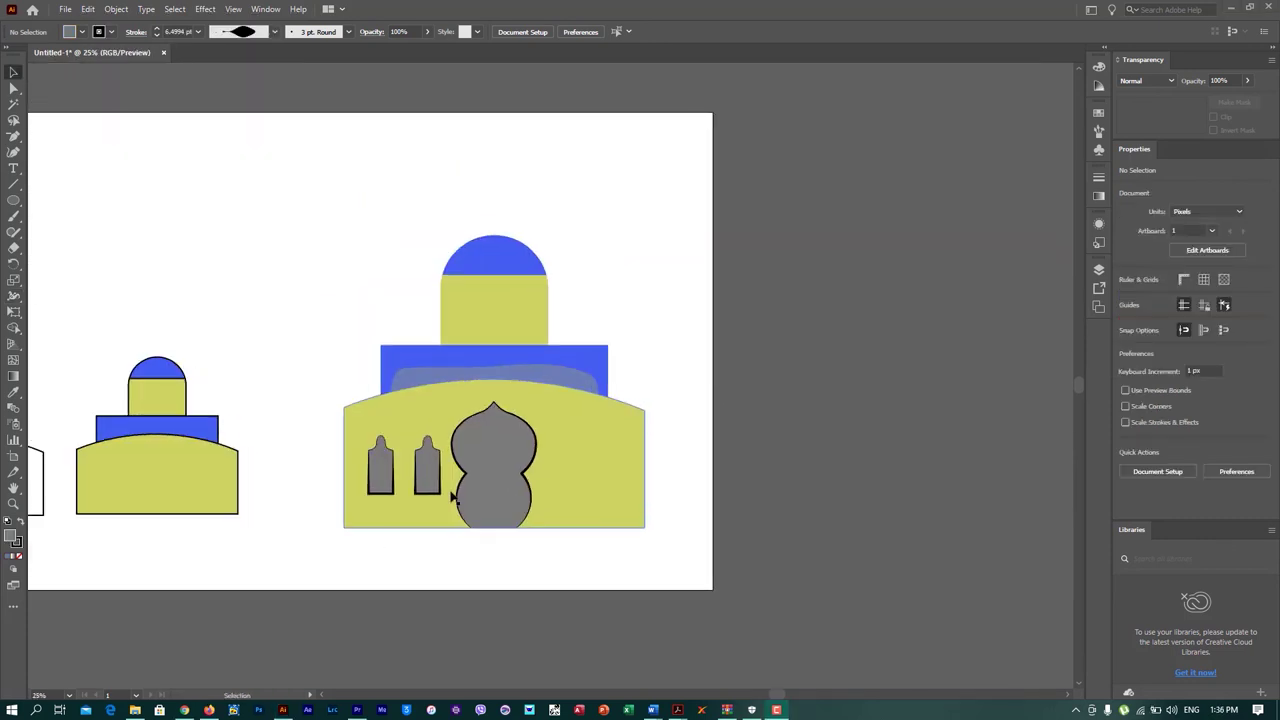
pyautogui.scroll(2, 380, 460)
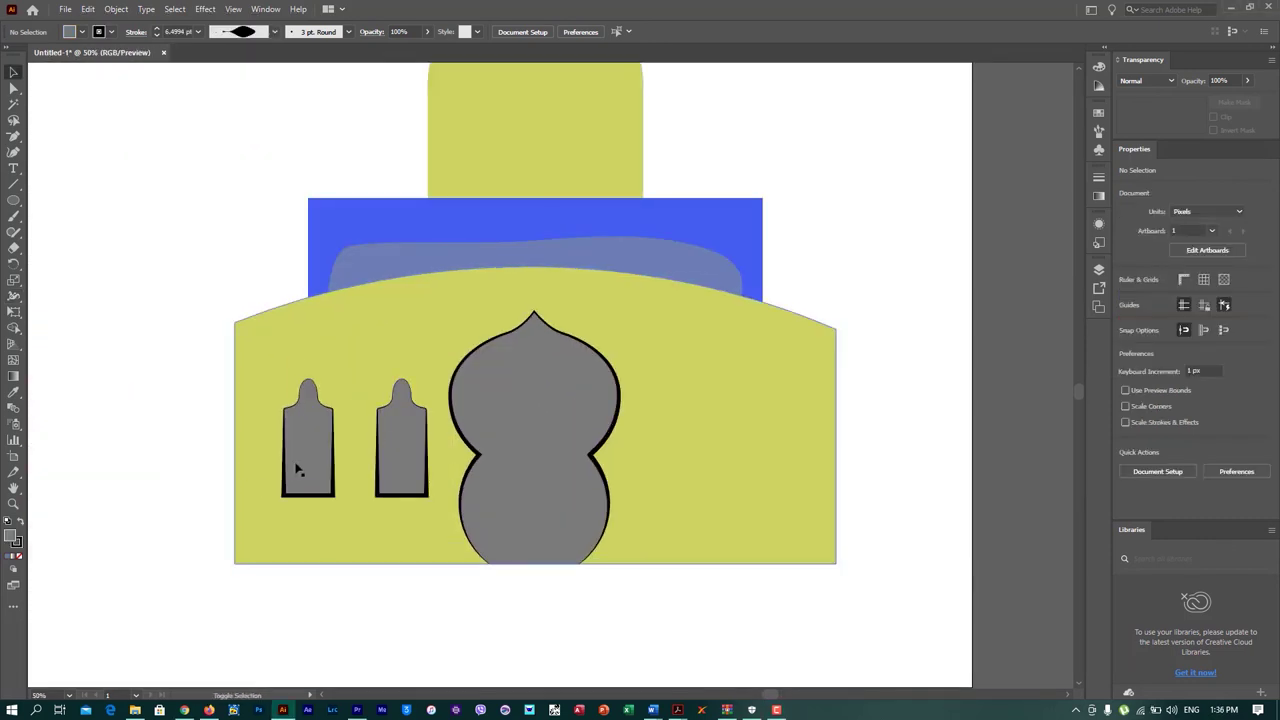
pyautogui.click(297, 463)
pyautogui.keyDown('shift'); pyautogui.click(393, 462); pyautogui.keyUp('shift')
pyautogui.moveTo(393, 462); pyautogui.dragTo(754, 460)
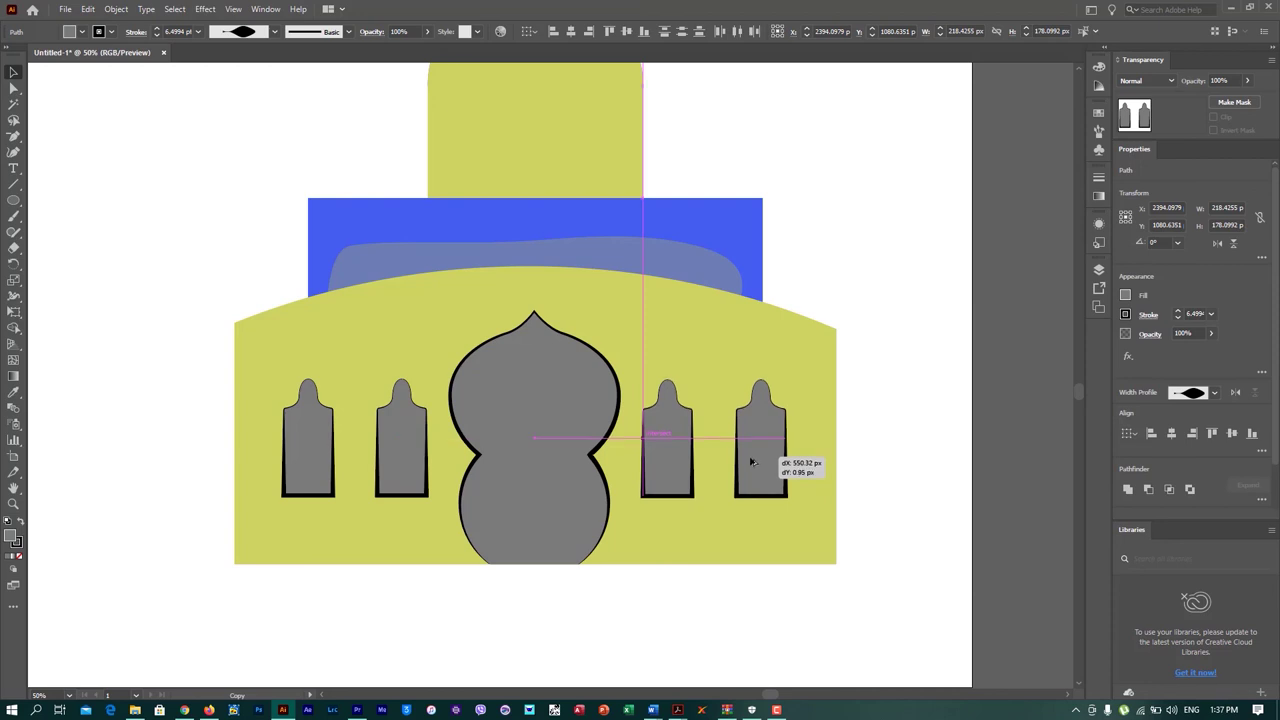
pyautogui.moveTo(754, 460); pyautogui.dragTo(752, 458)
# Step: Reposition the left pair of windows to even the spacing around the door
pyautogui.click(423, 463)
pyautogui.click(314, 463)
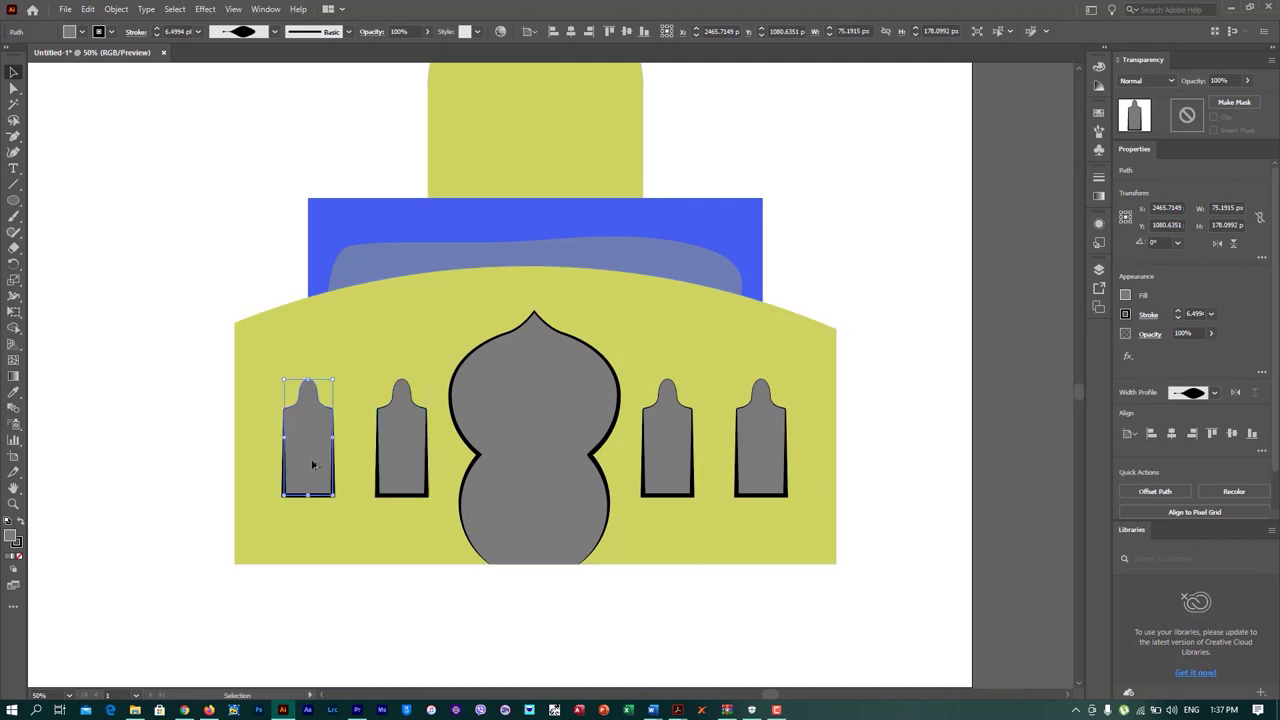
pyautogui.moveTo(393, 467); pyautogui.dragTo(386, 469)
pyautogui.hotkey('ctrl', 'z')
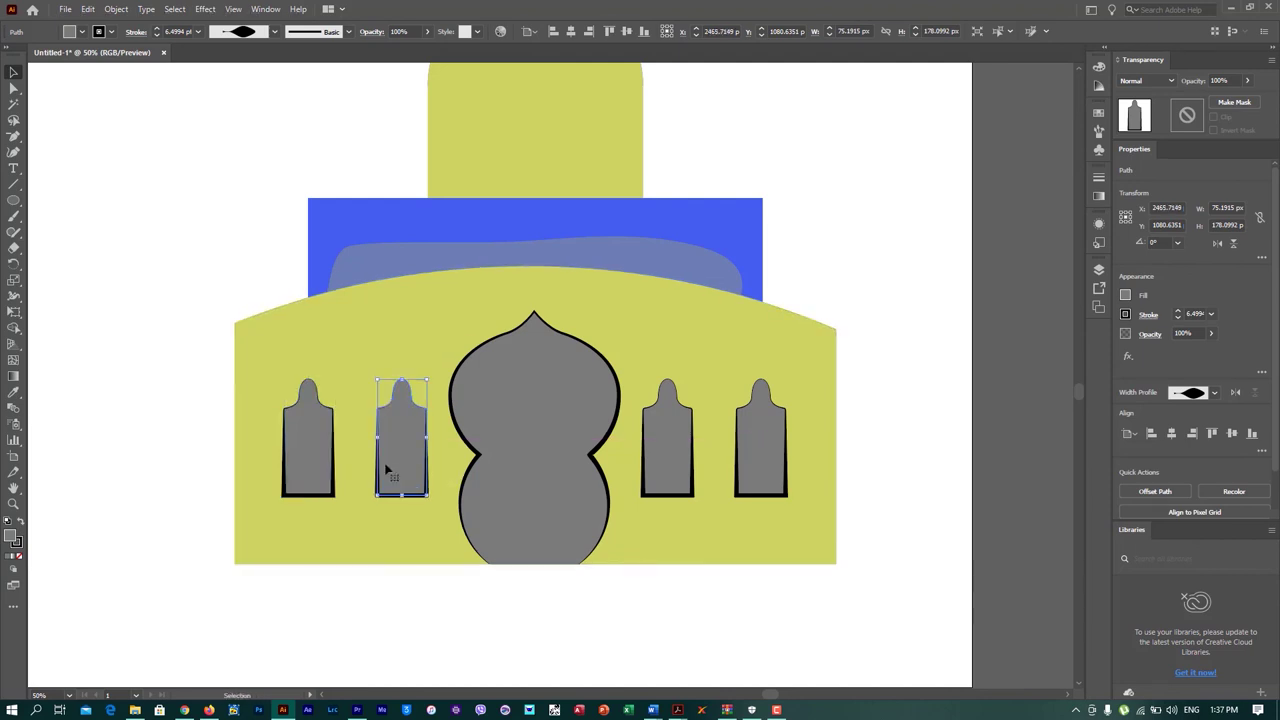
pyautogui.keyDown('shift'); pyautogui.click(300, 466); pyautogui.keyUp('shift')
pyautogui.moveTo(394, 466); pyautogui.dragTo(381, 466)
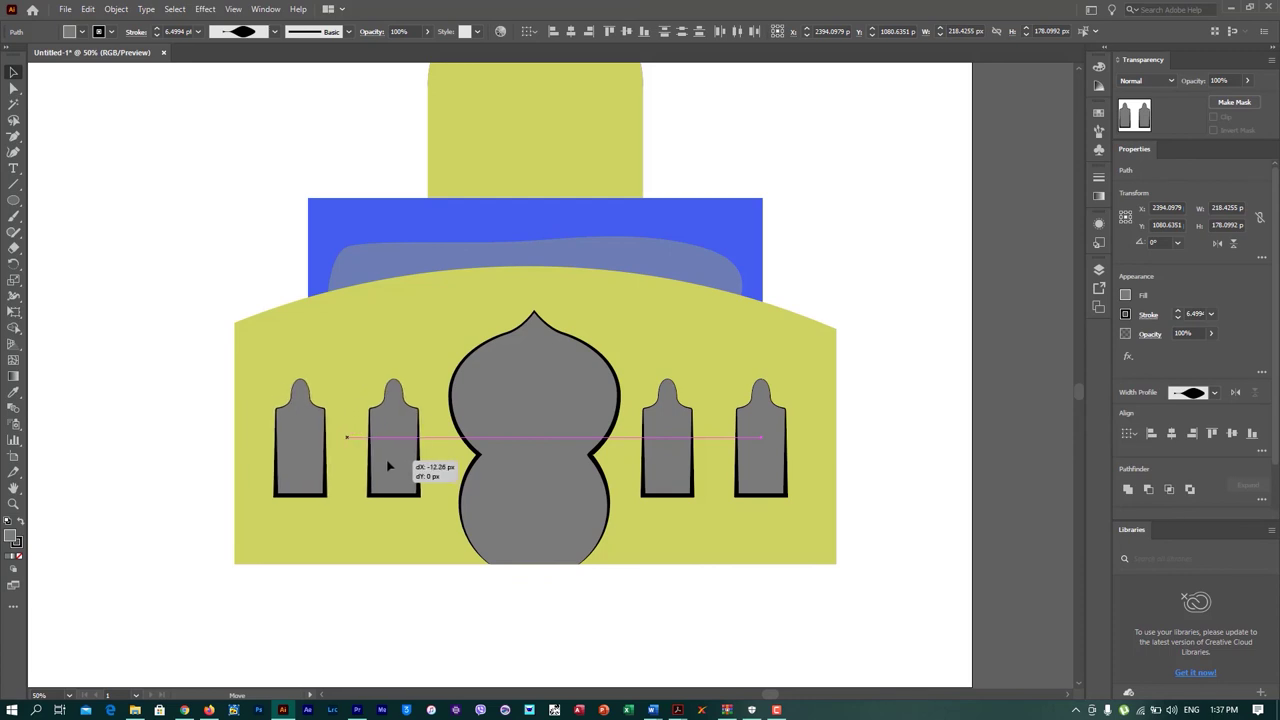
pyautogui.moveTo(382, 464); pyautogui.dragTo(395, 466)
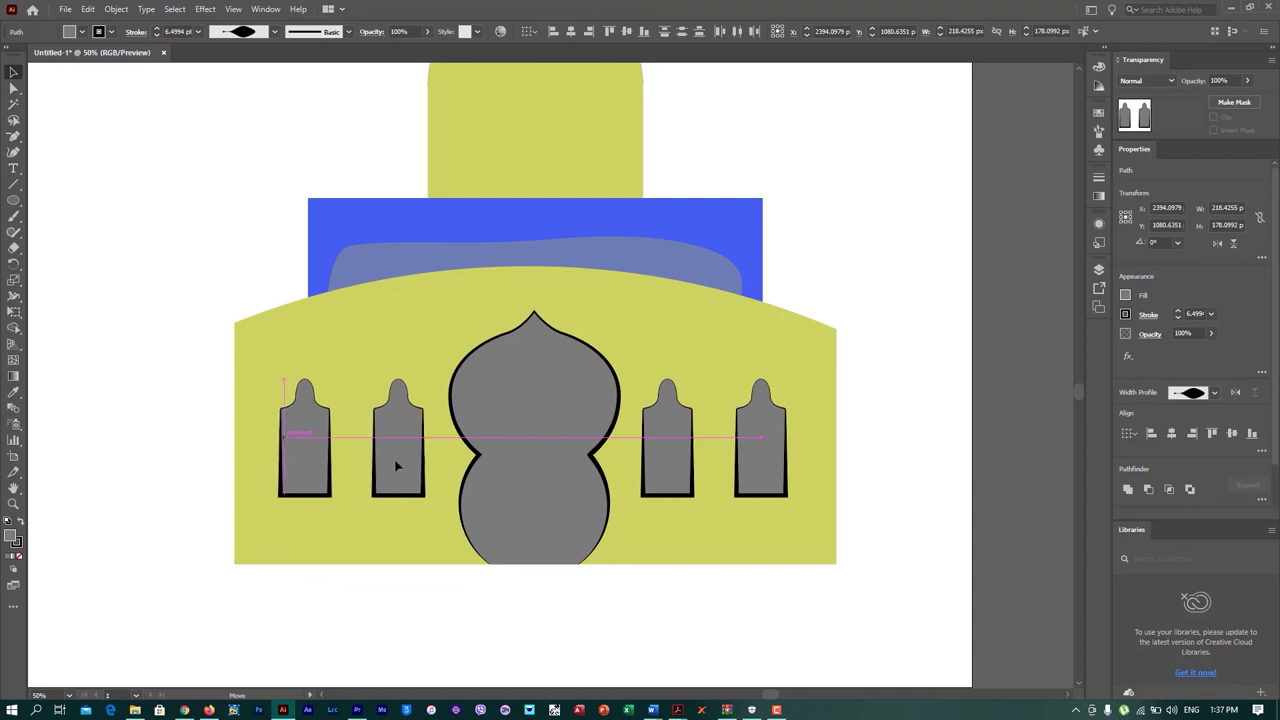
pyautogui.click(449, 624)
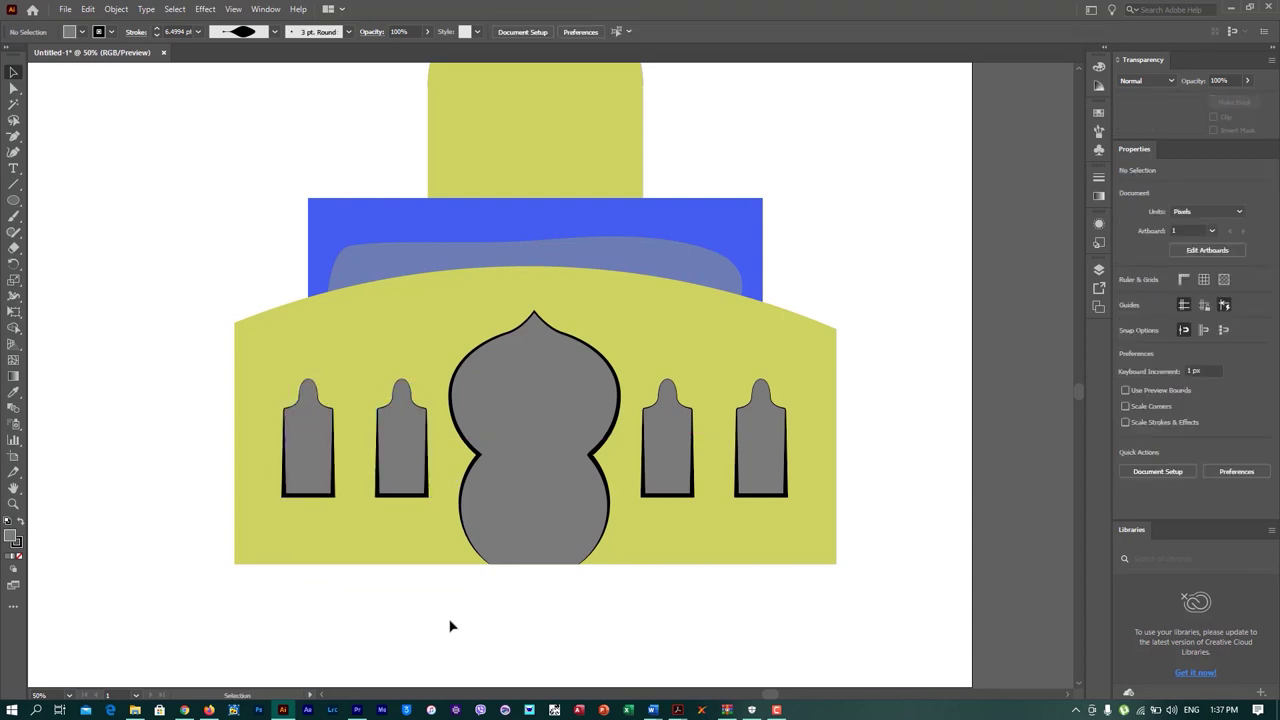
pyautogui.click(749, 478)
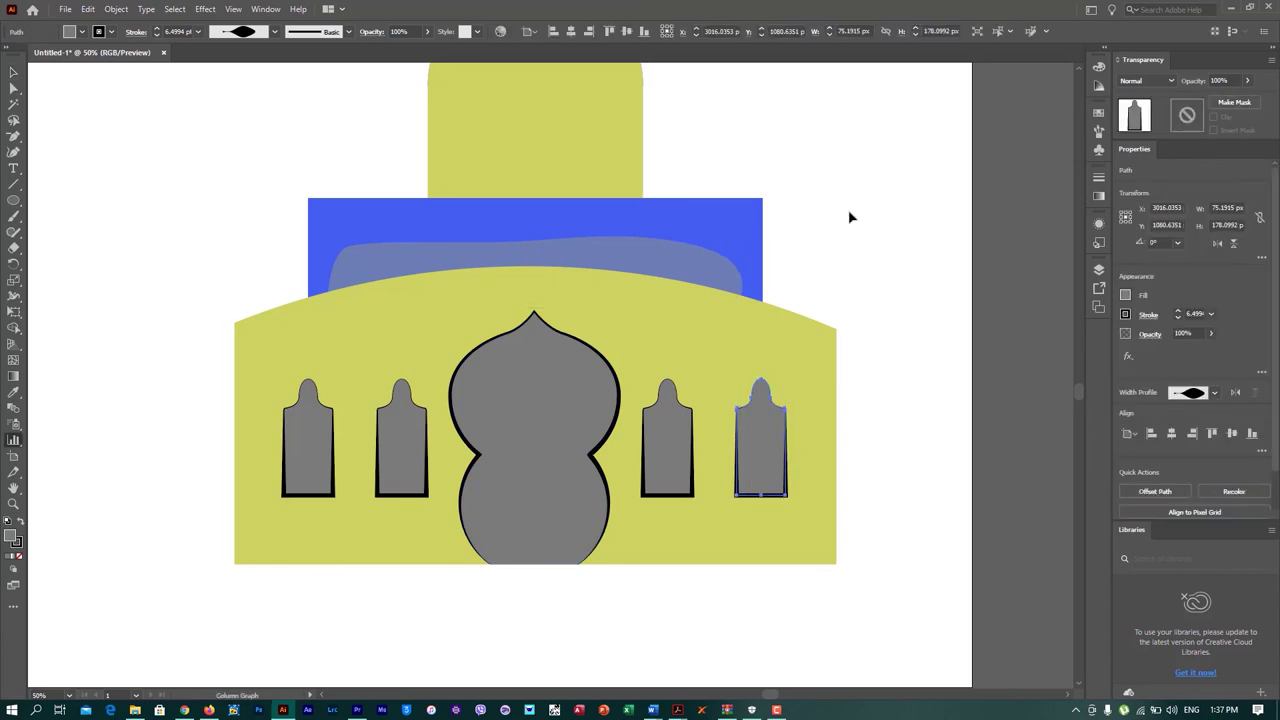
# Step: Alt-copy the right side window up onto the upper yellow tower and shrink it
pyautogui.moveTo(843, 226); pyautogui.dragTo(646, 533)
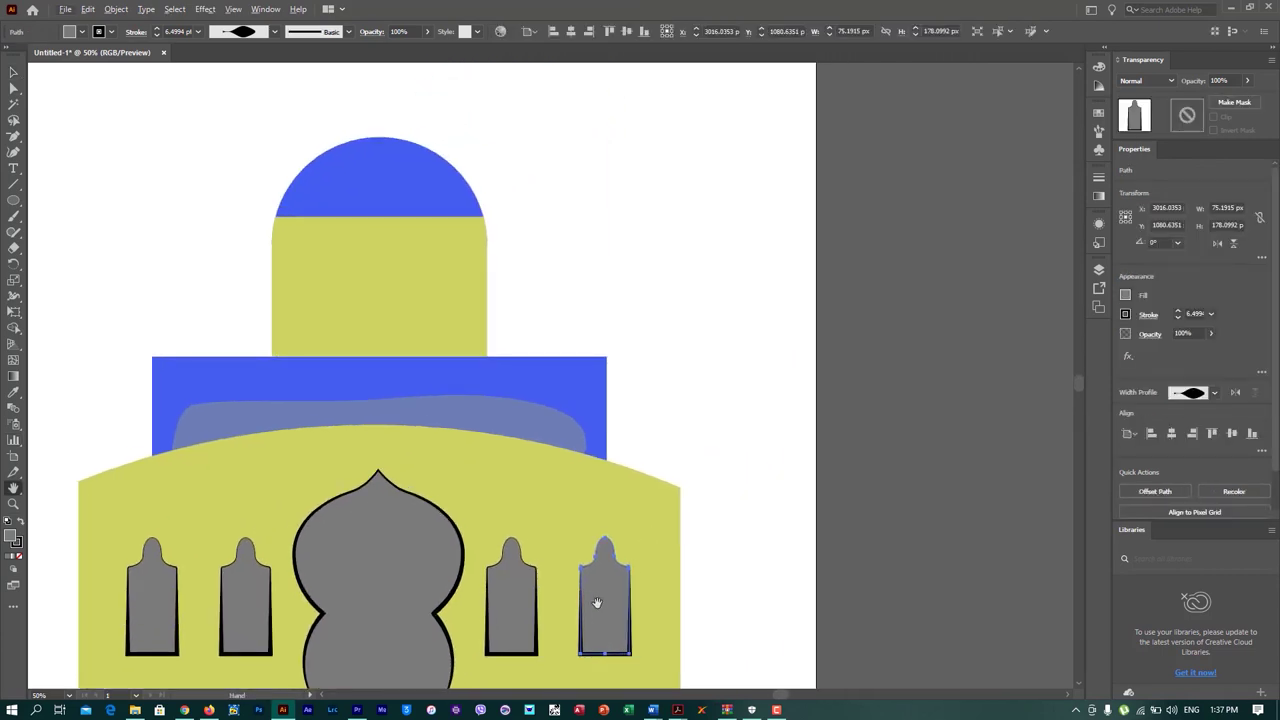
pyautogui.hotkey('alt', 'v')
pyautogui.press('v')
pyautogui.press('v')
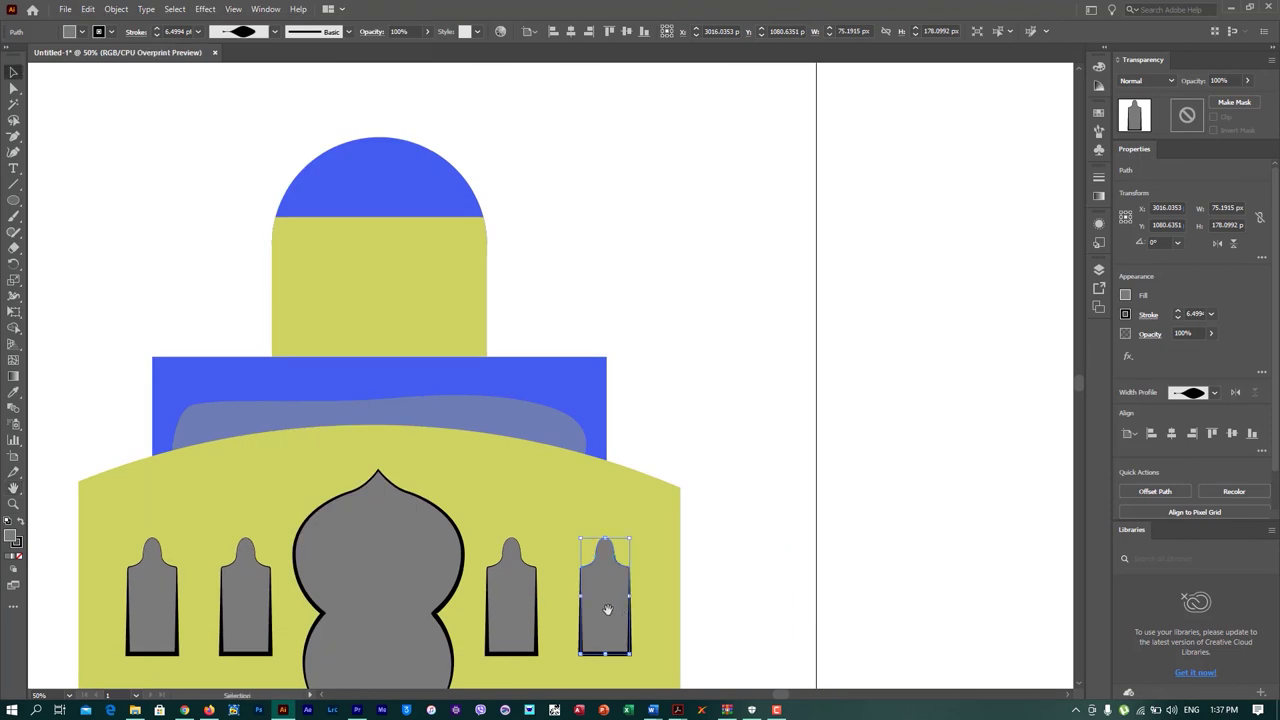
pyautogui.moveTo(601, 572); pyautogui.dragTo(437, 264)
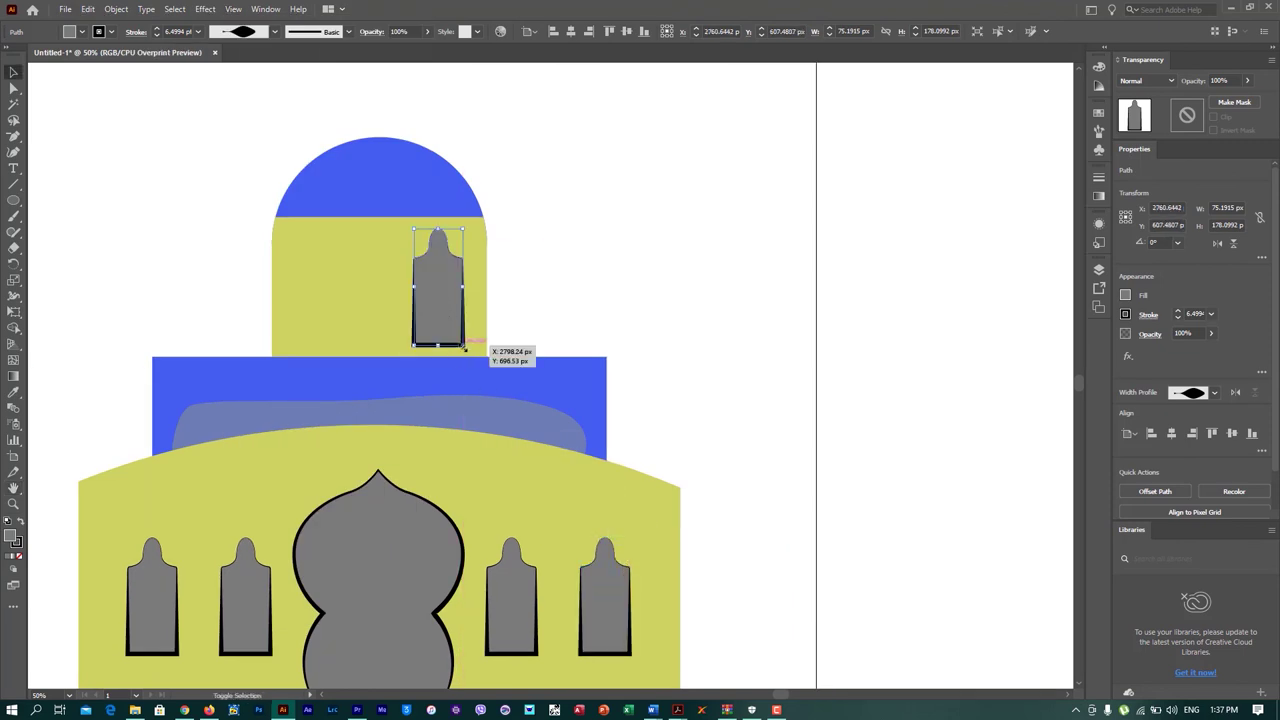
pyautogui.moveTo(464, 347)
pyautogui.mouseDown()
pyautogui.moveTo(446, 311)
pyautogui.moveTo(313, 293)
pyautogui.moveTo(381, 288)
pyautogui.mouseUp()
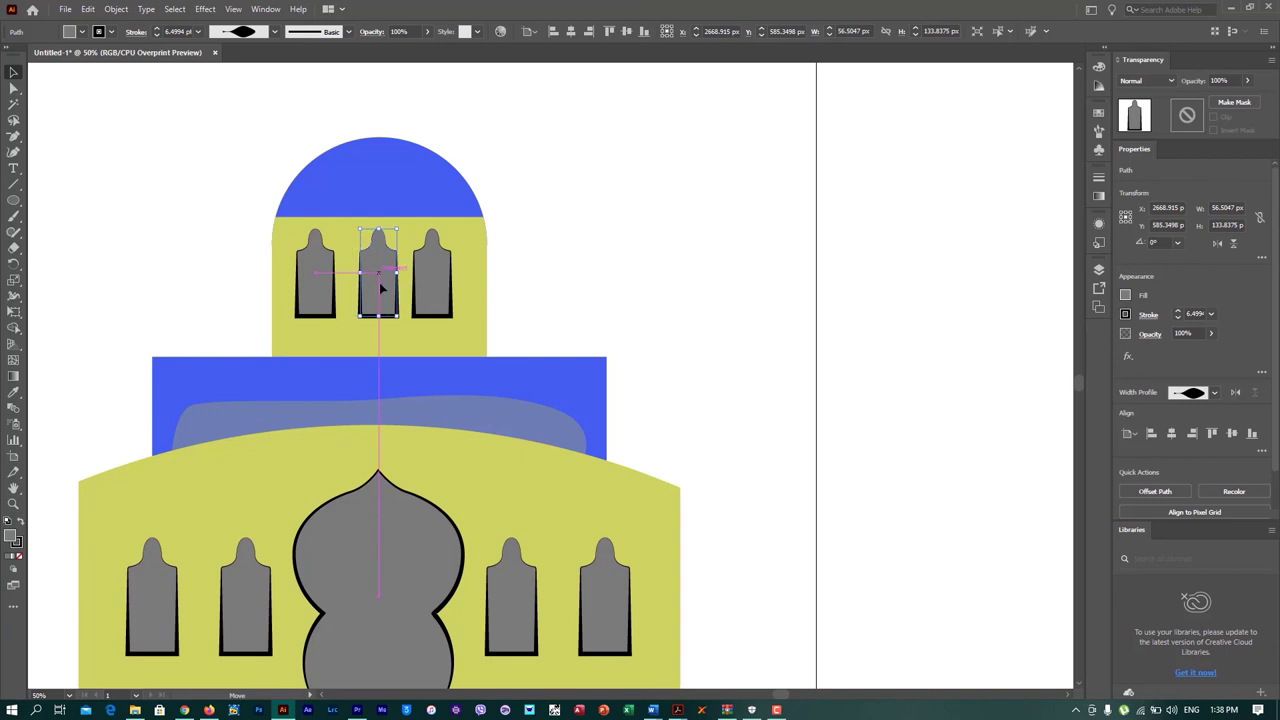
# Step: Shift the right tower window slightly rightward to even the spacing
pyautogui.doubleClick(432, 285)
pyautogui.doubleClick(497, 289)
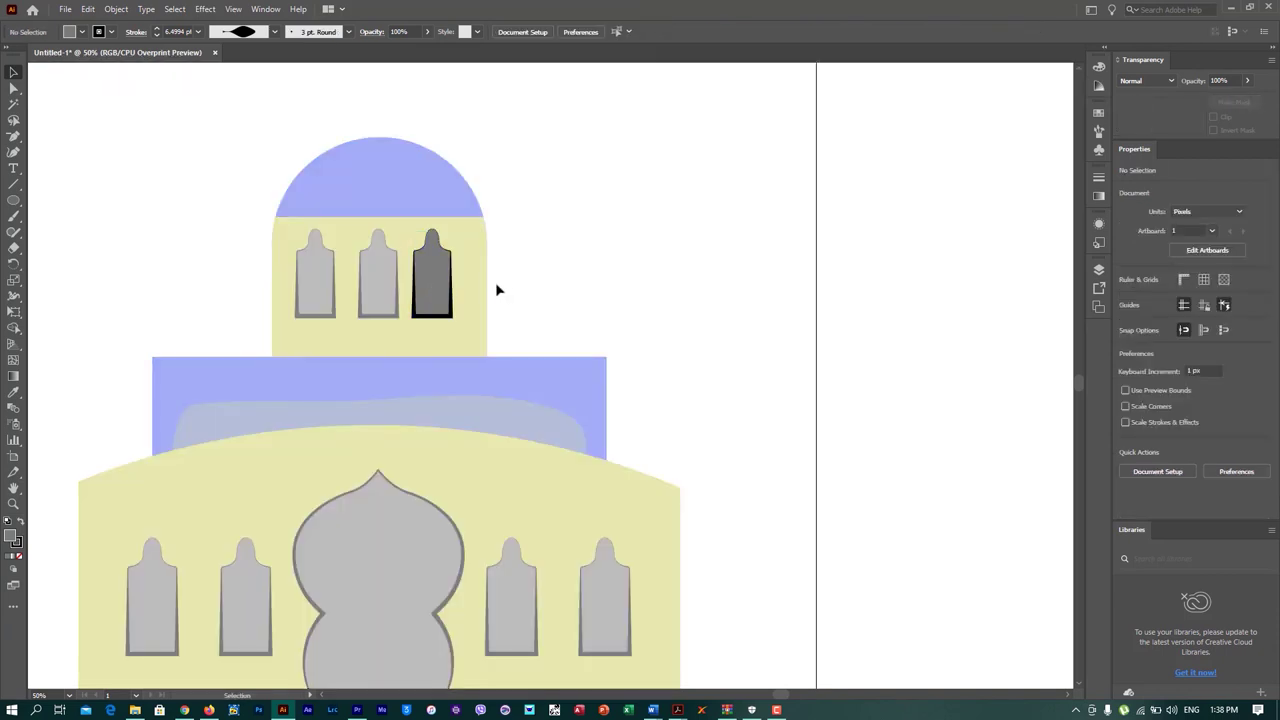
pyautogui.moveTo(429, 292); pyautogui.dragTo(443, 291)
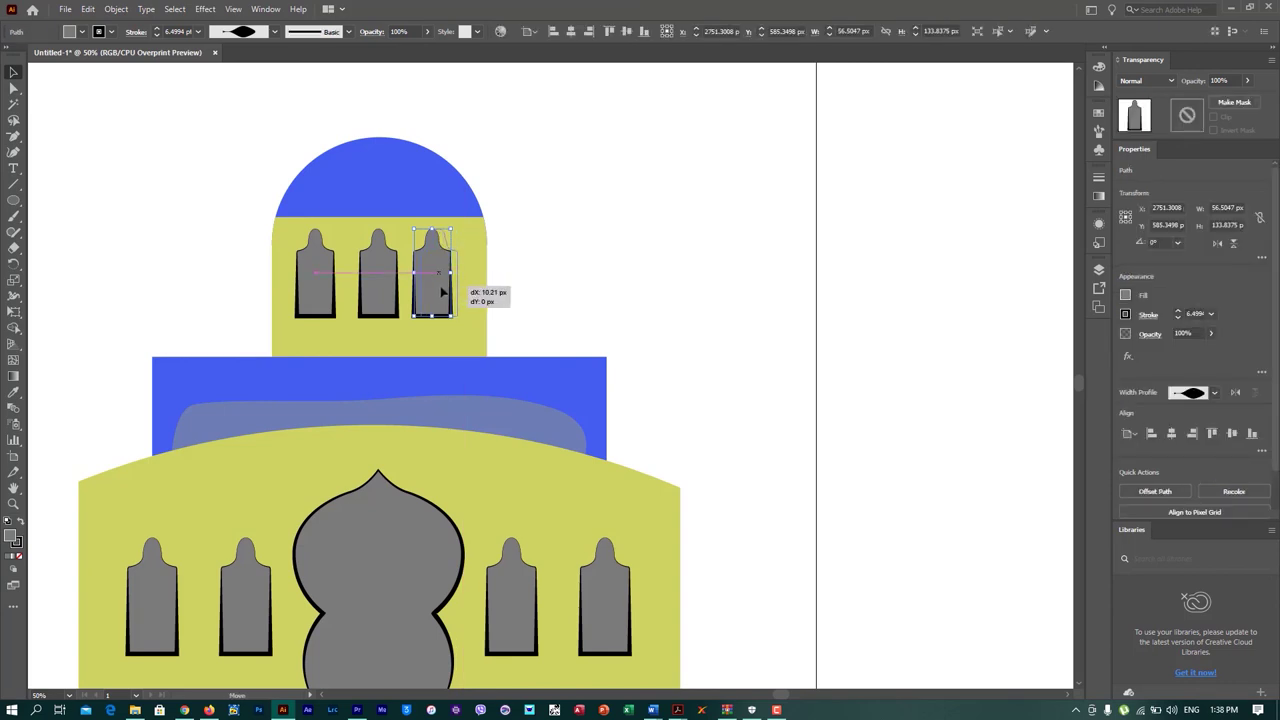
pyautogui.moveTo(443, 291); pyautogui.dragTo(446, 291)
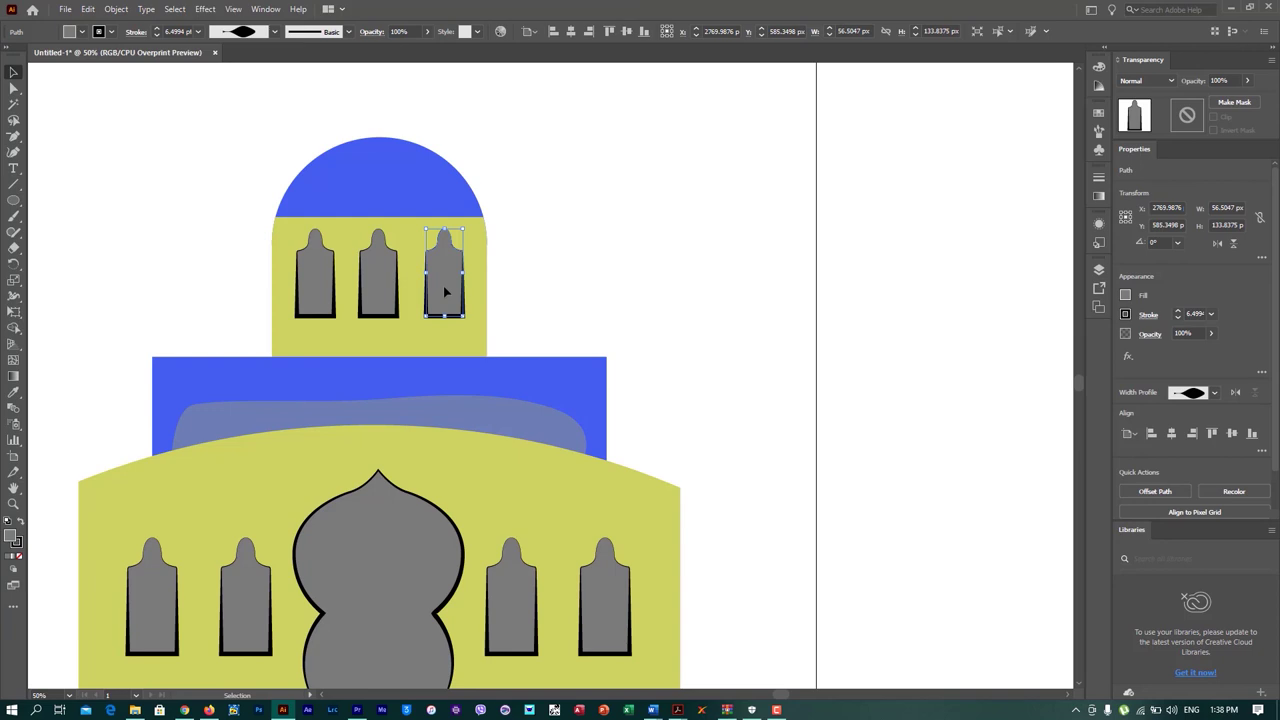
pyautogui.click(550, 284)
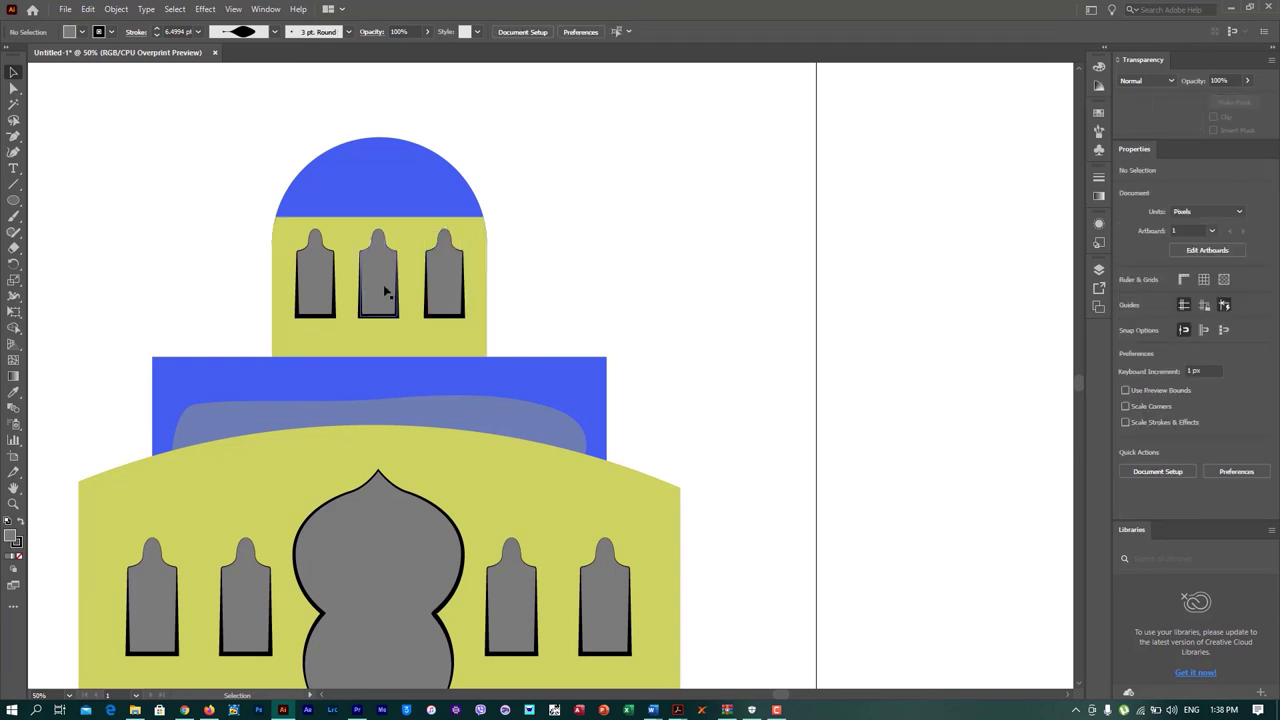
# Step: Centre the row of three arched windows on the upper tower
pyautogui.click(445, 280)
pyautogui.keyDown('shift'); pyautogui.click(378, 282); pyautogui.keyUp('shift')
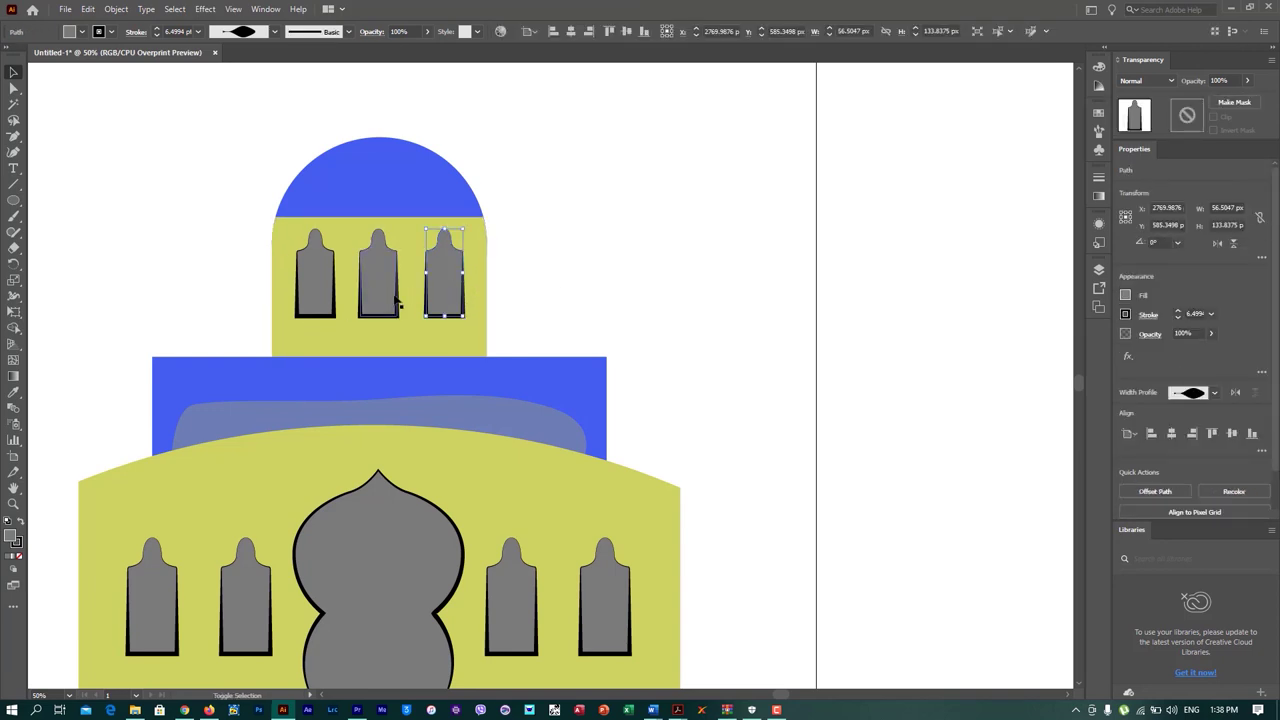
pyautogui.keyDown('shift'); pyautogui.click(310, 286); pyautogui.keyUp('shift')
pyautogui.moveTo(377, 289); pyautogui.dragTo(379, 291)
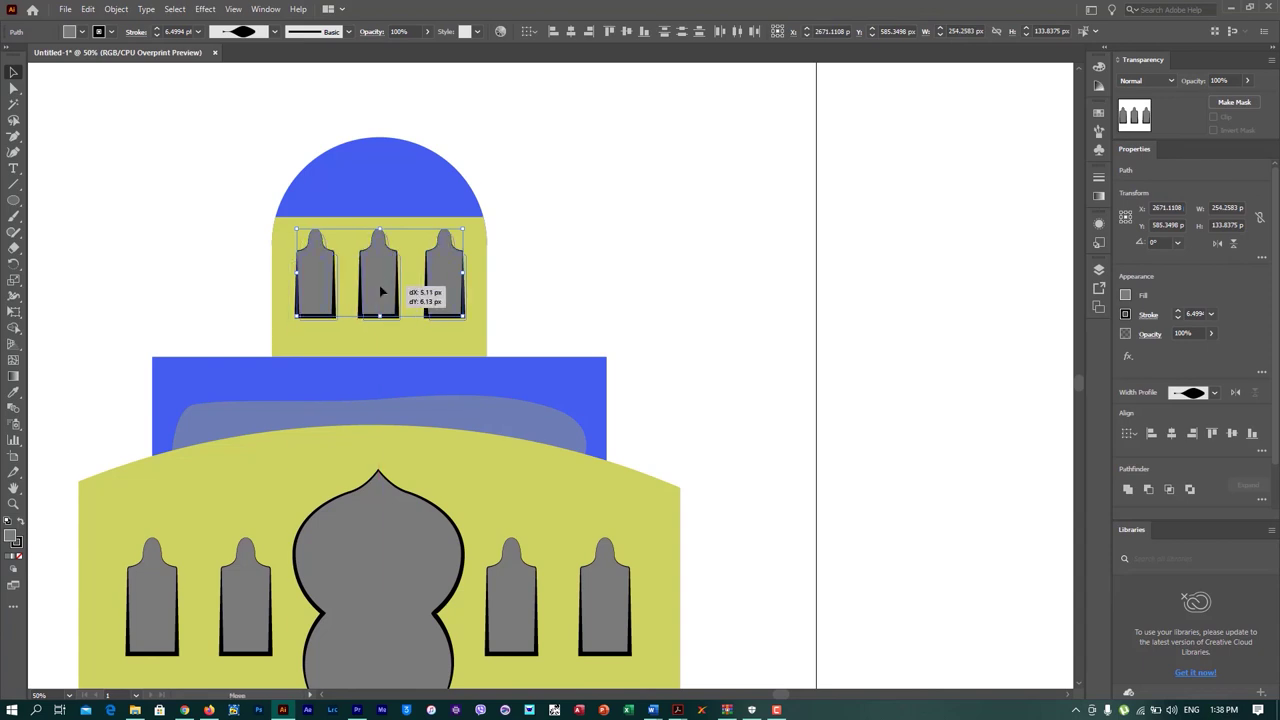
pyautogui.click(555, 300)
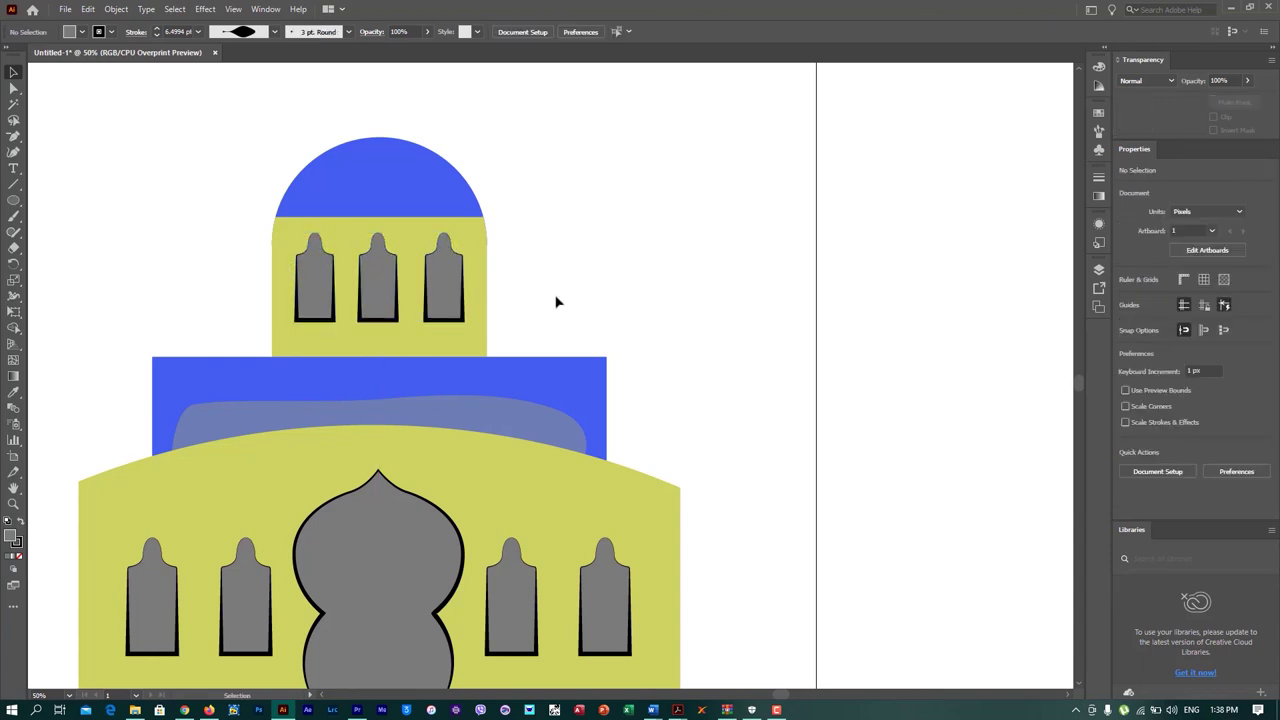
pyautogui.scroll(-1, 586, 371)
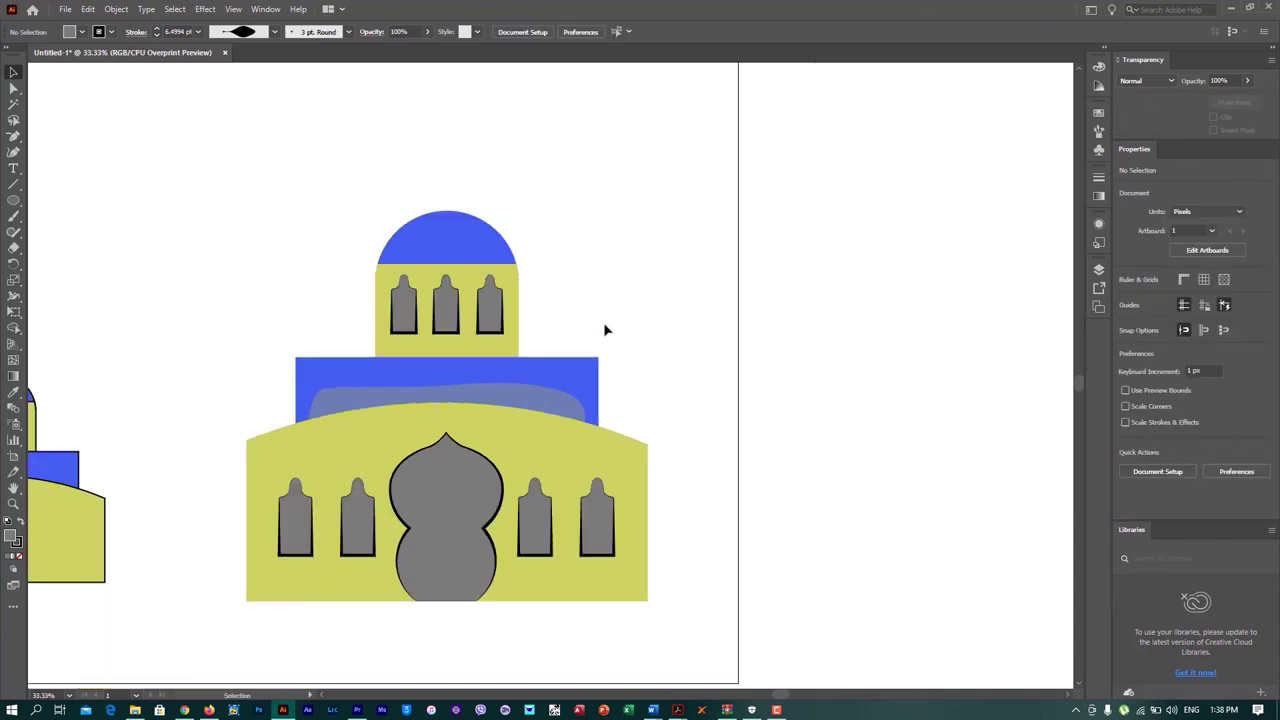
pyautogui.moveTo(604, 330); pyautogui.dragTo(586, 260)
pyautogui.scroll(1, 572, 274)
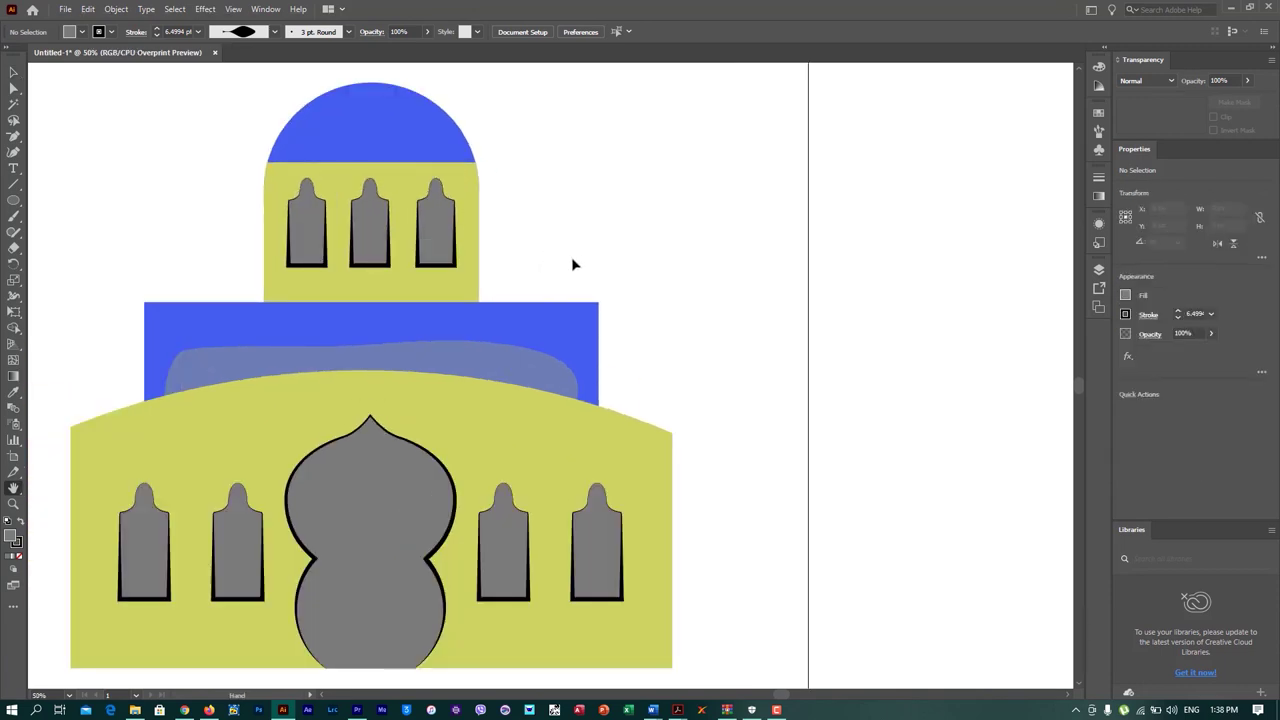
pyautogui.moveTo(576, 266); pyautogui.dragTo(657, 255)
pyautogui.scroll(-3, 654, 250)
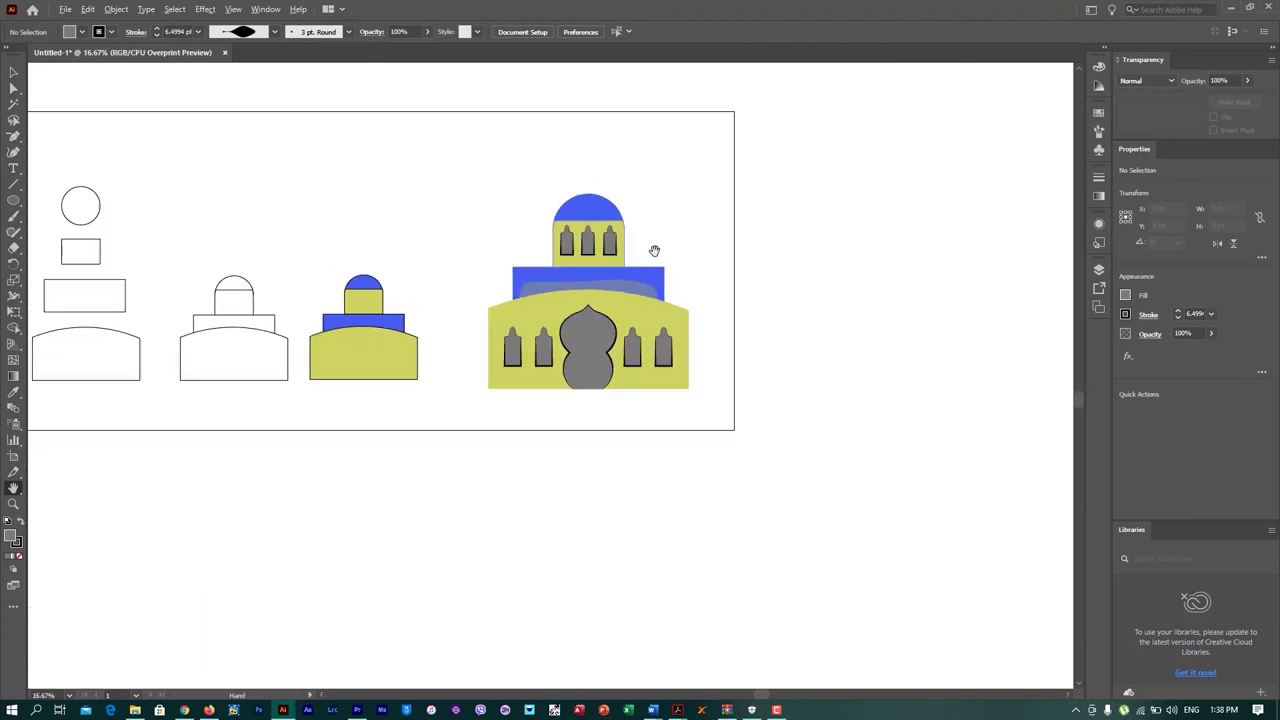
pyautogui.scroll(-1, 603, 257)
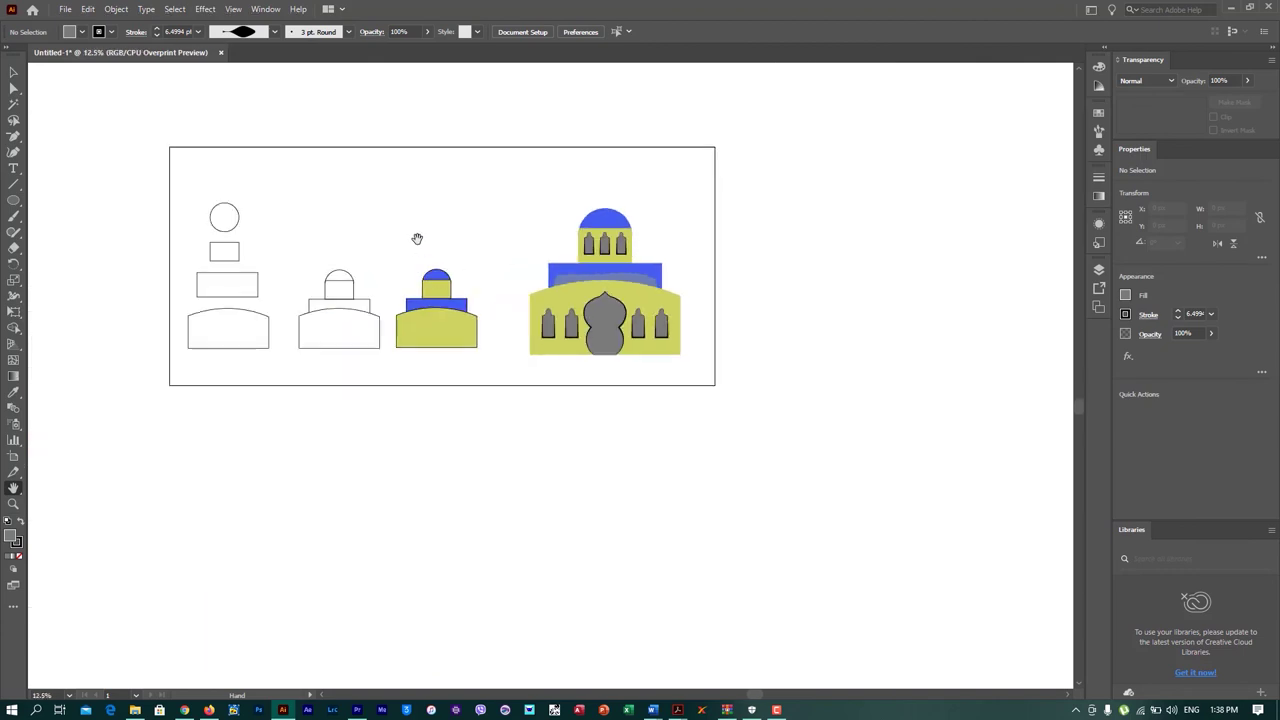
pyautogui.moveTo(420, 244); pyautogui.dragTo(474, 304)
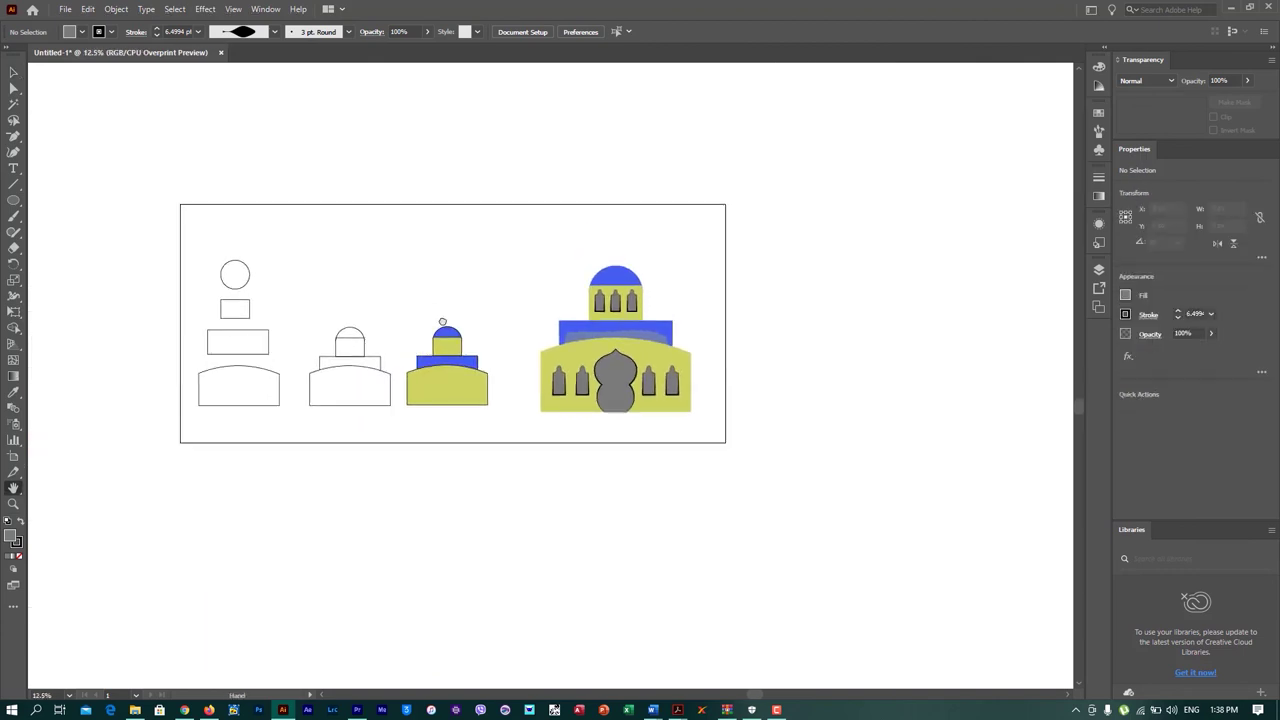
pyautogui.hotkey('ctrl', '0')
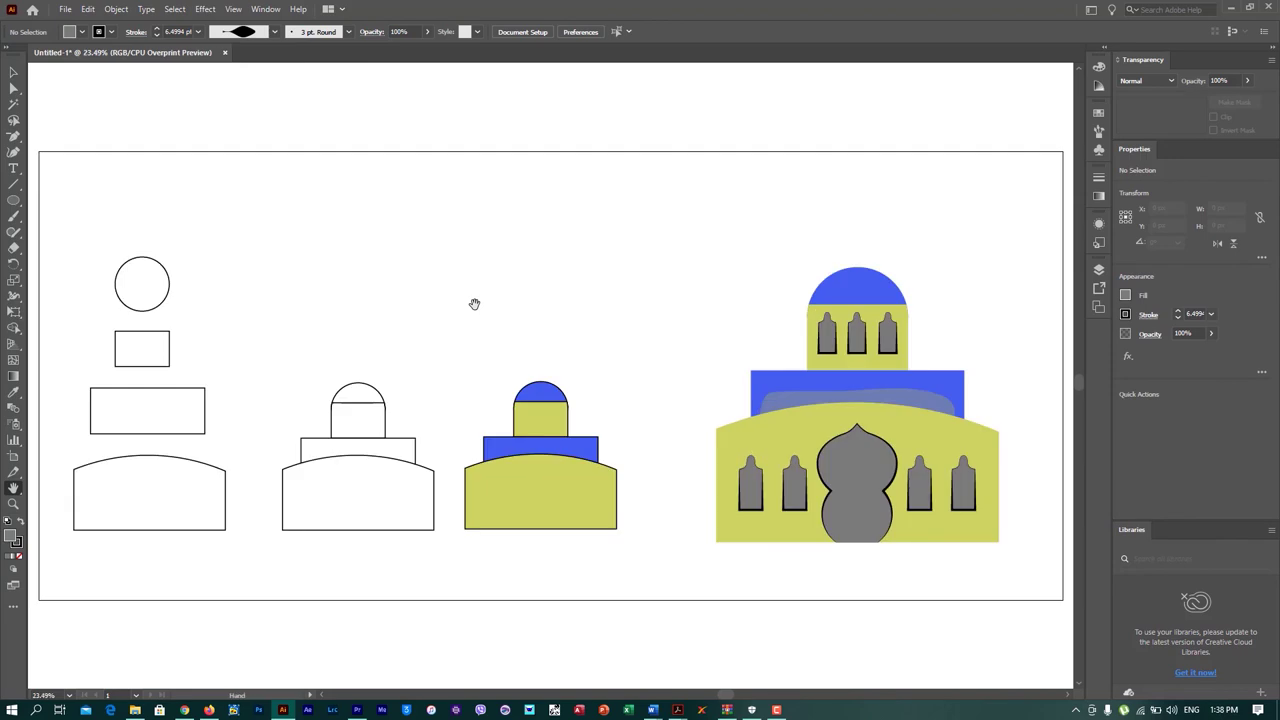